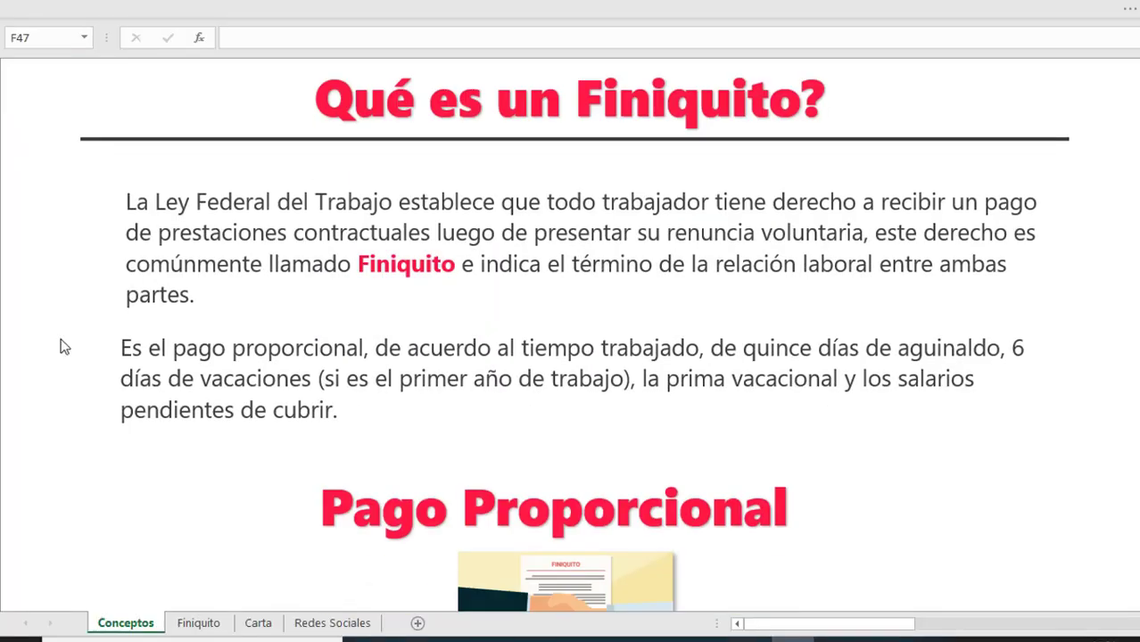
Scroll through the concept notes on the Conceptos sheet
scroll(60, 339, "down", 3)
scroll(61, 339, "down", 3)
scroll(61, 339, "down", 3)
scroll(61, 339, "down", 3)
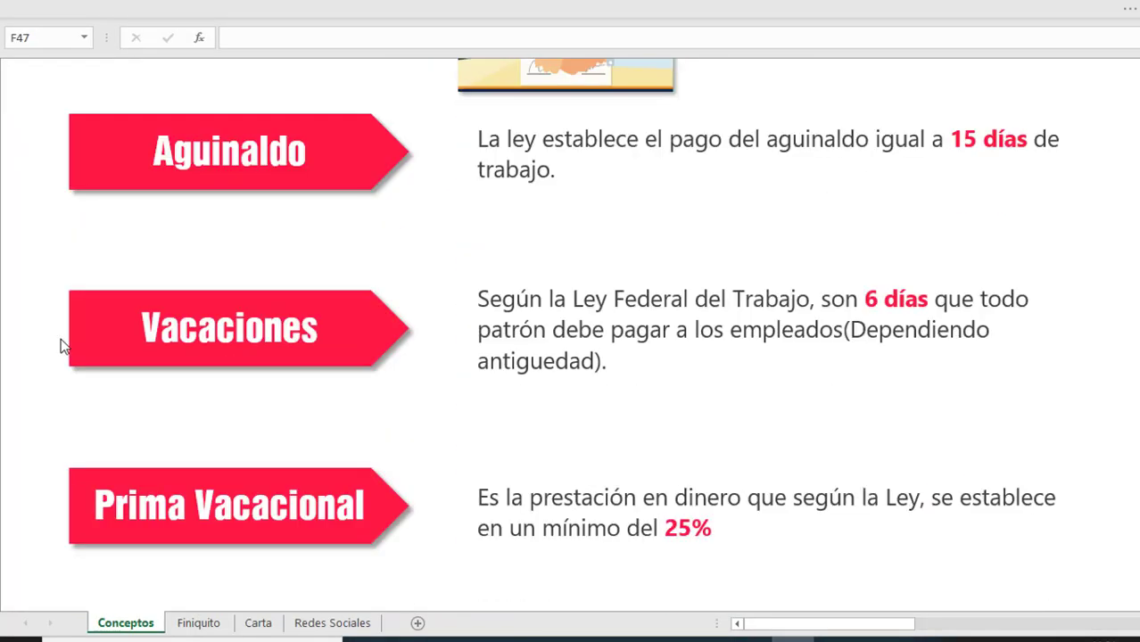
scroll(61, 339, "down", 3)
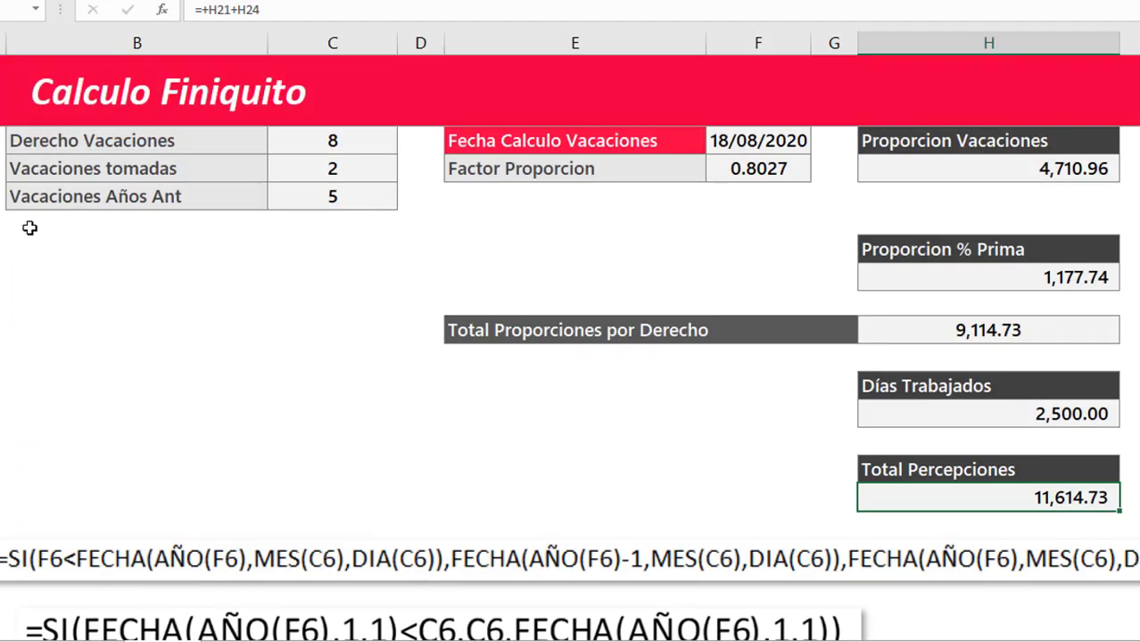
scroll(31, 228, "up", 3)
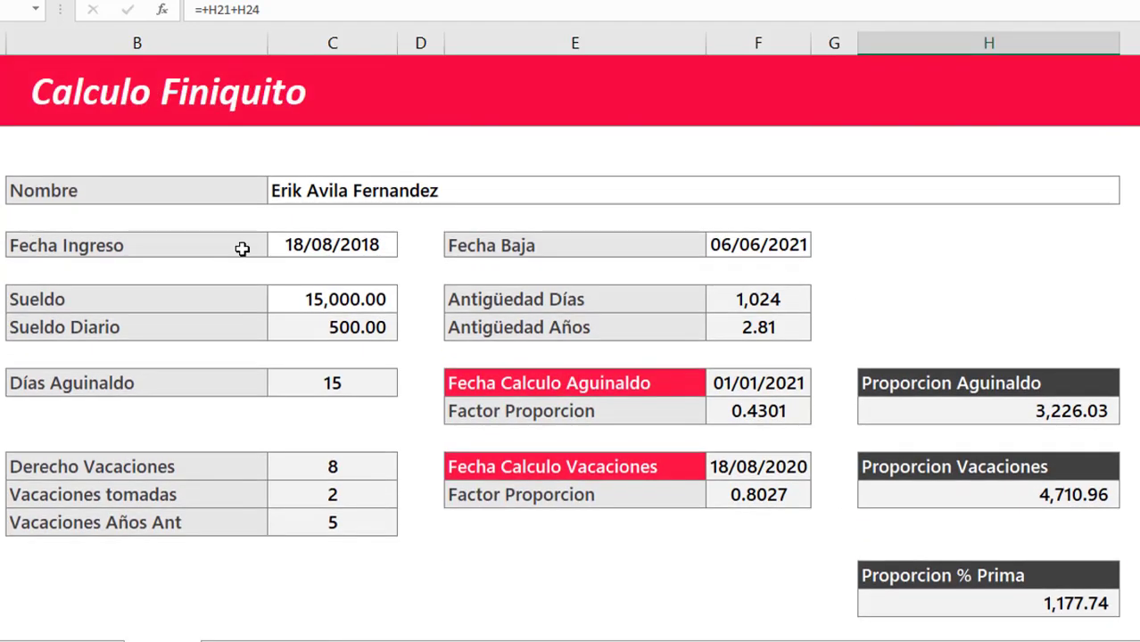
Inspect the employee name, Fecha Ingreso 18/08/2018, Fecha Baja, Antigüedad and Fecha Calculo Aguinaldo formulas
left_click(328, 191)
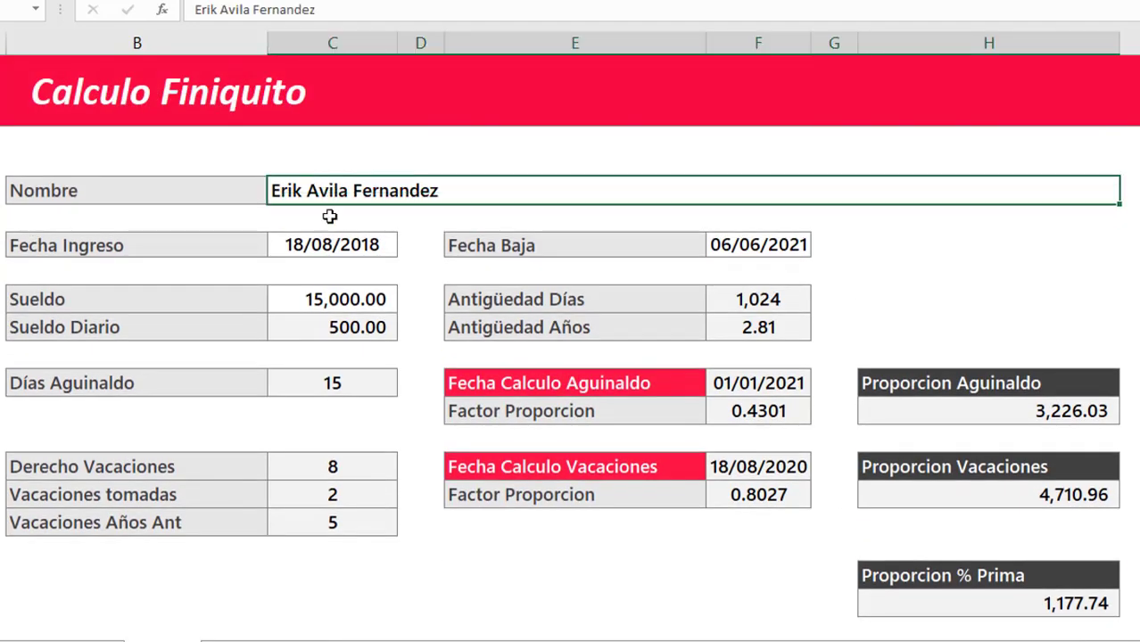
left_click(331, 248)
left_click(745, 243)
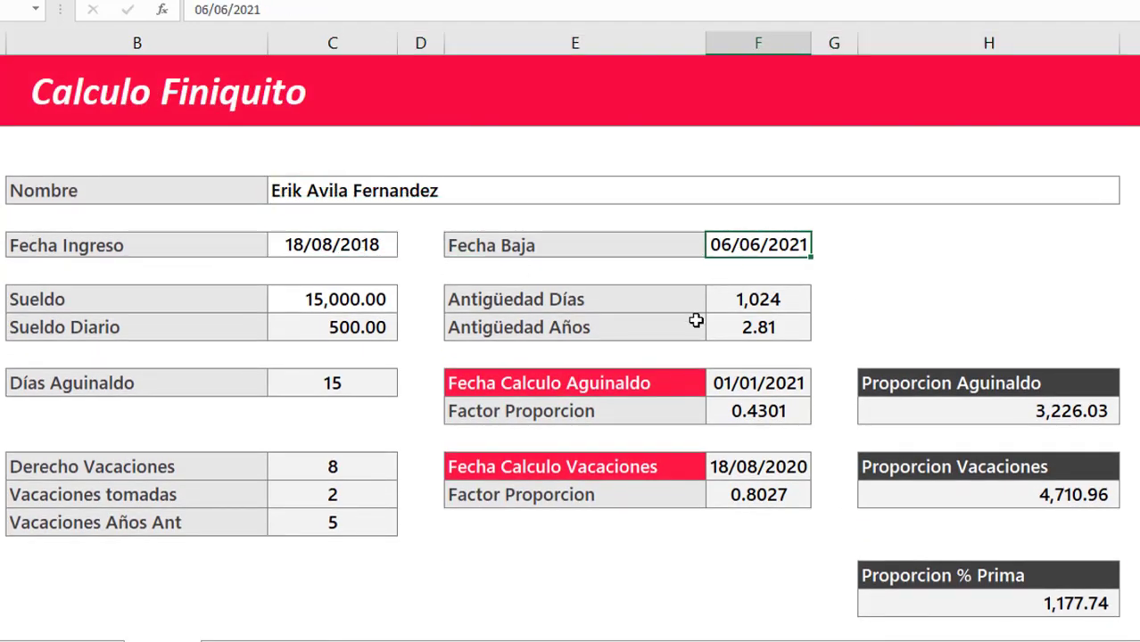
left_click(740, 297)
left_click(740, 328)
left_click(741, 390)
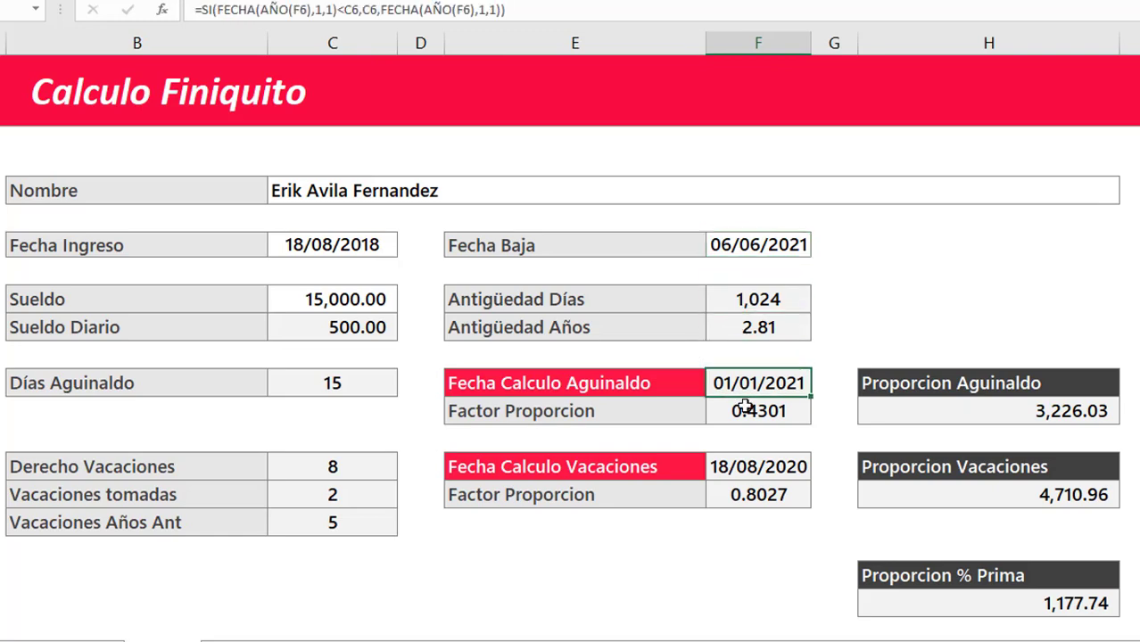
Scroll the Finiquito sheet and move over to the Redes Sociales sheet
scroll(744, 406, "down", 3)
scroll(746, 410, "down", 1)
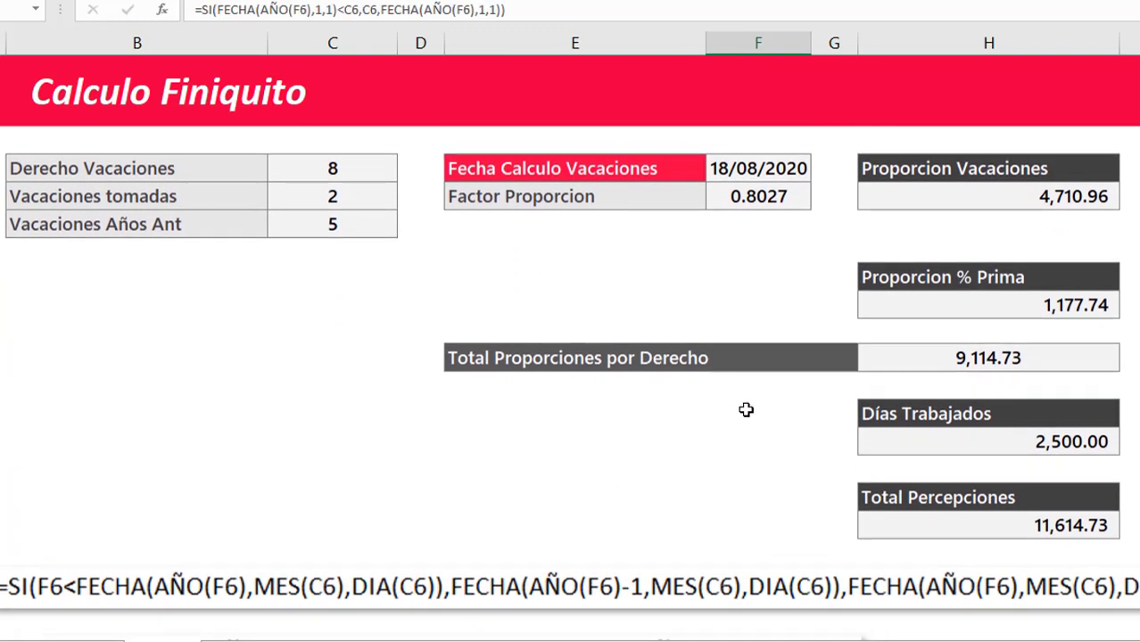
scroll(746, 409, "down", 1)
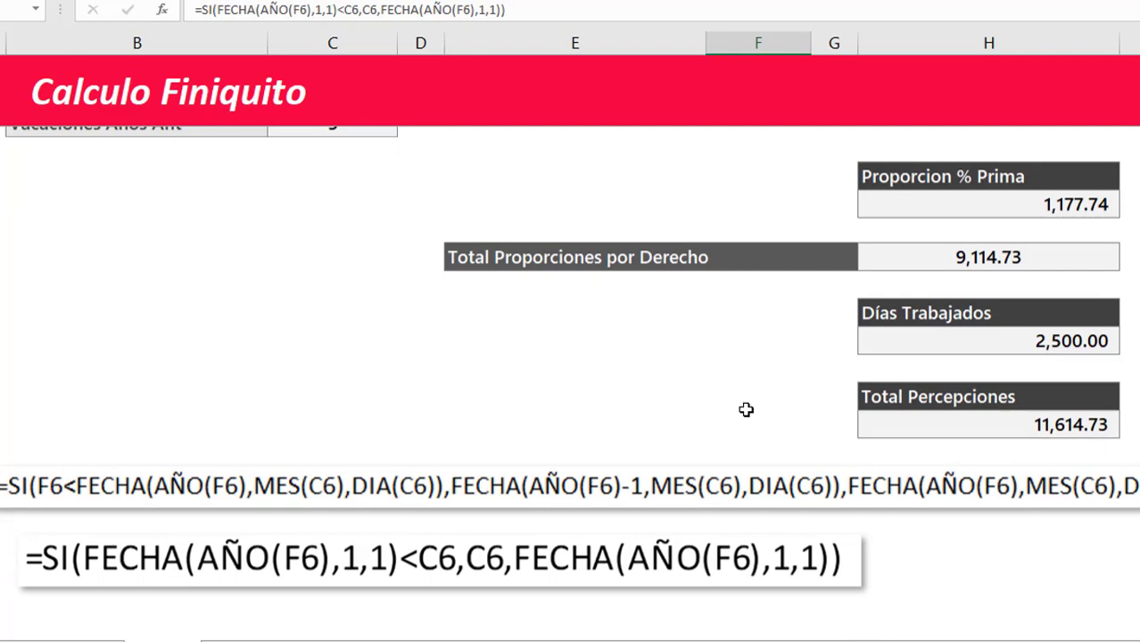
scroll(746, 410, "up", 3)
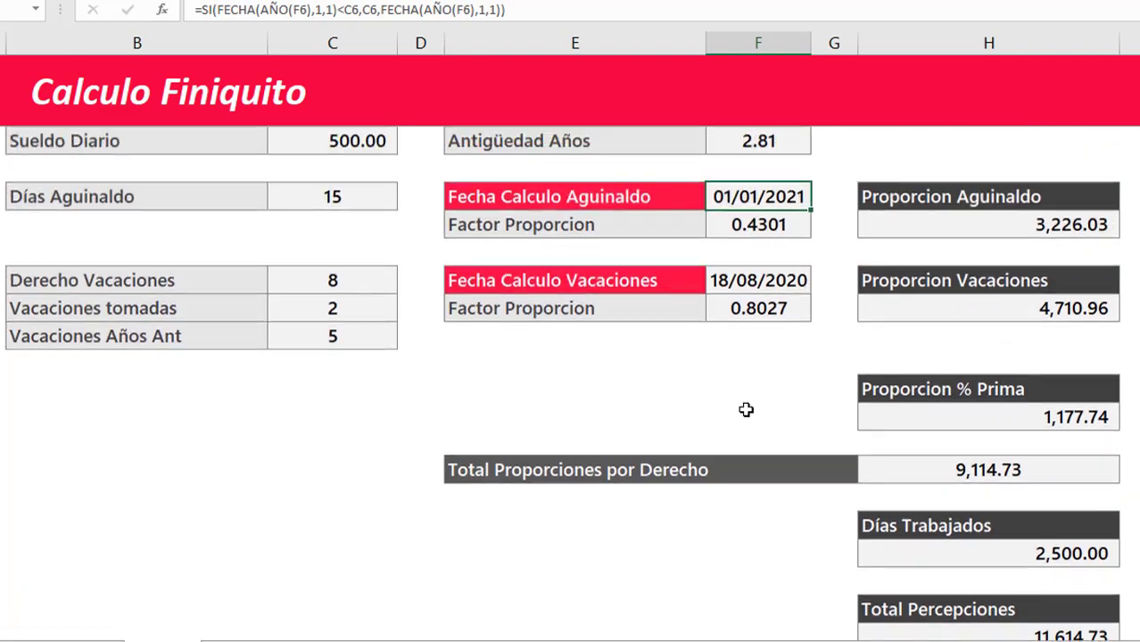
scroll(746, 410, "up", 2)
left_click_drag(816, 639, 823, 638)
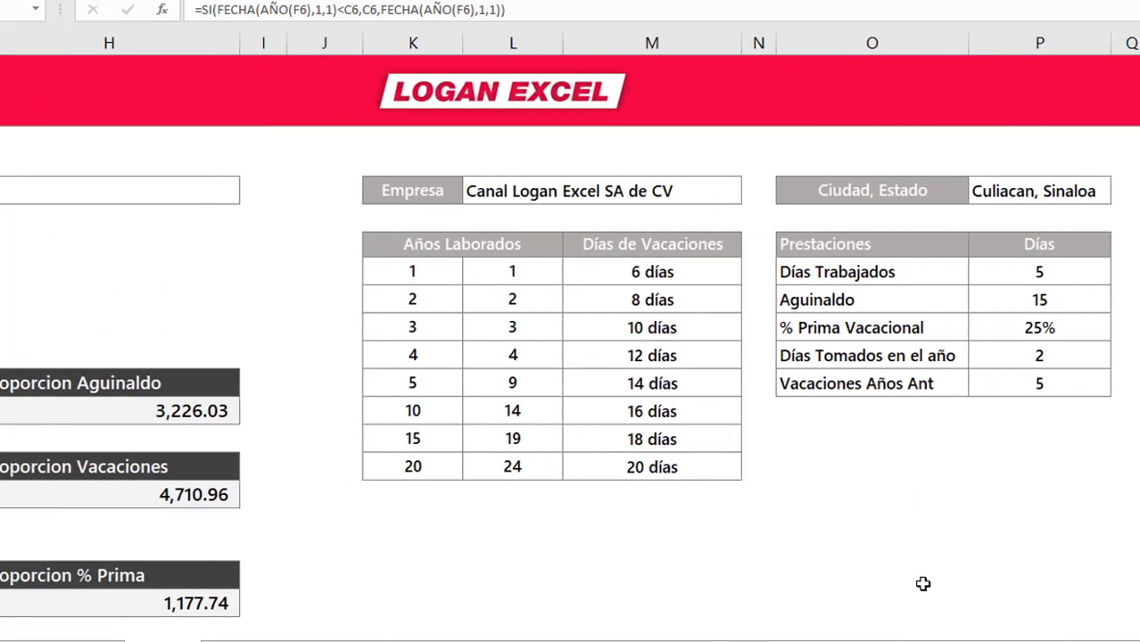
scroll(912, 425, "down", 1)
scroll(915, 426, "up", 1)
left_click_drag(928, 637, 286, 622)
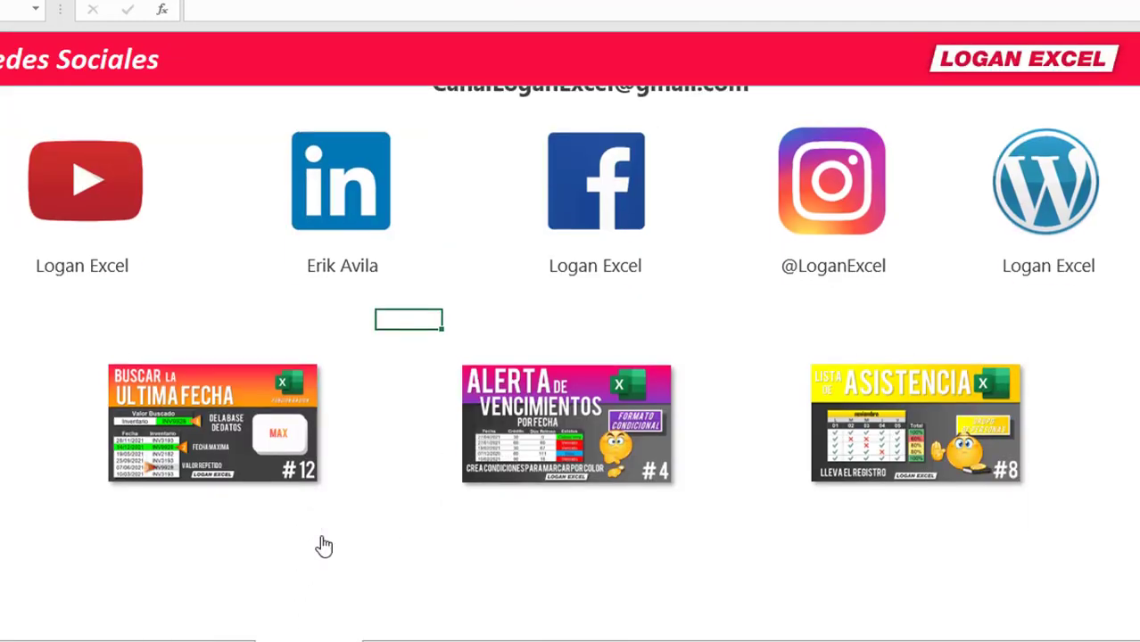
Scroll the Redes Sociales social media links down and back up to the top
scroll(323, 545, "down", 4)
scroll(323, 546, "down", 1)
scroll(323, 546, "down", 2)
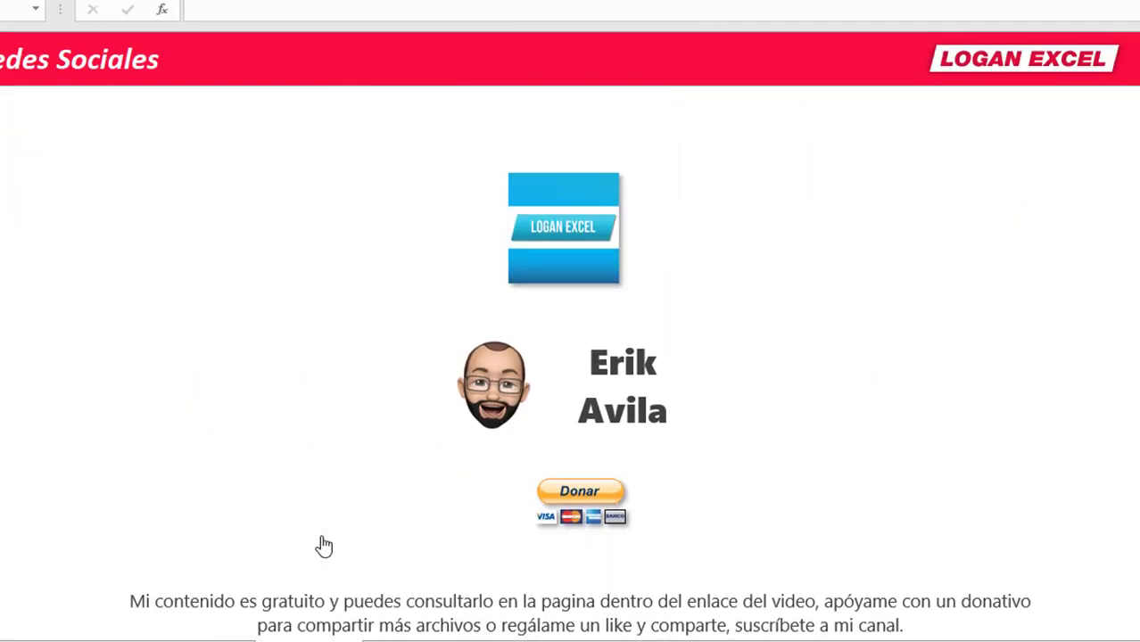
scroll(323, 546, "up", 3)
scroll(323, 546, "up", 3)
scroll(323, 546, "up", 2)
scroll(323, 546, "up", 1)
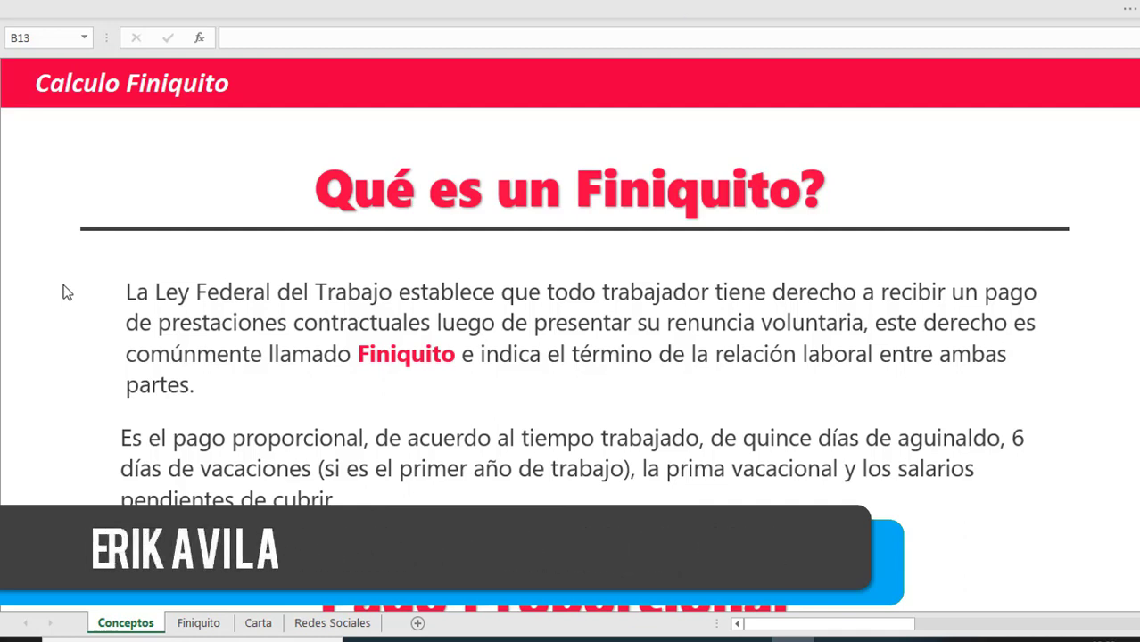
left_click(71, 311)
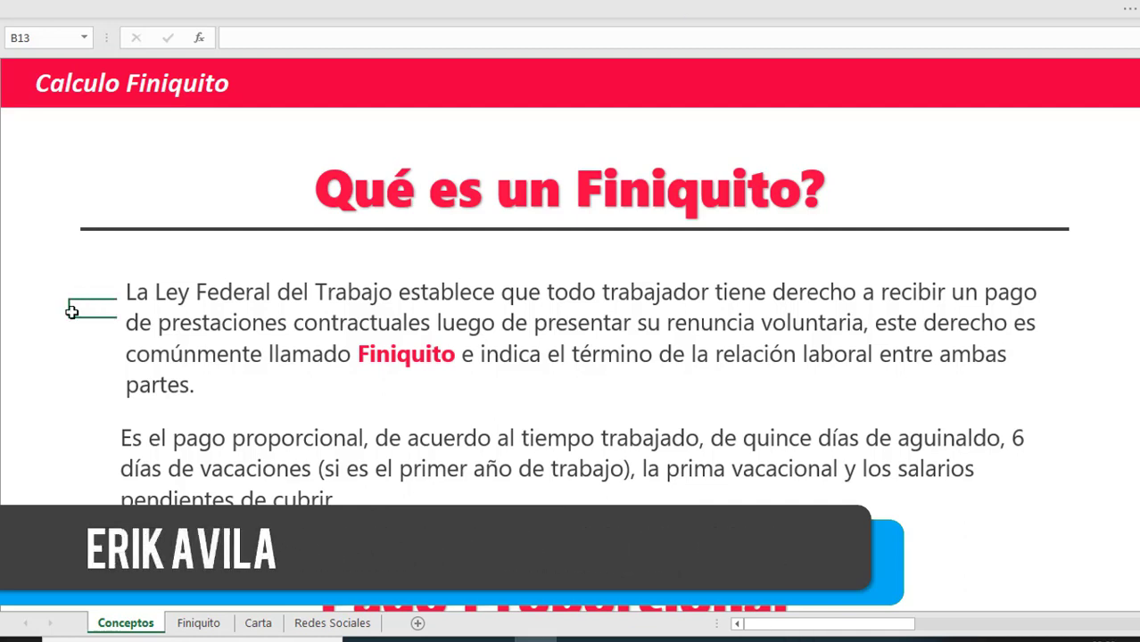
scroll(72, 311, "down", 5)
scroll(72, 313, "down", 2)
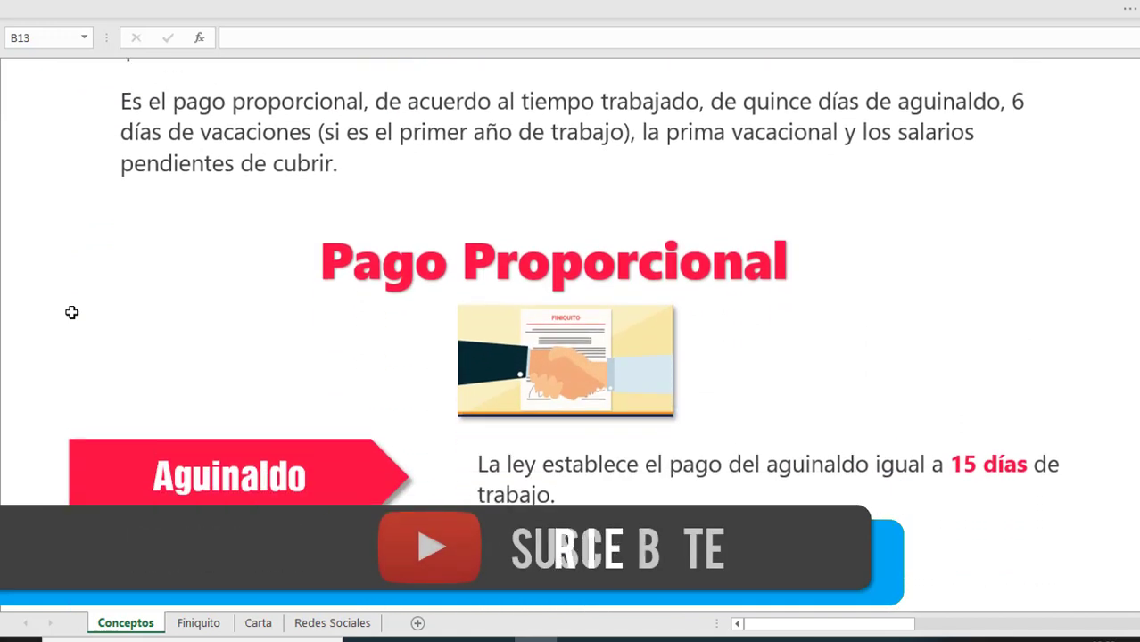
scroll(72, 312, "down", 1)
scroll(71, 312, "down", 1)
scroll(72, 312, "down", 2)
scroll(71, 312, "down", 3)
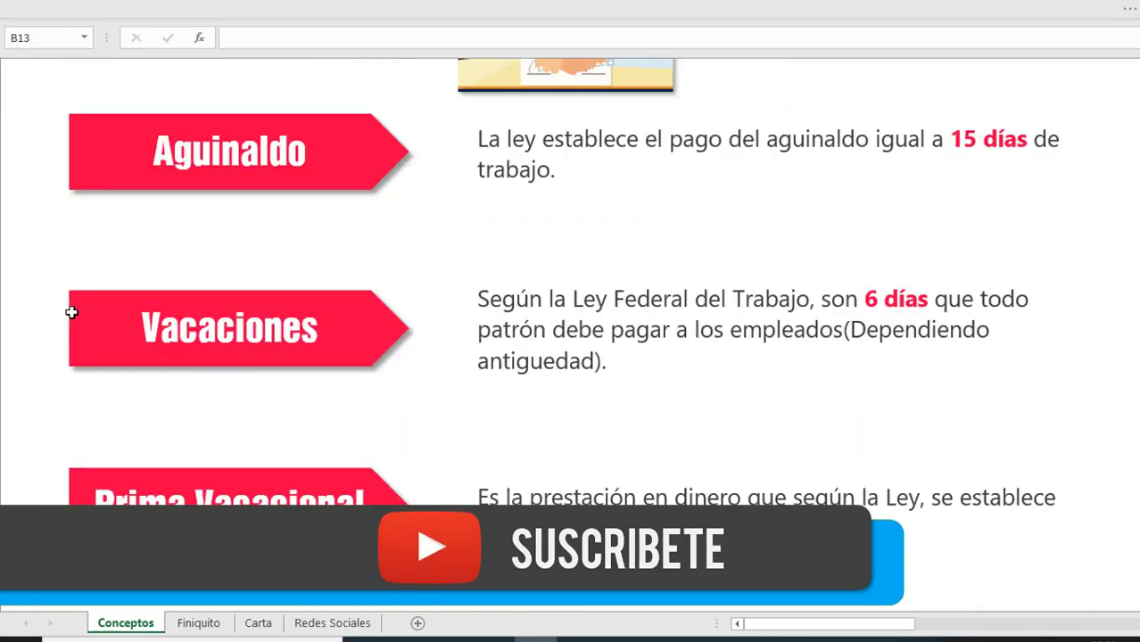
scroll(71, 312, "up", 2)
scroll(71, 312, "up", 4)
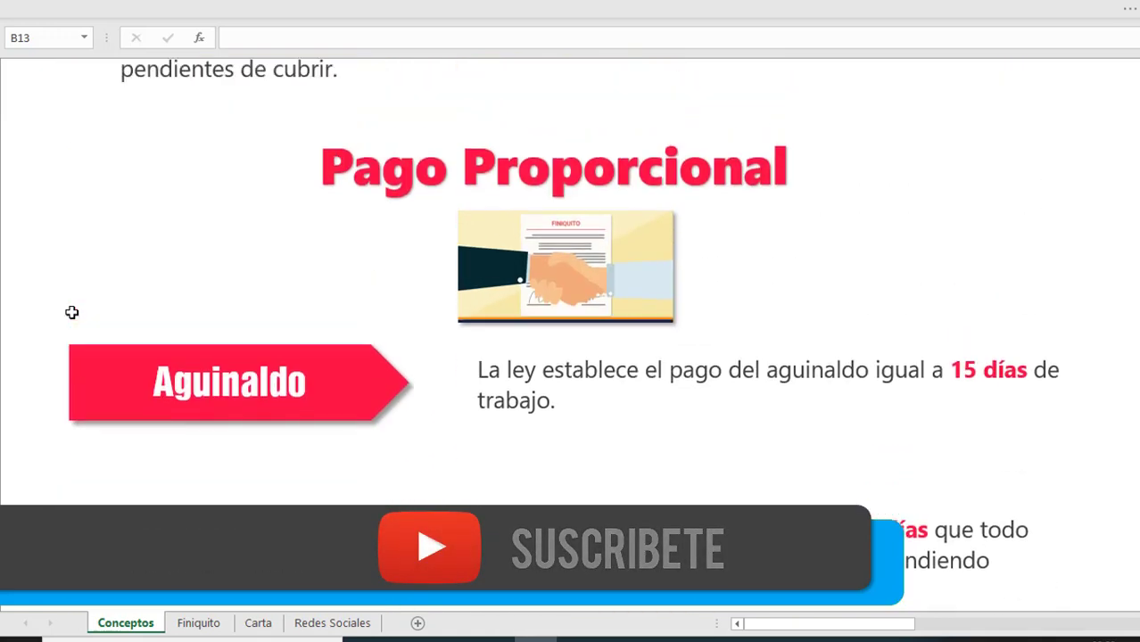
scroll(72, 313, "up", 3)
scroll(72, 312, "up", 3)
scroll(72, 312, "up", 3)
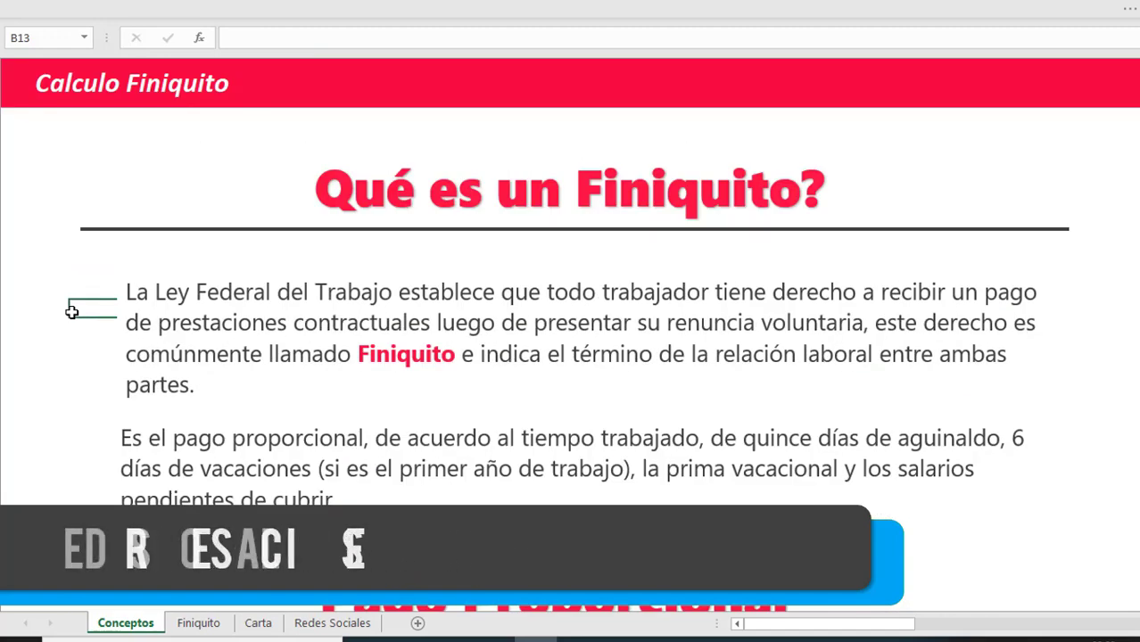
left_click(63, 284)
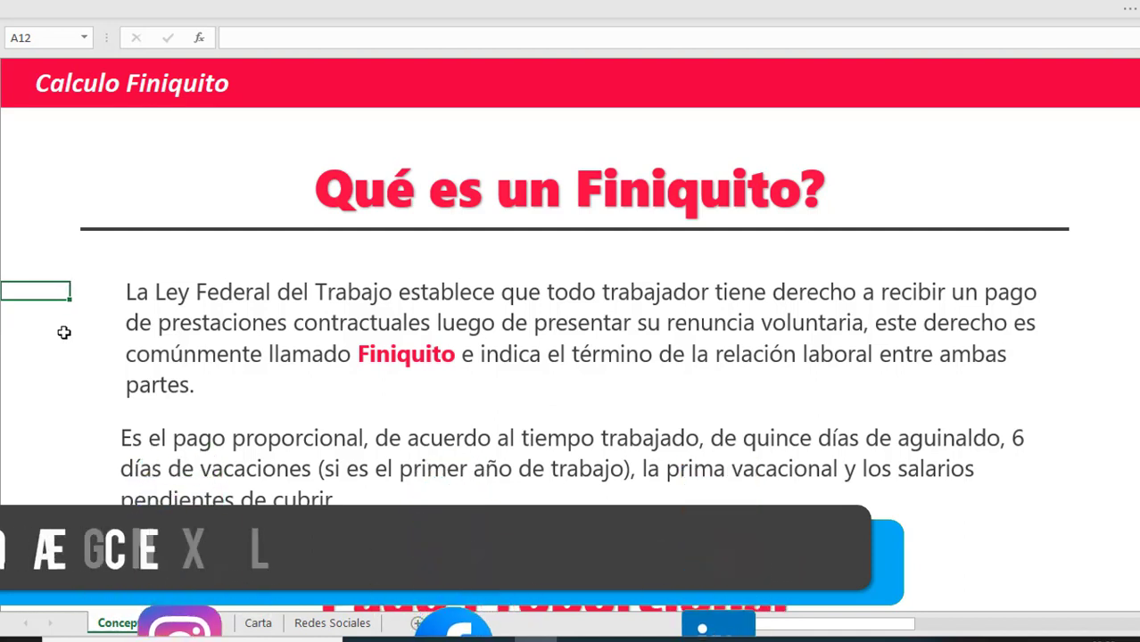
left_click(64, 327)
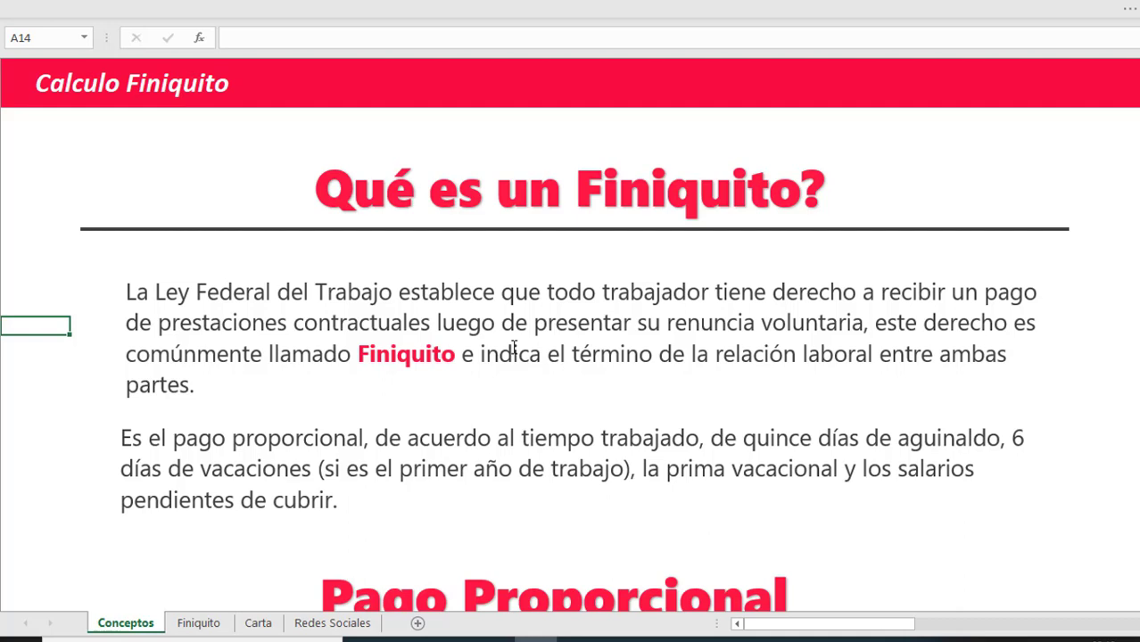
Scroll down the Conceptos sheet past the introductory finiquito explanation
scroll(408, 437, "down", 1)
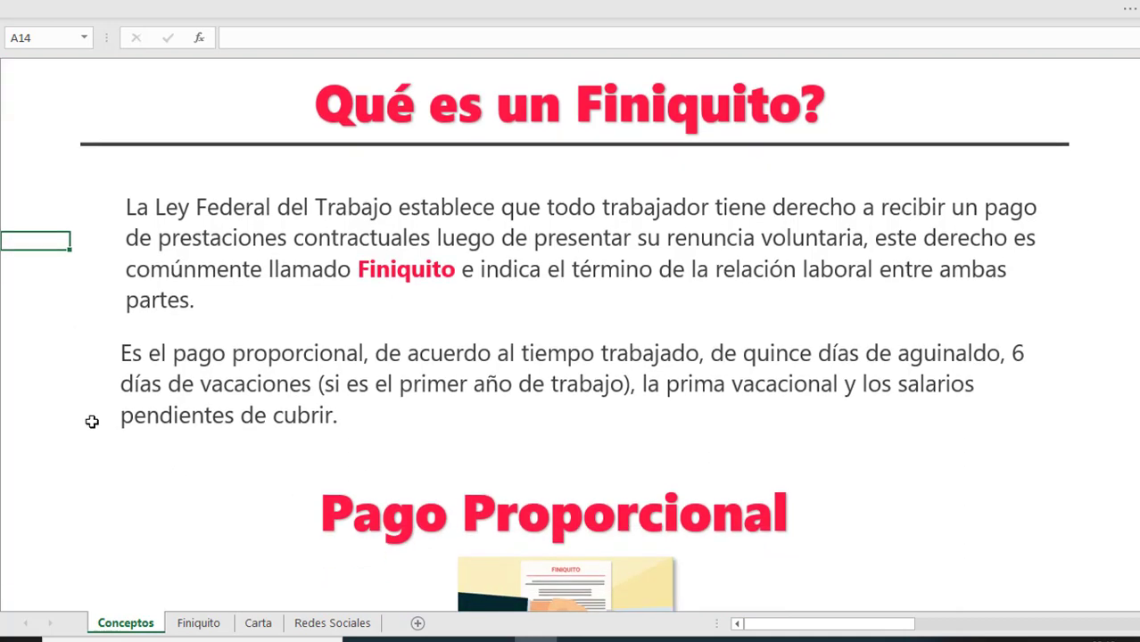
left_click(56, 353)
scroll(74, 375, "down", 1)
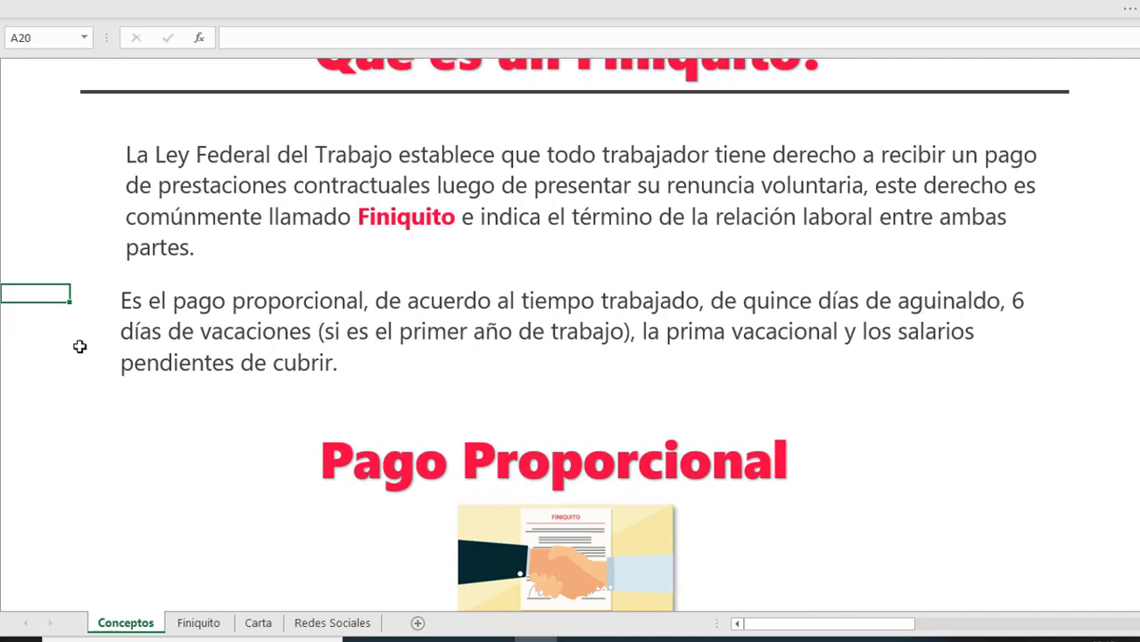
scroll(79, 346, "down", 1)
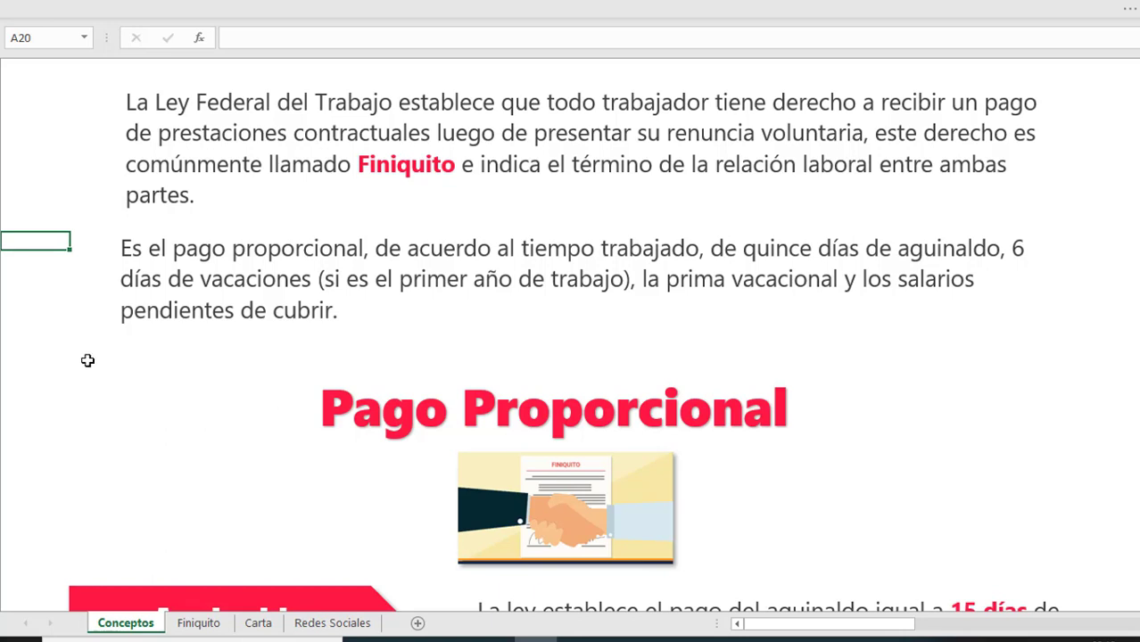
left_click(86, 344)
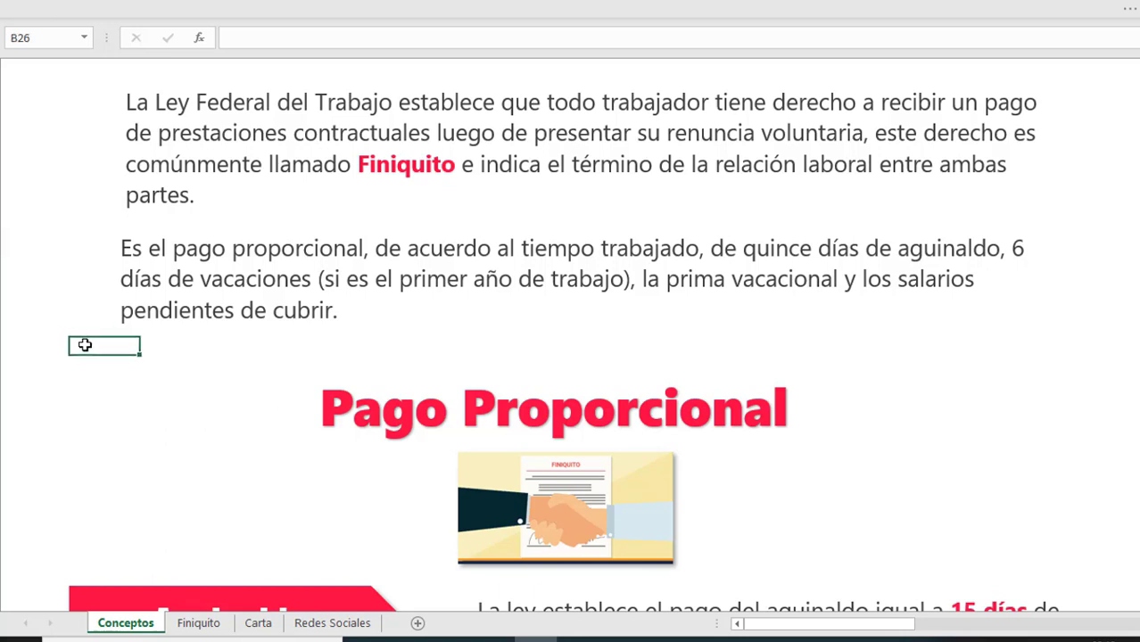
Reach Pago Proporcional (aguinaldo 15 días, vacaciones 6 días) and select the Aguinaldo text box
scroll(85, 344, "down", 1)
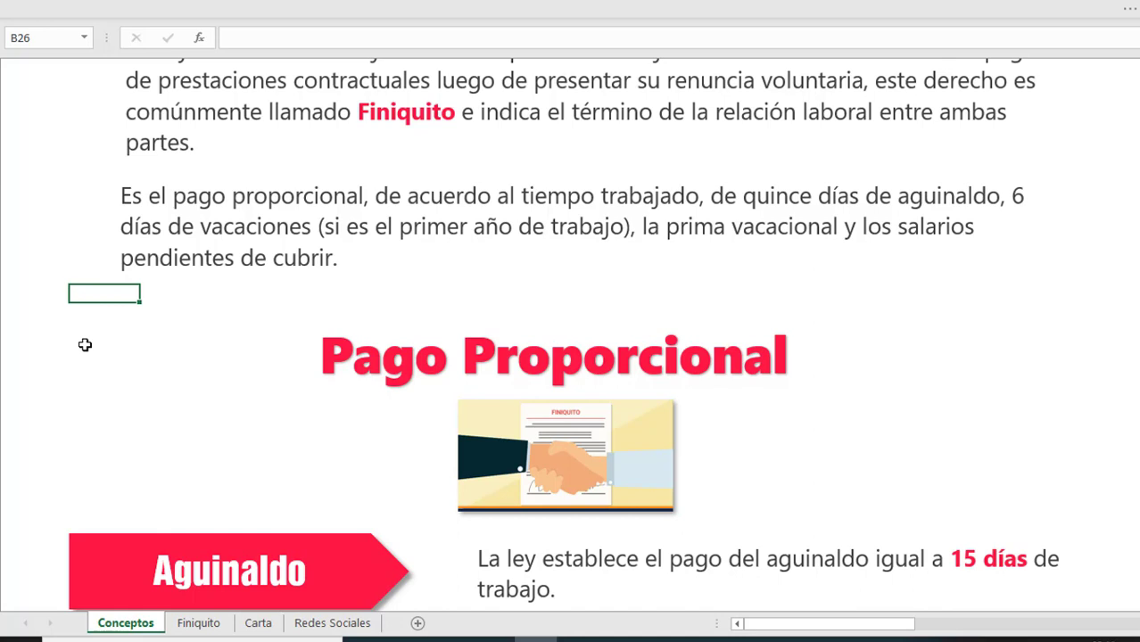
scroll(85, 344, "down", 2)
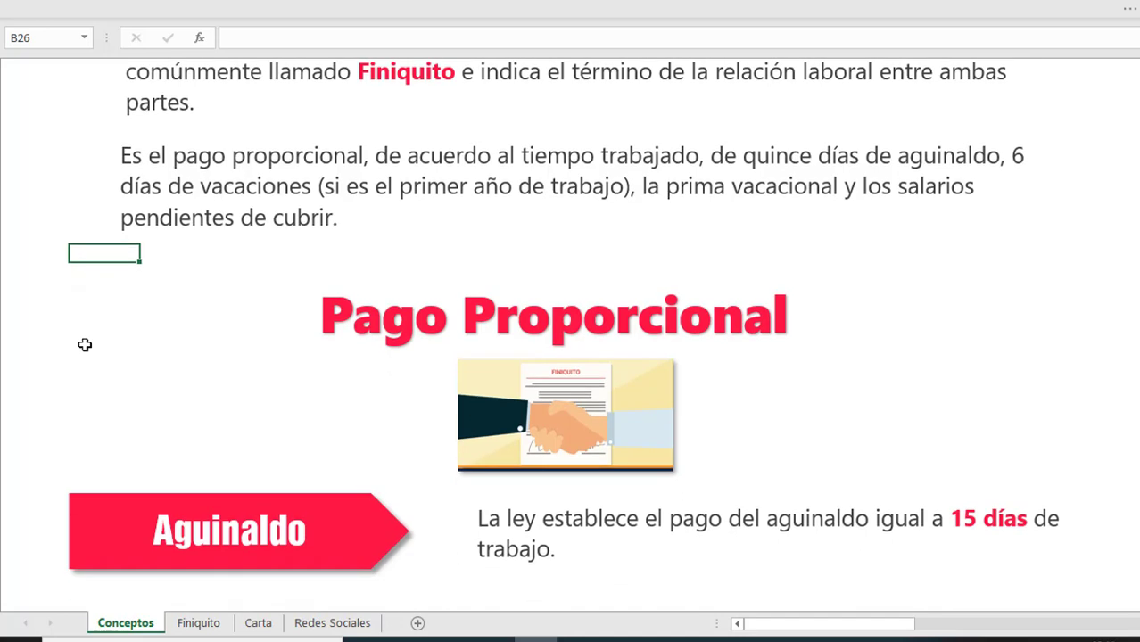
scroll(89, 330, "down", 2)
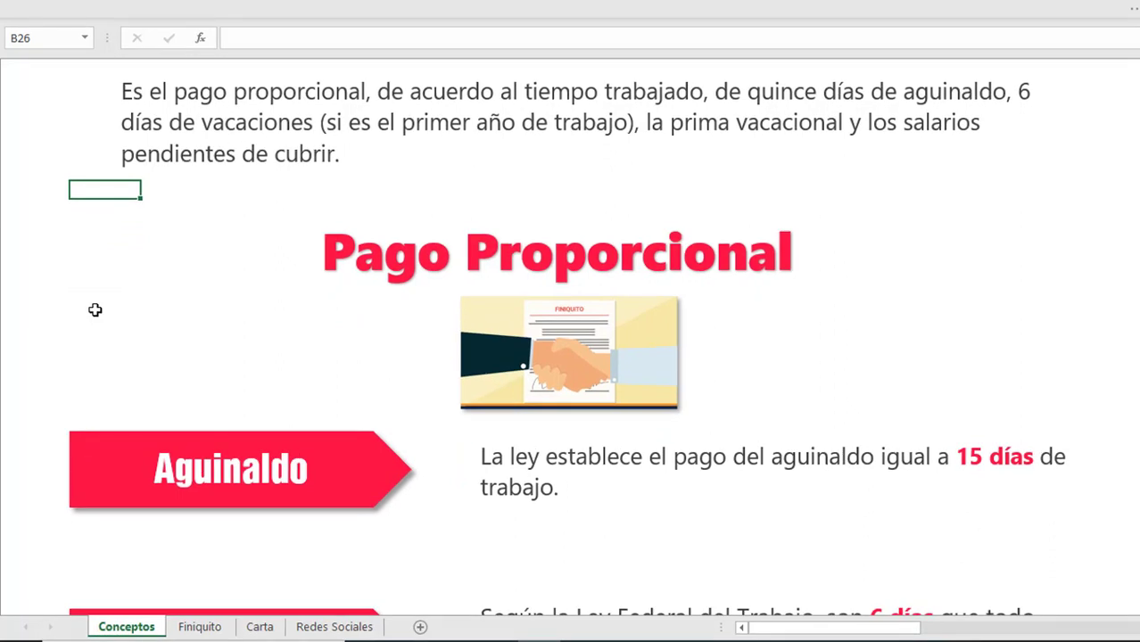
scroll(95, 309, "down", 1)
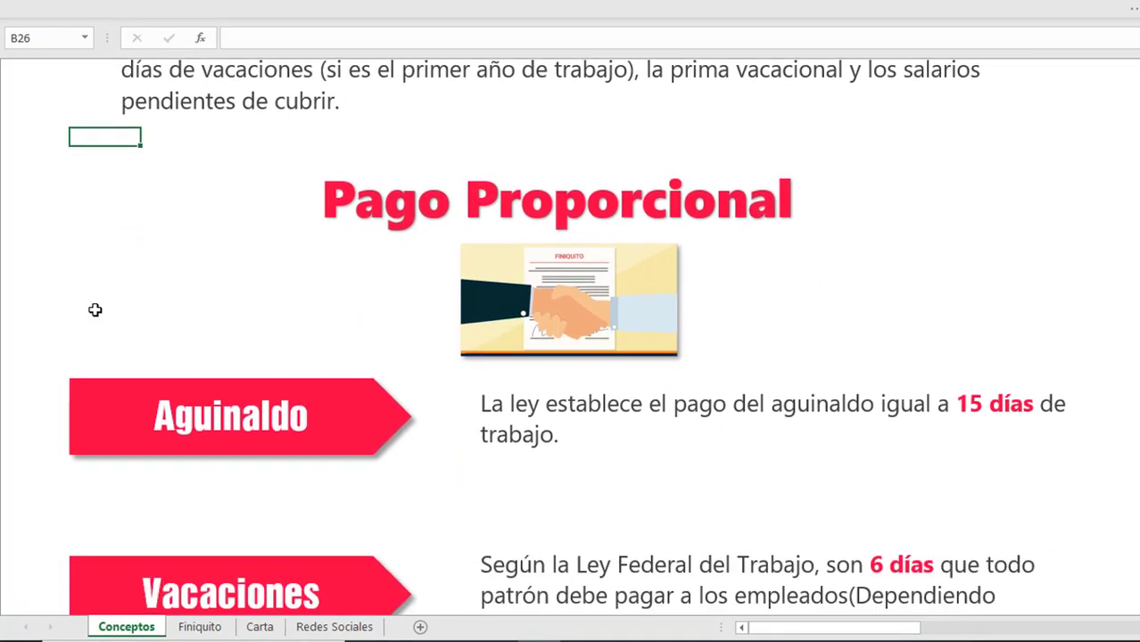
scroll(60, 361, "down", 1)
left_click(56, 366)
scroll(64, 381, "down", 1)
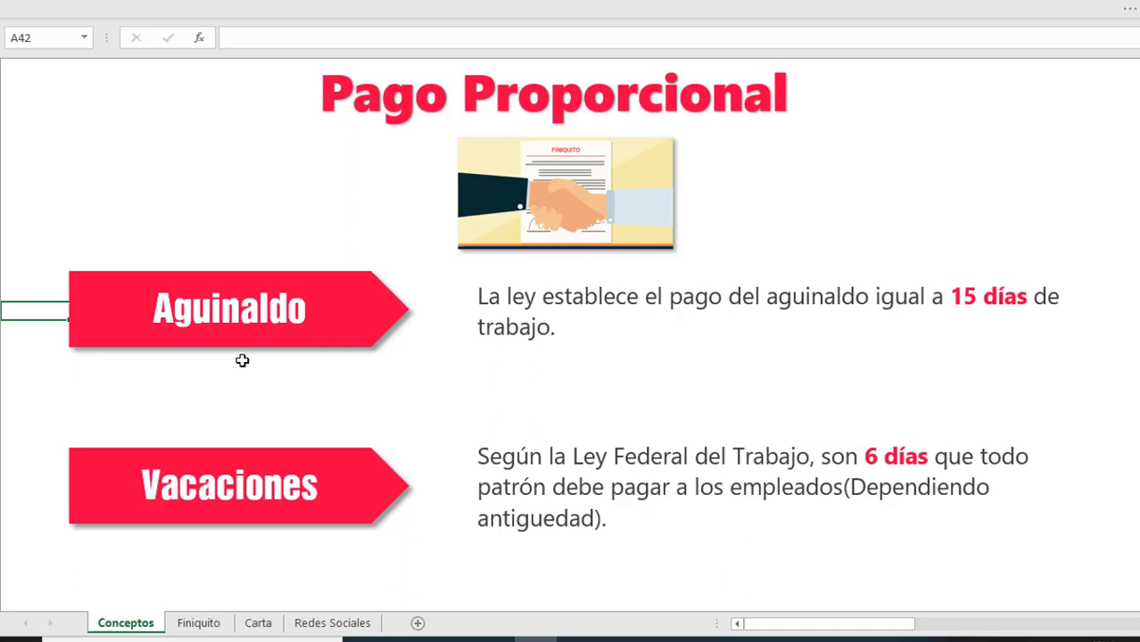
left_click(717, 383)
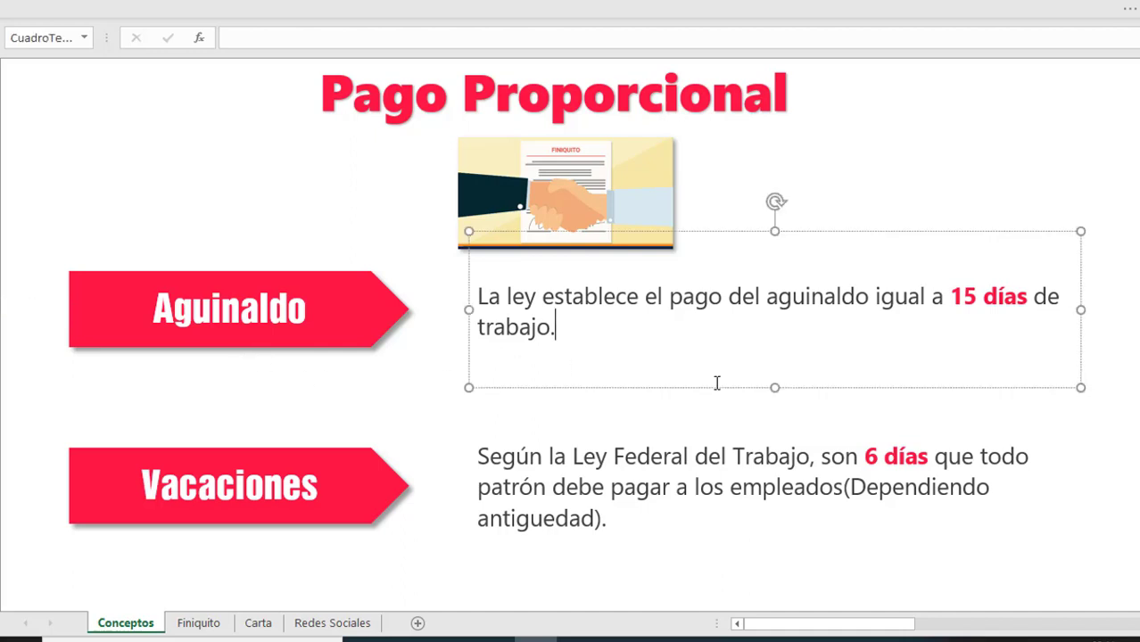
Leave the Aguinaldo text box and read through the Aguinaldo concept
left_click(418, 384)
scroll(416, 382, "down", 1)
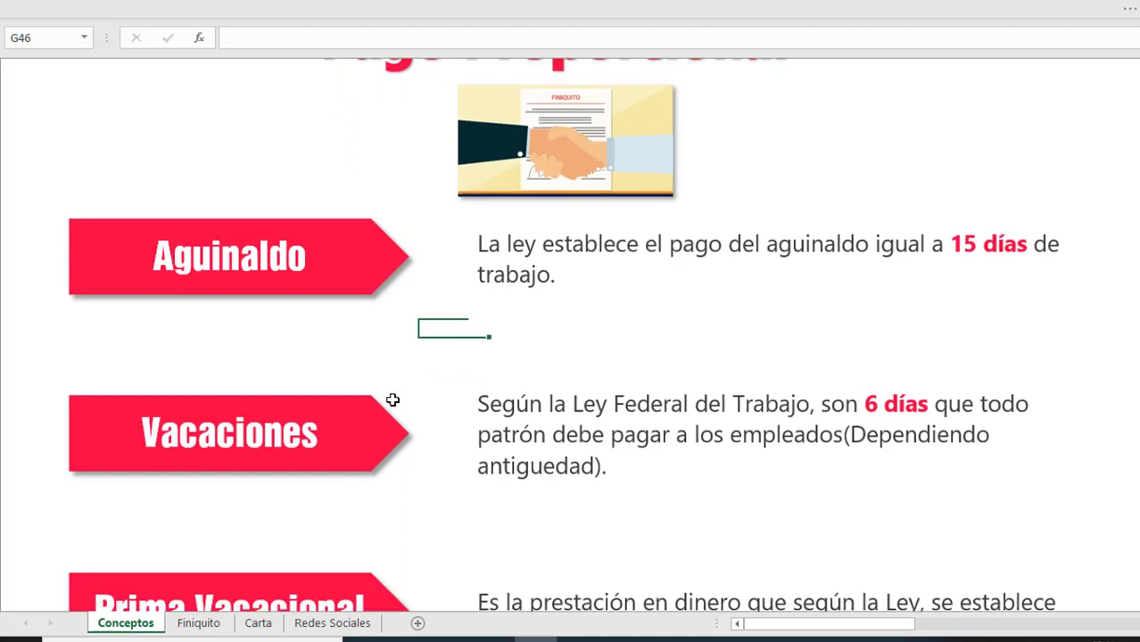
scroll(398, 396, "down", 1)
scroll(400, 393, "down", 1)
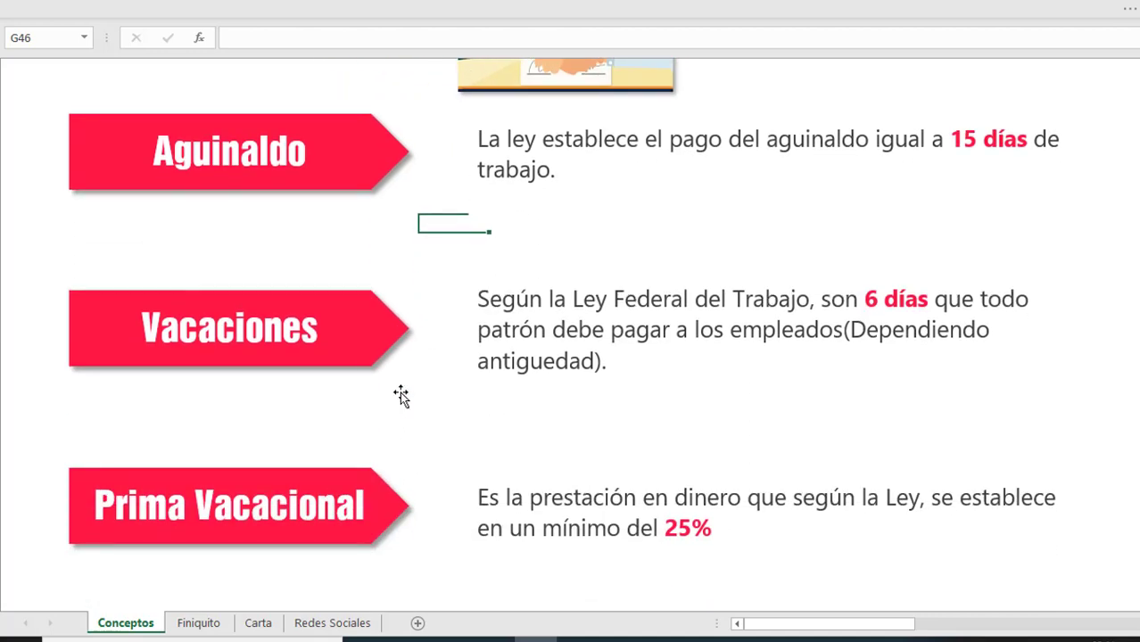
scroll(401, 396, "up", 3)
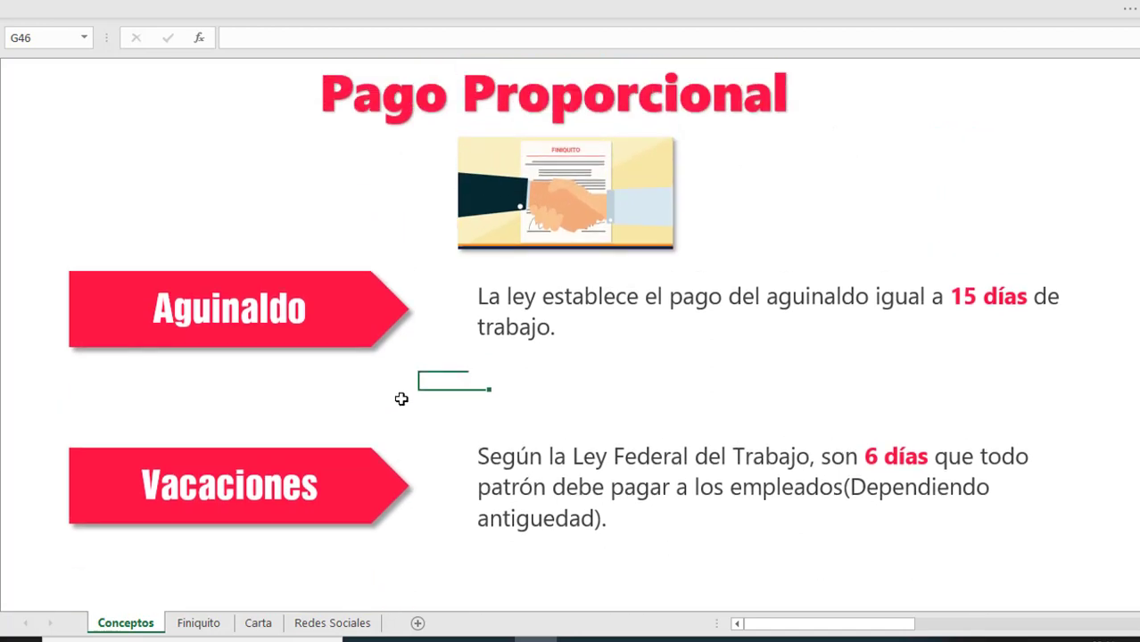
scroll(401, 395, "down", 1)
scroll(401, 399, "down", 1)
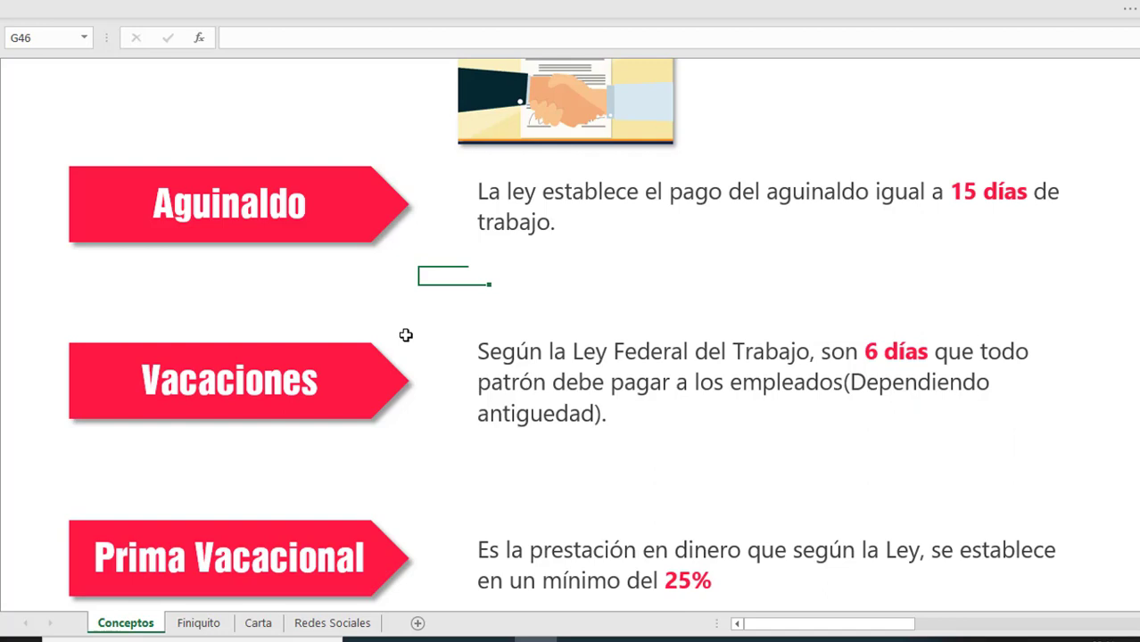
left_click(405, 312)
scroll(405, 307, "down", 2)
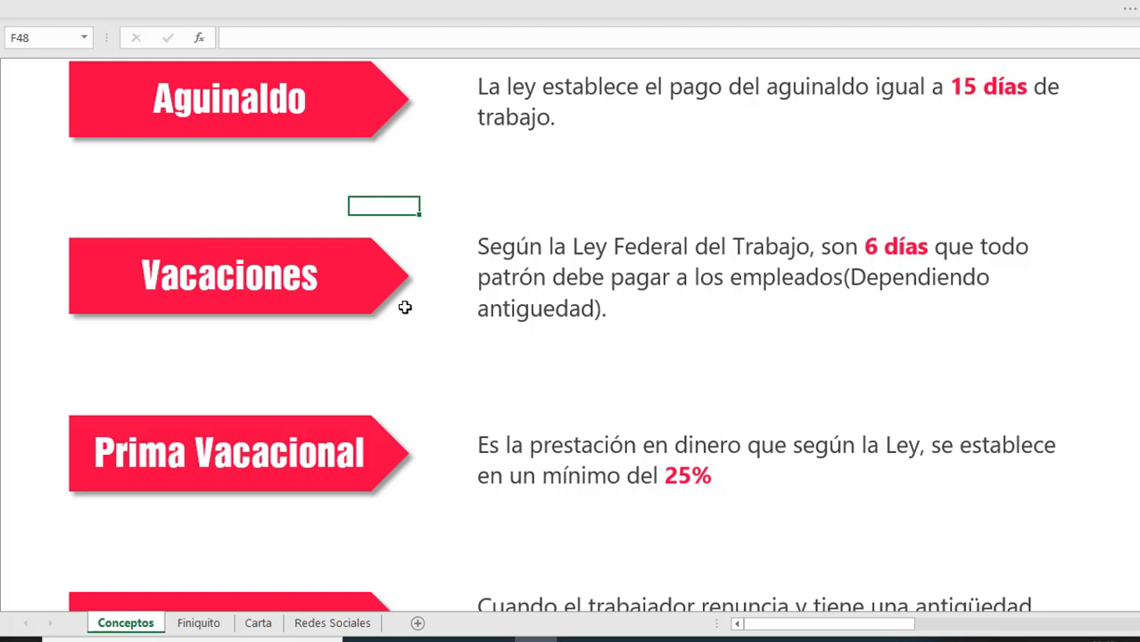
Read through the Vacaciones concept on the Conceptos sheet
left_click(425, 334)
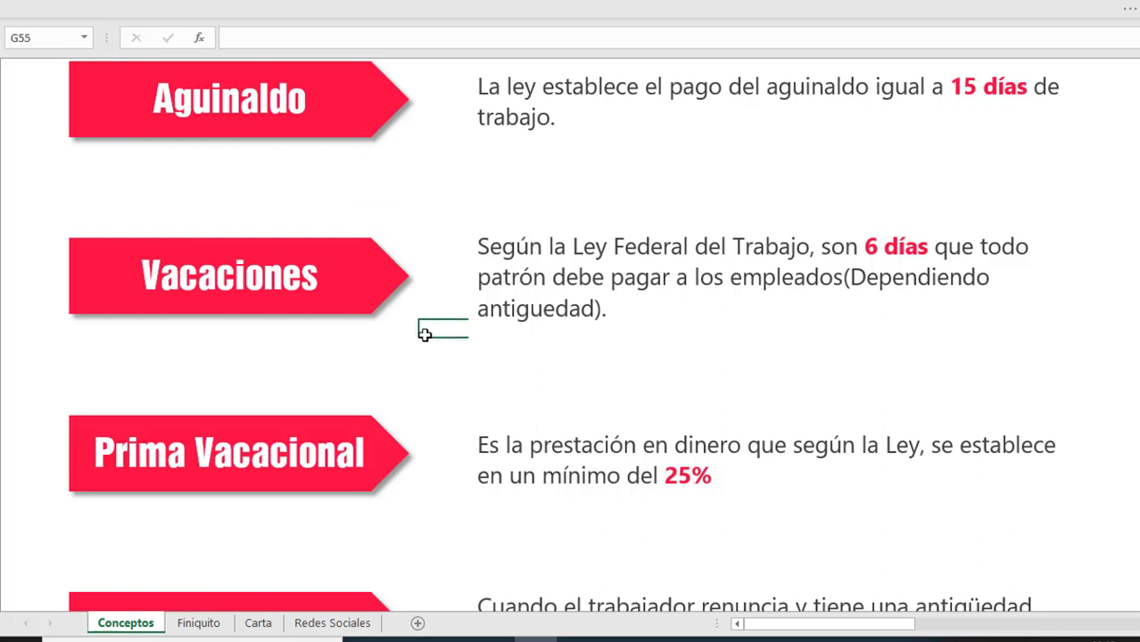
scroll(424, 333, "down", 2)
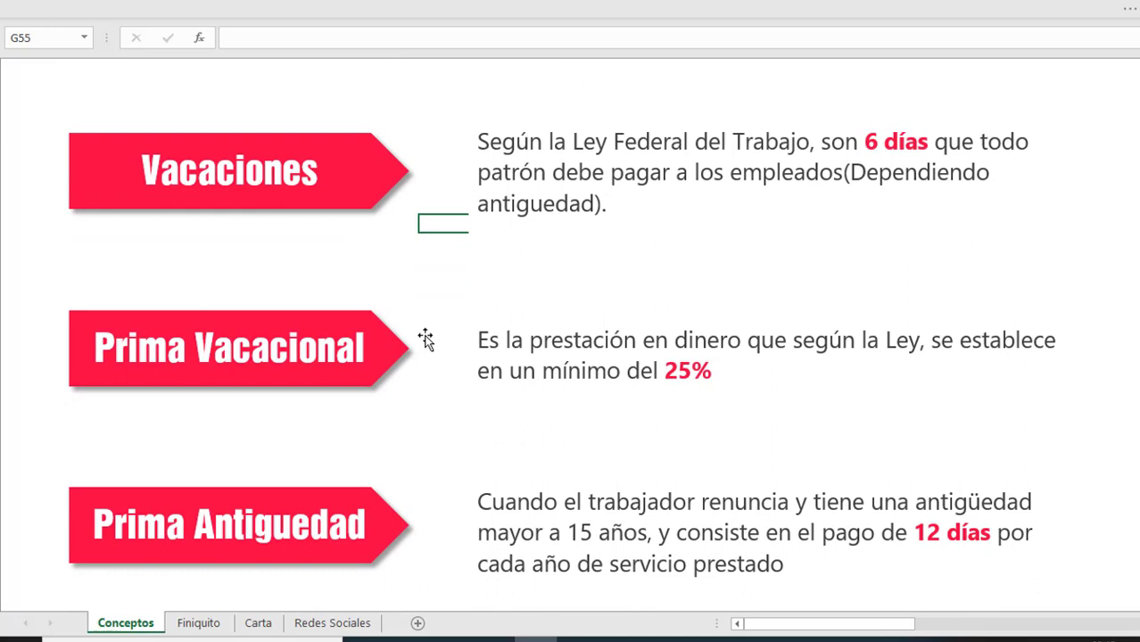
scroll(426, 339, "down", 1)
left_click(423, 377)
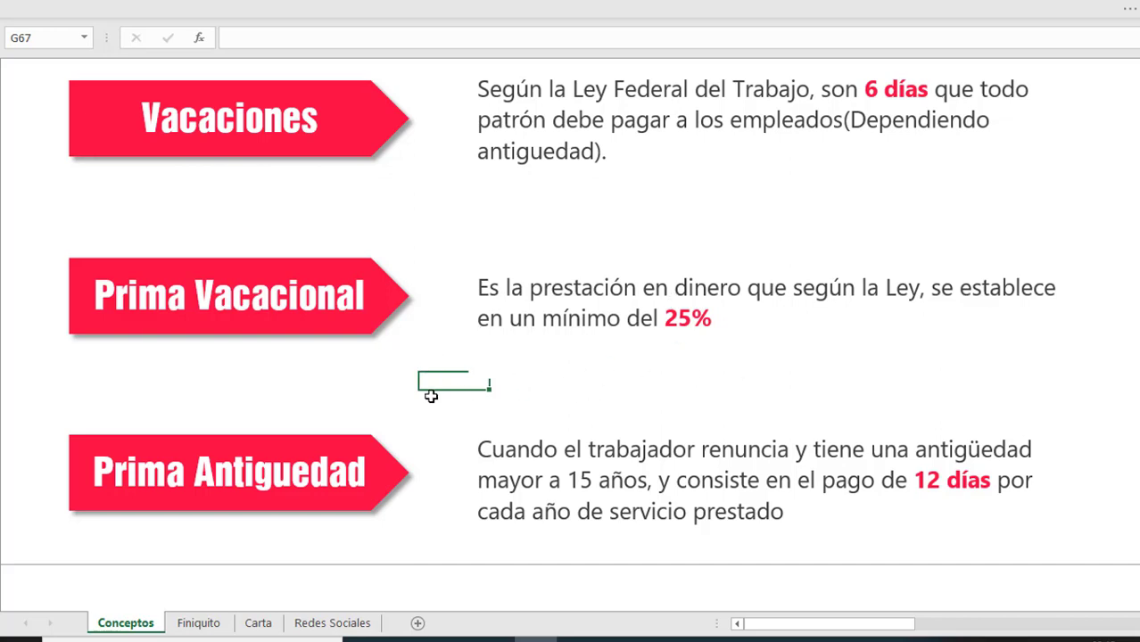
left_click(405, 391)
scroll(390, 375, "up", 1)
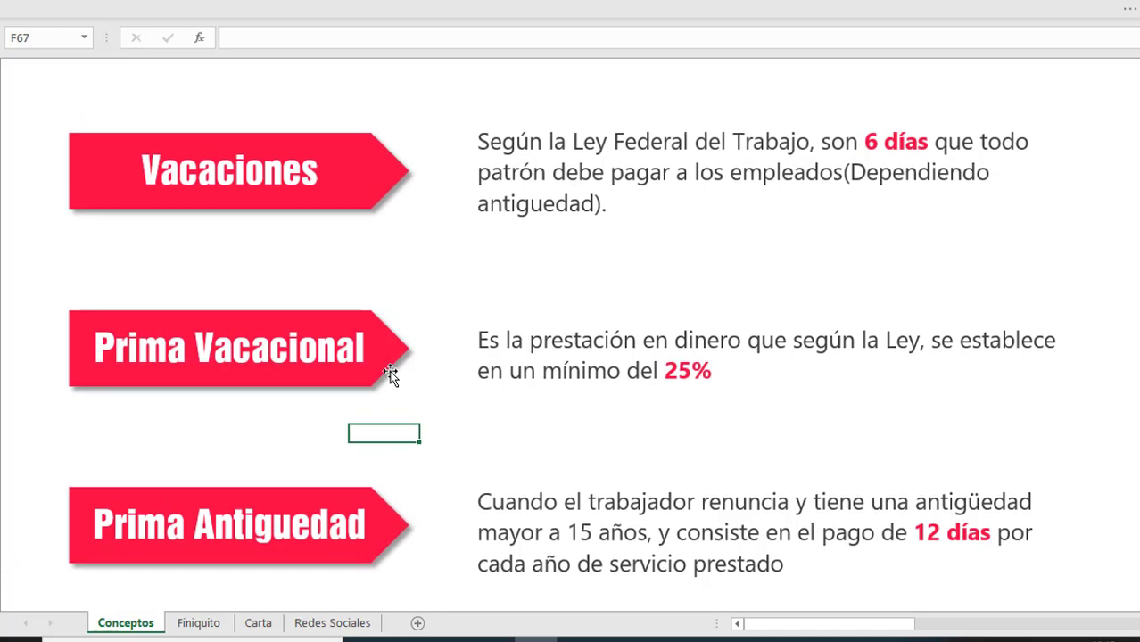
scroll(390, 375, "down", 1)
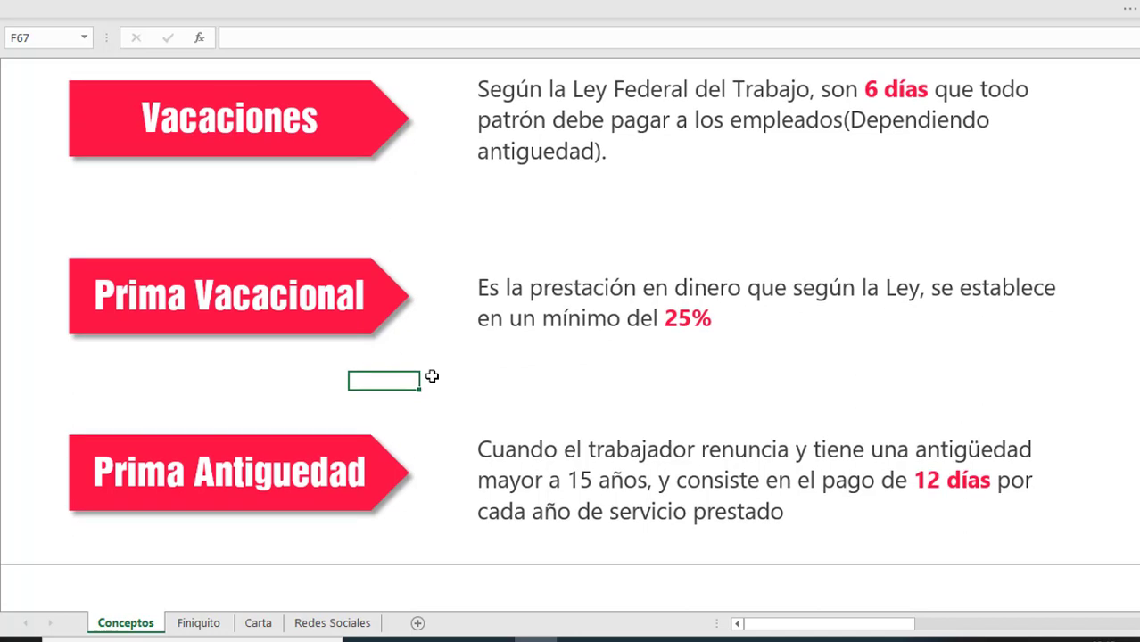
left_click(432, 376)
left_click(314, 397)
scroll(120, 438, "down", 2)
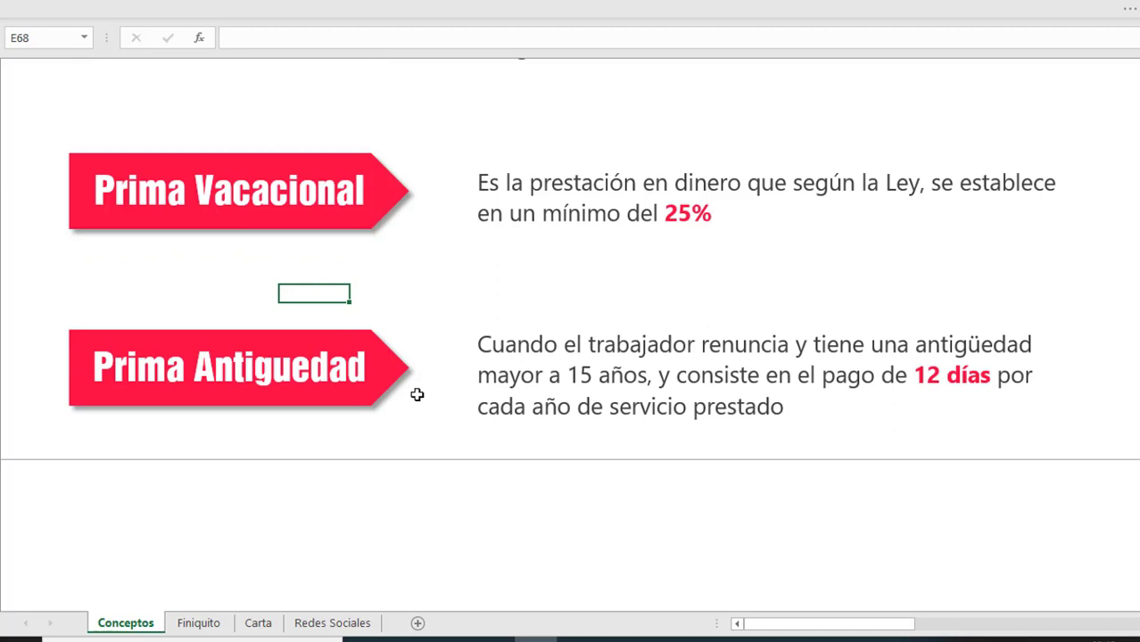
Go over the Prima Vacacional explanation
scroll(416, 395, "up", 3)
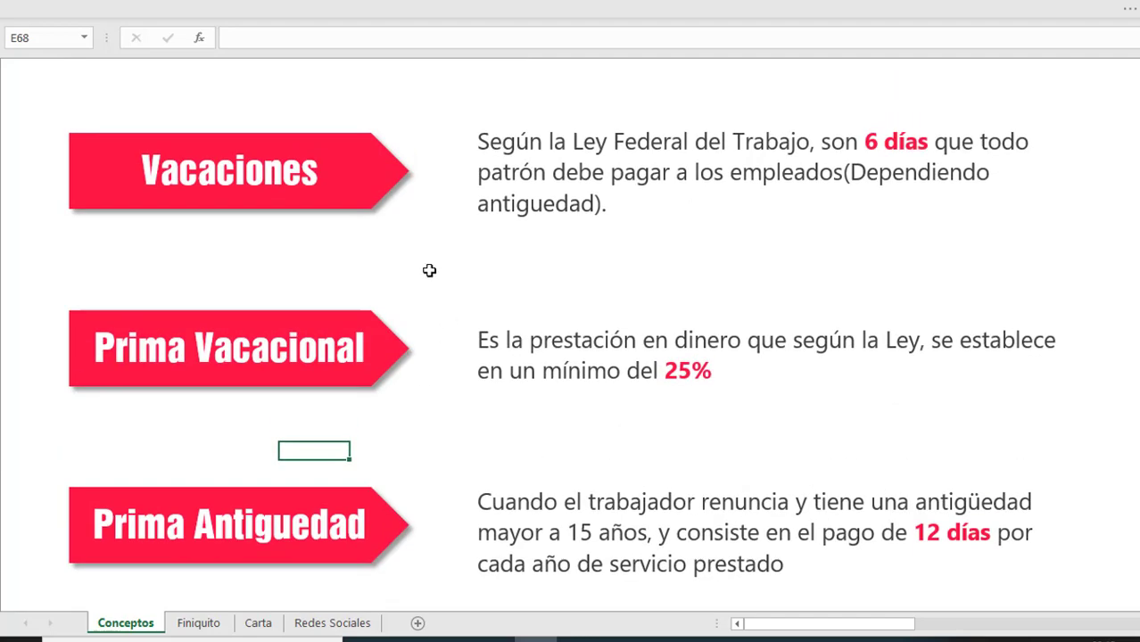
left_click(386, 245)
left_click(307, 257)
scroll(308, 257, "up", 2)
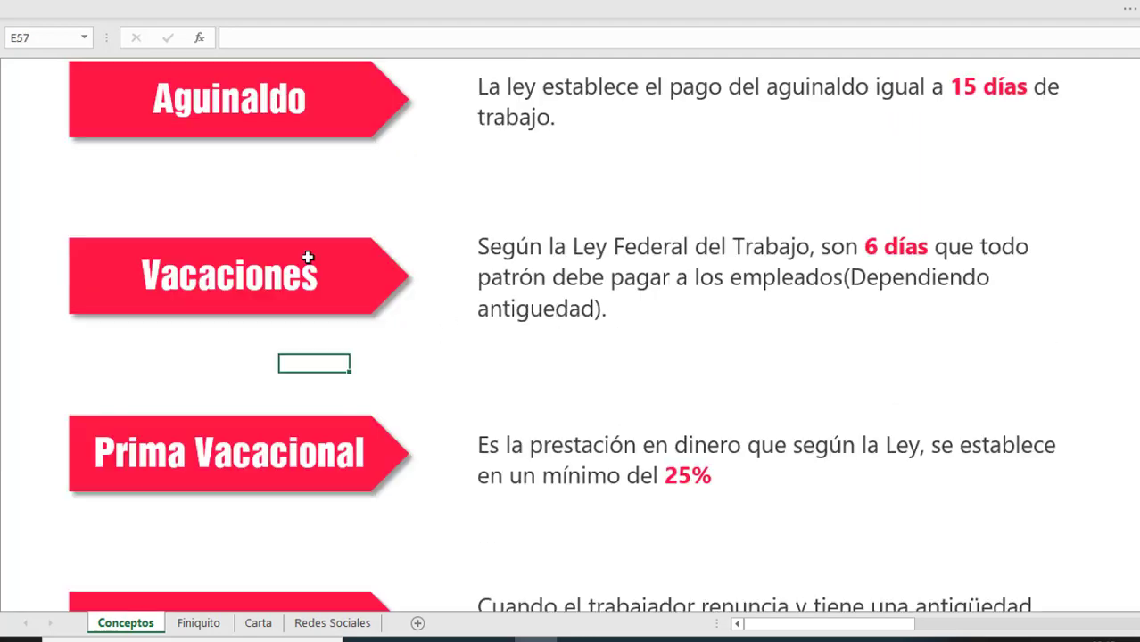
scroll(308, 257, "up", 1)
scroll(307, 257, "up", 3)
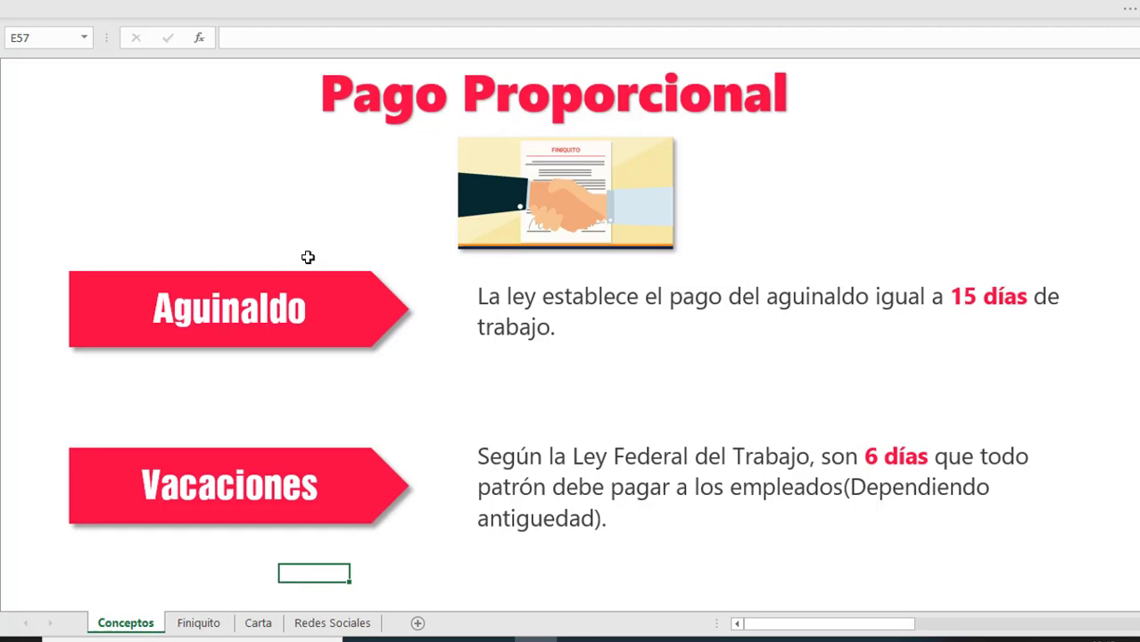
left_click(339, 381)
scroll(355, 381, "down", 2)
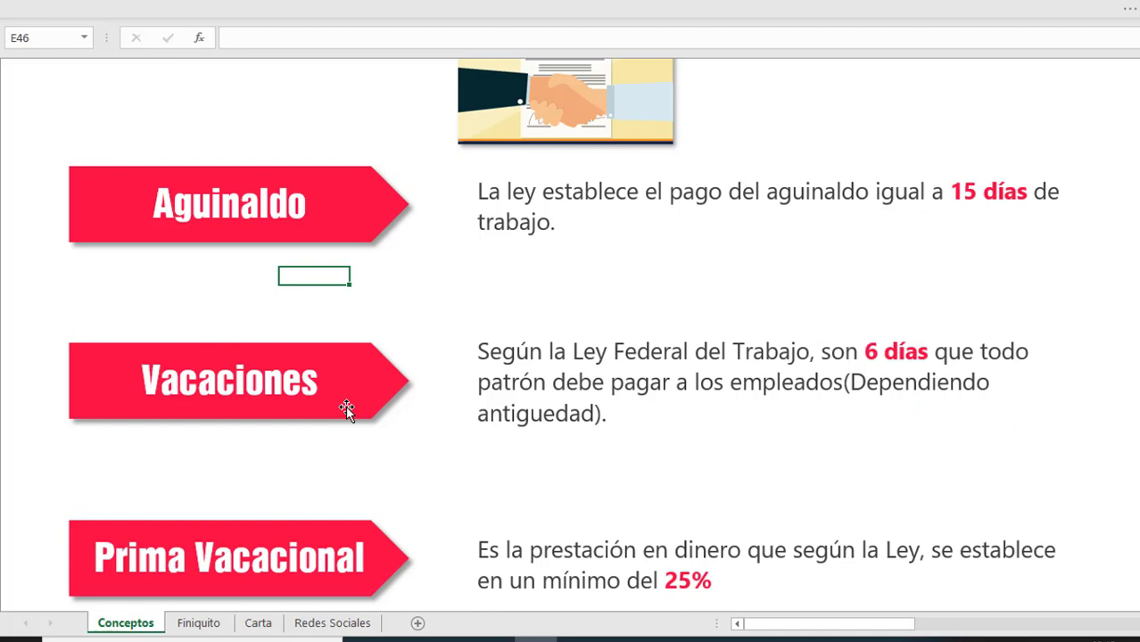
scroll(418, 348, "down", 3)
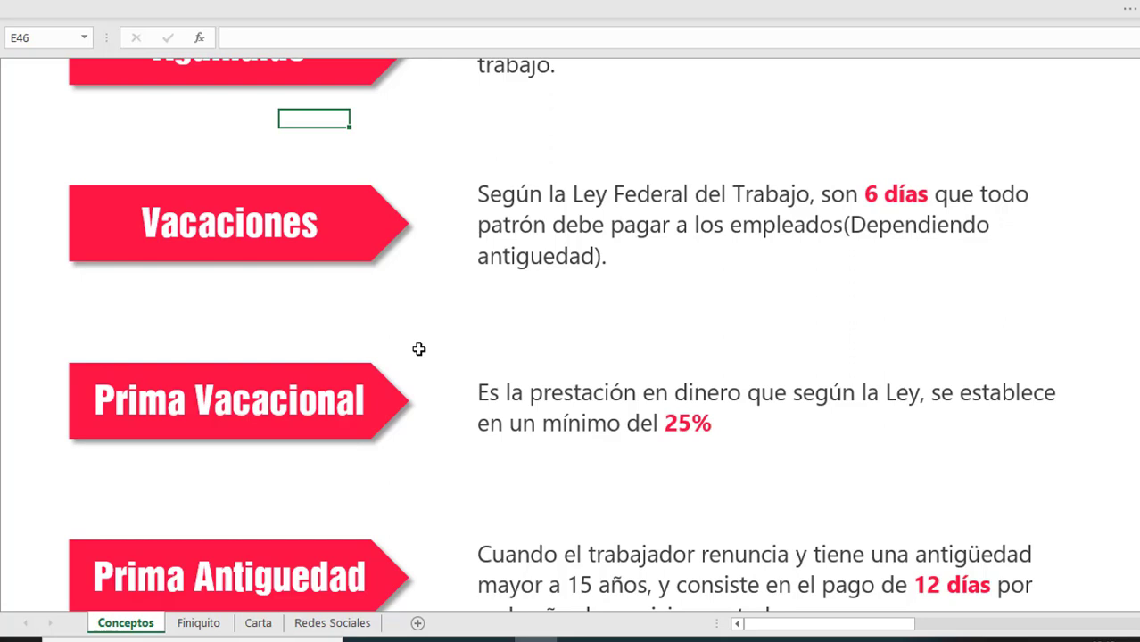
scroll(419, 349, "down", 1)
left_click(420, 435)
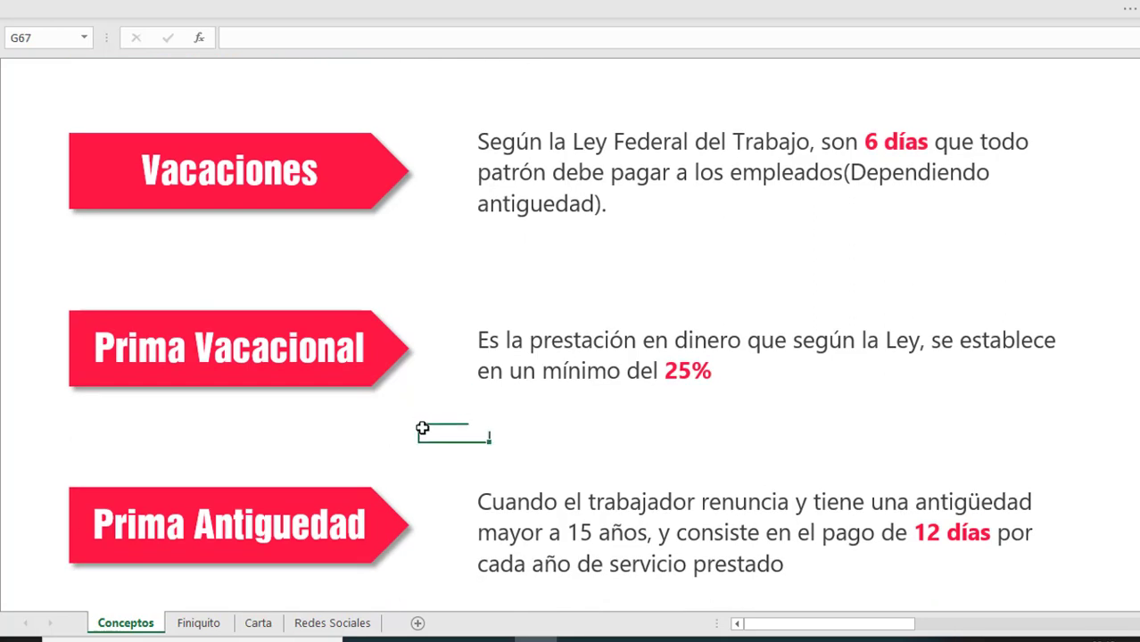
Review the Prima Antiguedad concept, then switch to the Finiquito sheet
scroll(420, 419, "up", 3)
scroll(420, 420, "up", 2)
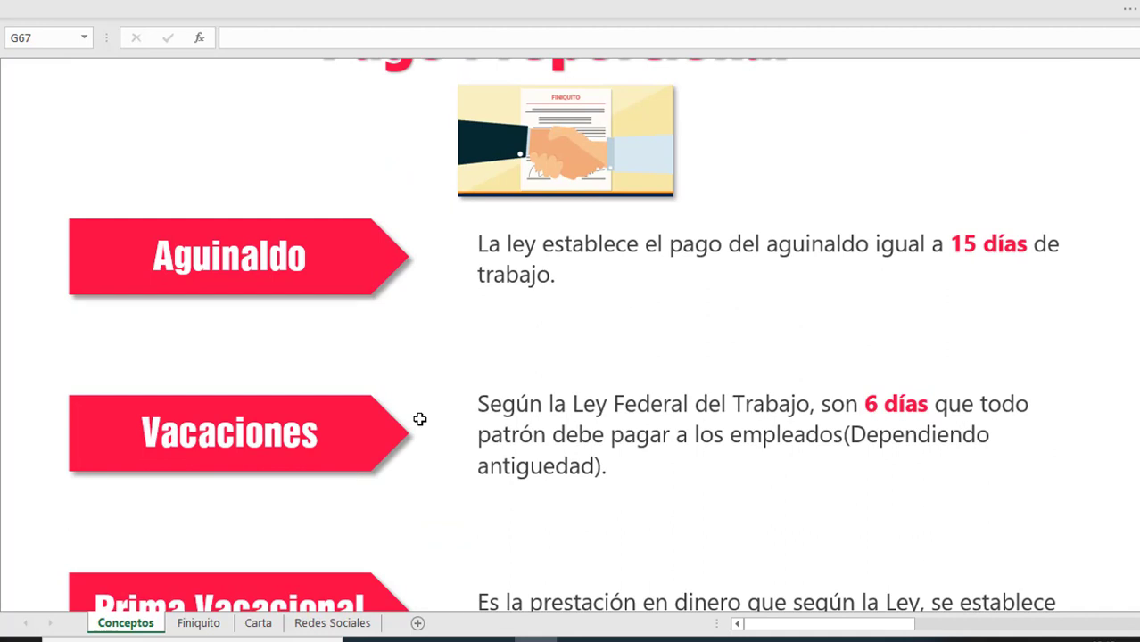
left_click(413, 345)
scroll(413, 345, "up", 2)
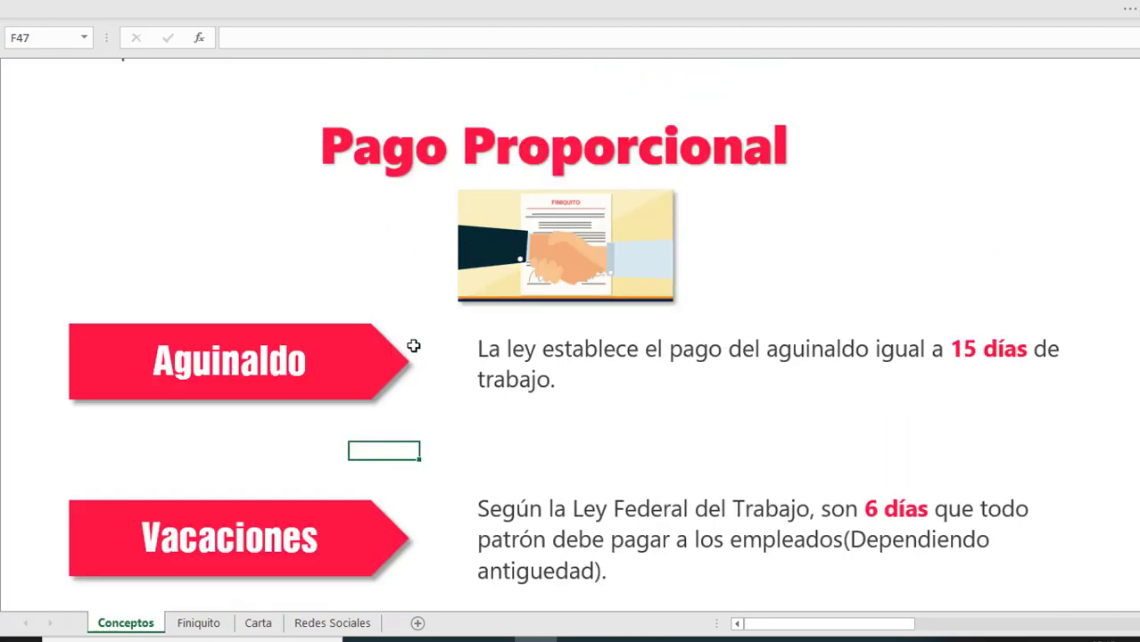
scroll(413, 345, "down", 4)
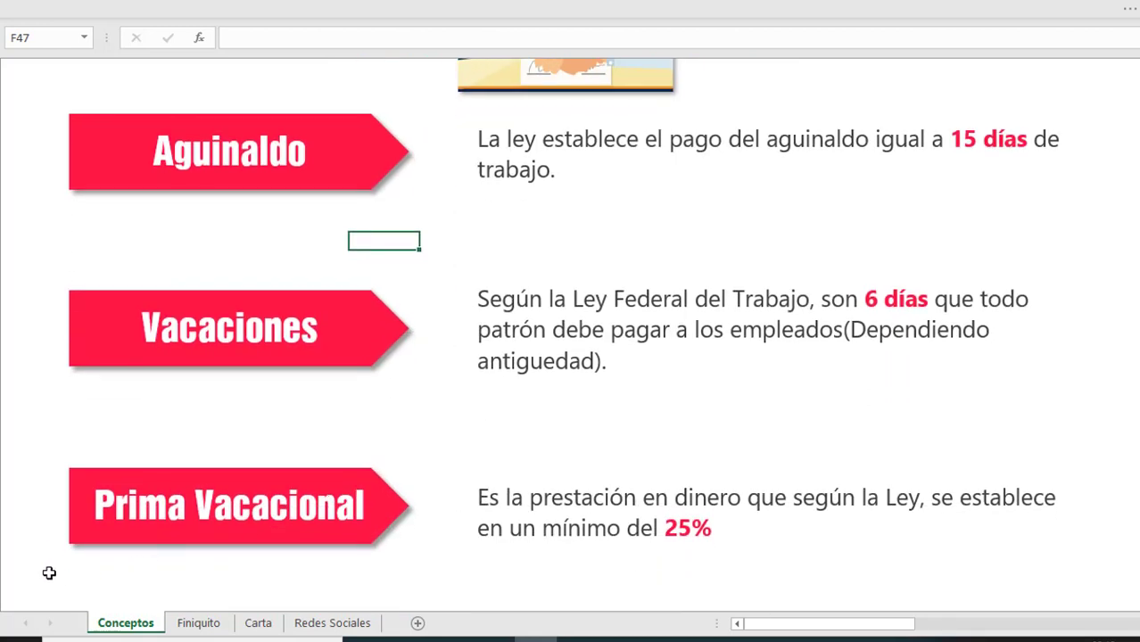
scroll(51, 519, "down", 1)
scroll(50, 520, "down", 2)
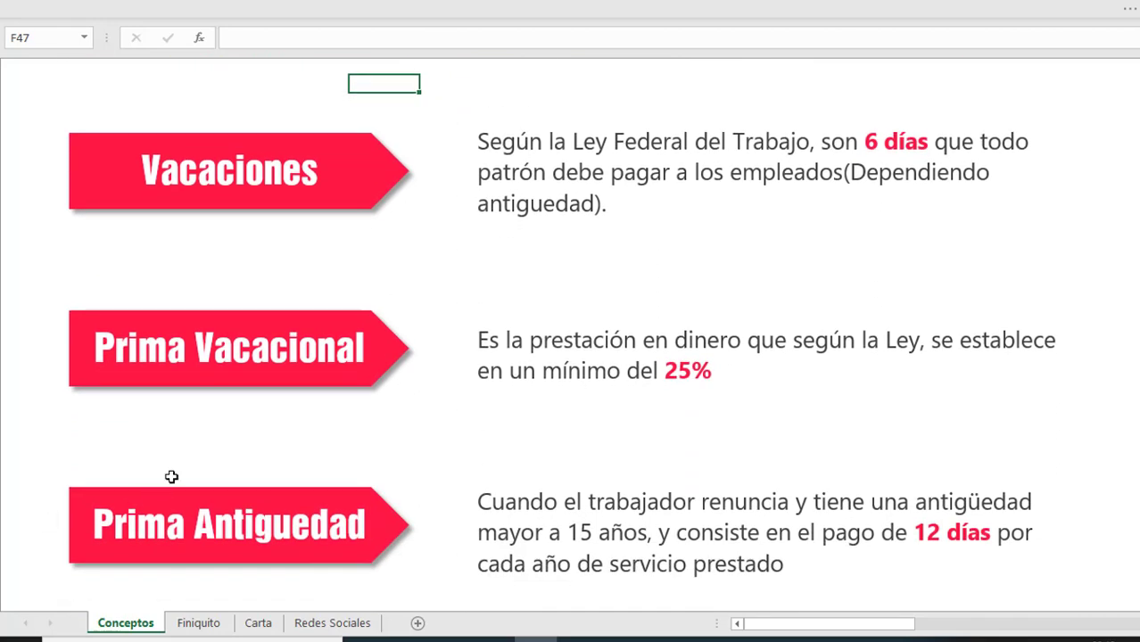
scroll(171, 477, "up", 3)
key("ctrl+Page_Down")
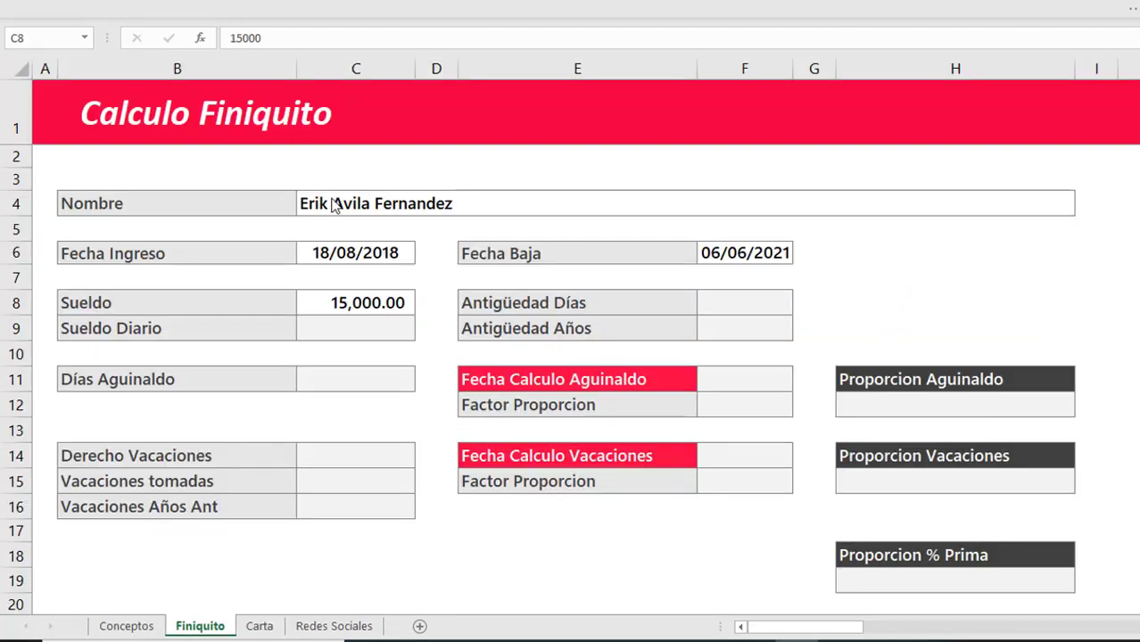
left_click(327, 203)
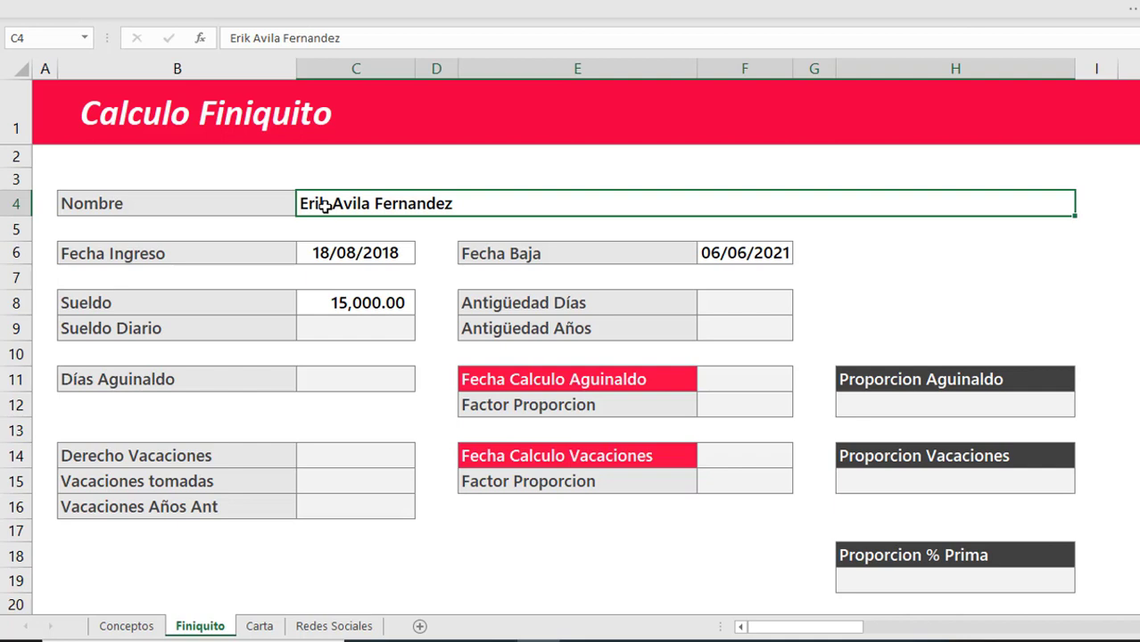
left_click(368, 303)
left_click(355, 257)
left_click(382, 329)
left_click(392, 304)
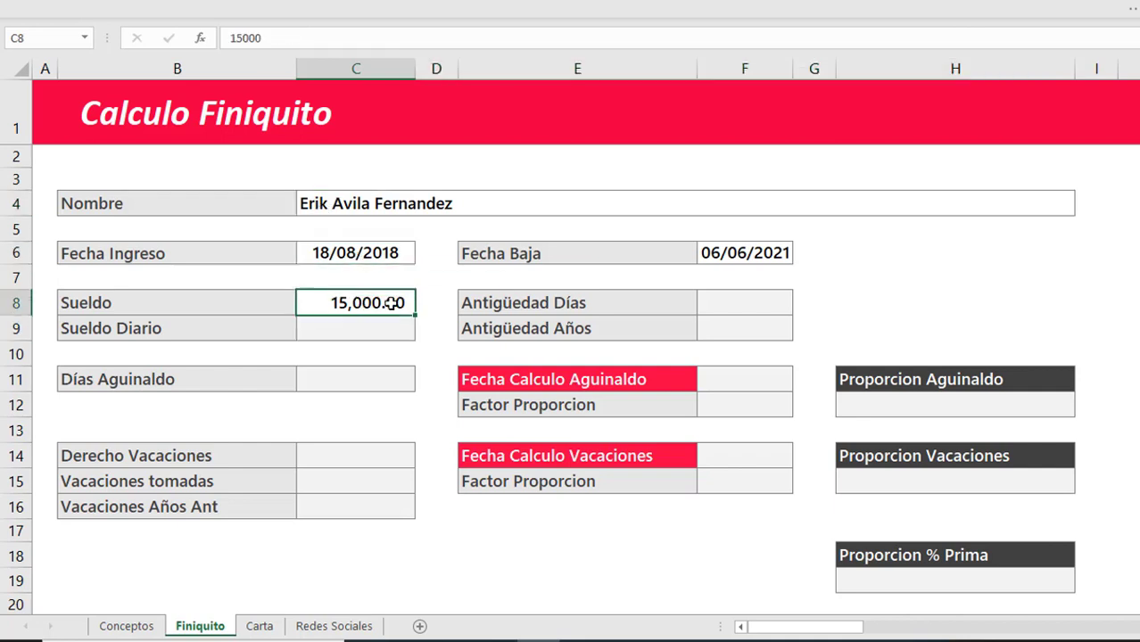
left_click(379, 350)
left_click(377, 326)
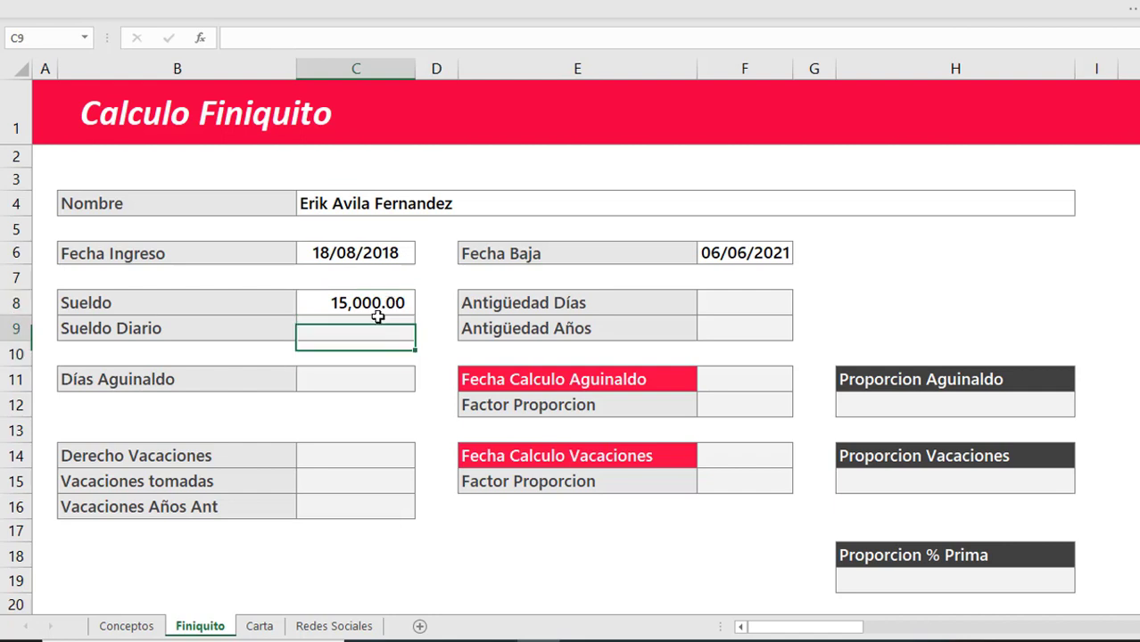
left_click(369, 303)
left_click(353, 229)
left_click(352, 209)
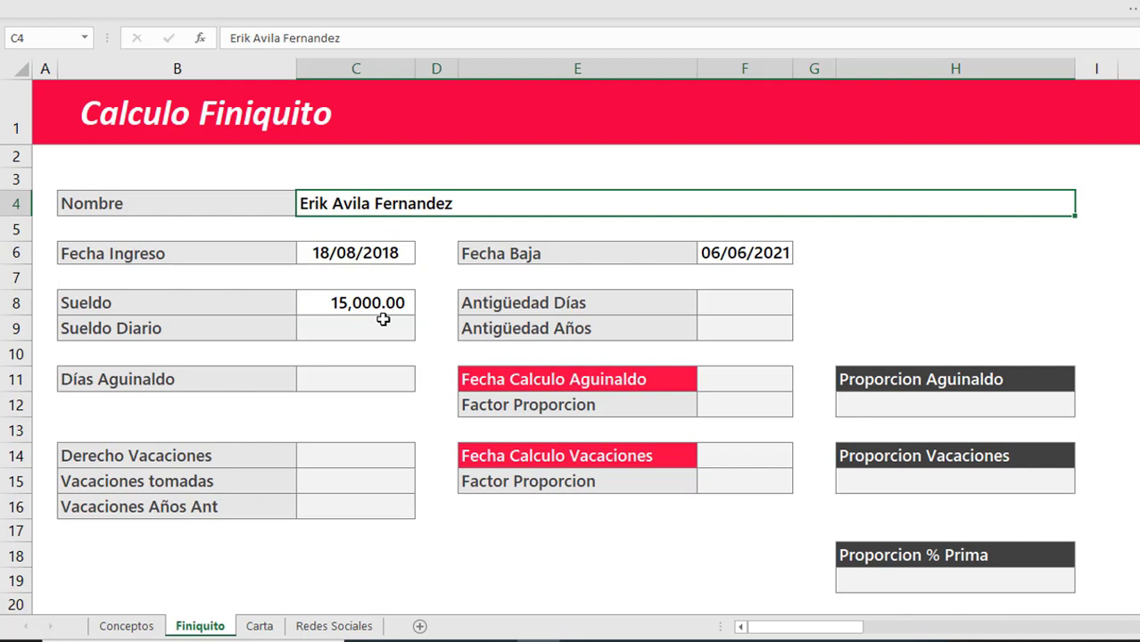
left_click(369, 252)
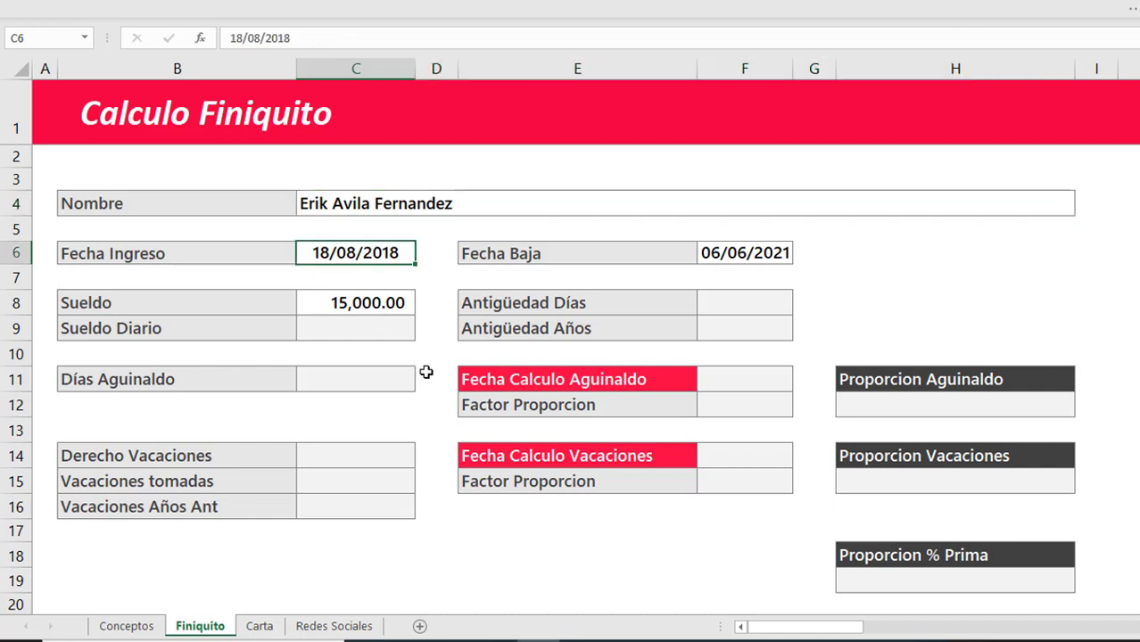
left_click(711, 255)
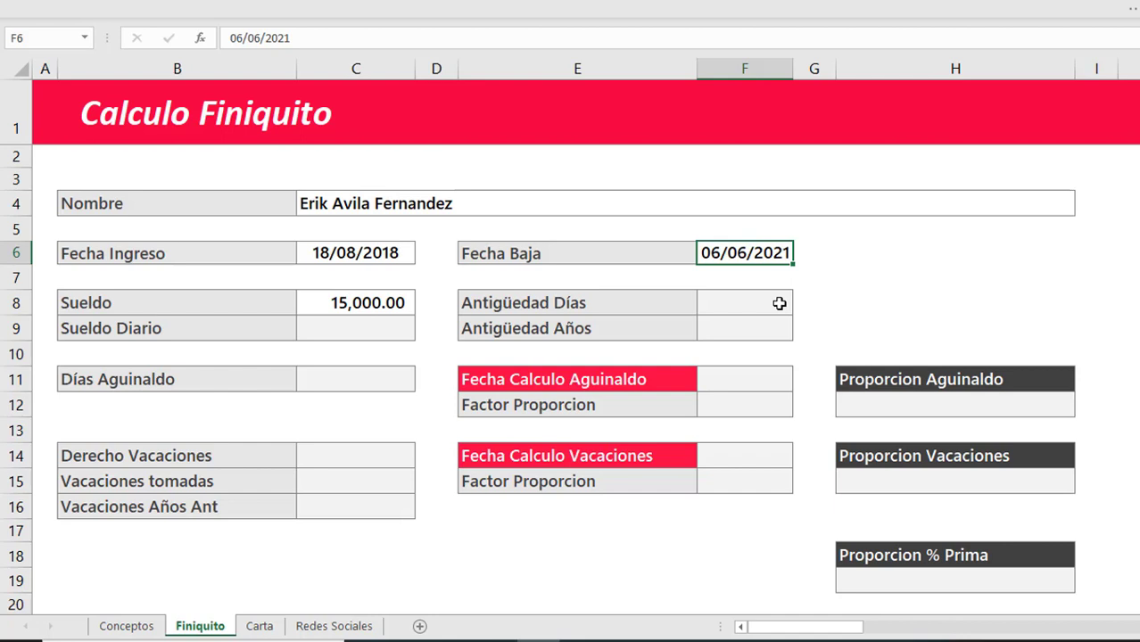
left_click(366, 306)
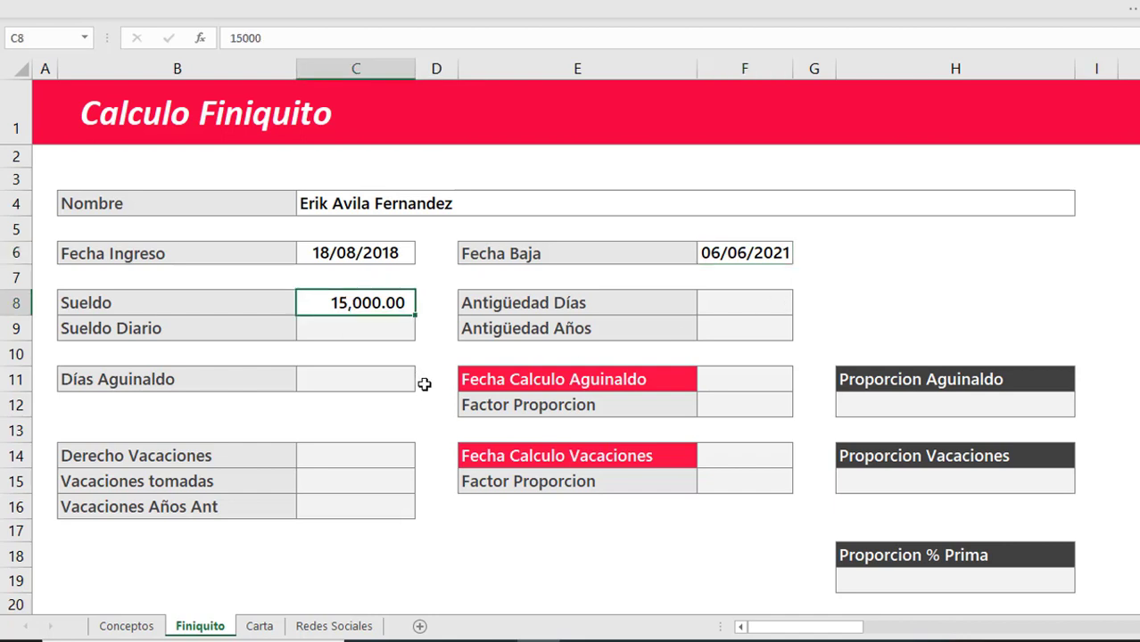
type("1")
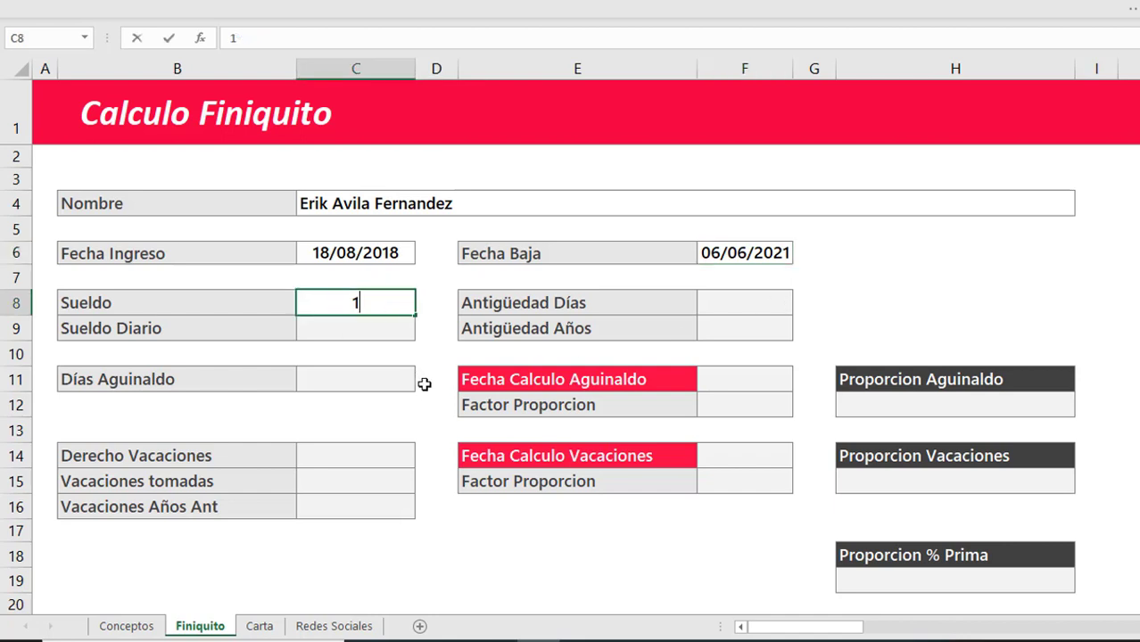
type("5,000")
key("Return")
key("Up")
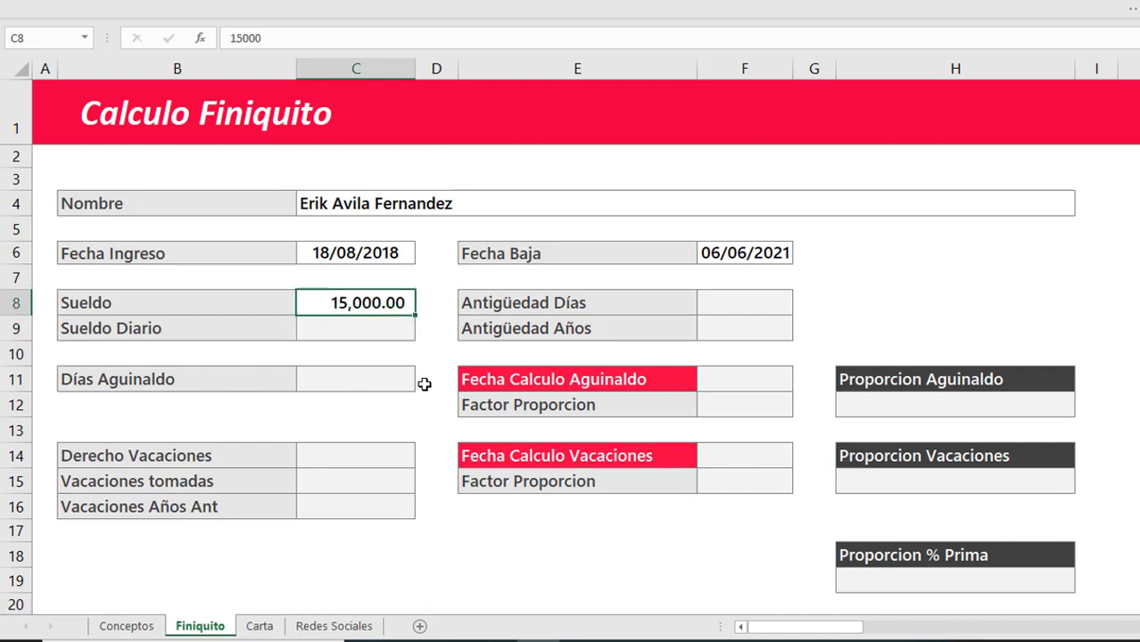
key("Down")
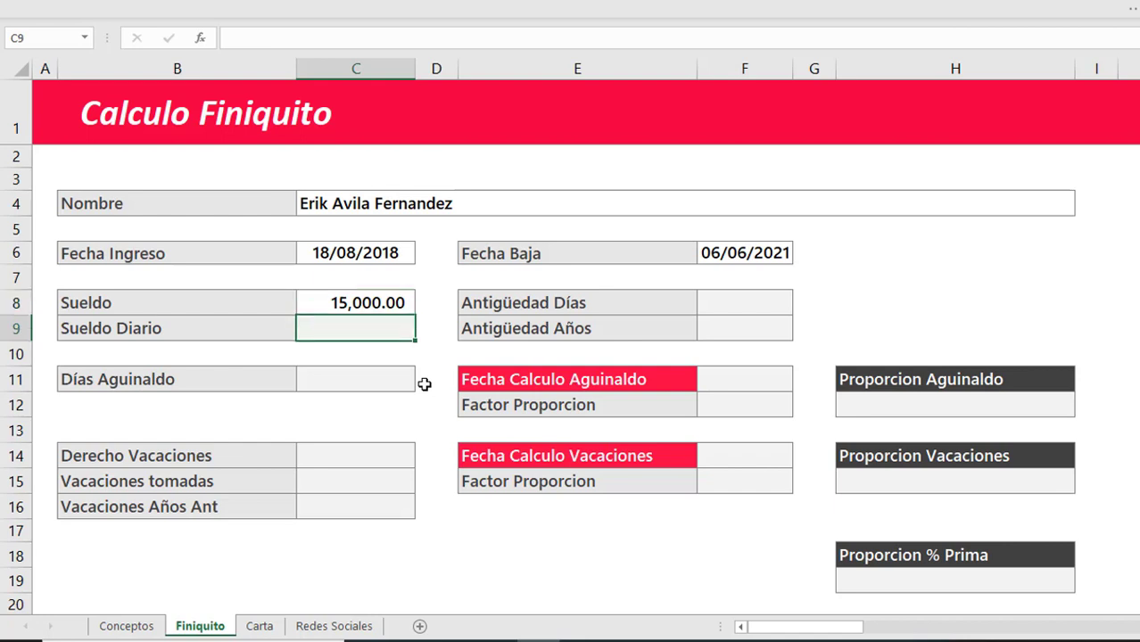
type("+")
key("Up")
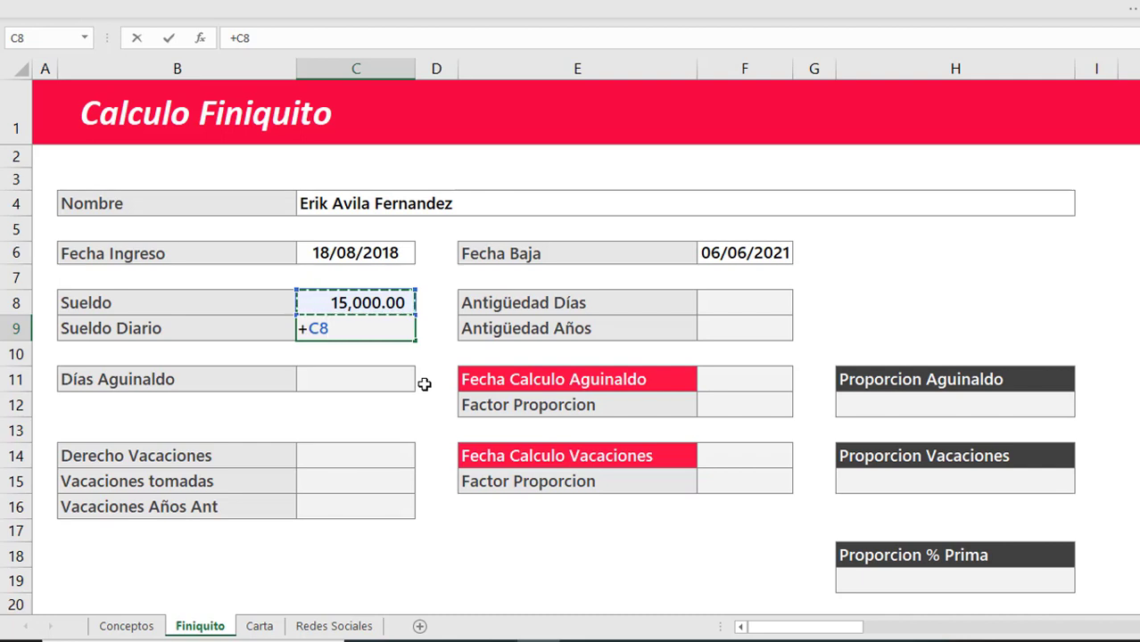
type("/3")
type("0")
key("Return")
key("Up")
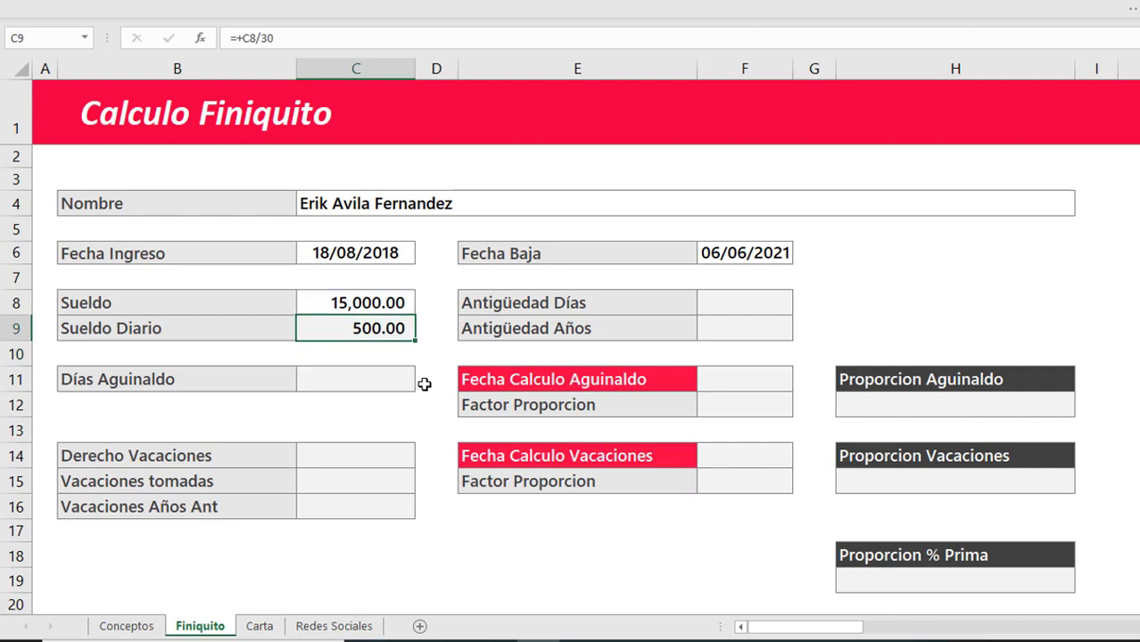
key("Down")
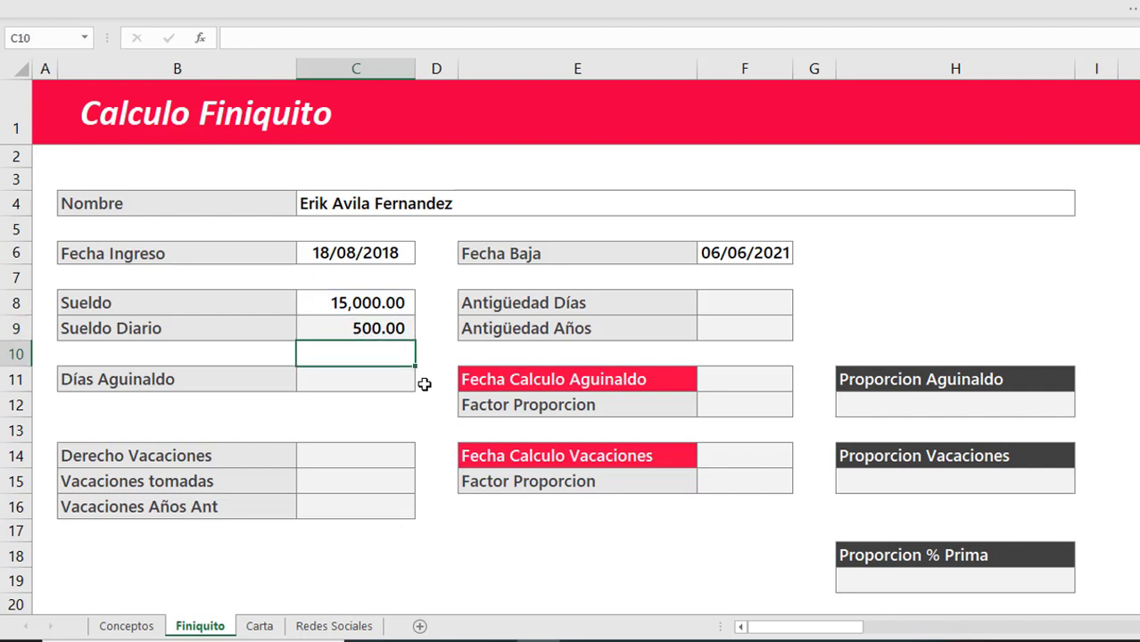
key("Down")
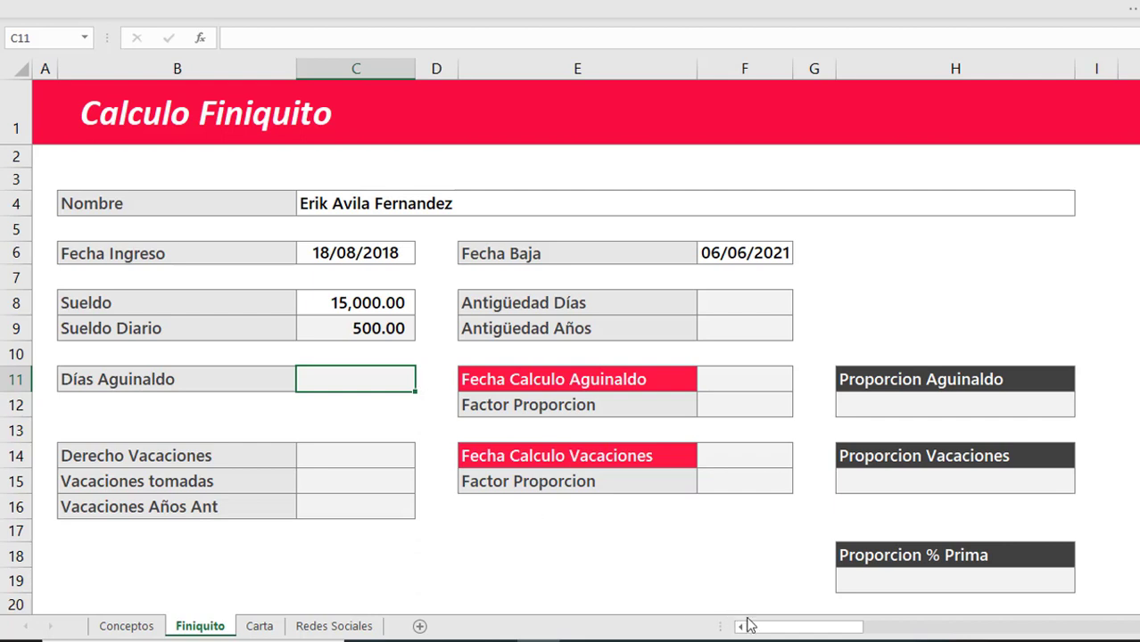
Scroll right to the reference tables and point out the company name and years-worked entries
left_click_drag(788, 630, 896, 637)
left_click(445, 387)
left_click(306, 291)
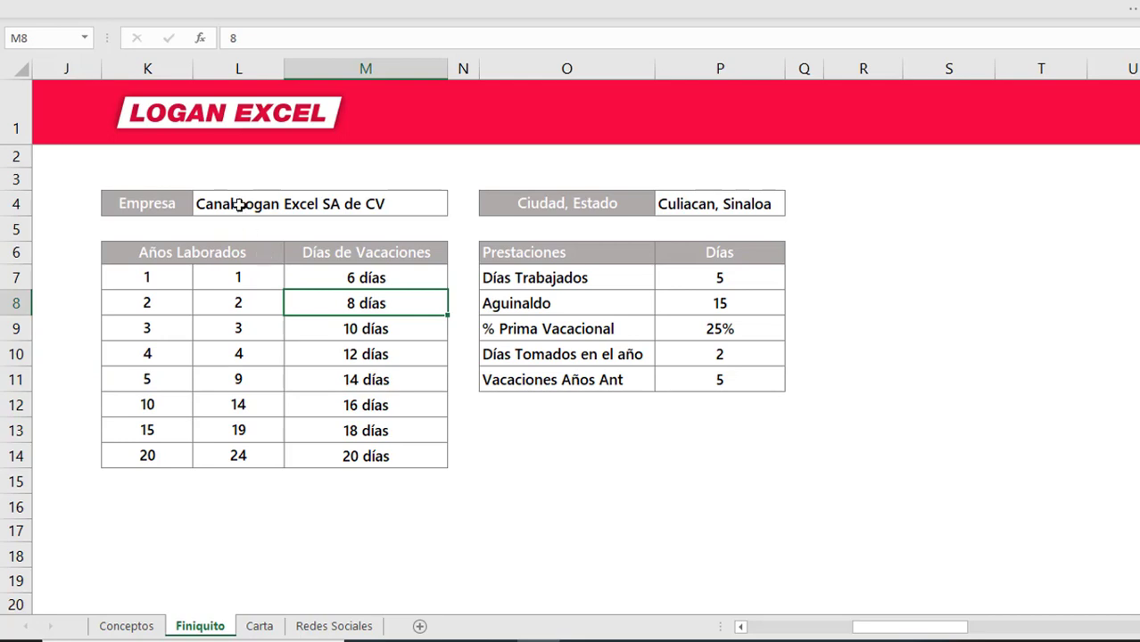
left_click(237, 205)
key("Left")
key("Left")
key("Left")
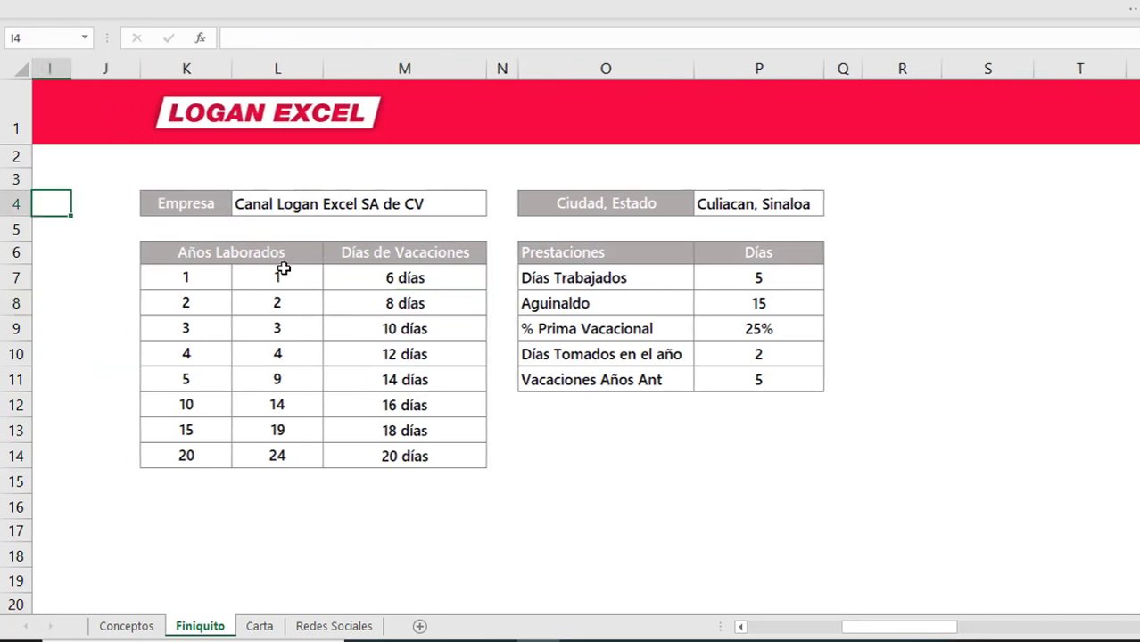
left_click(242, 301)
left_click(207, 294)
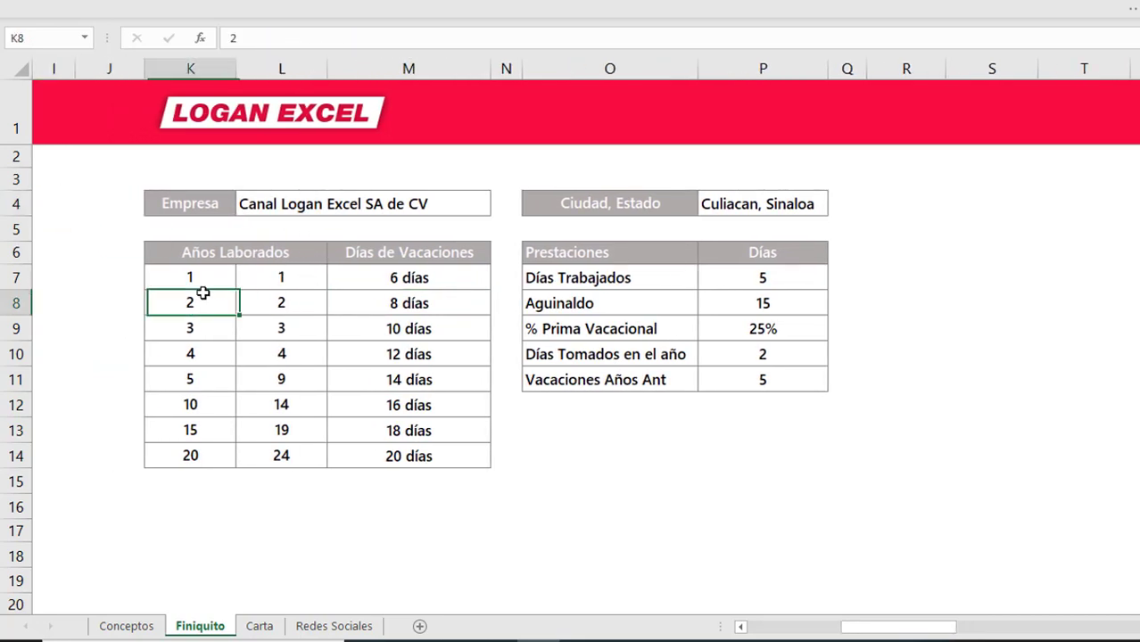
Highlight the Años Laborados / Días de Vacaciones rows, from 6 días in year 1 upward
left_click_drag(211, 278, 366, 443)
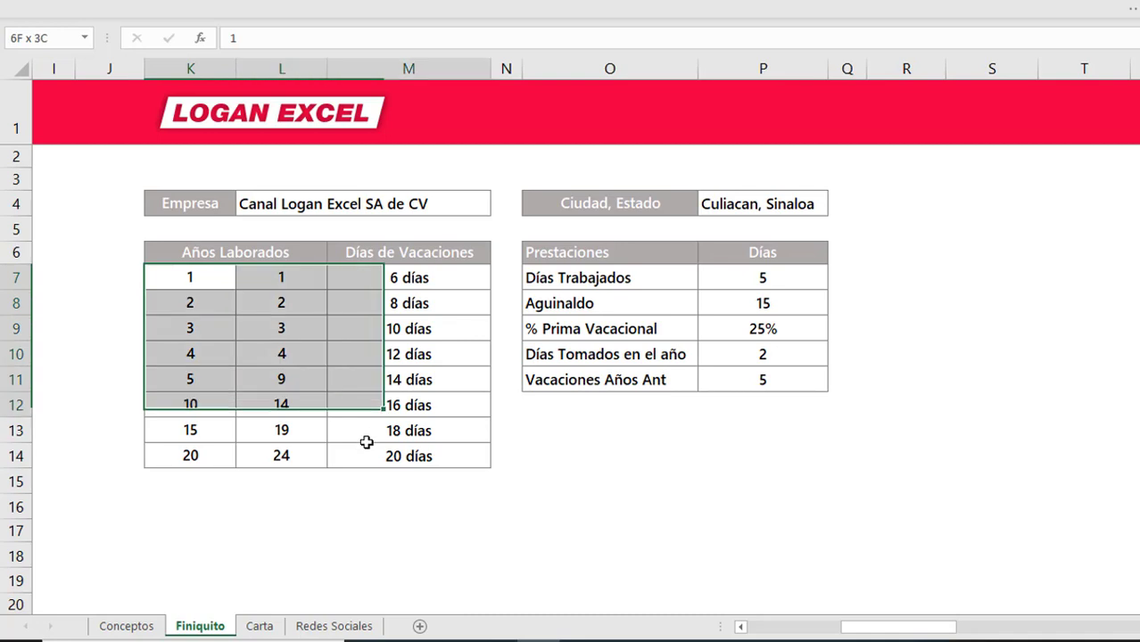
left_click(412, 273)
left_click(379, 381)
left_click(207, 286)
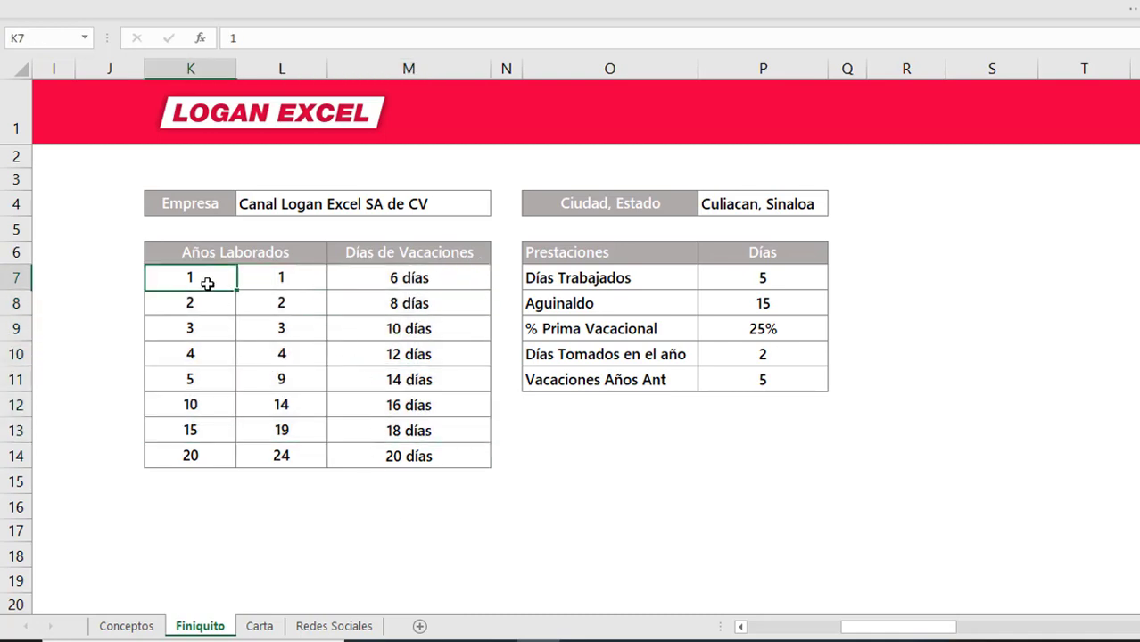
left_click(212, 308)
left_click(209, 330)
left_click(214, 354)
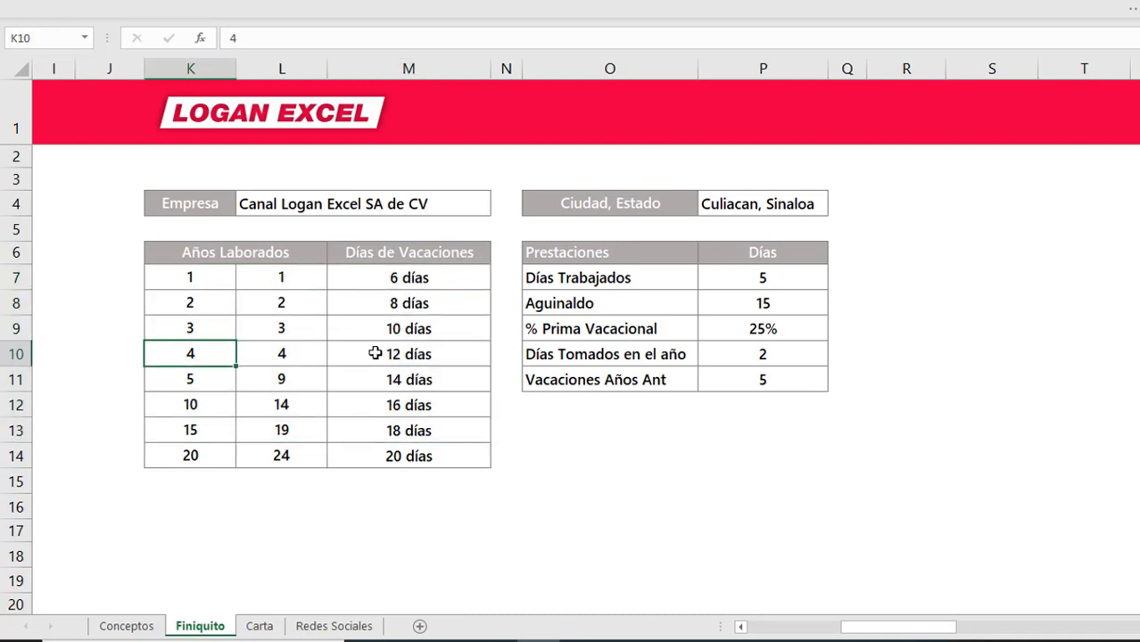
left_click_drag(414, 279, 433, 451)
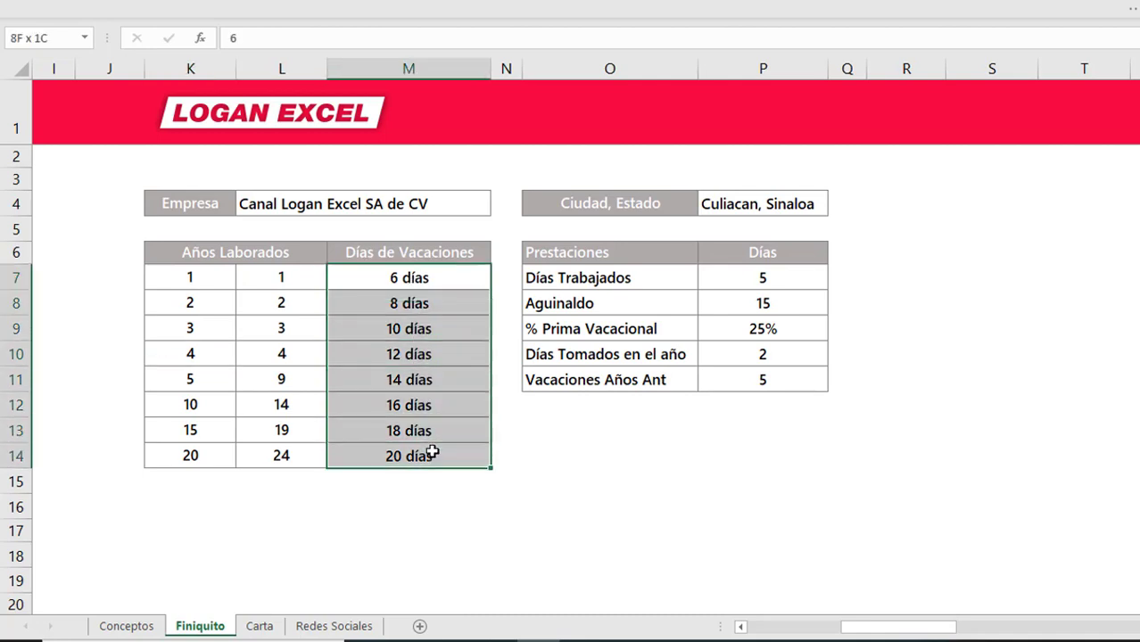
left_click(435, 351)
left_click(308, 209)
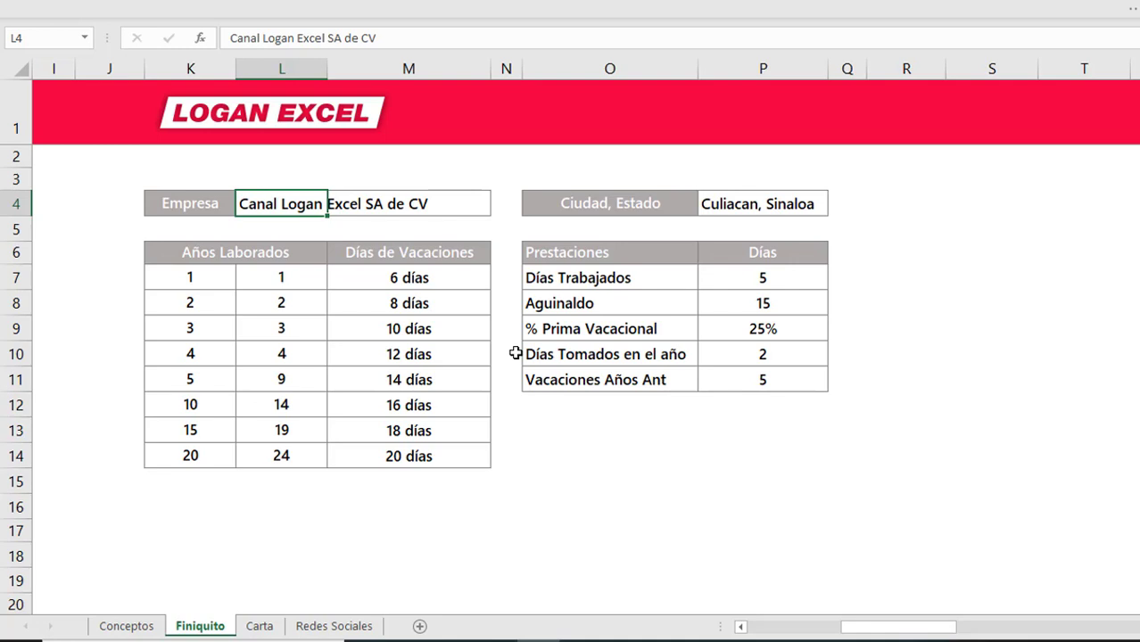
left_click(760, 229)
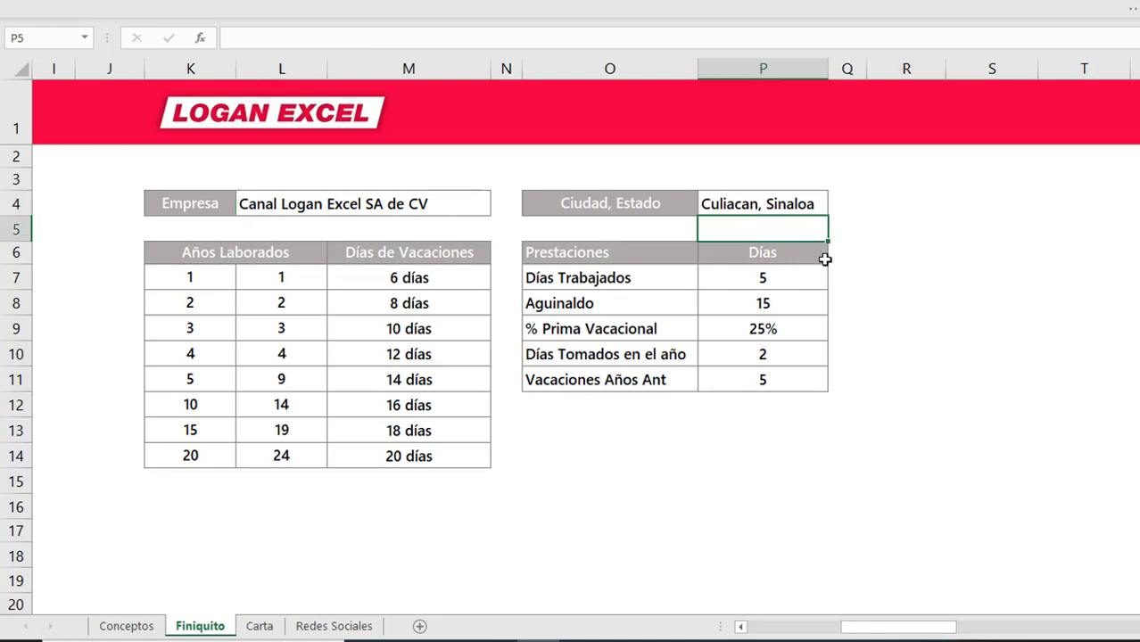
key("Up")
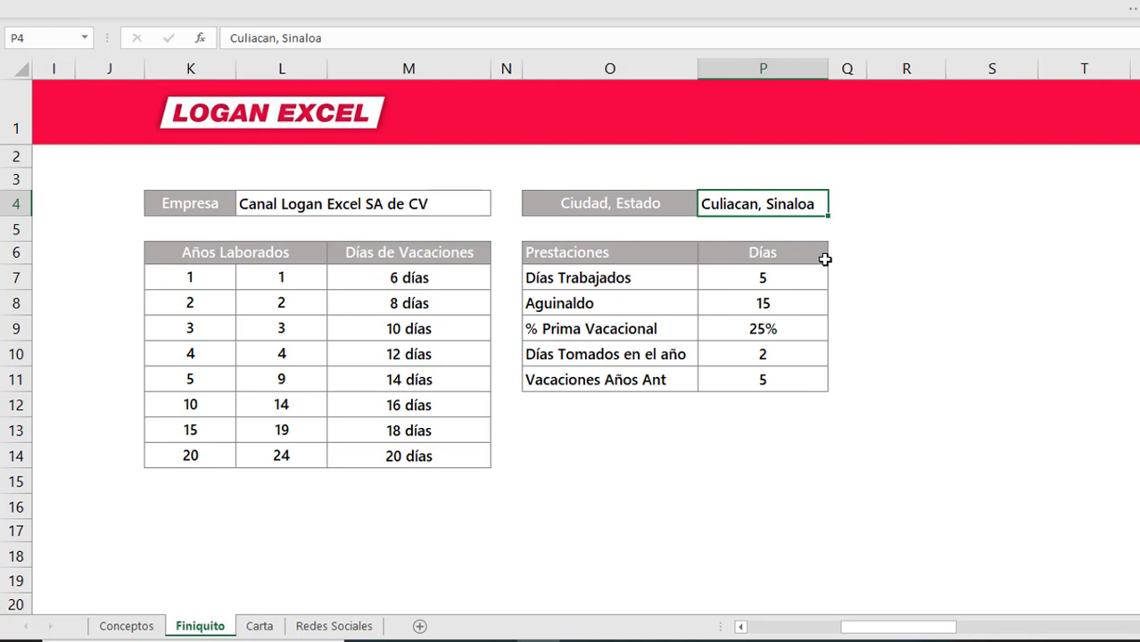
key("Down")
key("Down")
key("Down")
key("Down")
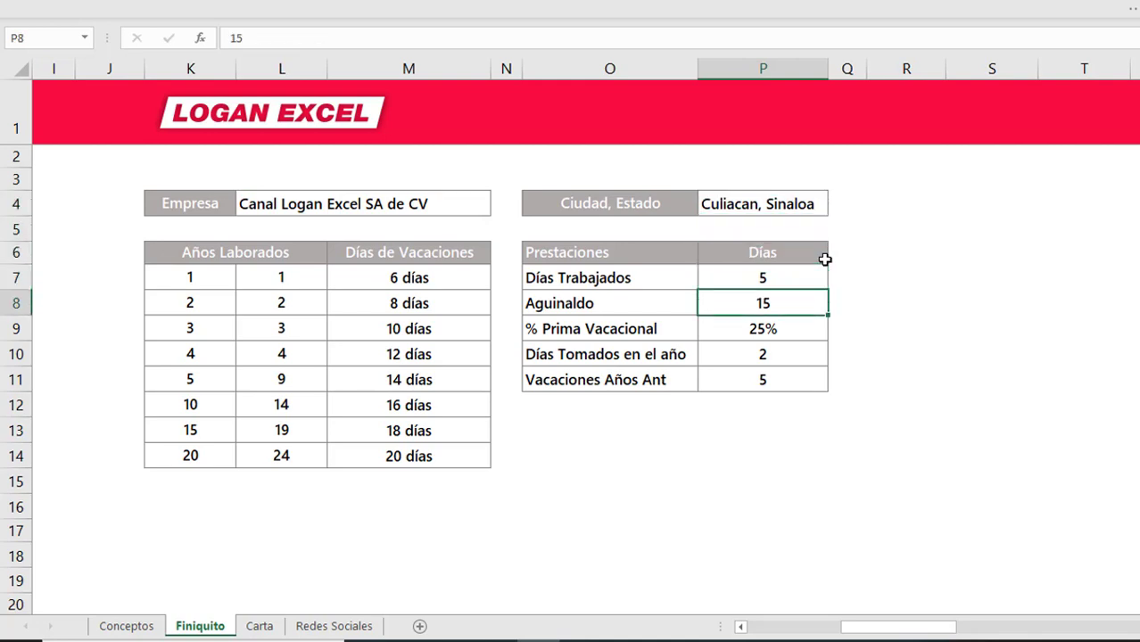
key("Up")
key("Up")
key("Up")
key("Down")
key("Down")
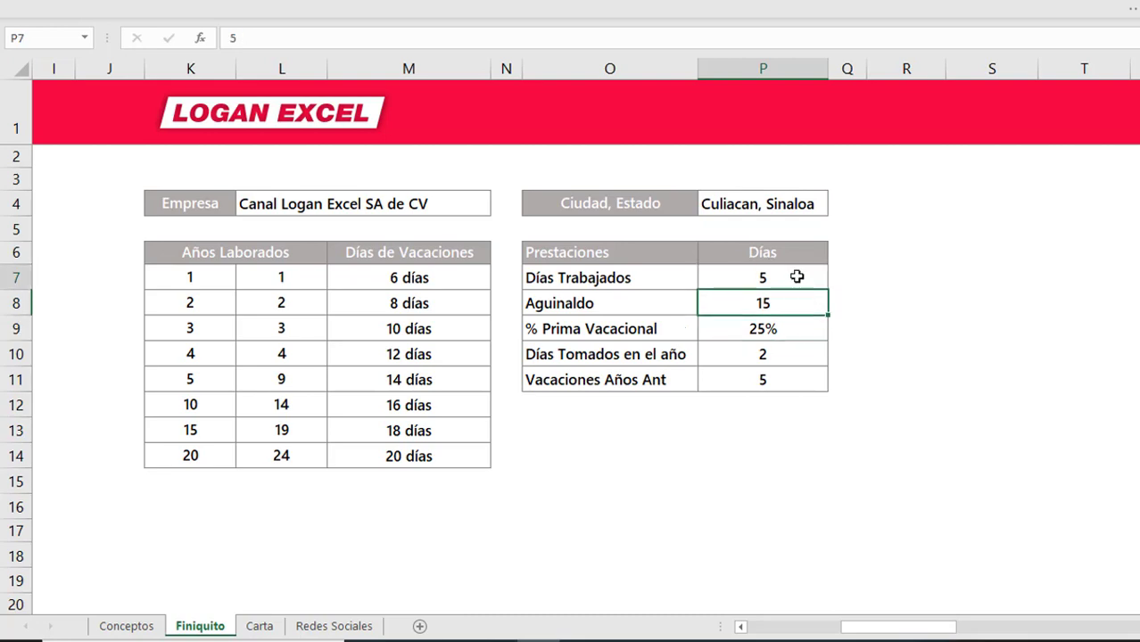
left_click_drag(797, 280, 799, 379)
left_click(794, 279)
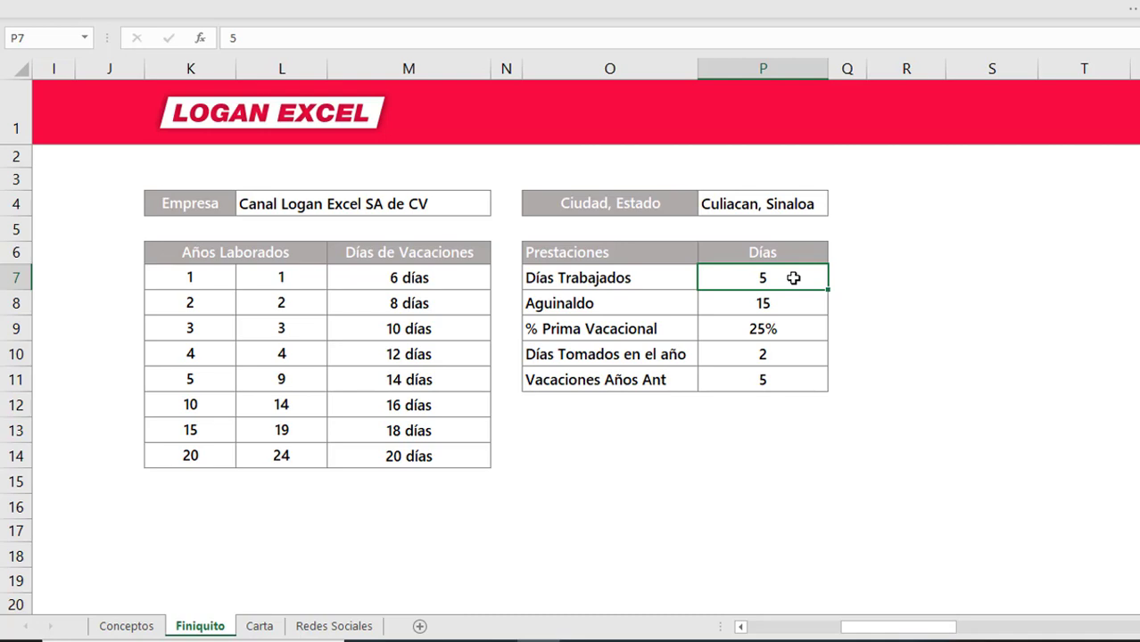
key("Left")
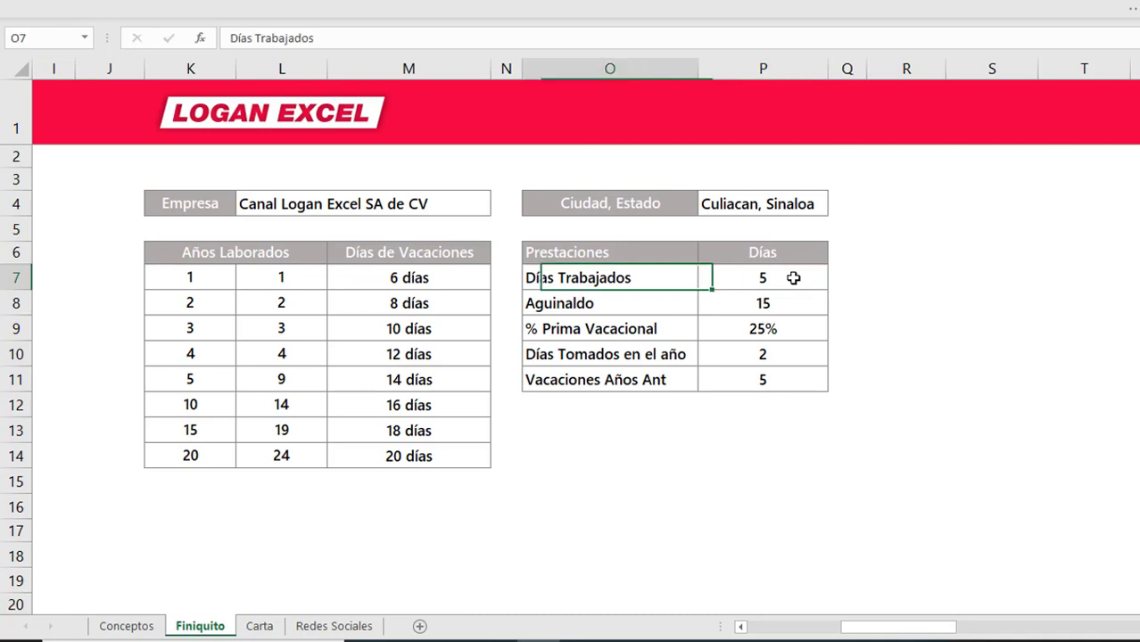
key("Right")
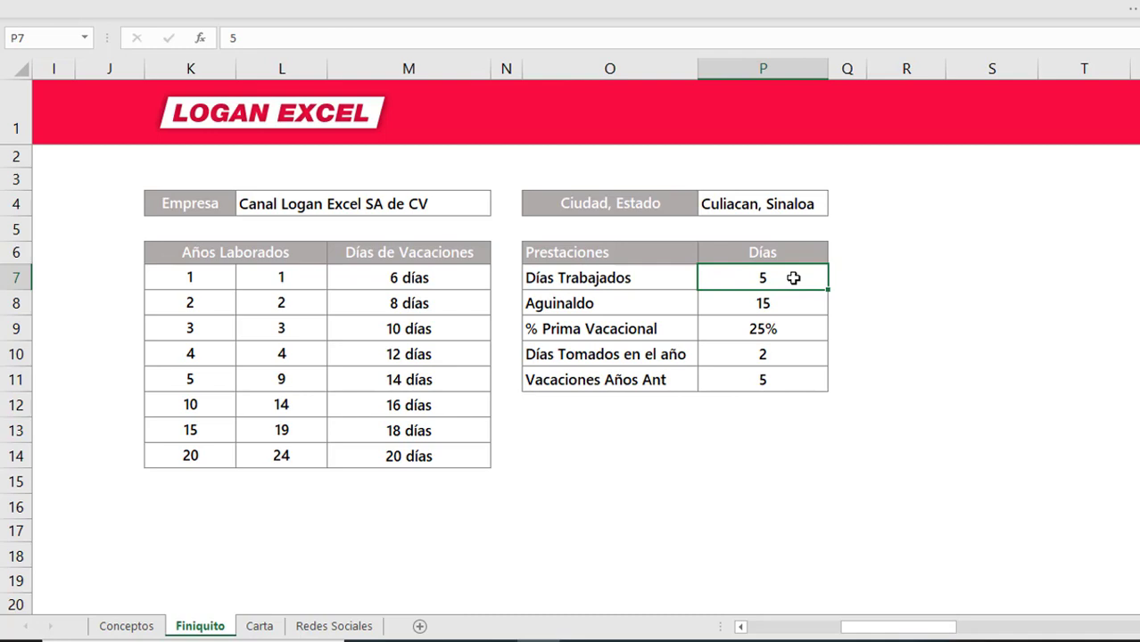
key("Down")
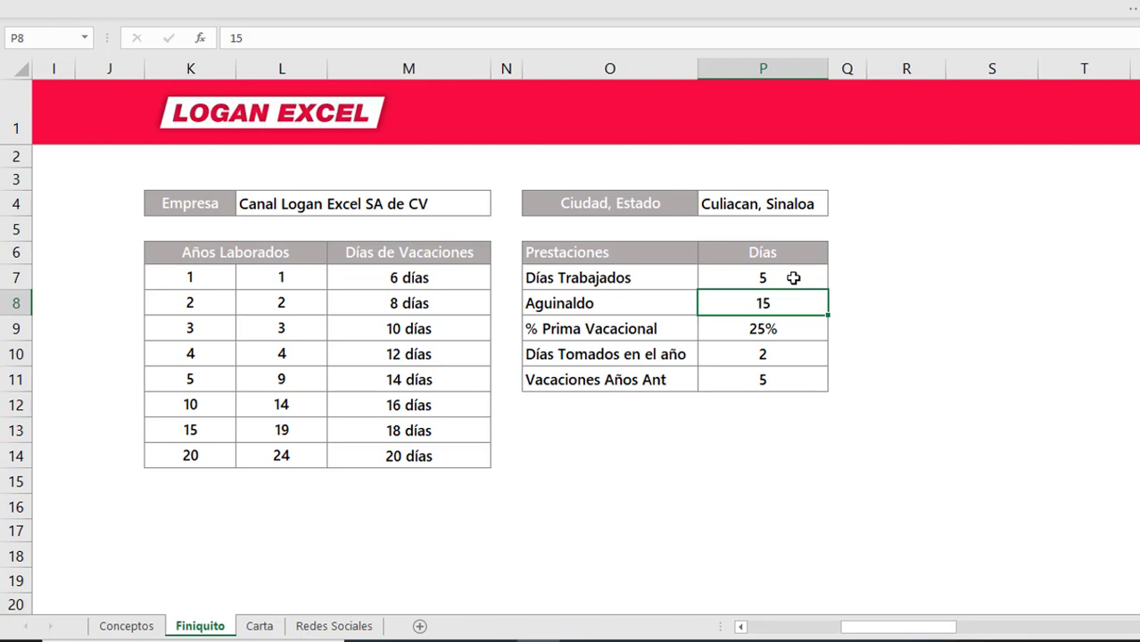
key("Left")
key("Right")
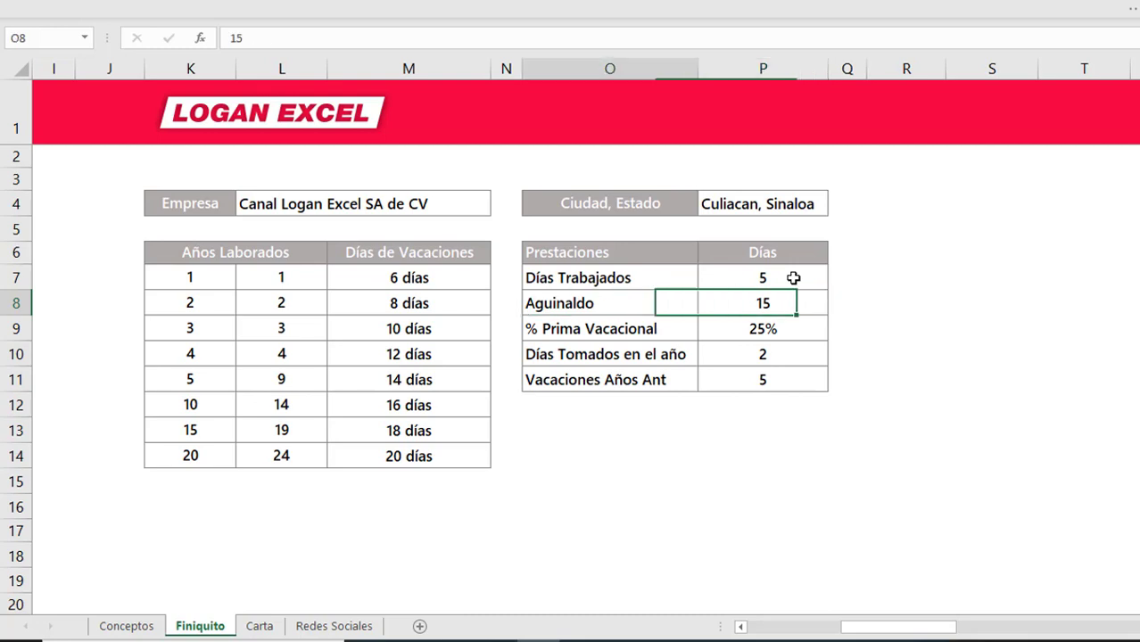
key("Down")
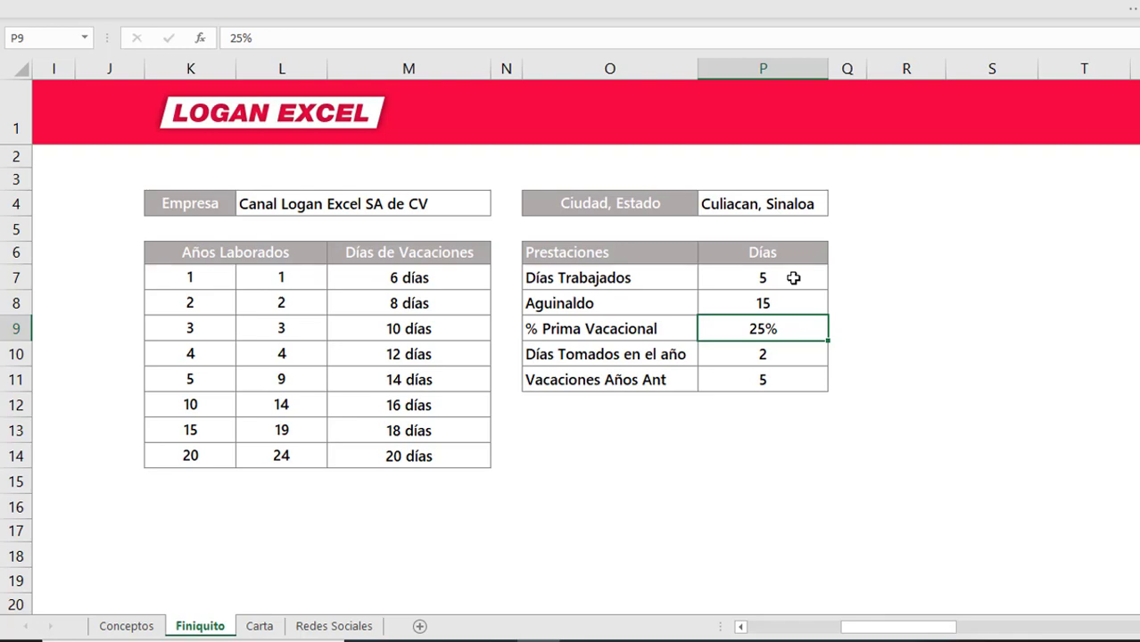
key("Down")
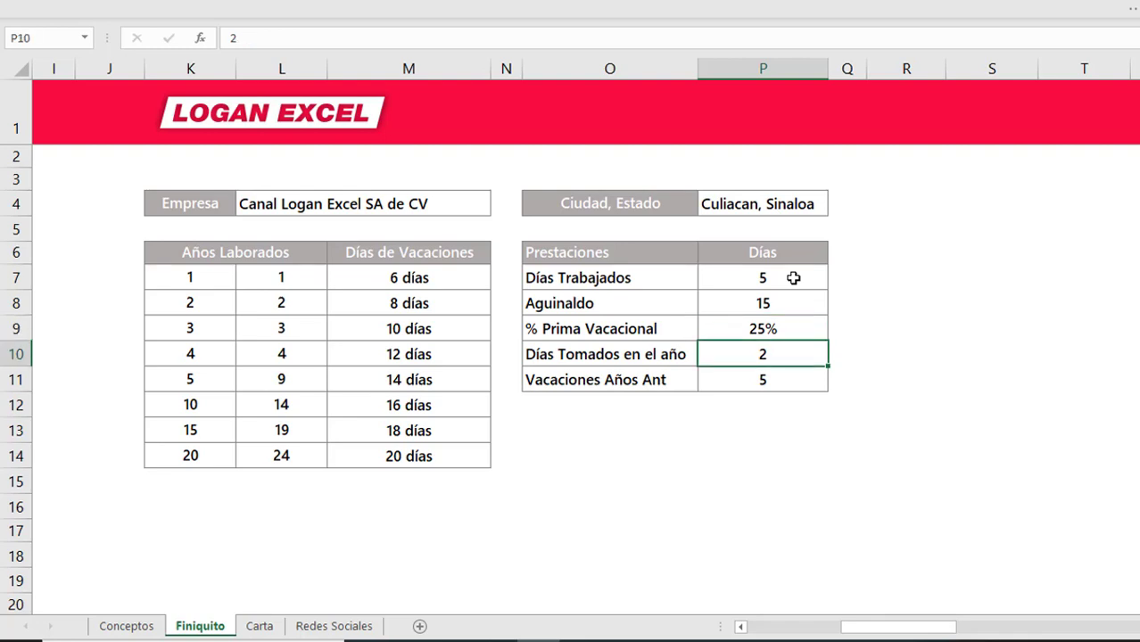
left_click(564, 369)
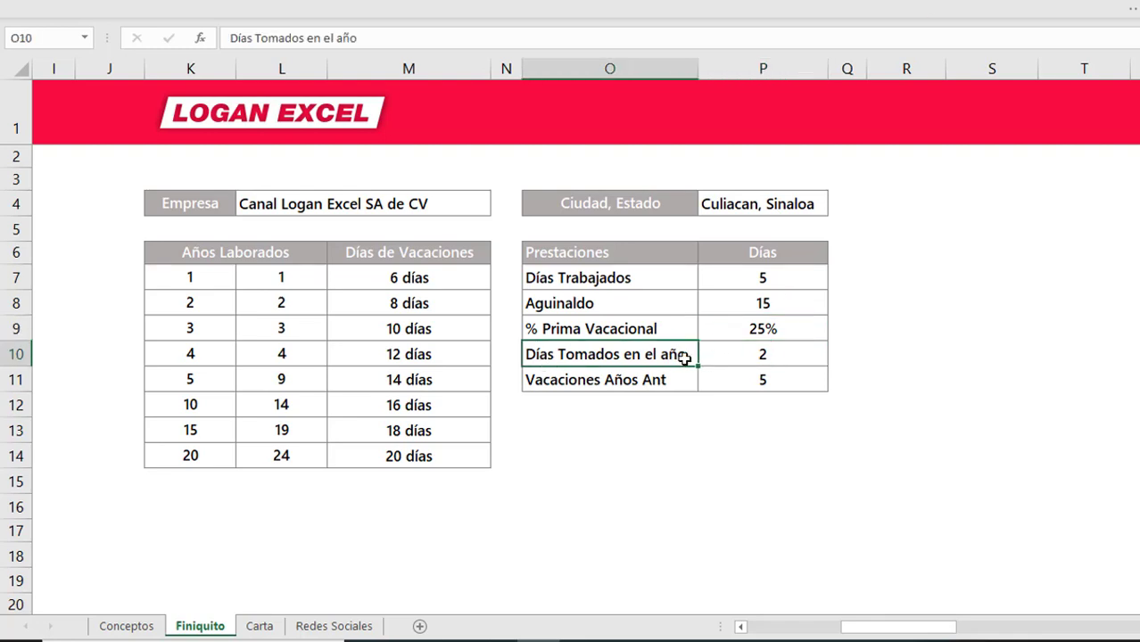
left_click(783, 359)
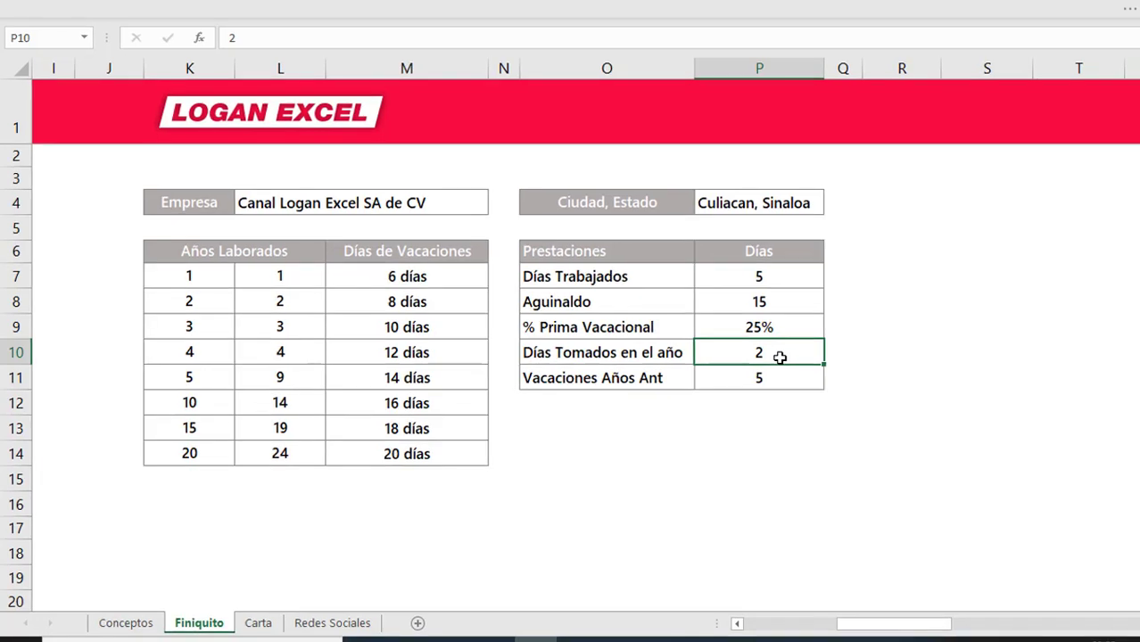
left_click(789, 377)
left_click(789, 354)
left_click(779, 379)
left_click(610, 378)
left_click(723, 385)
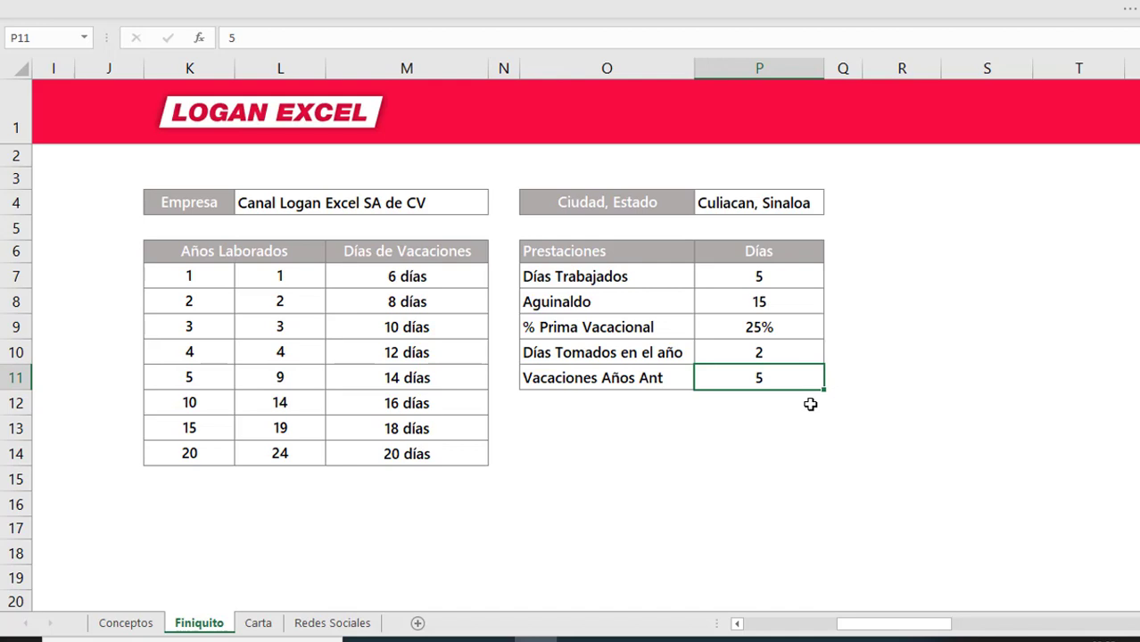
left_click(775, 429)
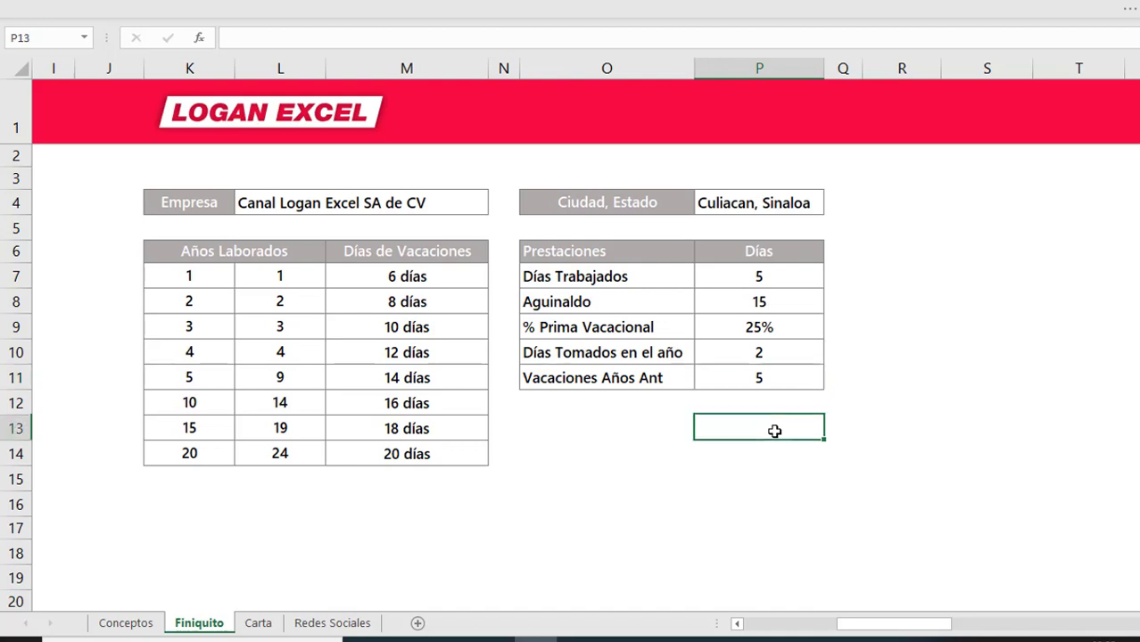
left_click(782, 385)
left_click(767, 434)
Return from the Prestaciones table to the empty Días Aguinaldo cell C11 in the form
left_click(777, 381)
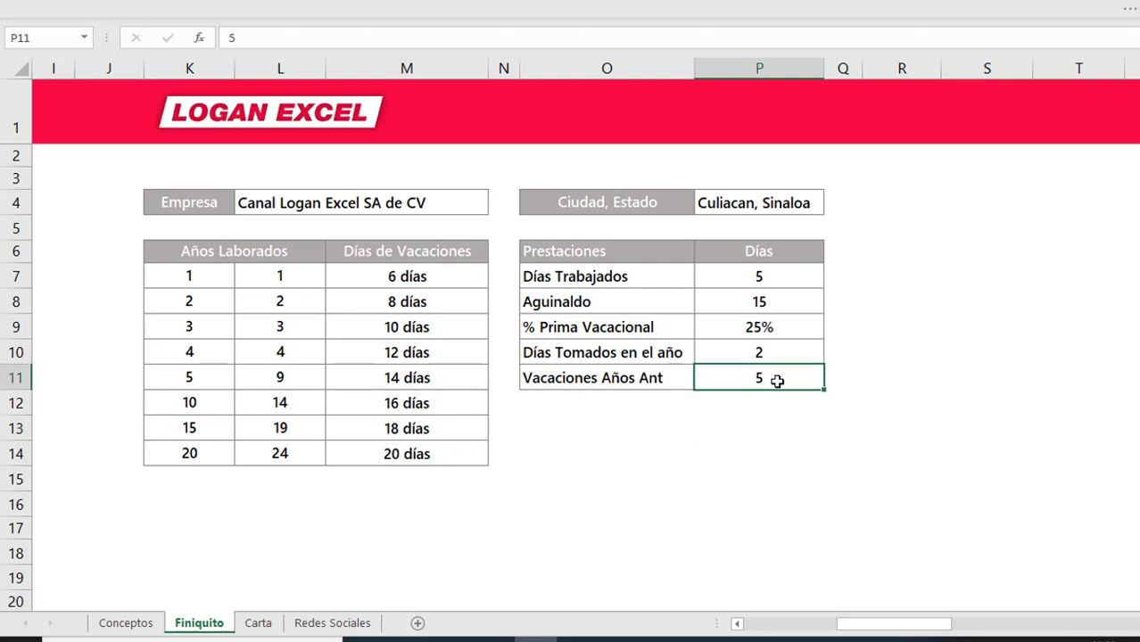
key("Up")
key("Left")
key("Left")
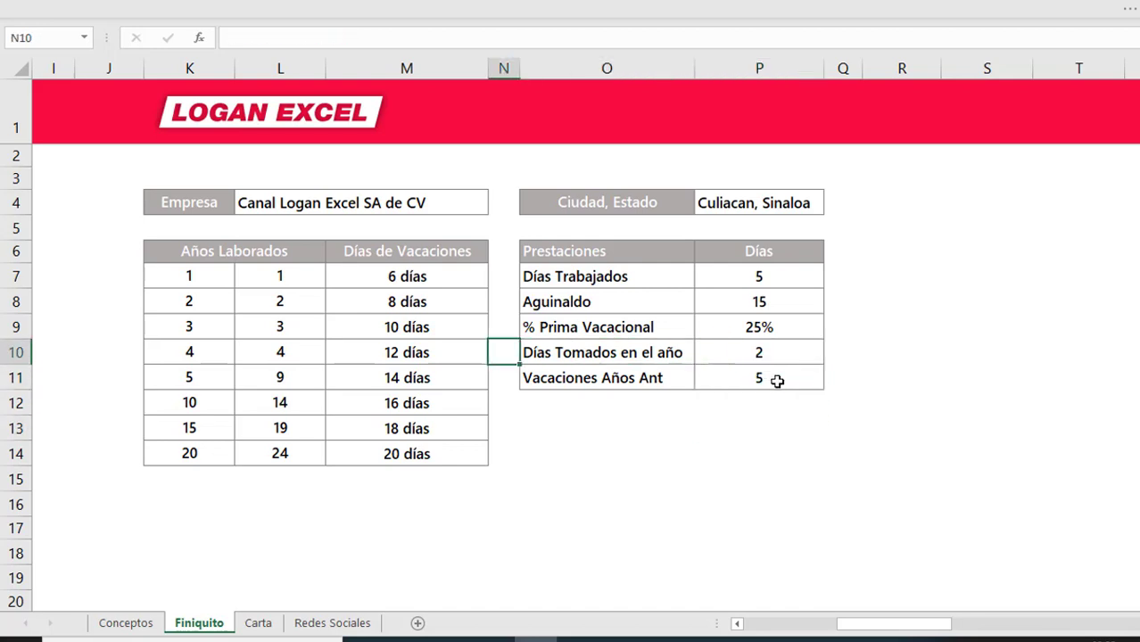
left_click(364, 311)
key("Left")
key("Left")
key("Left")
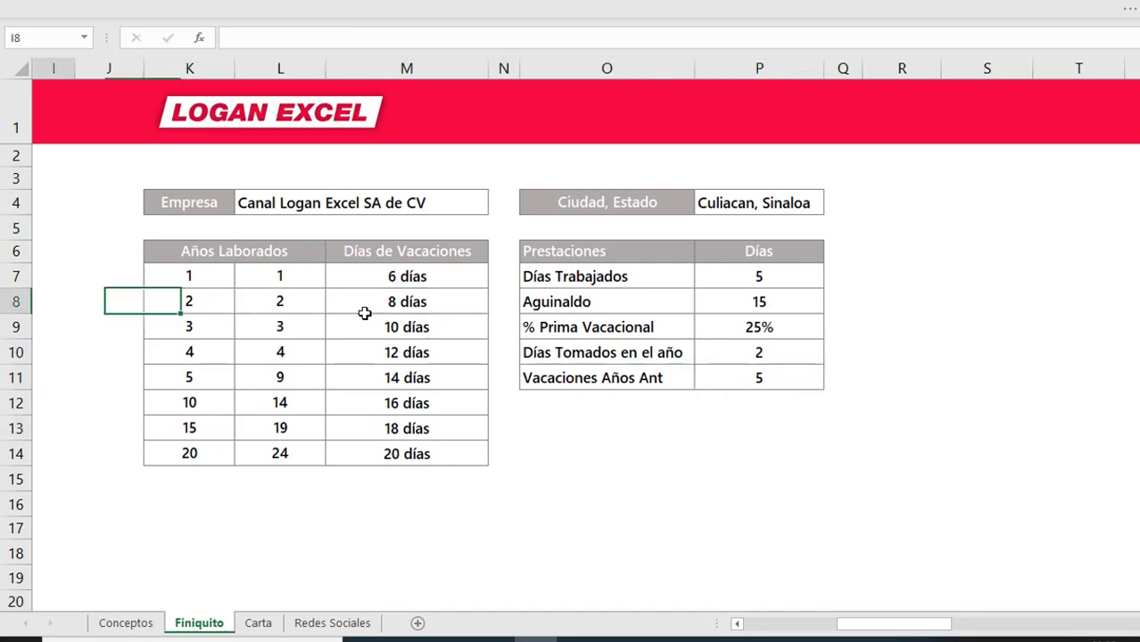
key("Home")
key("Down")
key("Down")
key("Down")
key("Down")
key("Up")
key("Right")
key("Right")
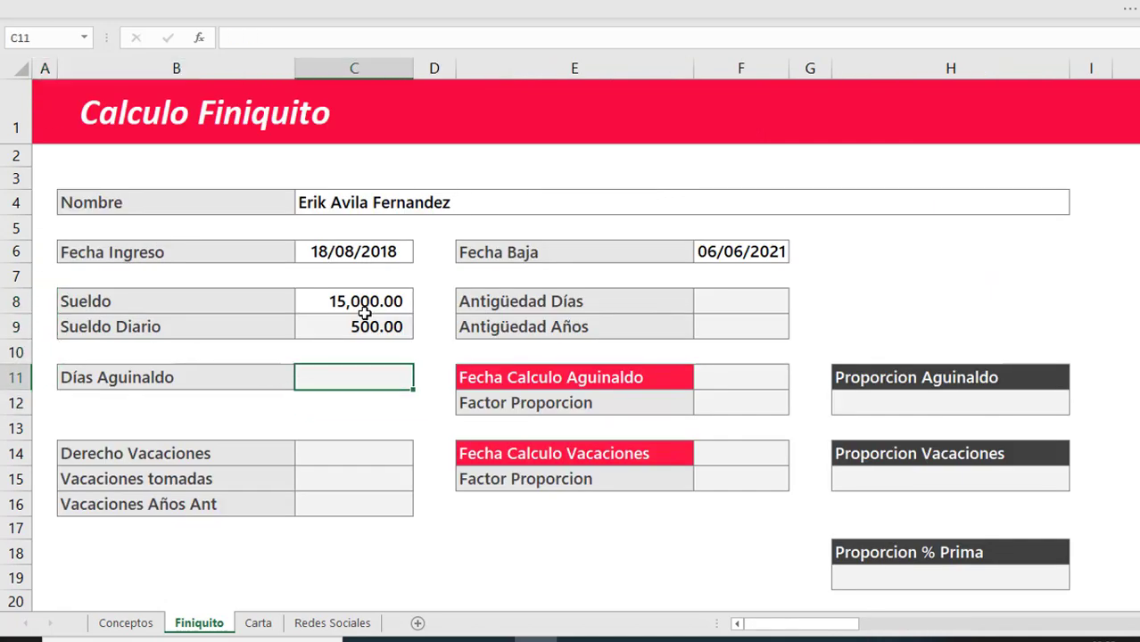
key("Left")
key("Right")
Enter the formula =+P8 in C11, pulling the 15 Aguinaldo days from Prestaciones
type("+")
left_click(1120, 279)
key("Right")
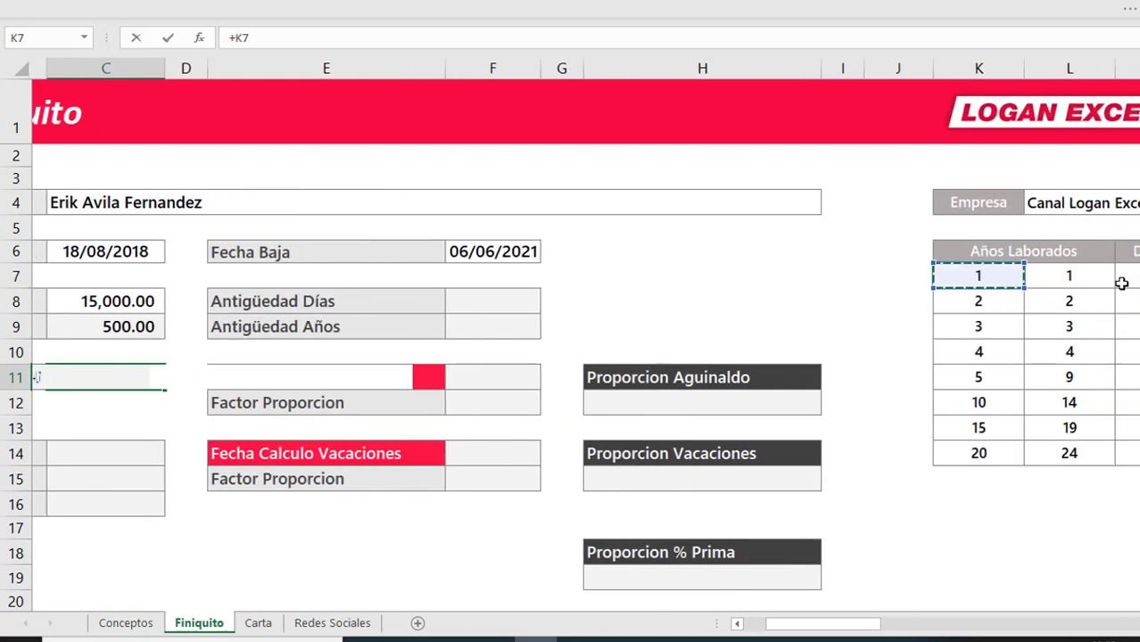
key("Right")
key("Right")
key("Right")
key("Right")
key("Right")
key("Right")
key("Left")
key("Left")
key("Right")
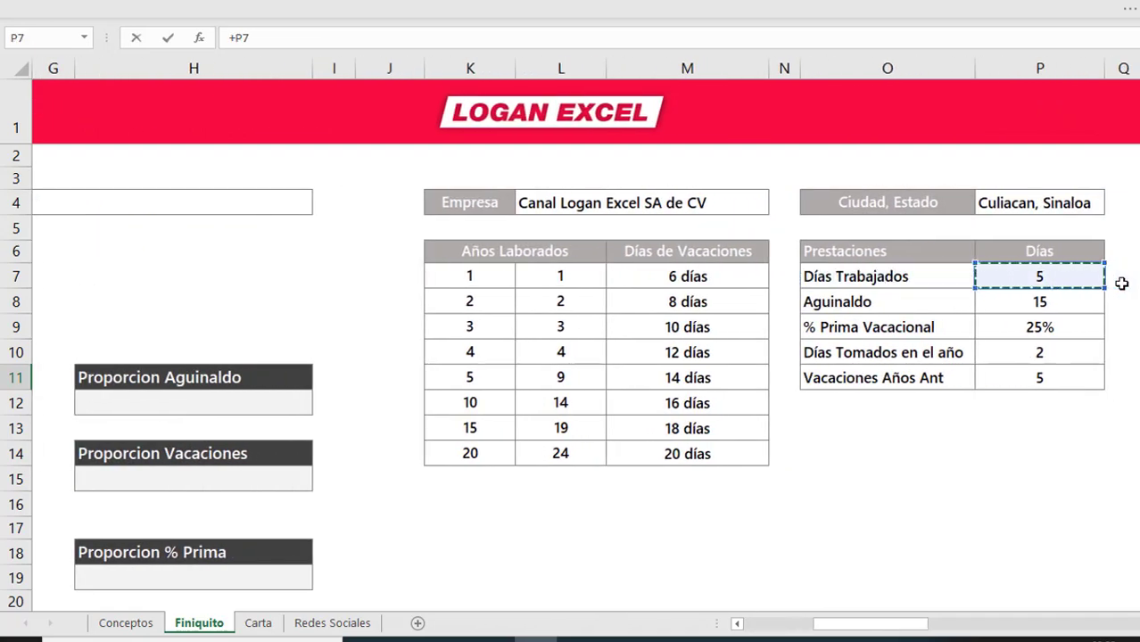
key("Down")
key("Return")
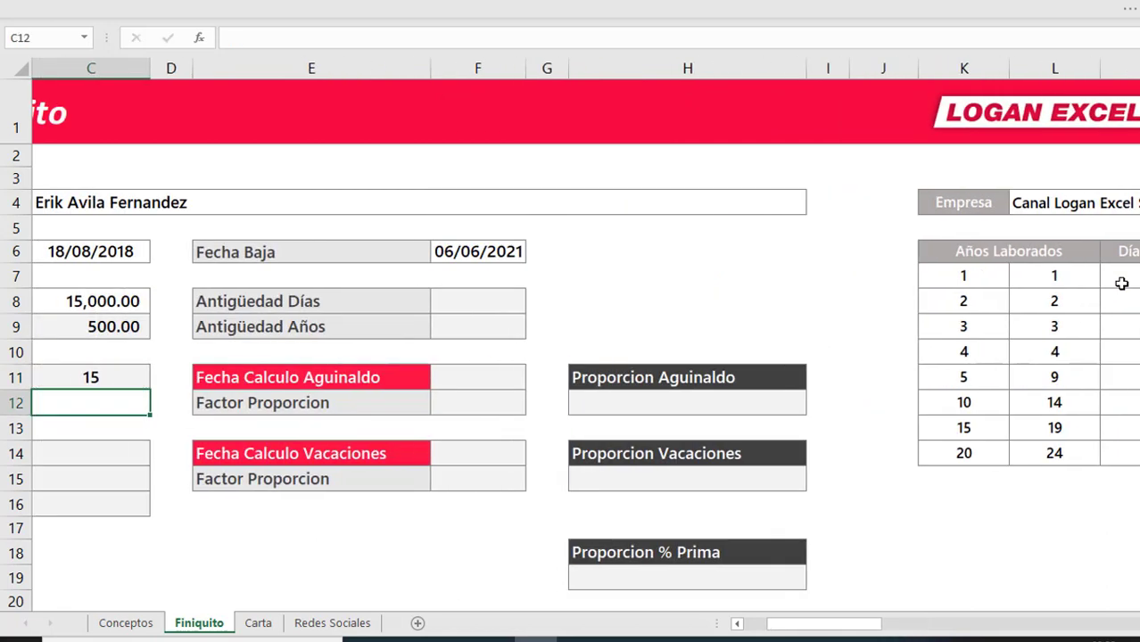
Move up past the Sueldo 15,000.00 to the Antigüedad Días cell C8
key("Left")
key("Left")
key("Right")
key("Right")
key("Up")
key("Up")
key("Up")
key("Up")
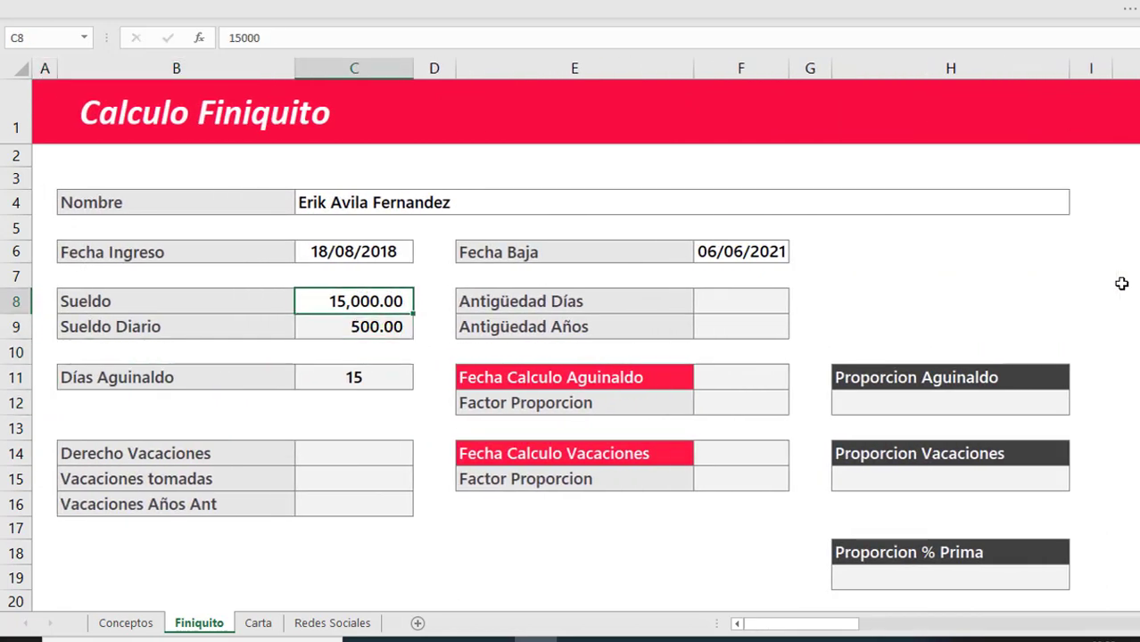
key("Right")
key("Right")
key("Right")
key("Left")
key("Right")
Enter =+F6-C6+1 in F8 so Antigüedad Días shows 1,024 days
key("Left")
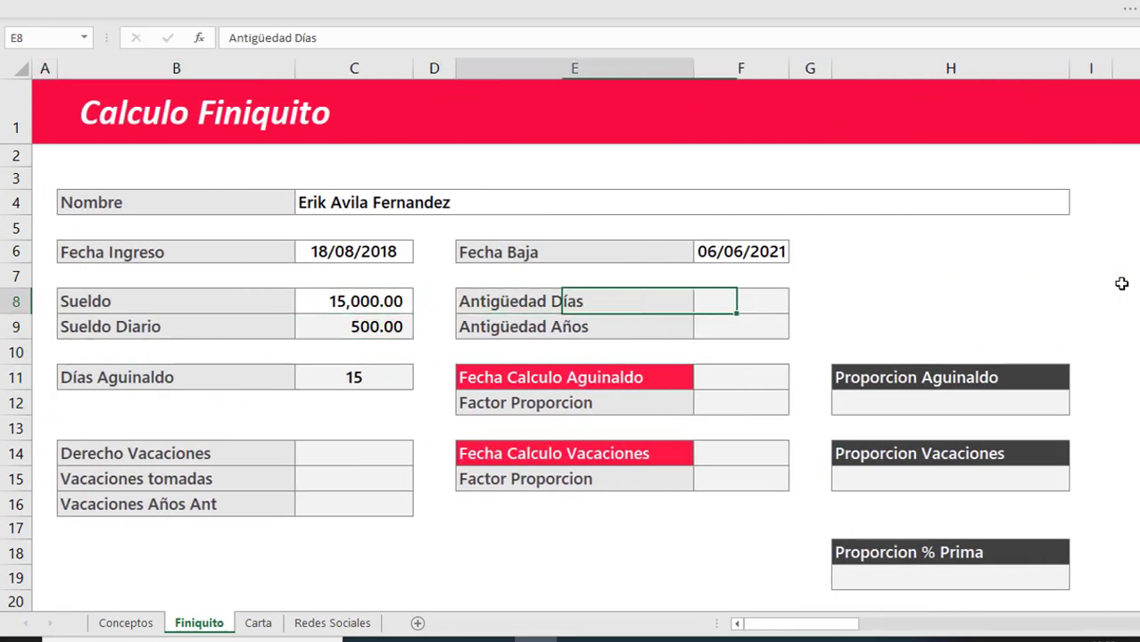
key("Left")
key("Right")
key("Right")
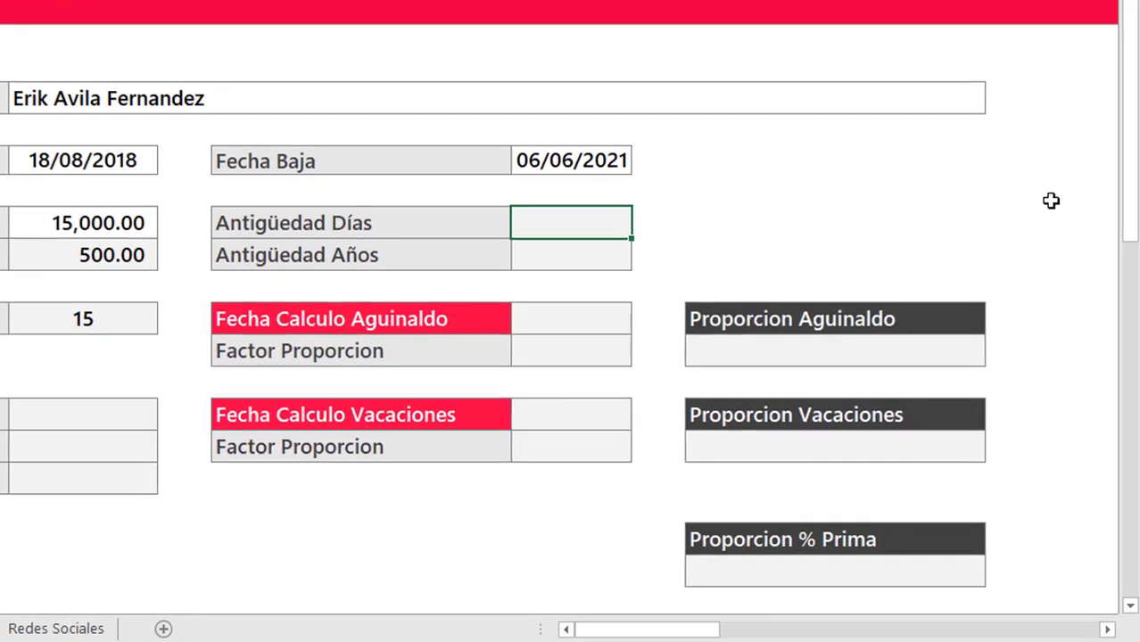
type("+")
key("Up")
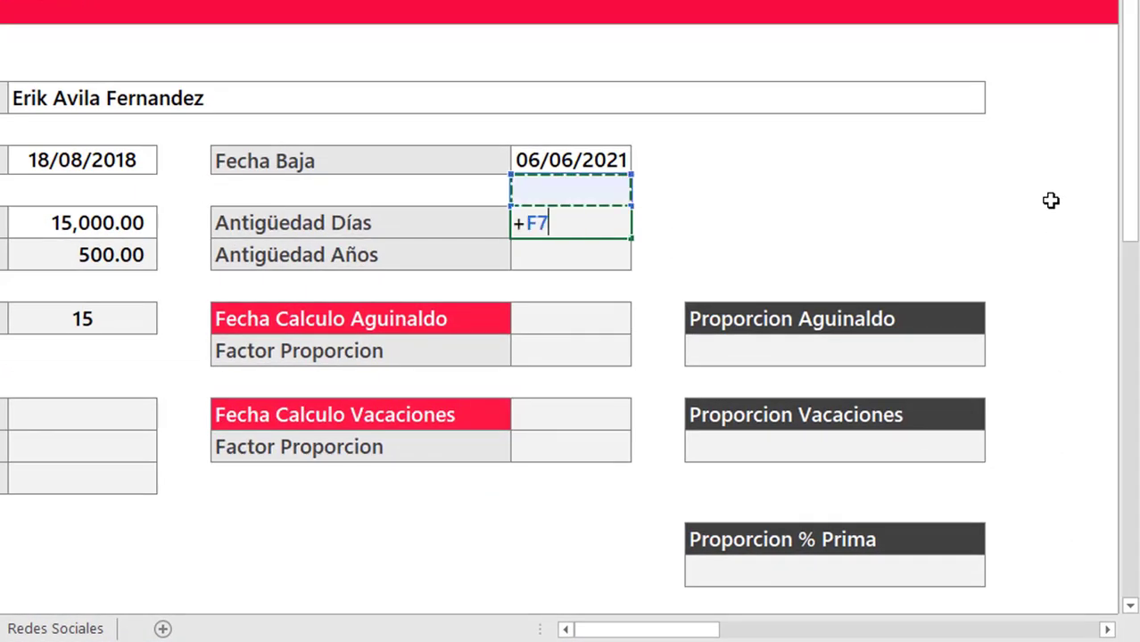
key("Up")
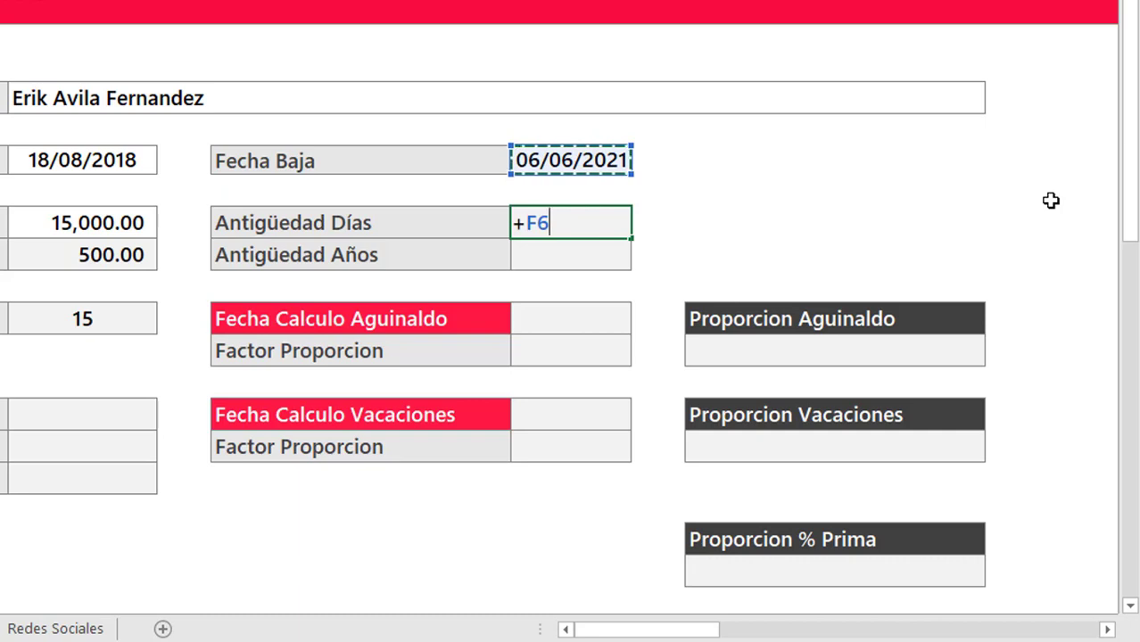
type("-")
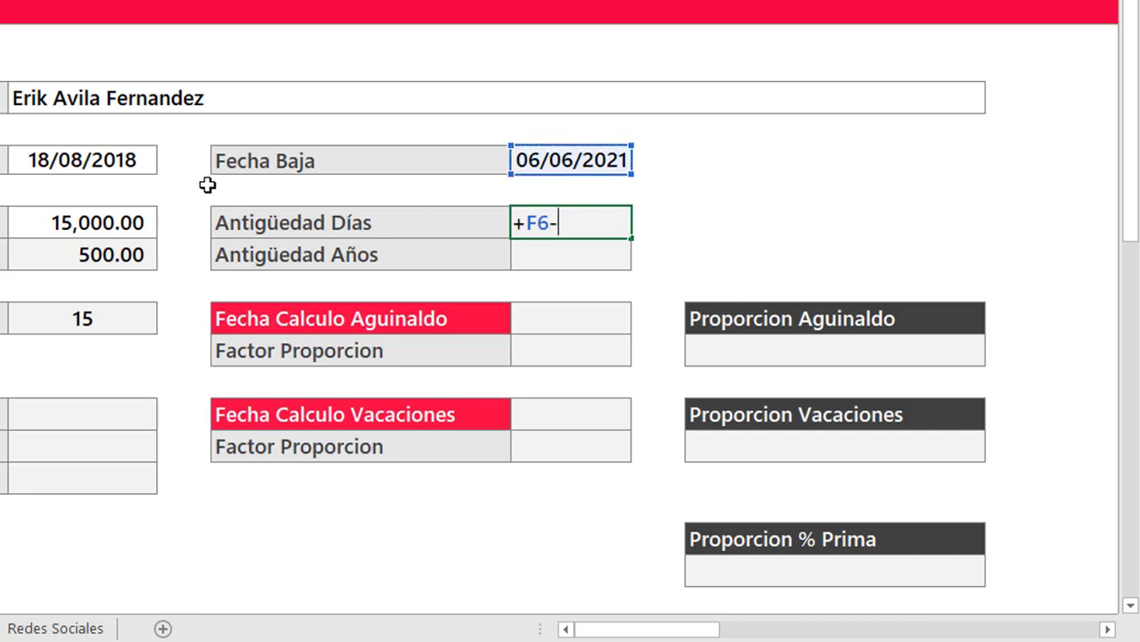
left_click(122, 166)
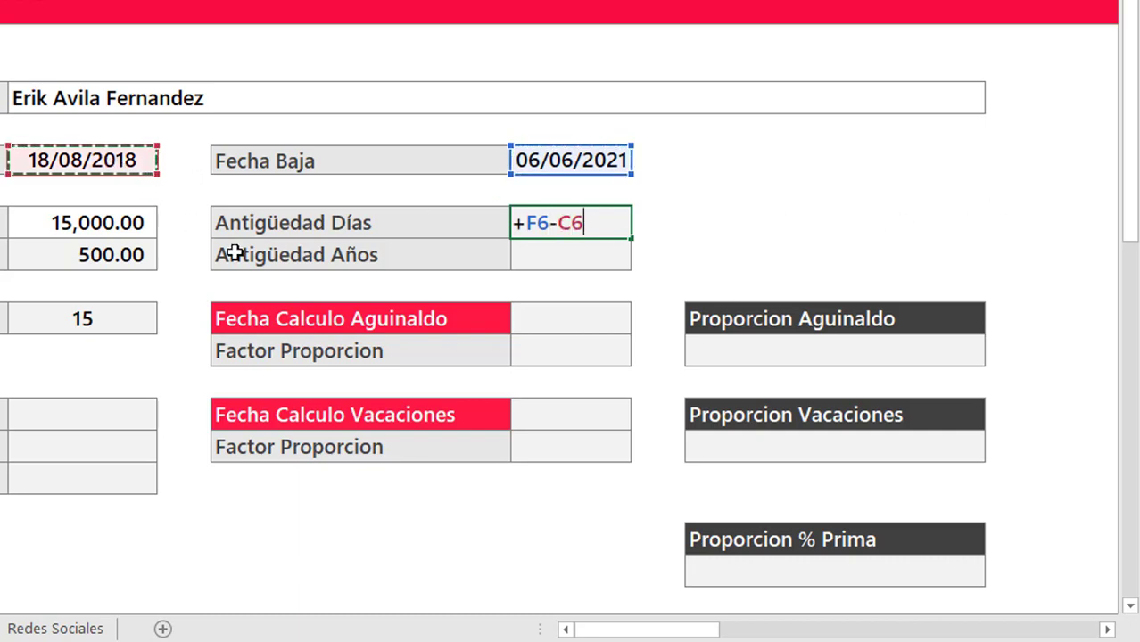
type("+1")
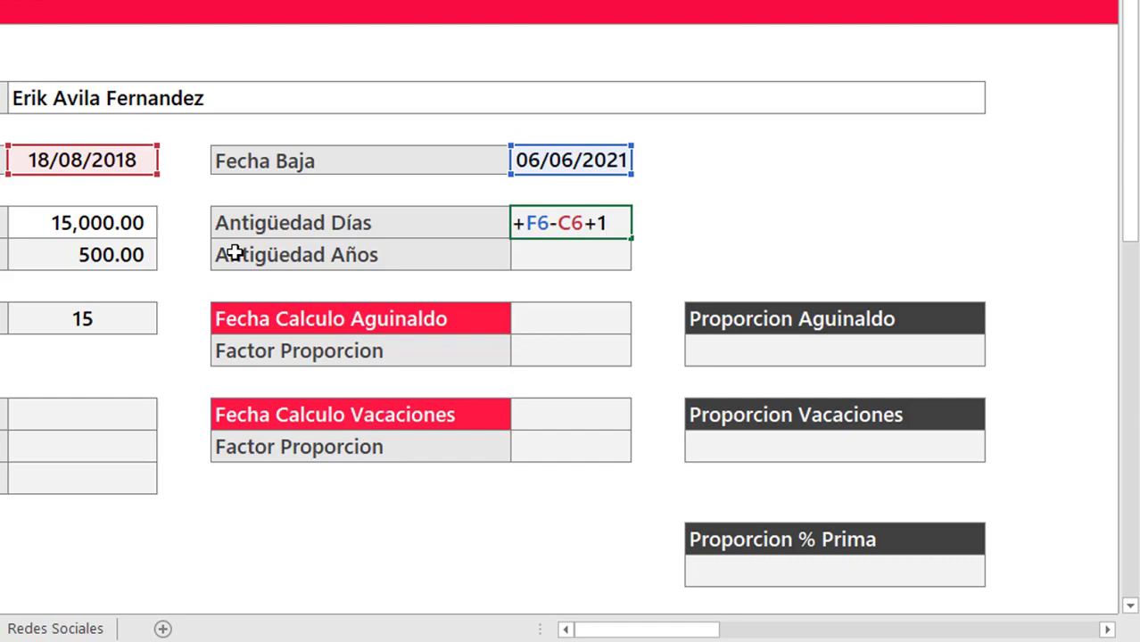
key("ctrl+Return")
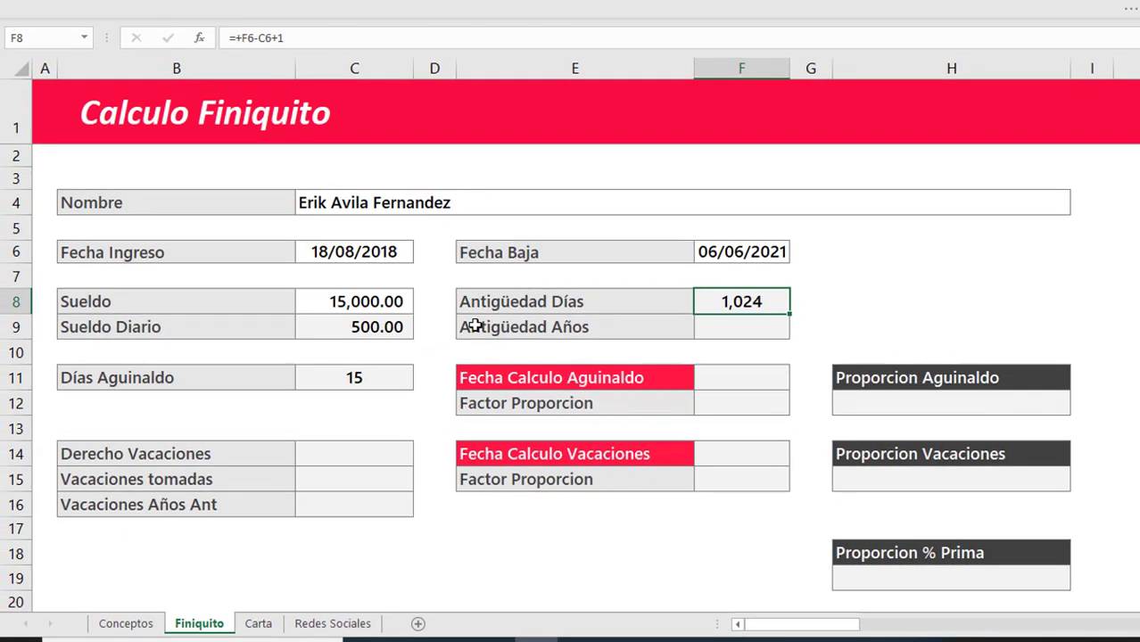
Enter =+F8/365 in F9 so Antigüedad Años shows 2.81
key("Down")
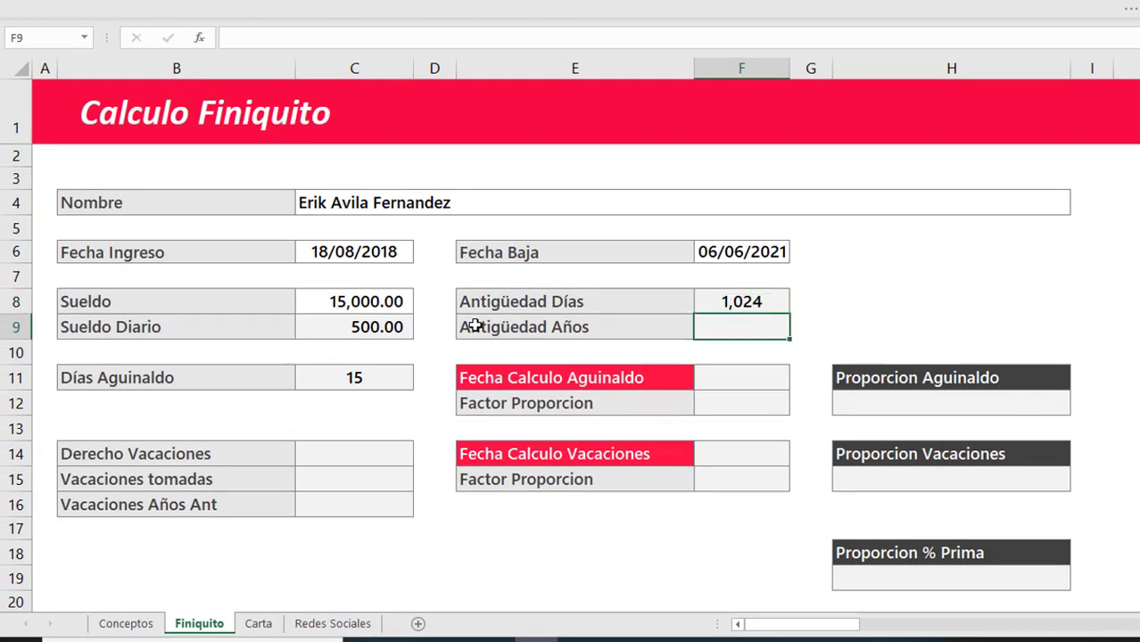
type("+")
key("Up")
type("/3")
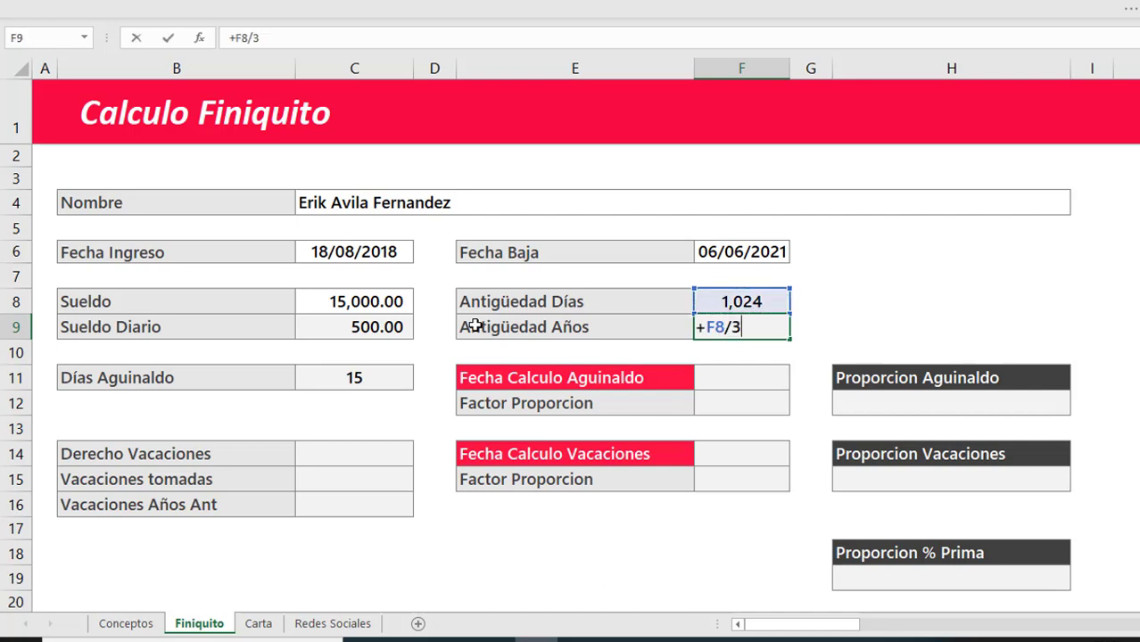
type("65")
key("Return")
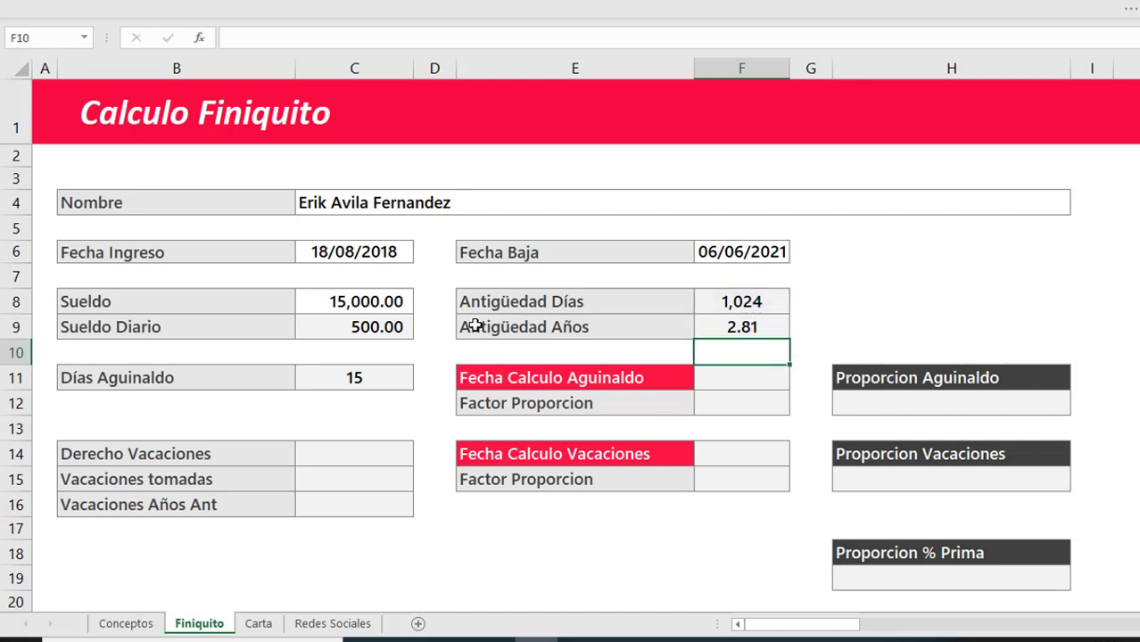
key("Up")
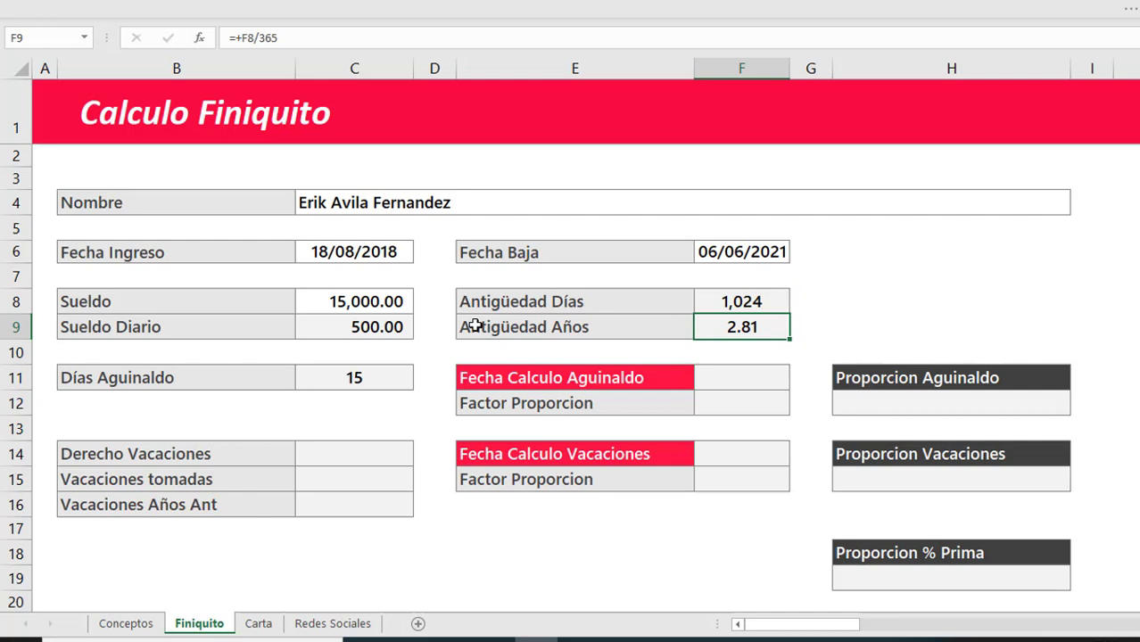
left_click(475, 326)
key("Right")
left_click(475, 327)
key("Right")
left_click(416, 347)
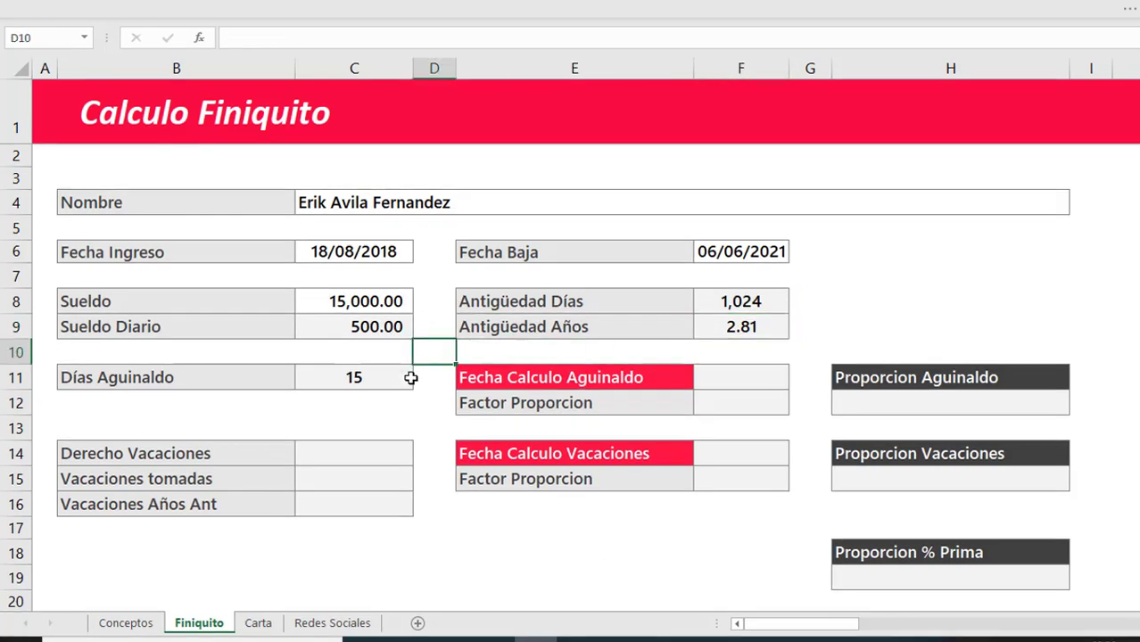
left_click(367, 448)
key("Down")
key("Down")
In C14, start a BUSCARV lookup with Antigüedad Años (F9) as the lookup value
key("Up")
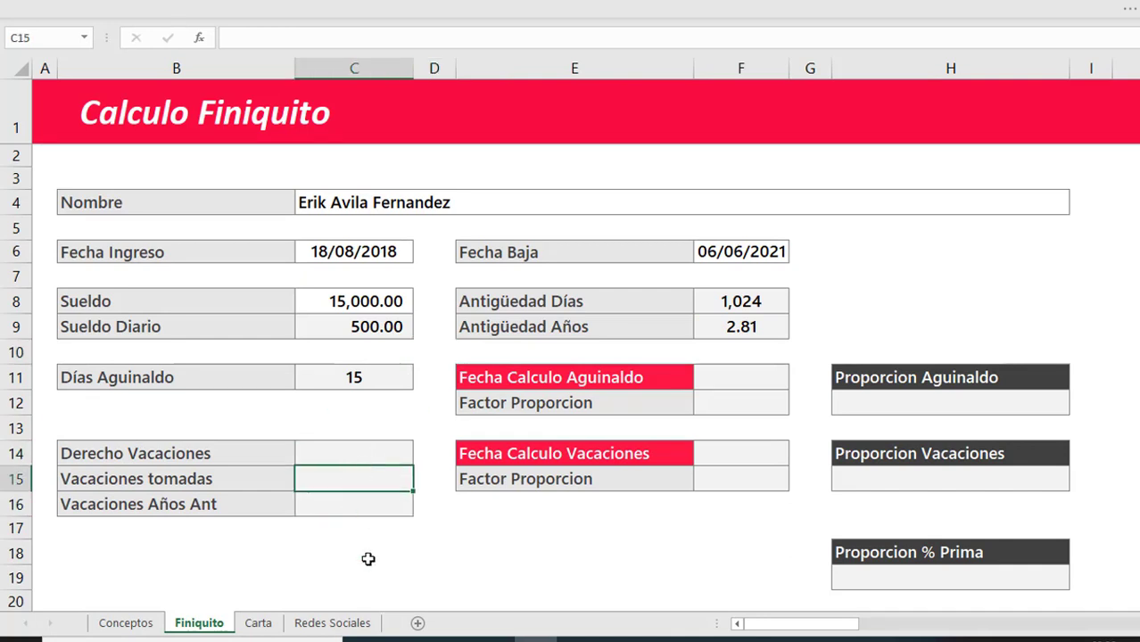
key("Up")
key("Up")
key("Down")
key("Down")
key("Down")
key("Up")
key("Up")
key("Up")
key("Left")
key("Right")
key("Down")
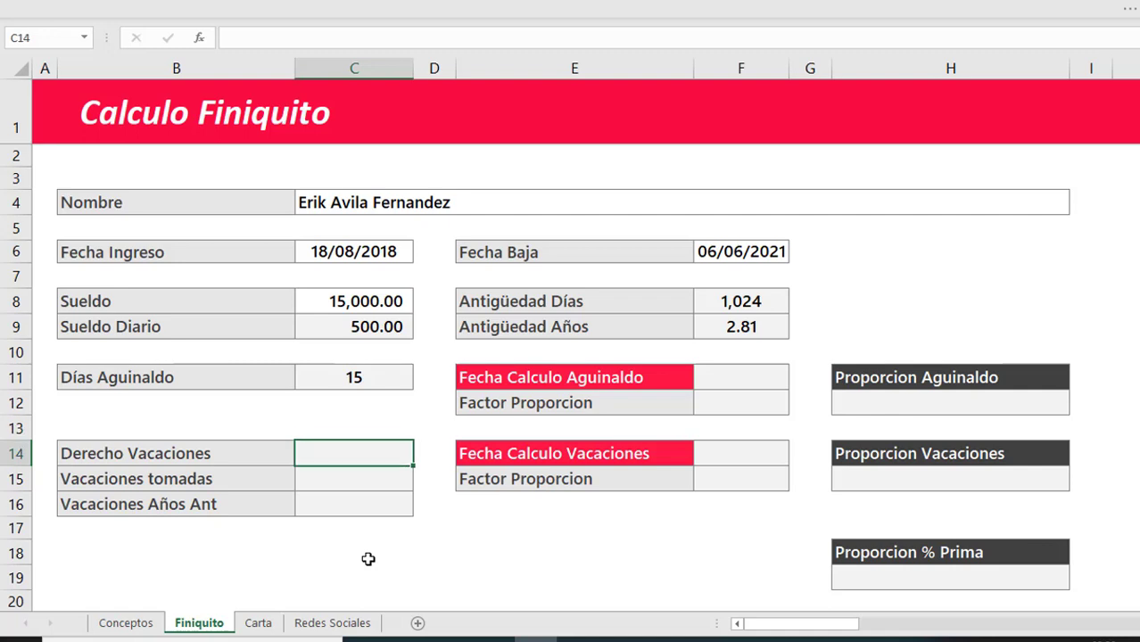
type("=bus")
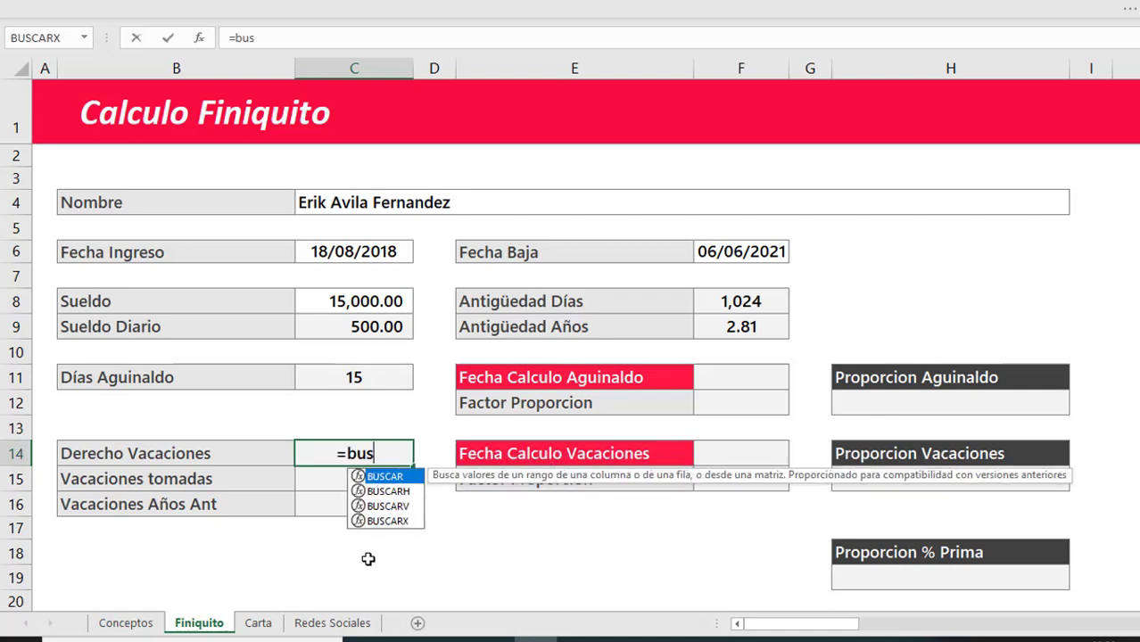
double_click(388, 506)
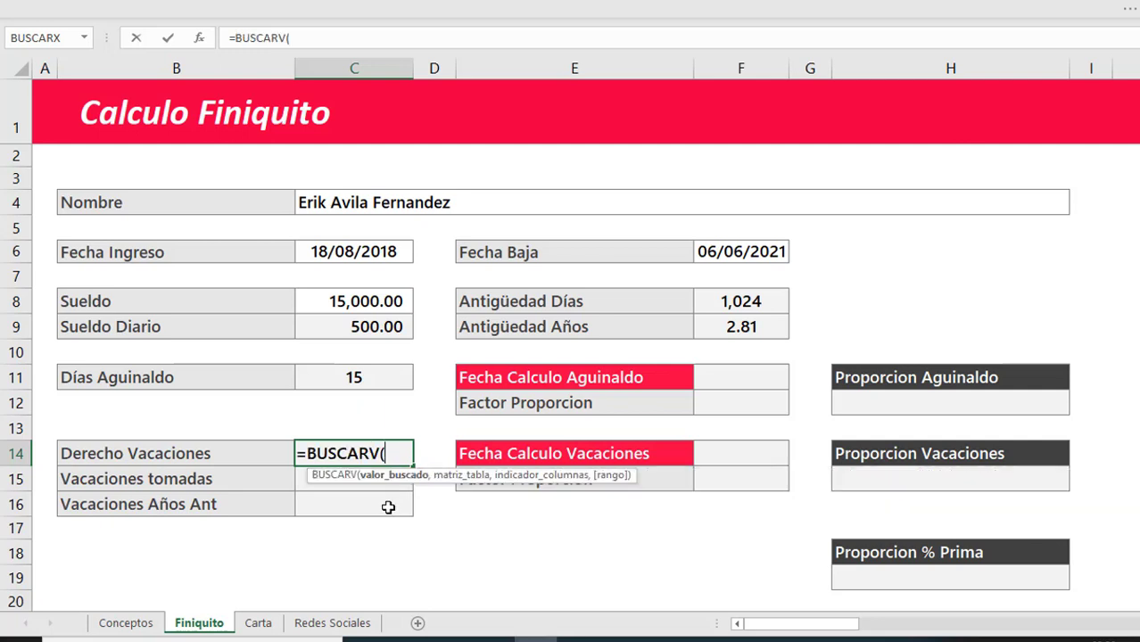
left_click(711, 326)
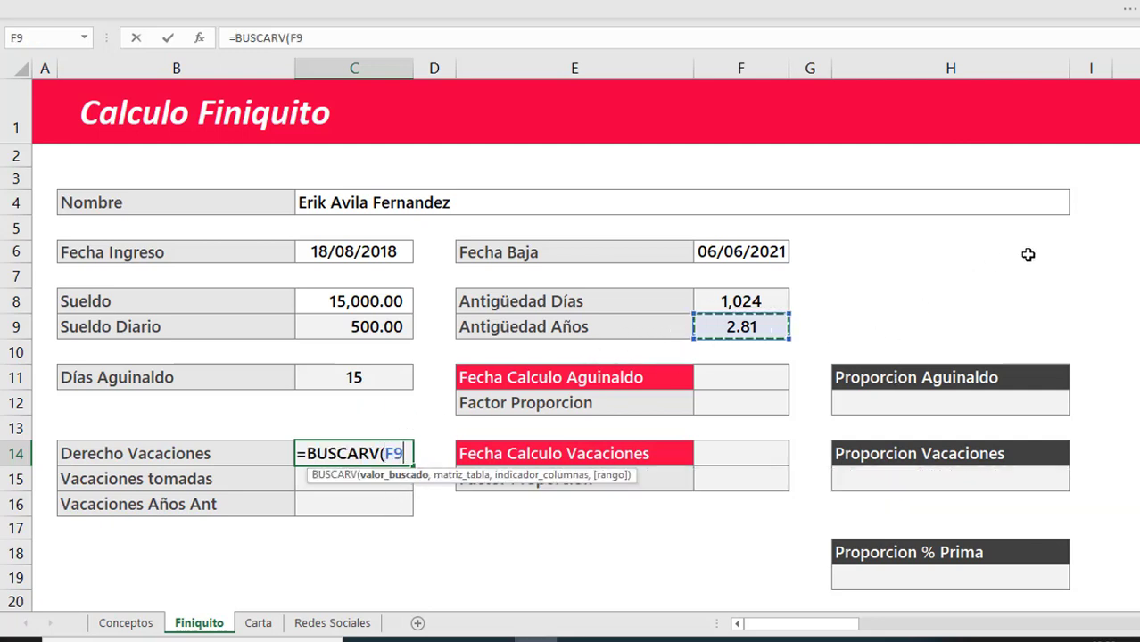
Complete the lookup with table K7:M14 and column 3, giving 8 vacation days
type(",")
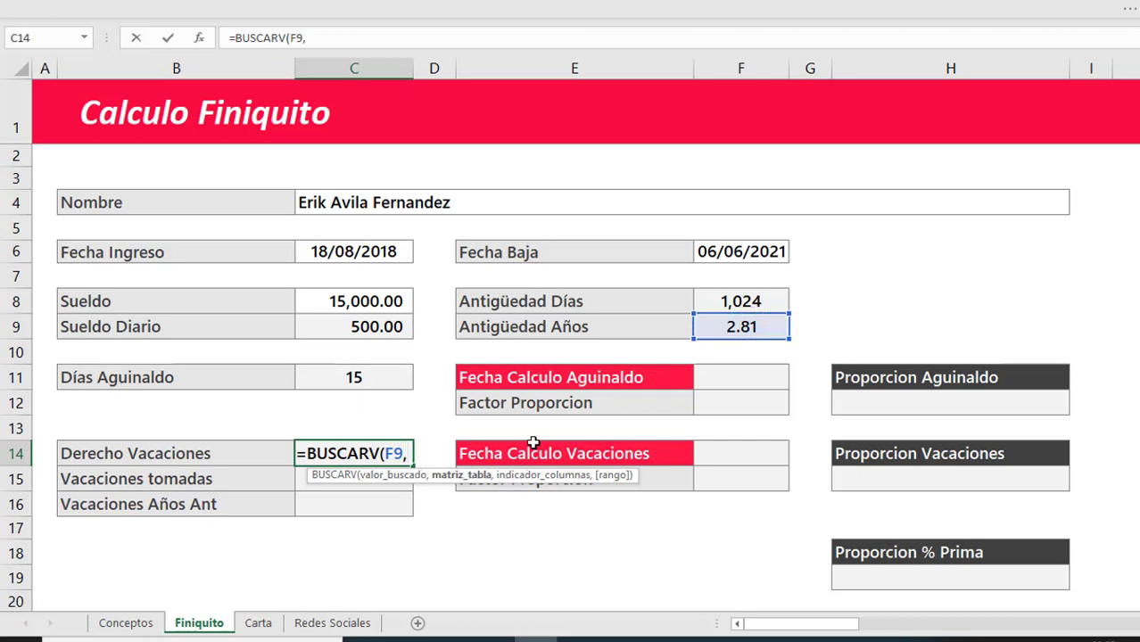
left_click(1045, 259)
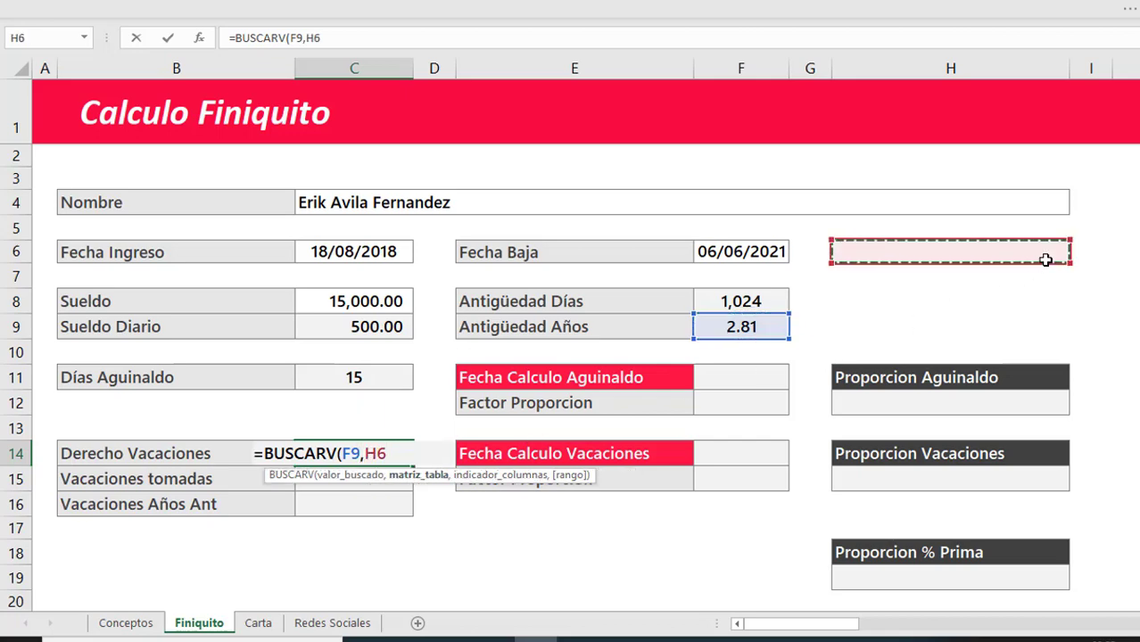
key("Right")
key("Right")
key("Right")
key("Right")
key("Right")
key("Right")
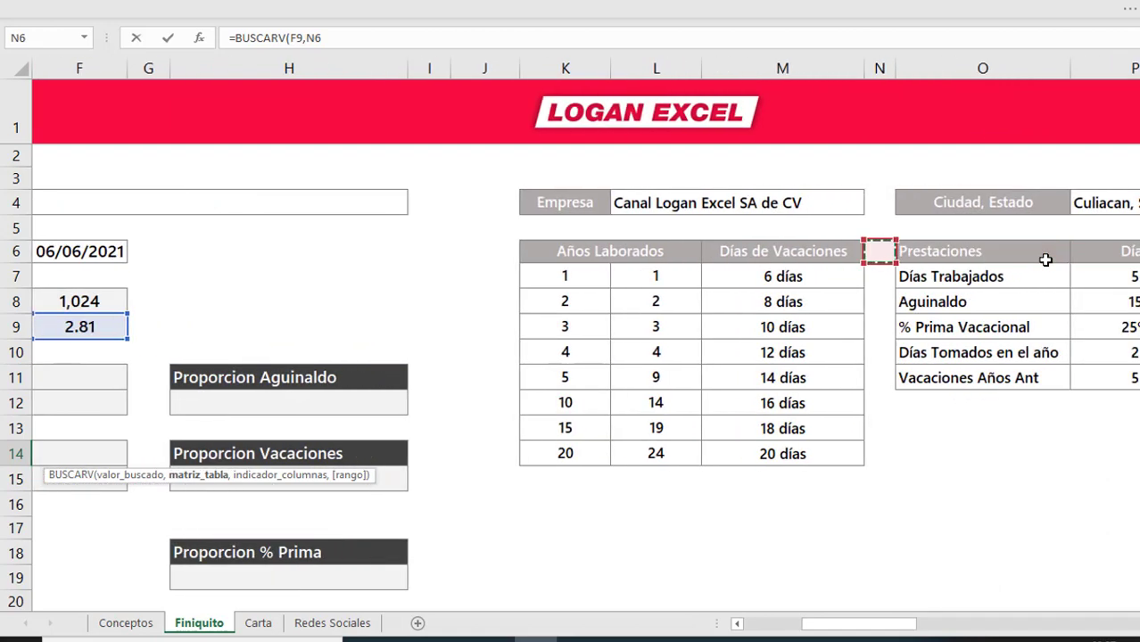
left_click_drag(582, 281, 776, 453)
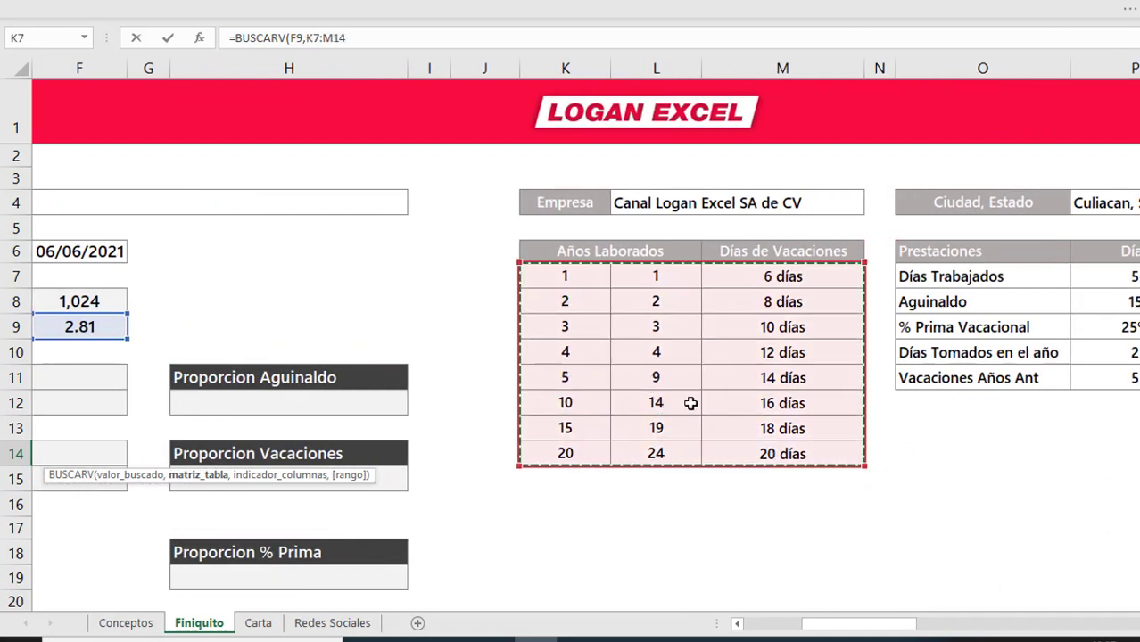
type(",")
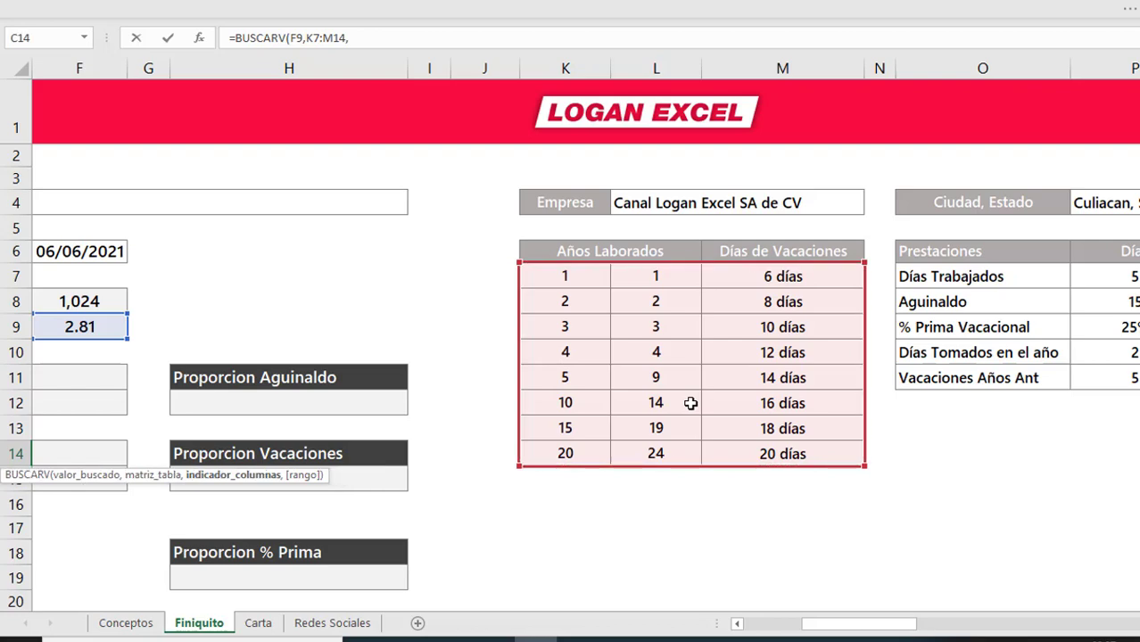
left_click_drag(862, 624, 806, 629)
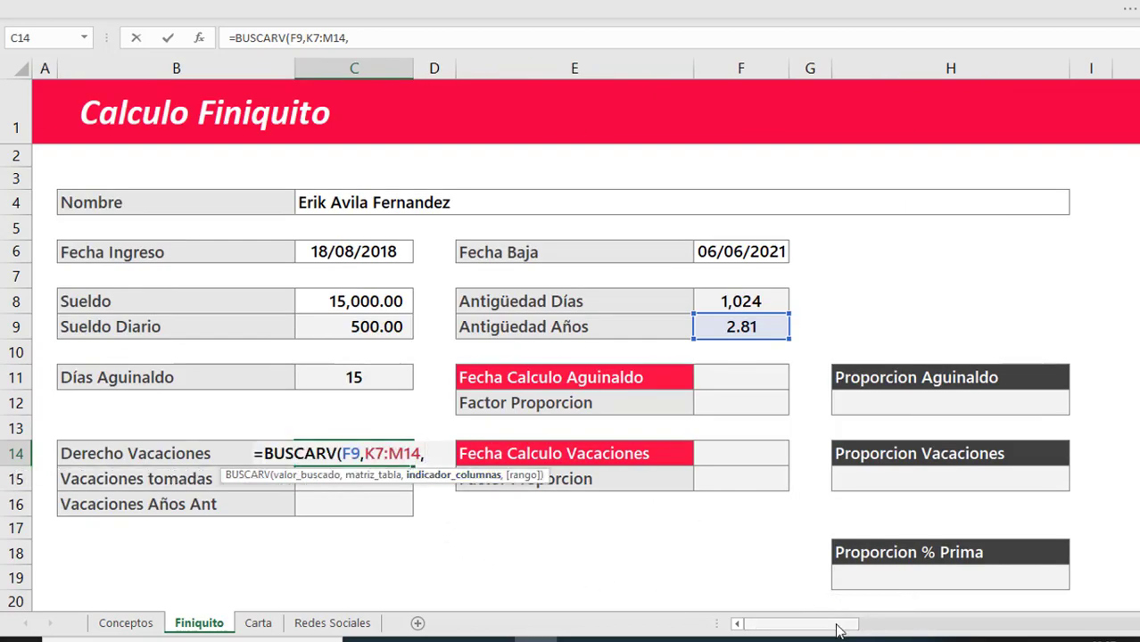
left_click_drag(837, 630, 906, 629)
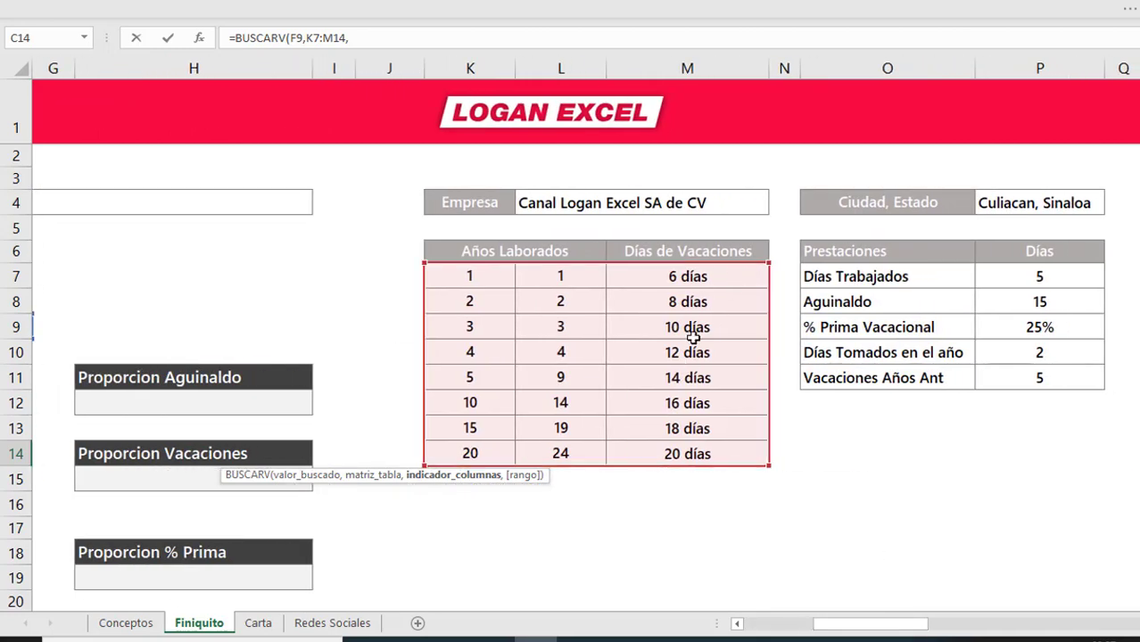
left_click_drag(835, 625, 750, 633)
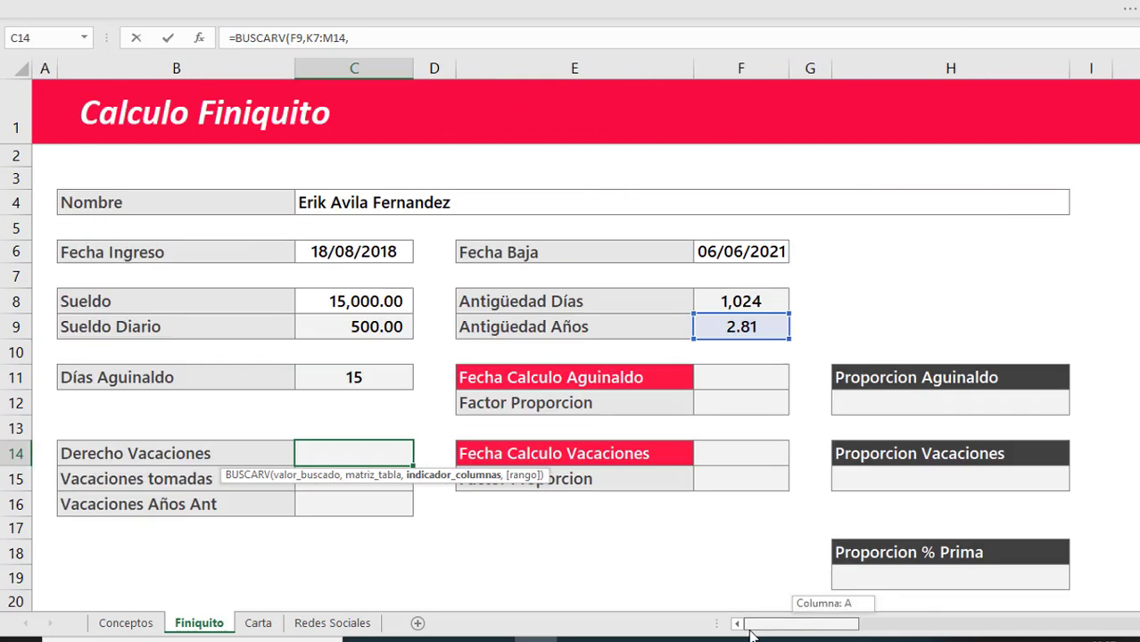
type("3")
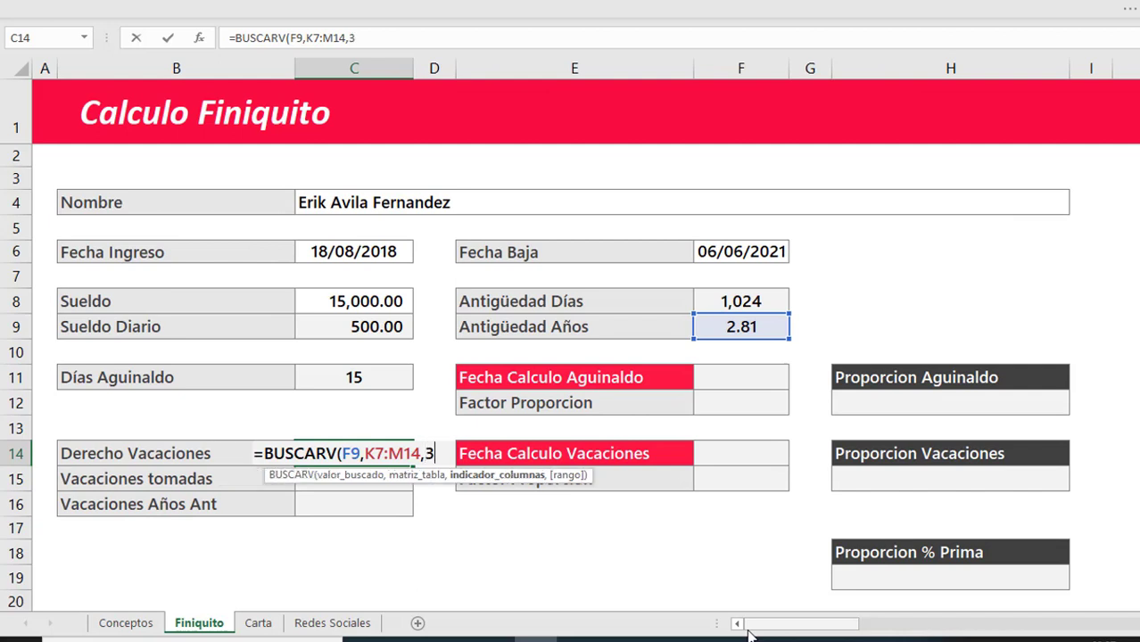
type(")")
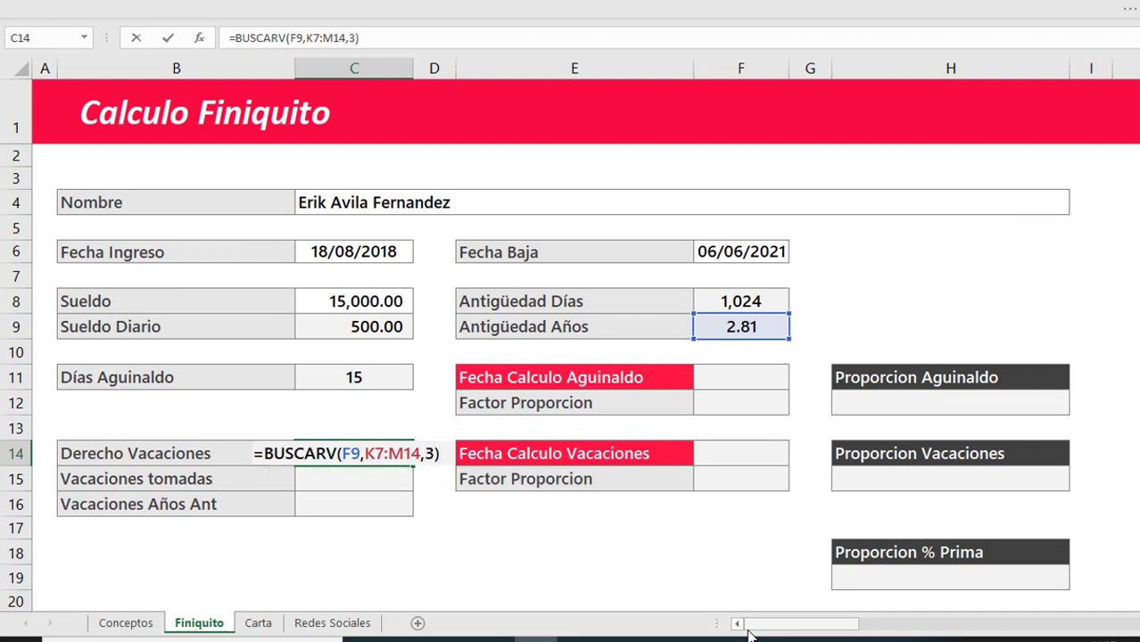
key("ctrl+Return")
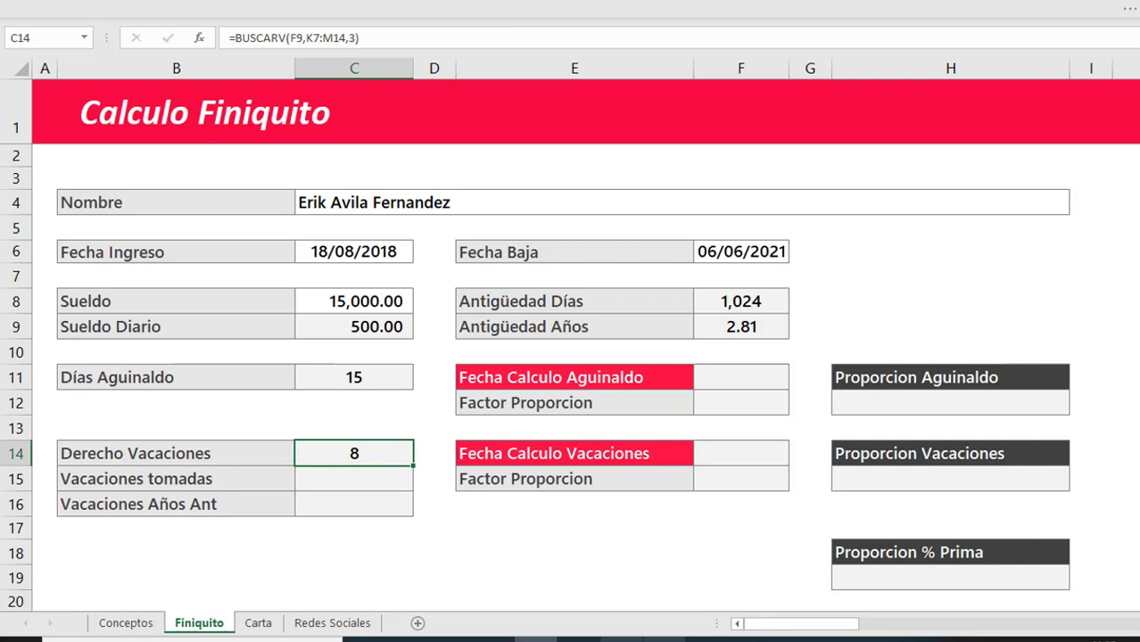
Link Vacaciones tomadas to the Días Tomados en el año value, showing 2
left_click(394, 506)
left_click(388, 455)
left_click(369, 483)
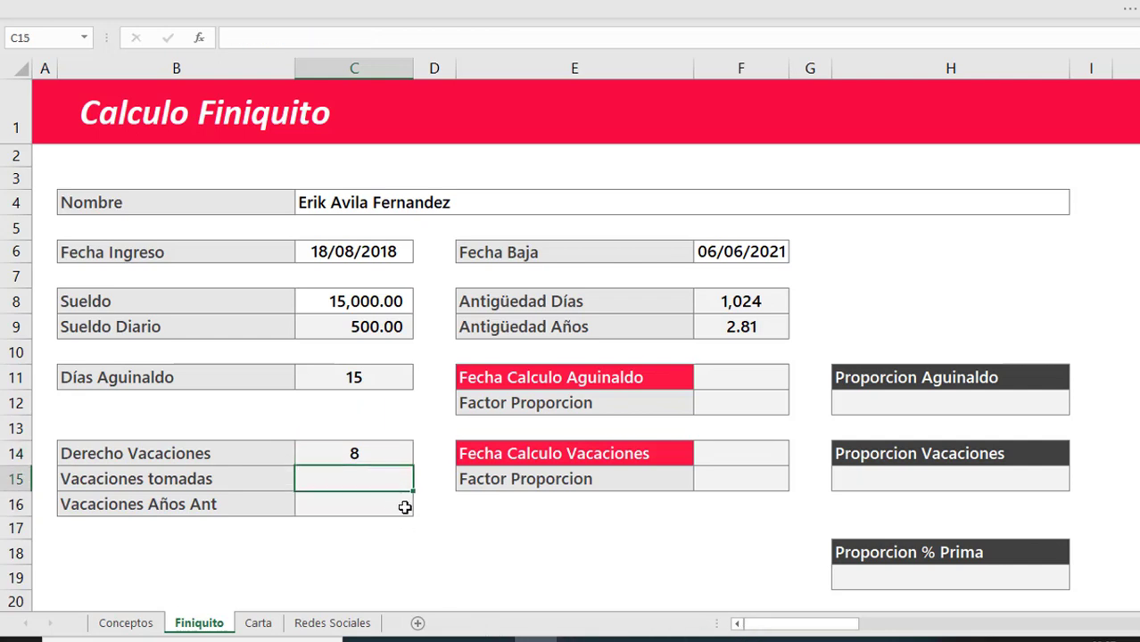
type("+")
left_click_drag(797, 624, 913, 626)
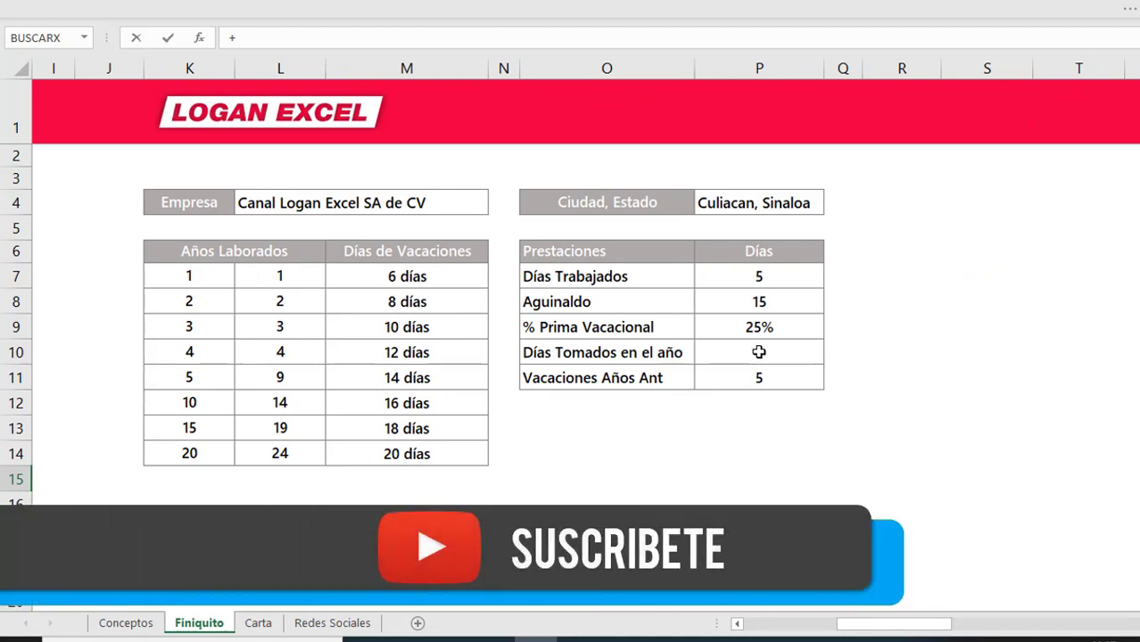
left_click(759, 353)
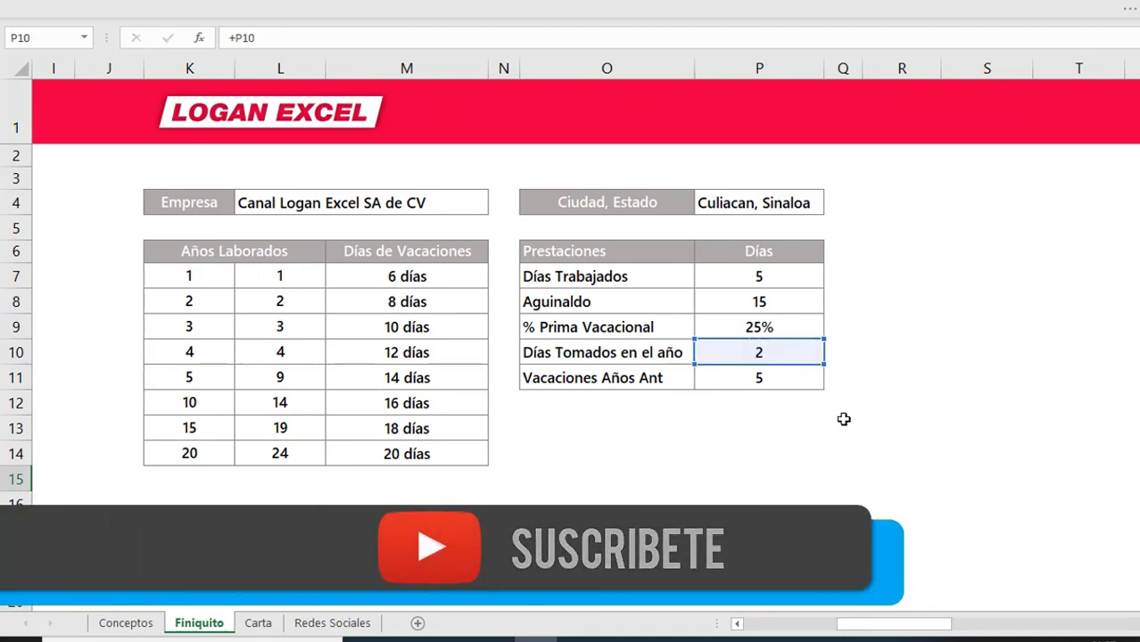
key("Return")
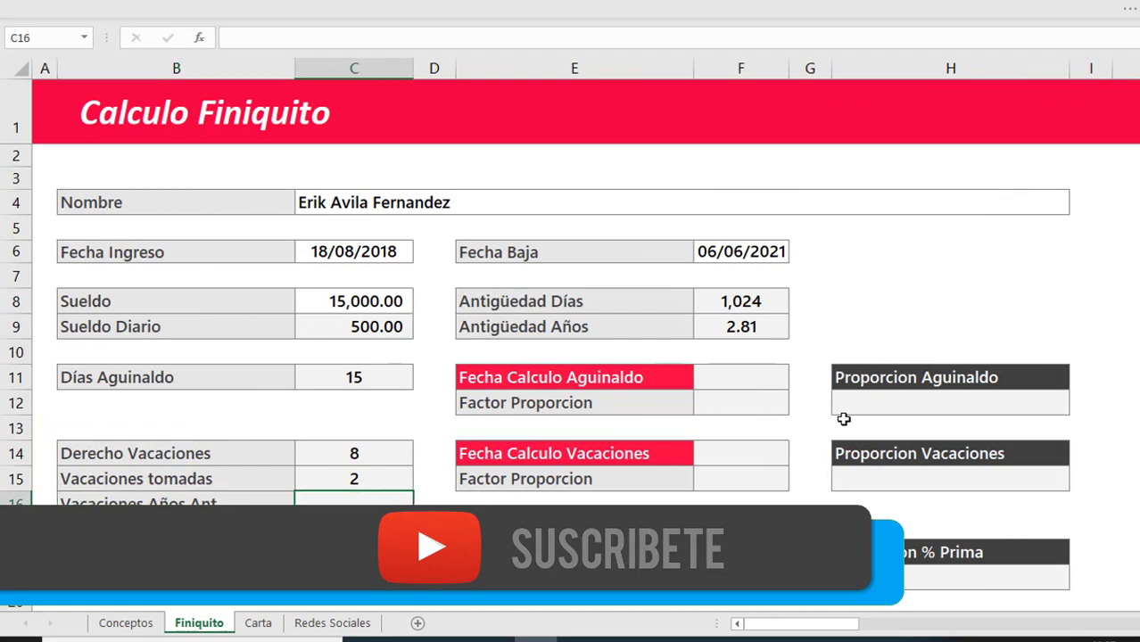
Link Vacaciones Años Ant to P11 in the Prestaciones table, showing 5
type("+")
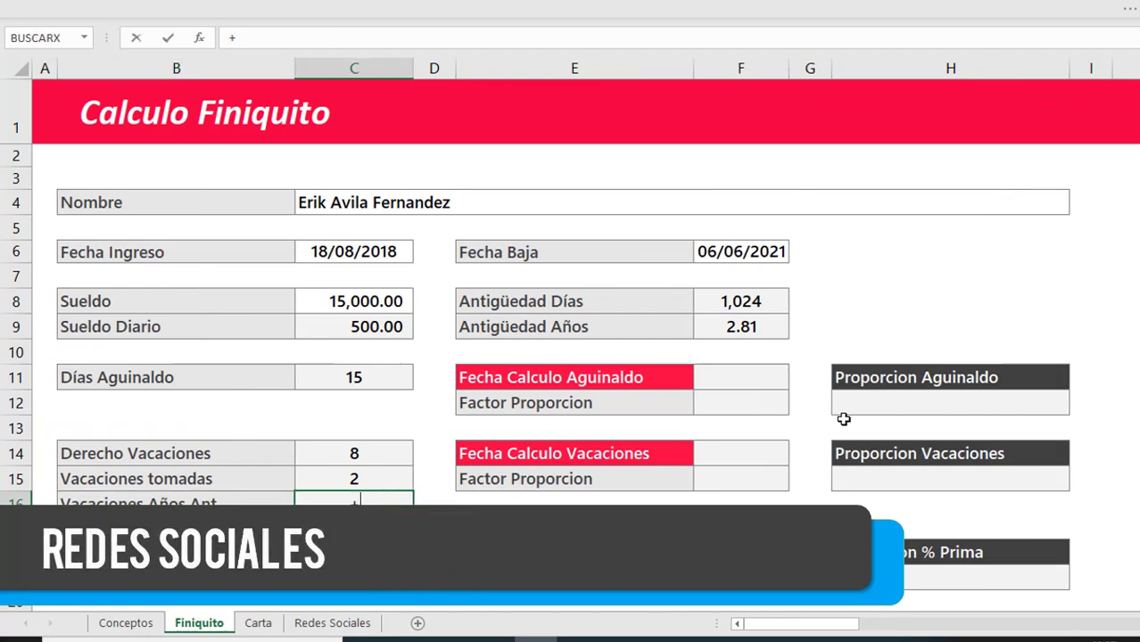
left_click_drag(838, 625, 965, 630)
left_click(582, 382)
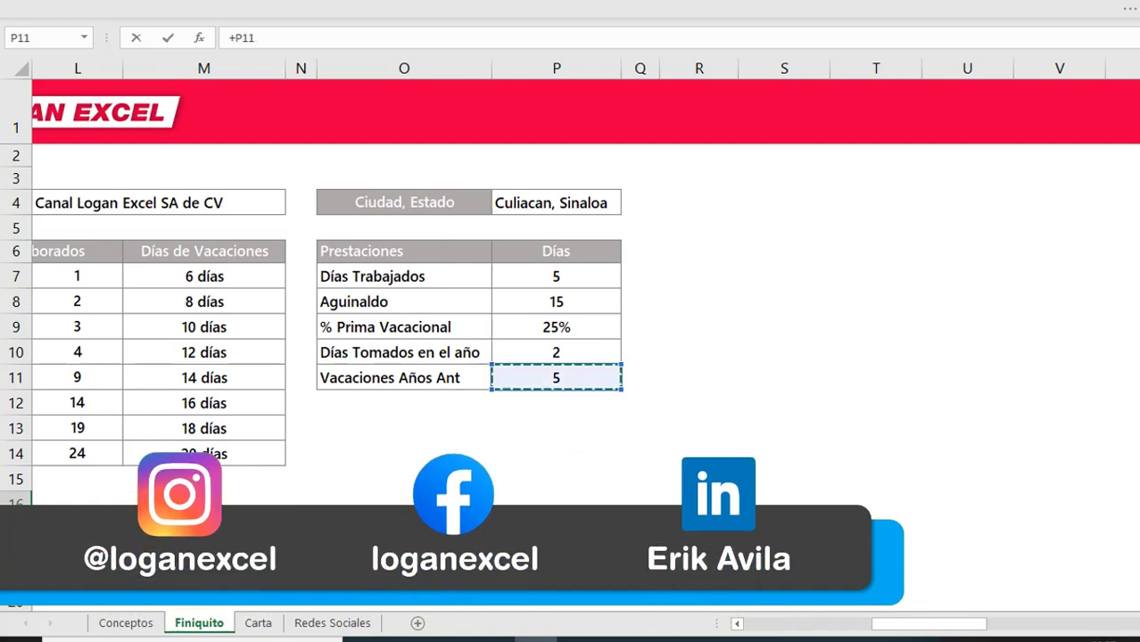
key("Return")
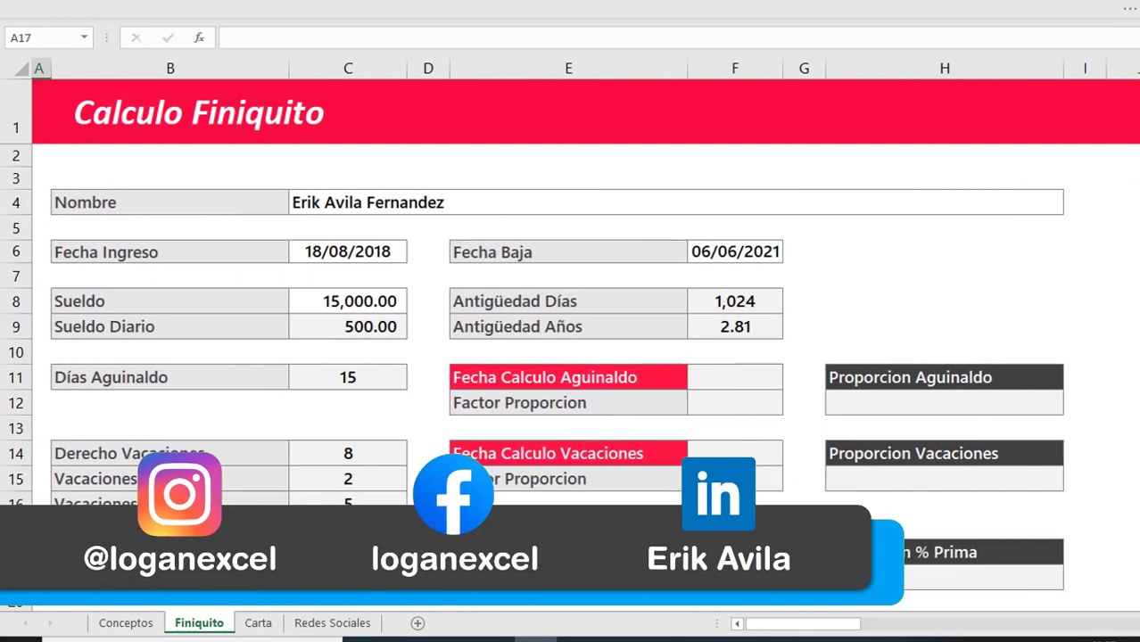
Review the Antigüedad Años formula and select the Fecha Calculo Aguinaldo cell F11
left_click(357, 352)
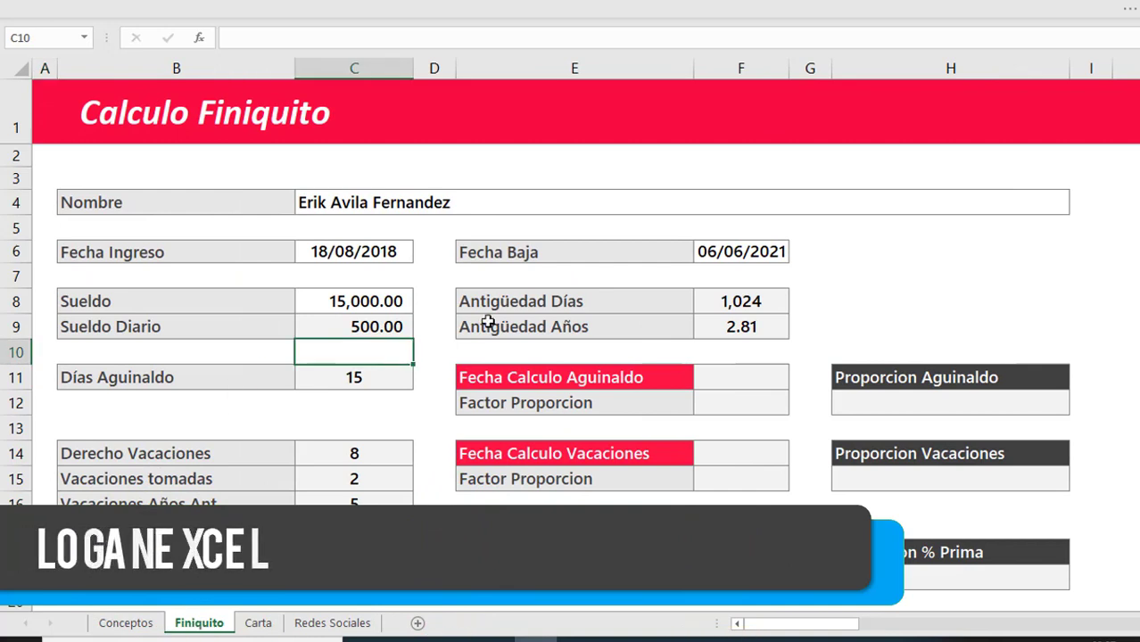
left_click(713, 301)
left_click(730, 327)
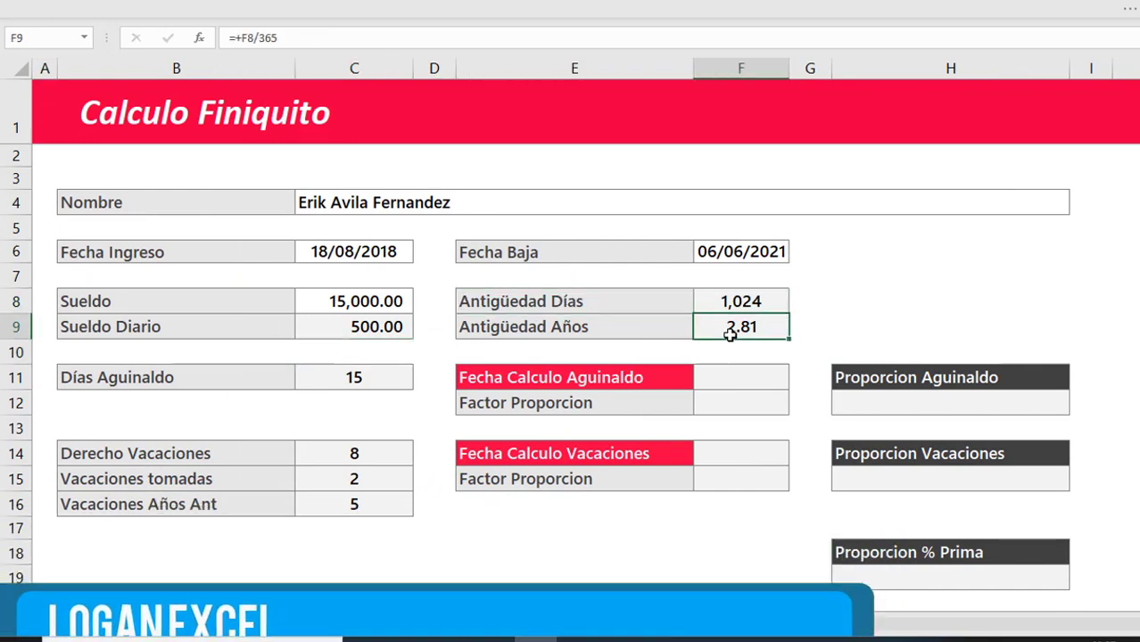
left_click(733, 374)
left_click(737, 349)
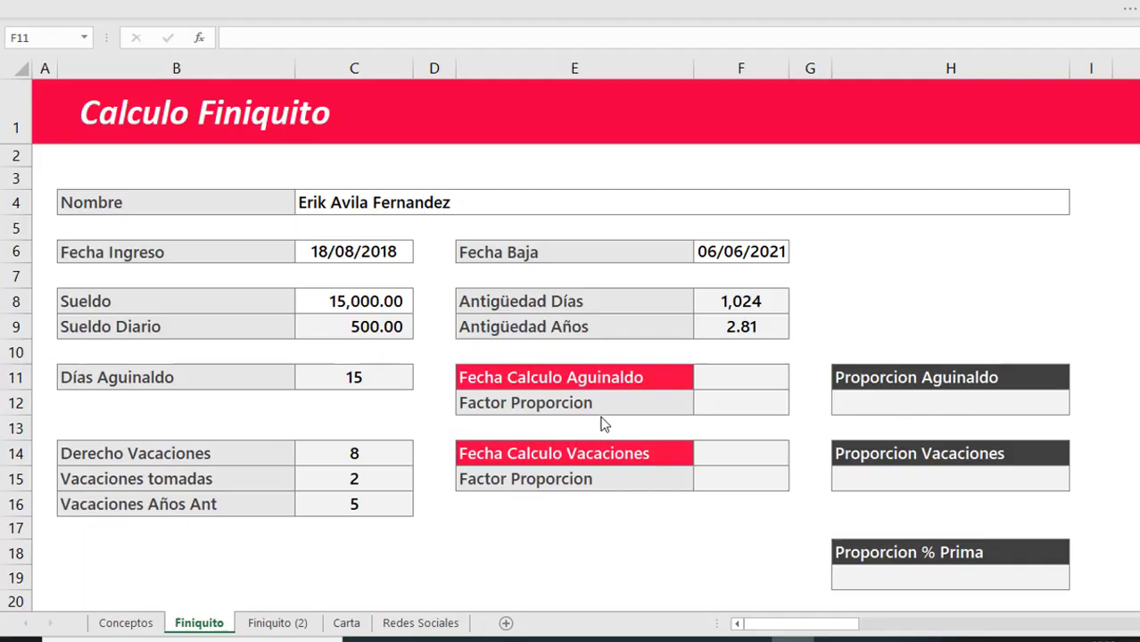
left_click(618, 410)
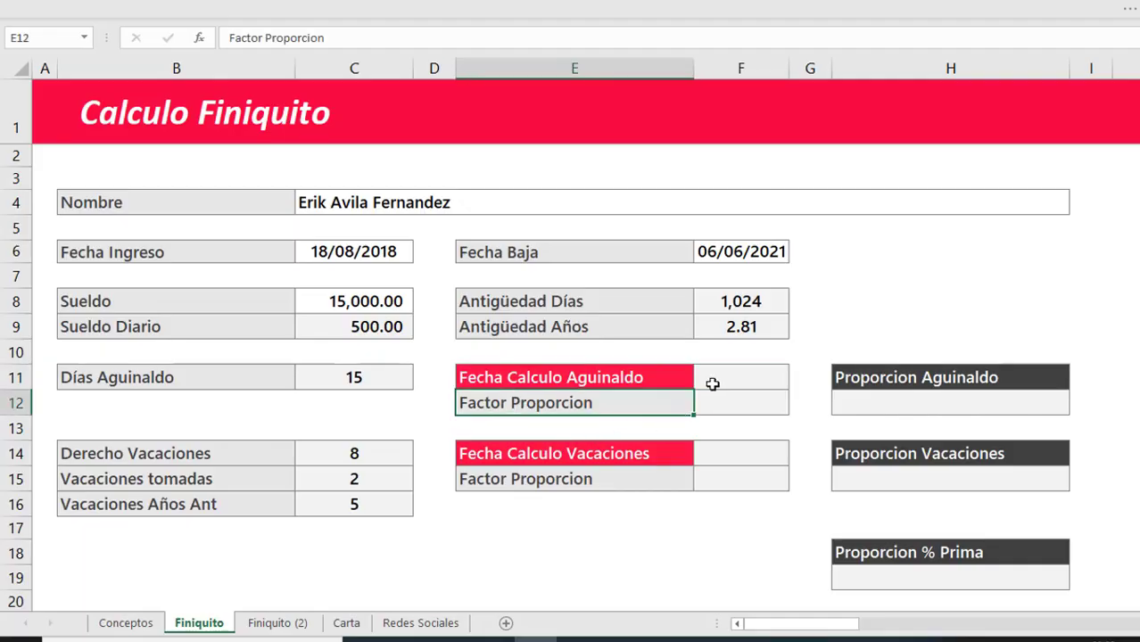
left_click(714, 385)
Drag the SI/FECHA formula picture up to around row 18
scroll(698, 418, "down", 1)
scroll(699, 417, "down", 1)
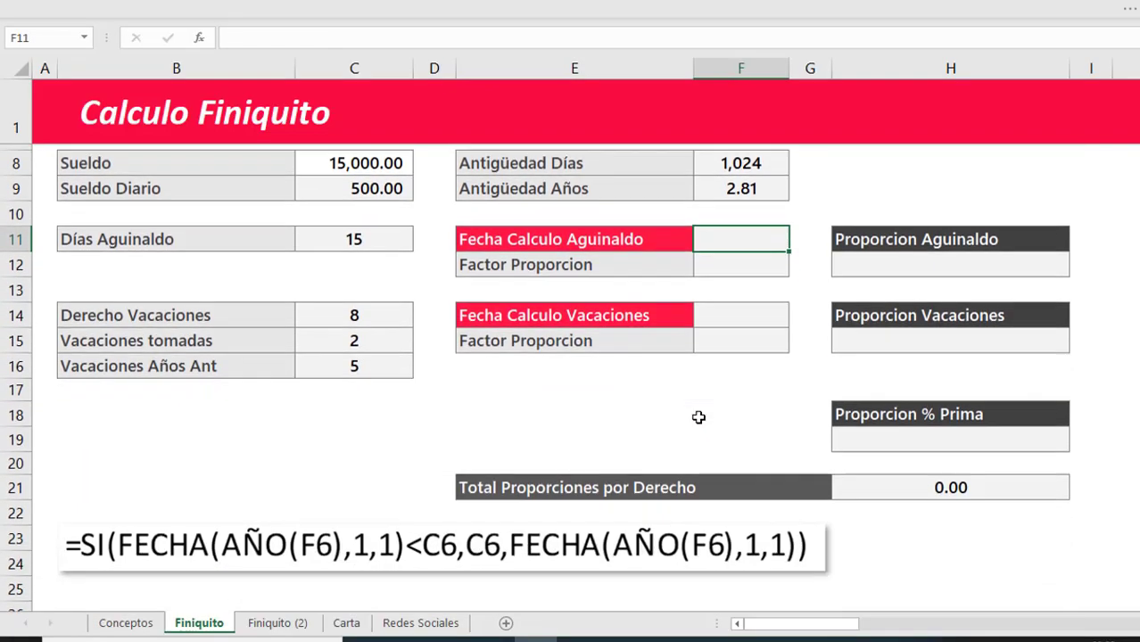
left_click(682, 559)
left_click_drag(699, 530, 696, 399)
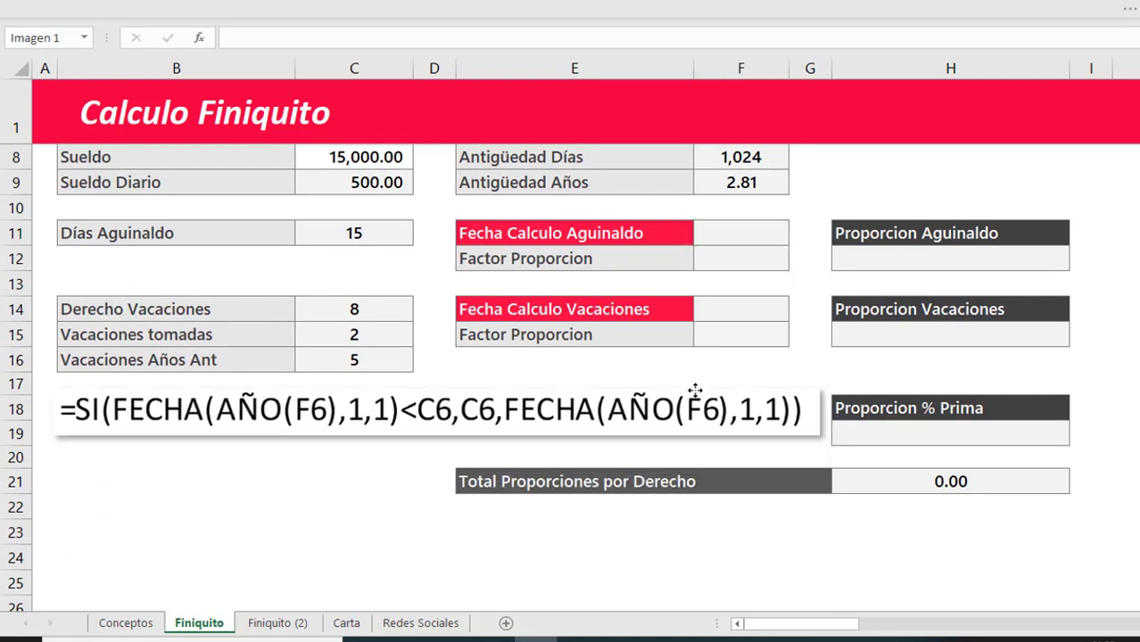
scroll(696, 393, "up", 1)
scroll(696, 393, "up", 2)
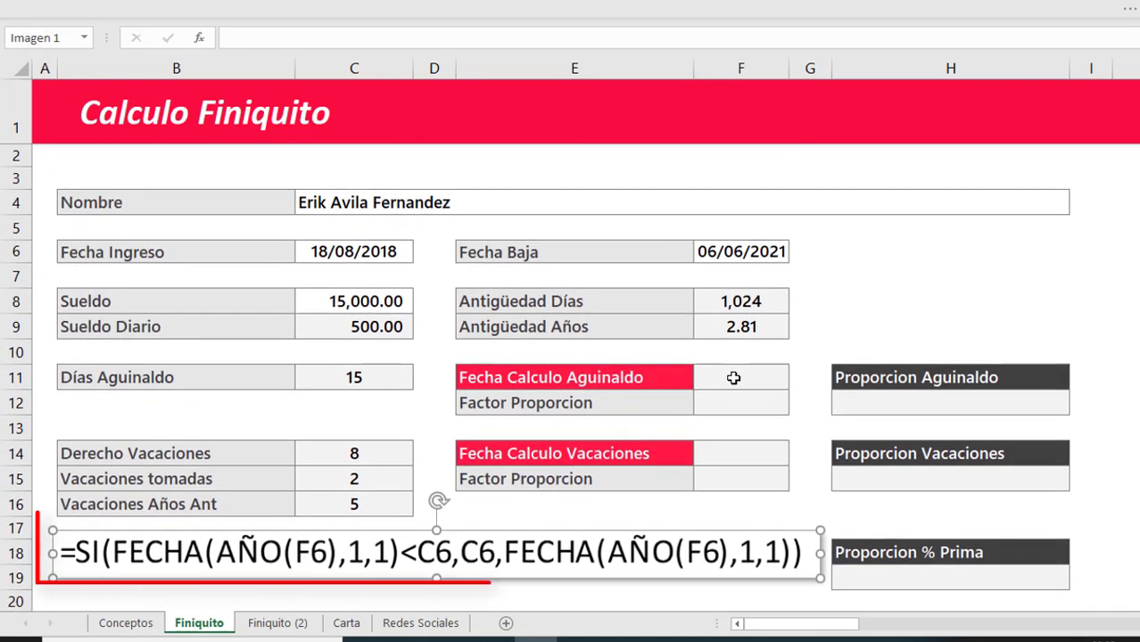
left_click(735, 379)
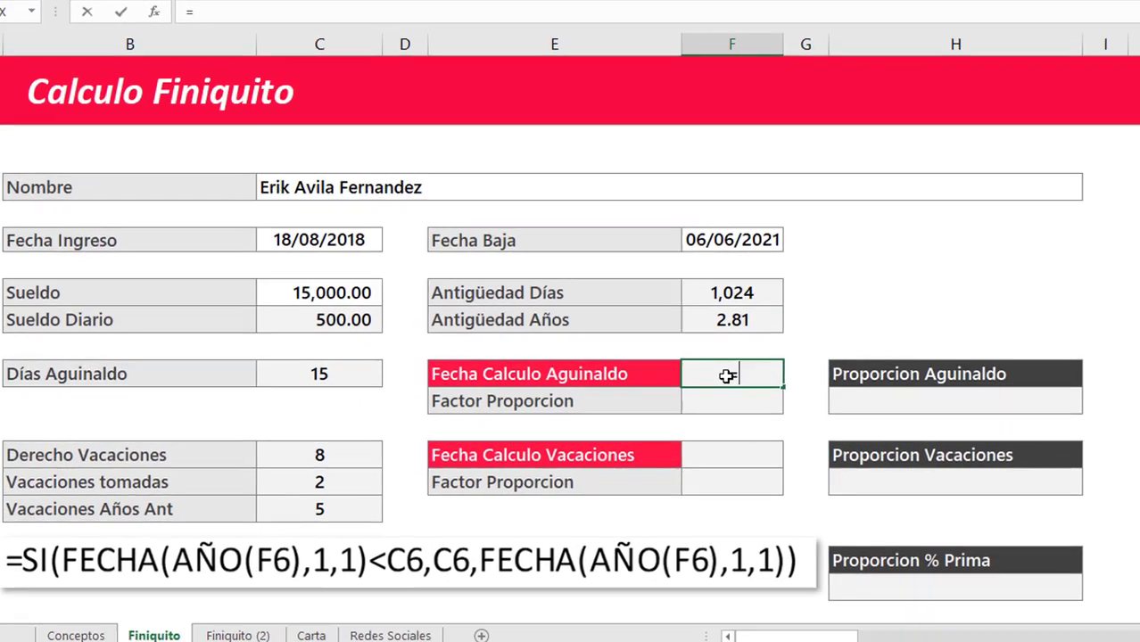
In F11, begin =SI(FECHA(AÑO(F6),1,1)< to compare the Fecha Baja year start
type("=si")
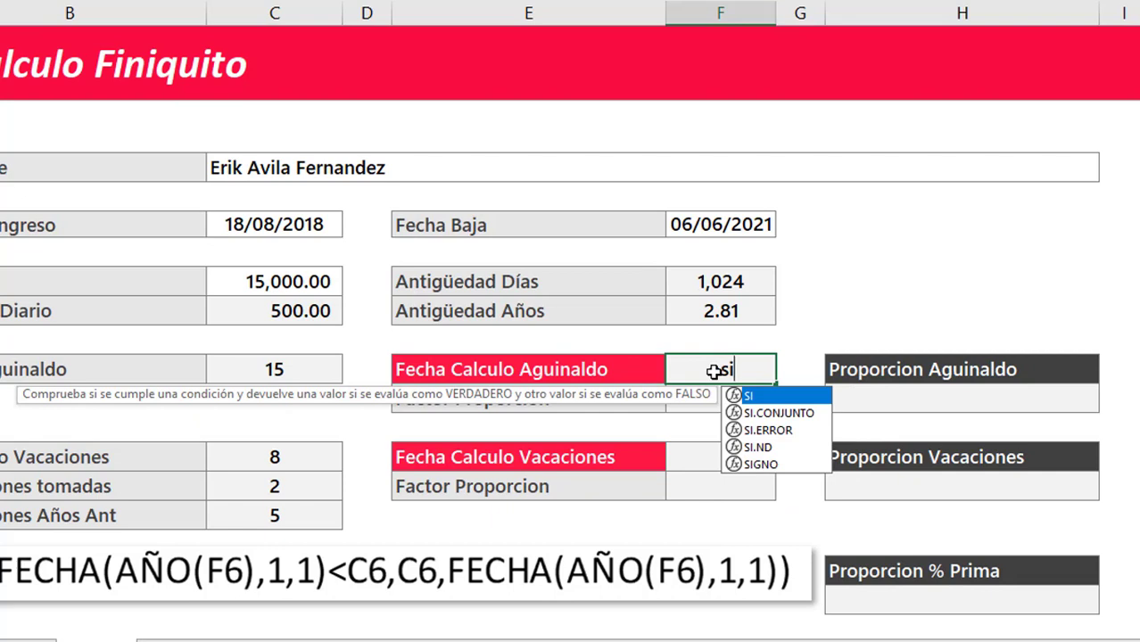
type("(f")
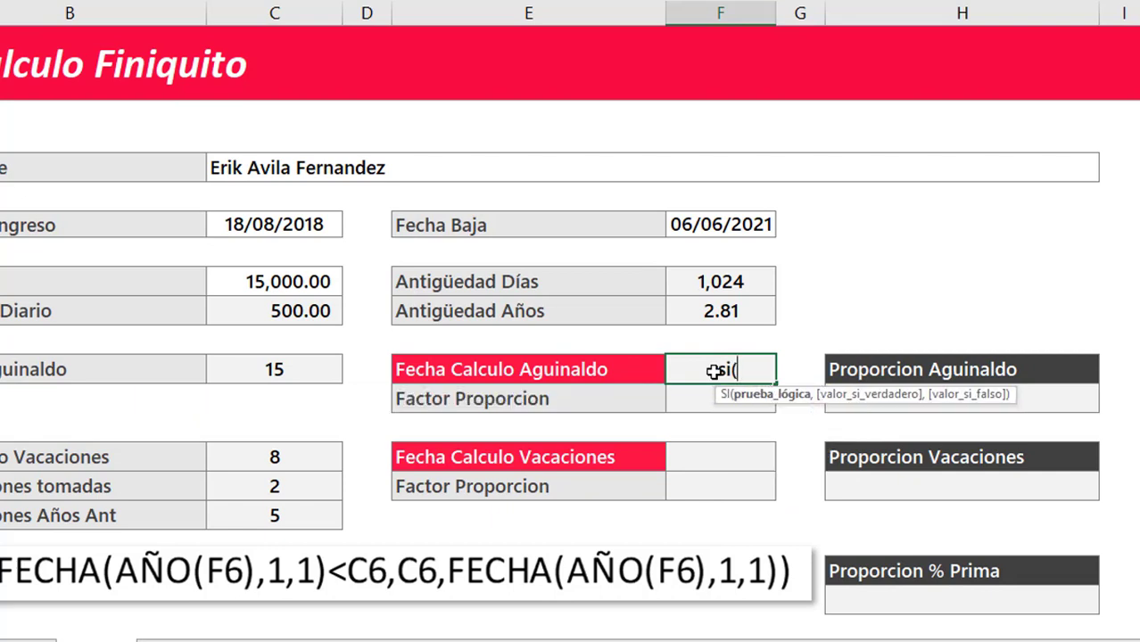
type("echa")
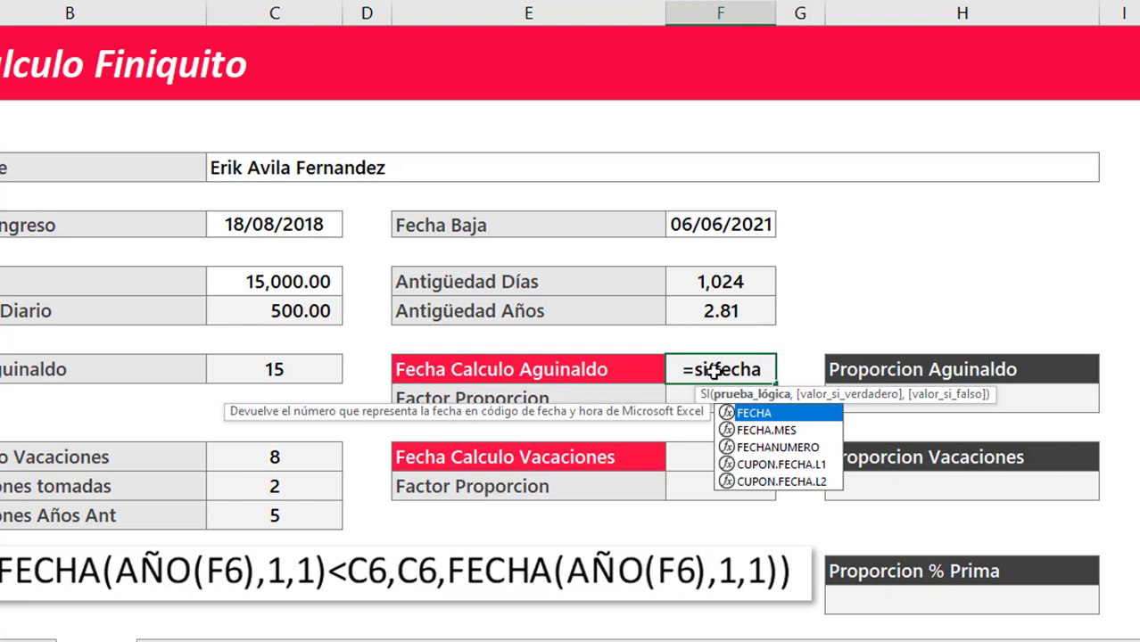
type("(")
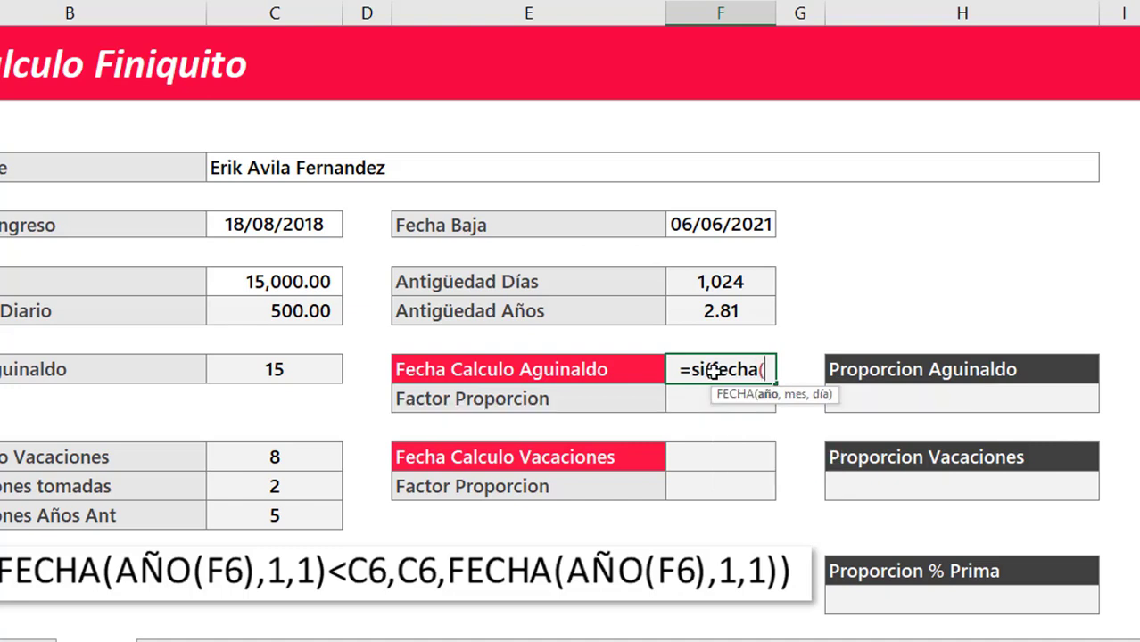
type("año")
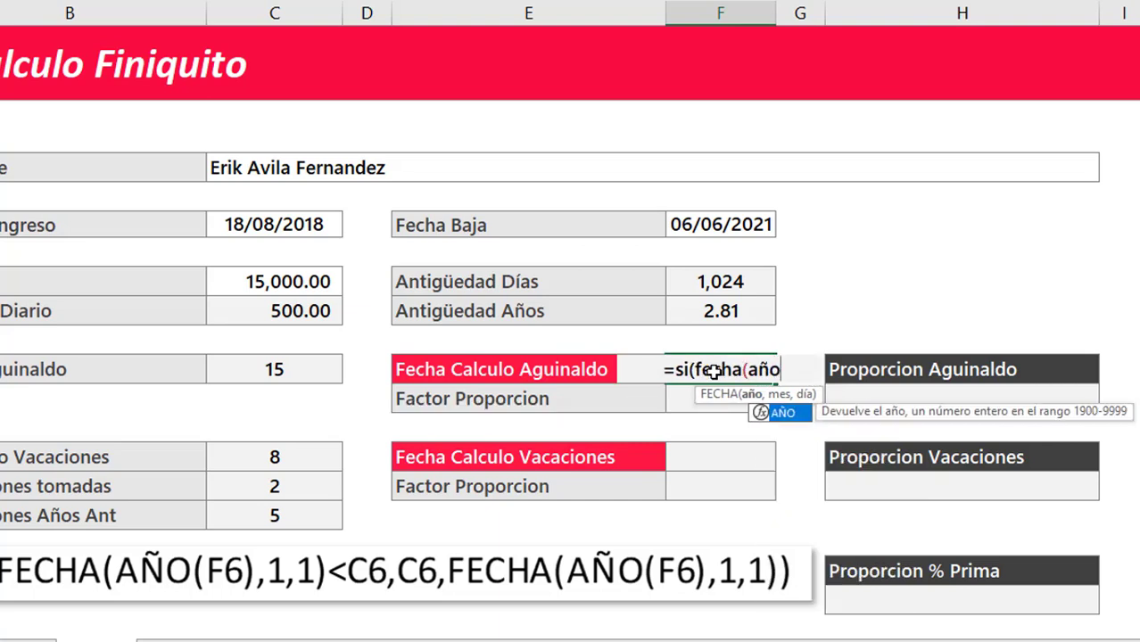
type("(")
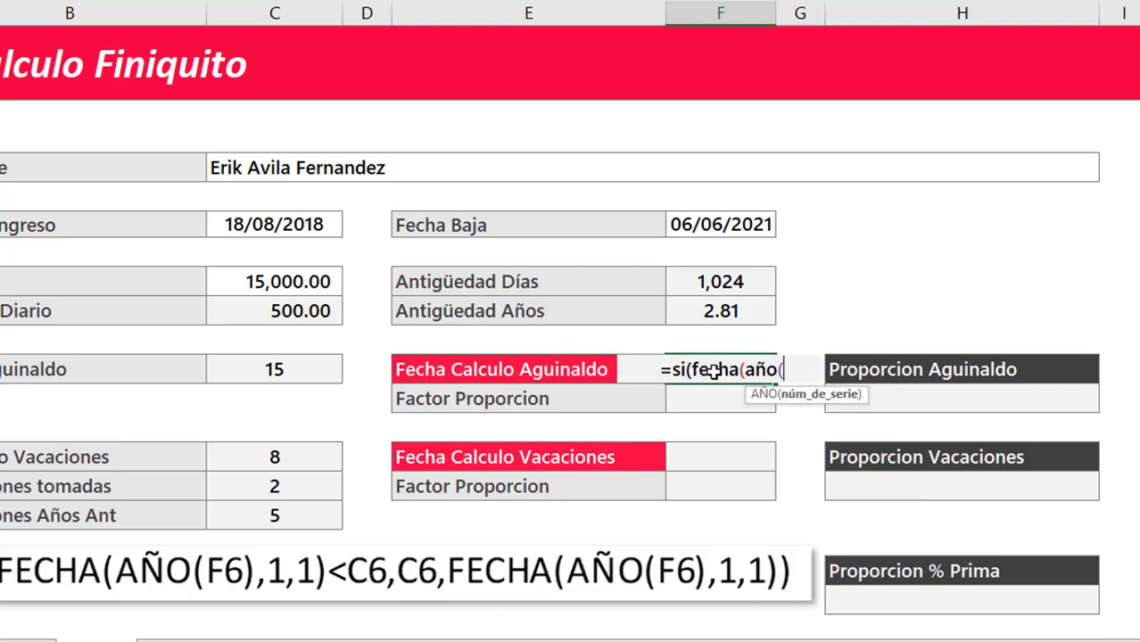
left_click(702, 229)
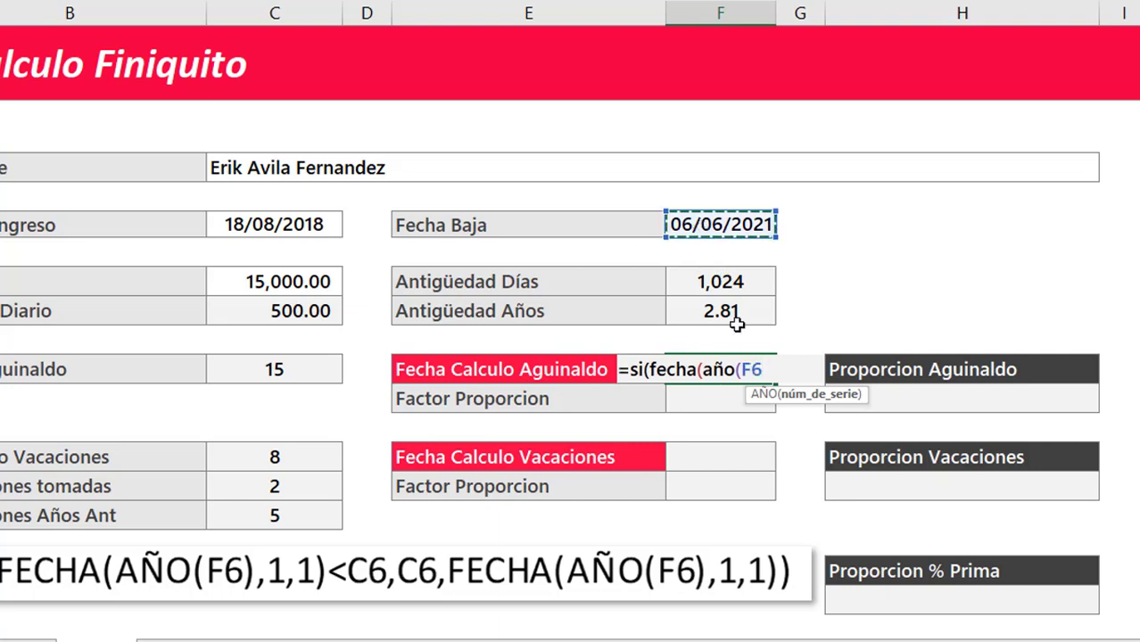
type(")")
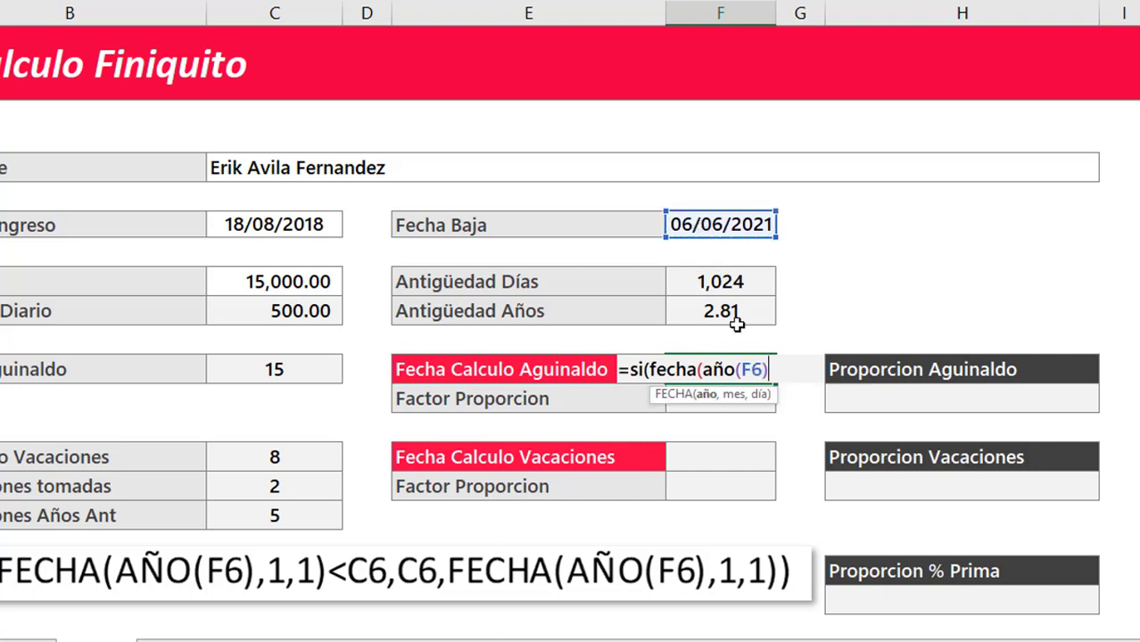
type(",1")
type(",1")
type(")")
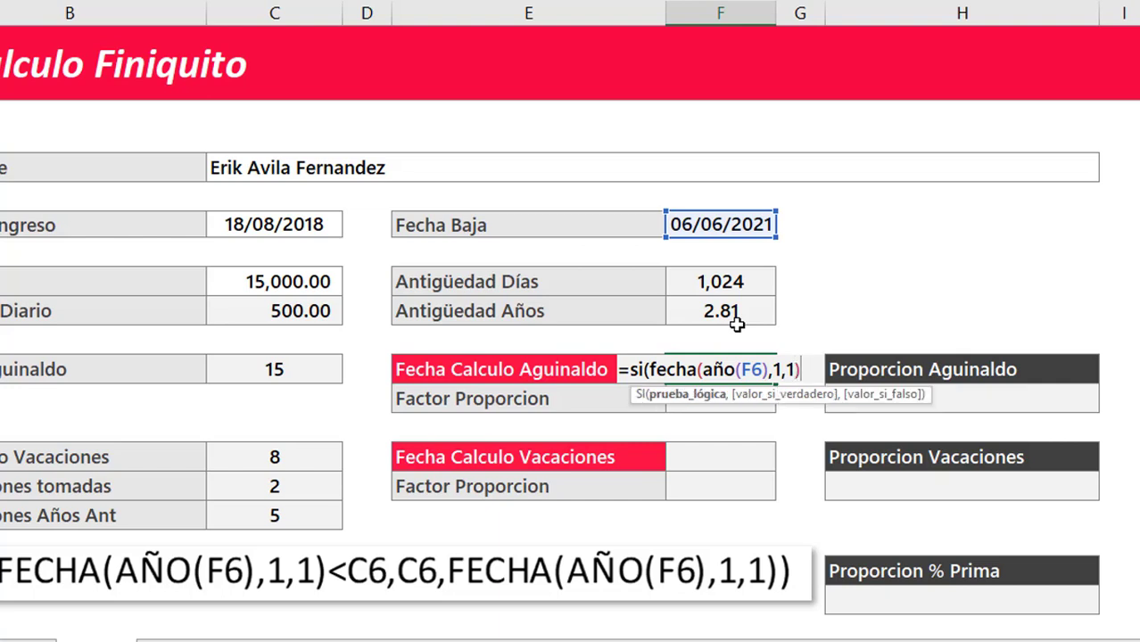
type(">")
key("BackSpace")
type(">")
key("BackSpace")
type("<")
Finish with C6 if later, else FECHA(AÑO(F6),1,1), giving 01/01/2021
left_click(292, 224)
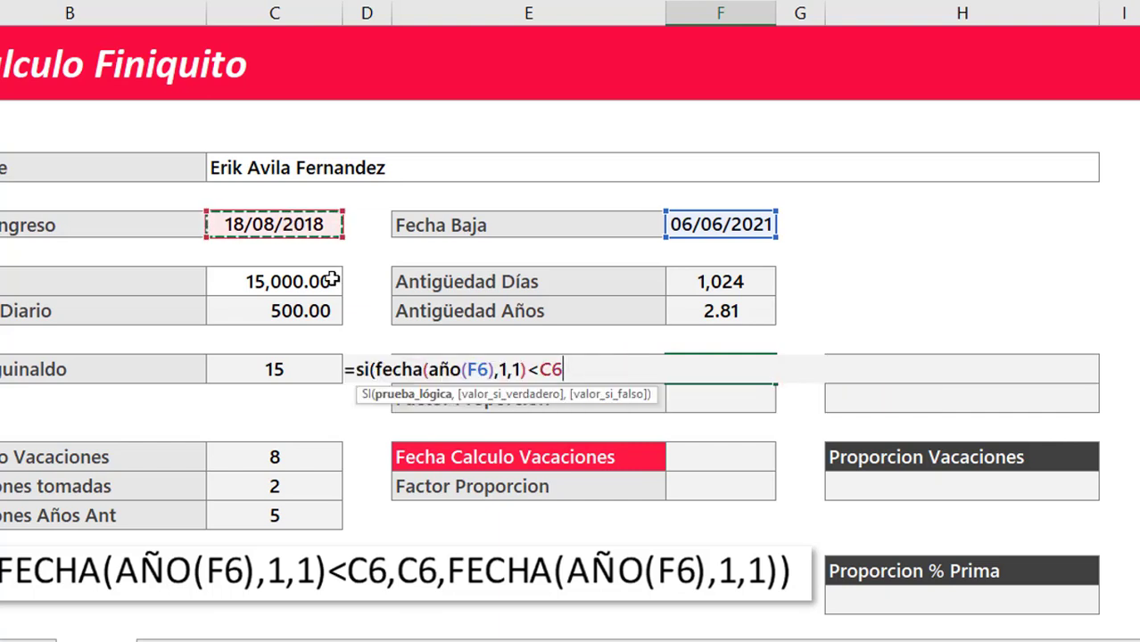
type(",")
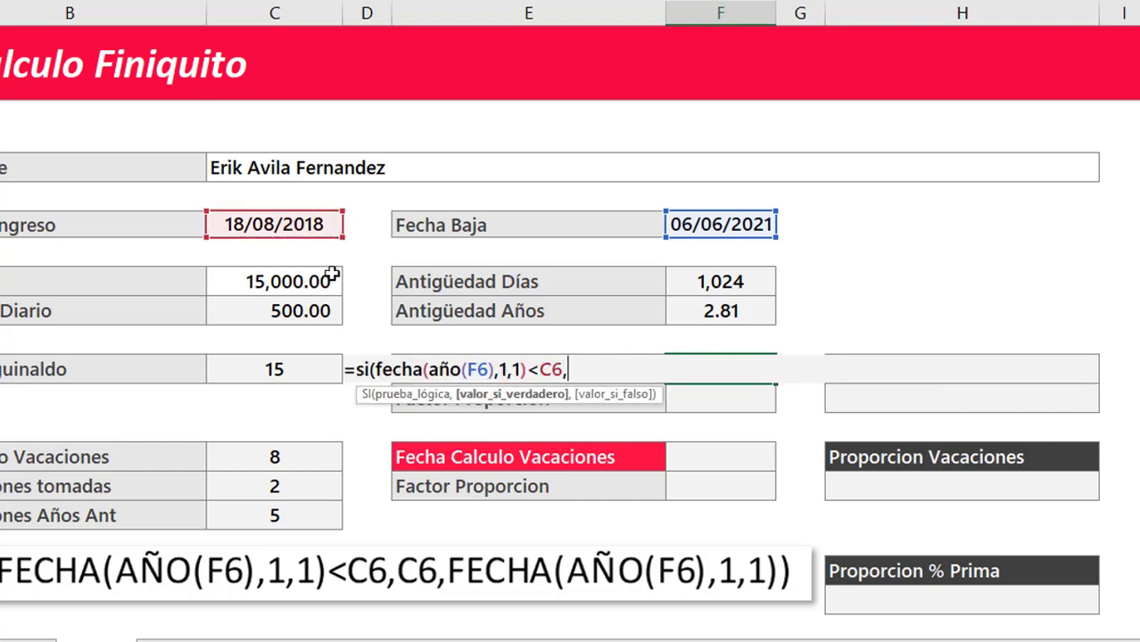
left_click(320, 227)
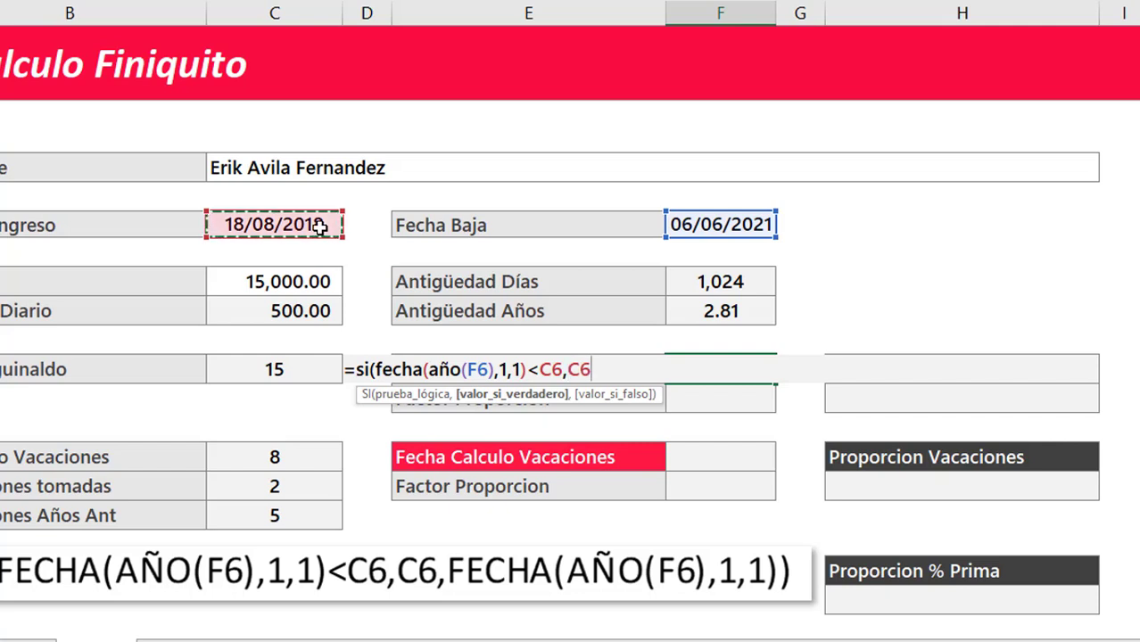
type(",")
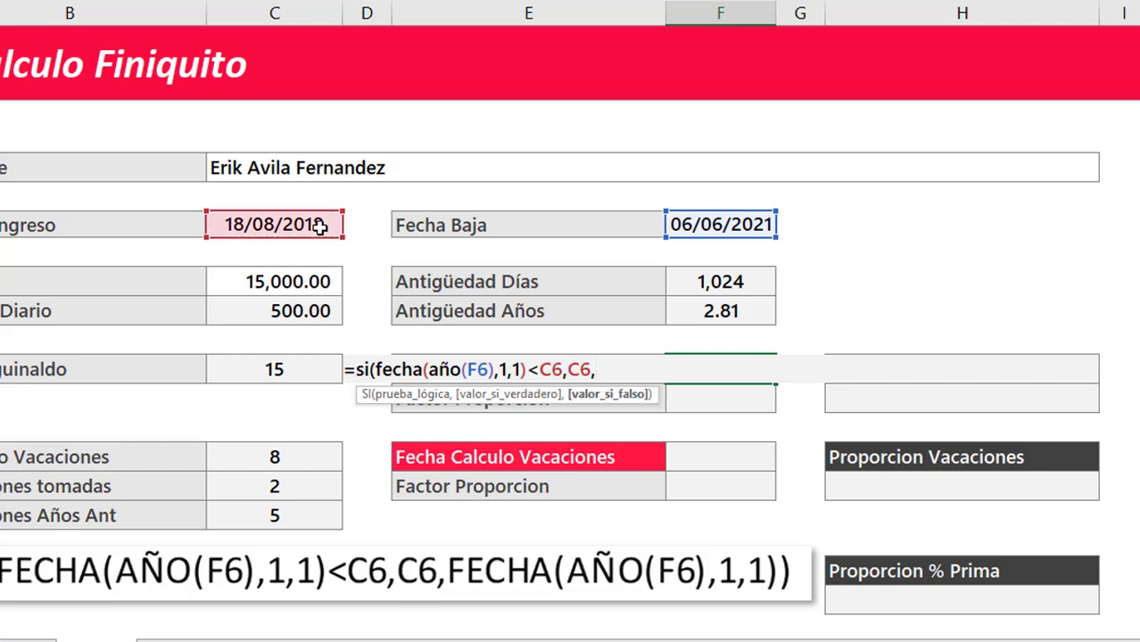
type("fech")
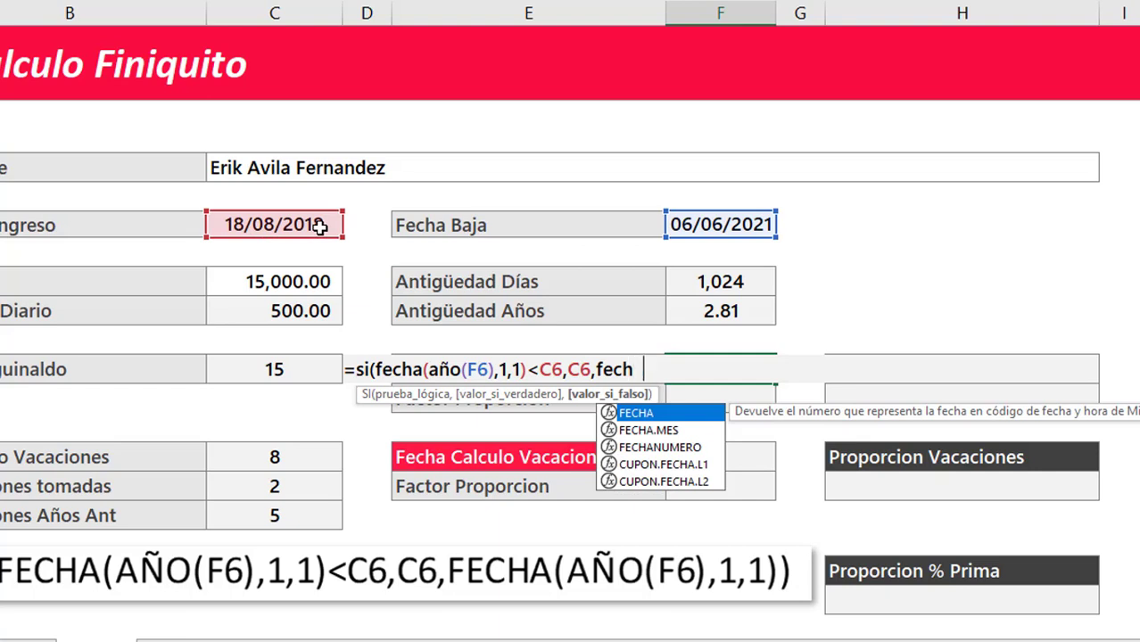
type("a(")
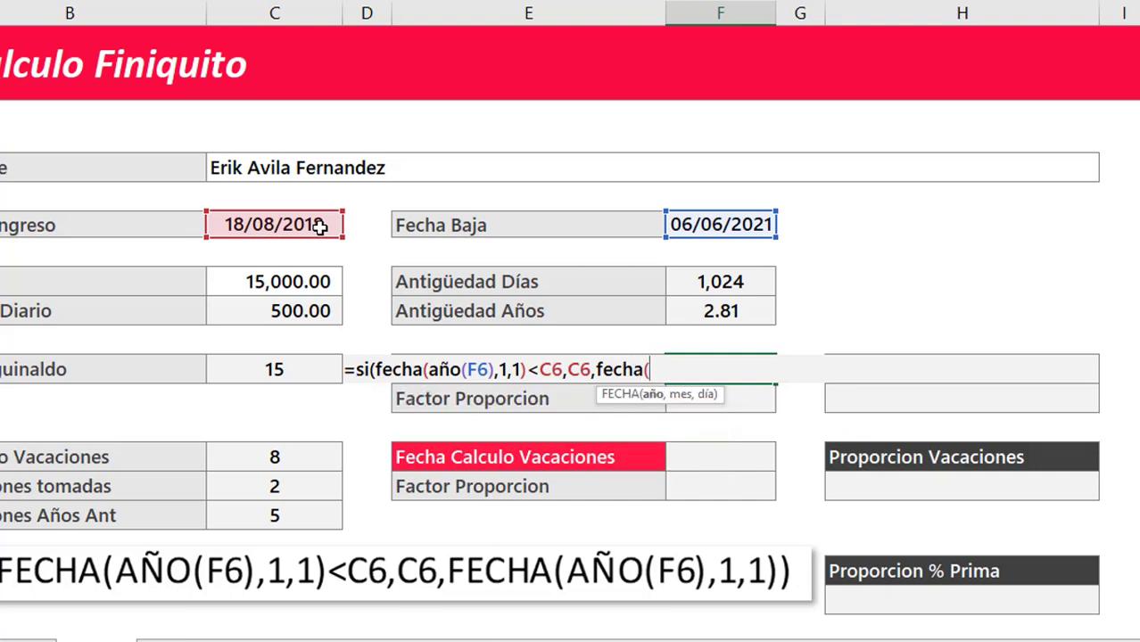
type("añ")
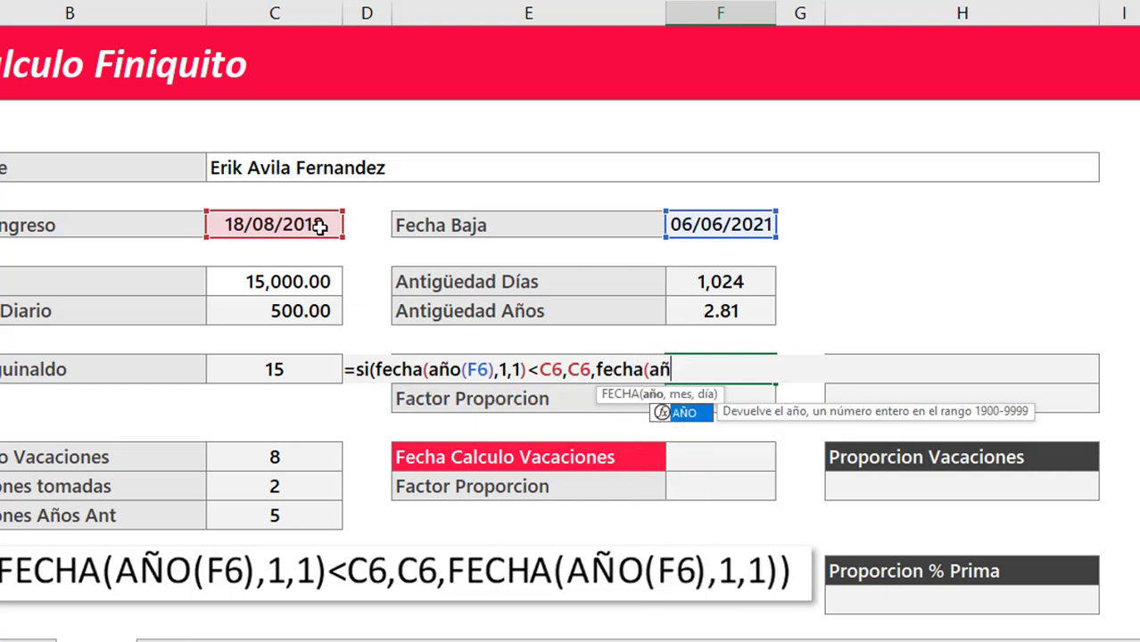
type("oa")
key("BackSpace")
type("(")
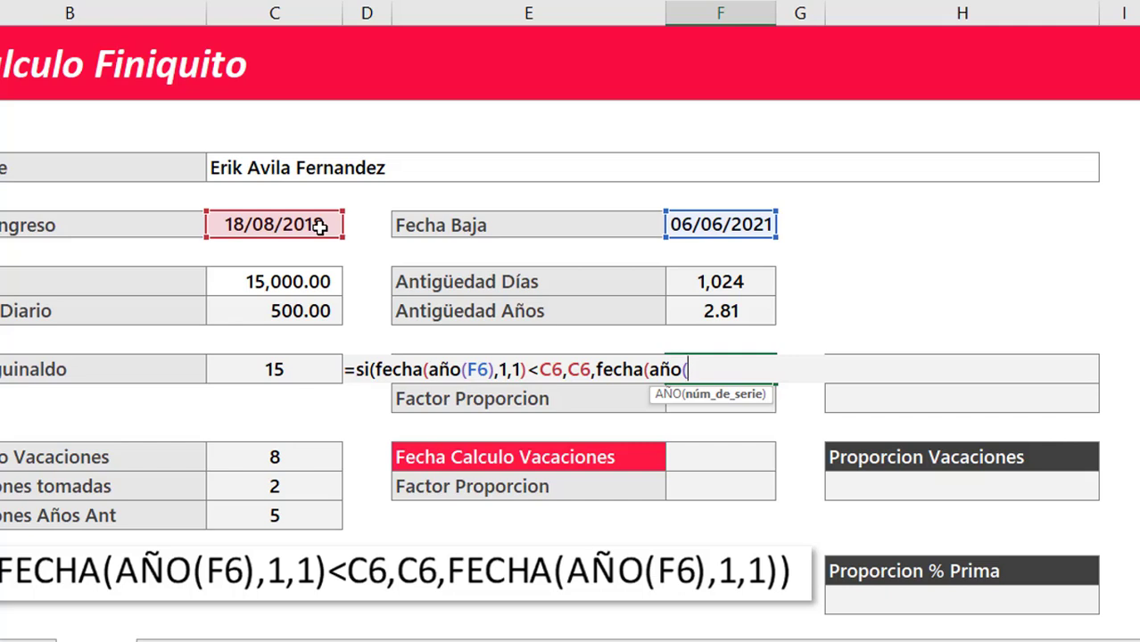
left_click(745, 225)
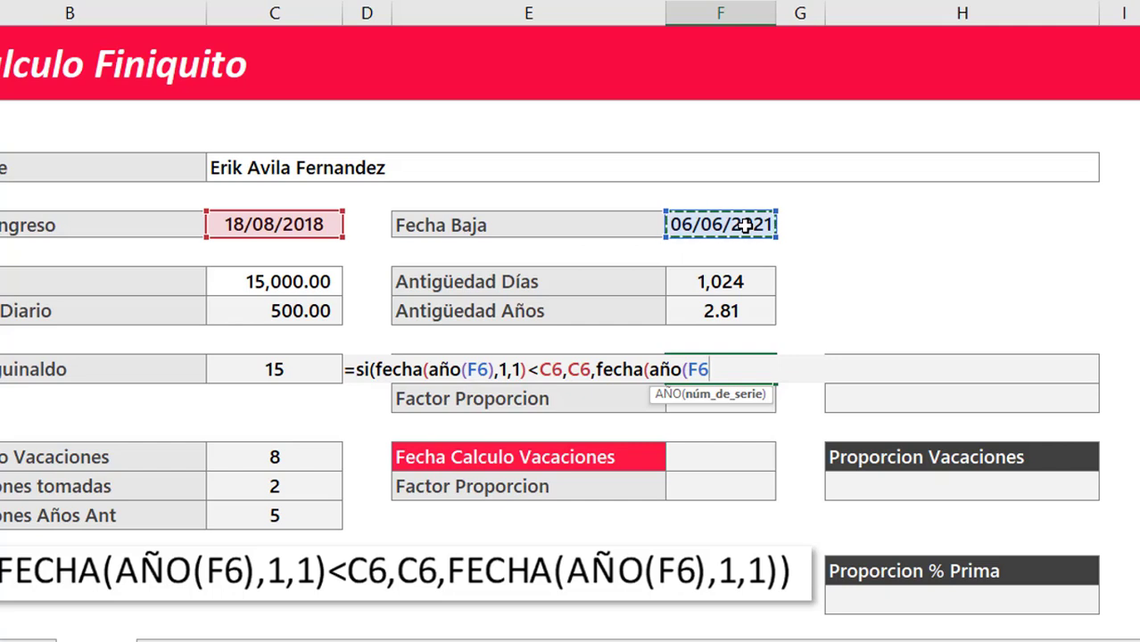
type(")")
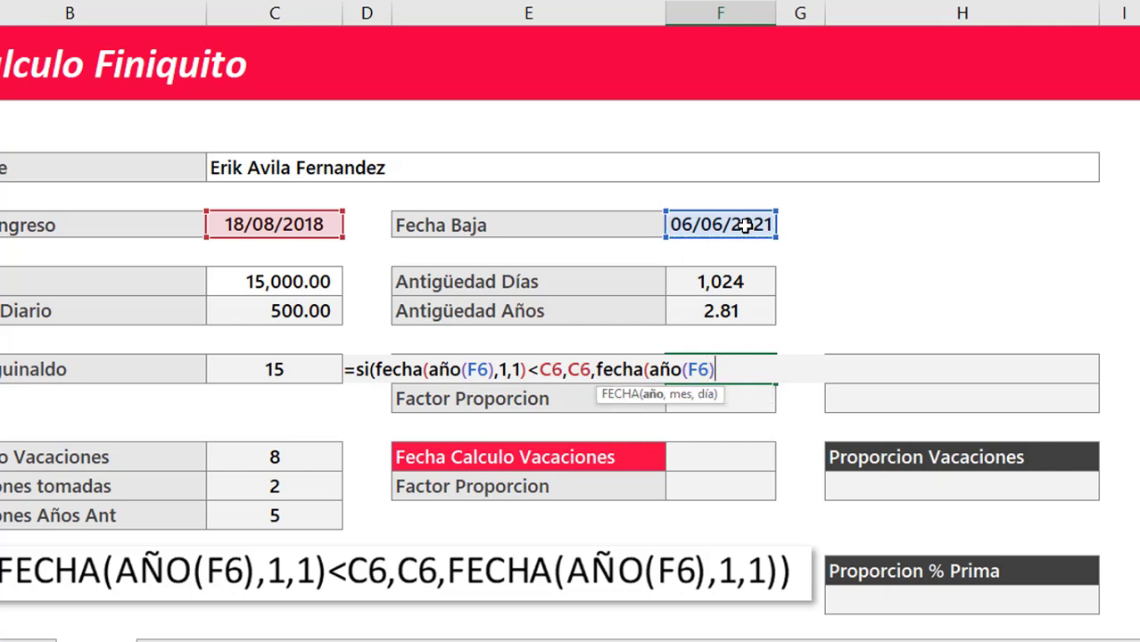
type(",1")
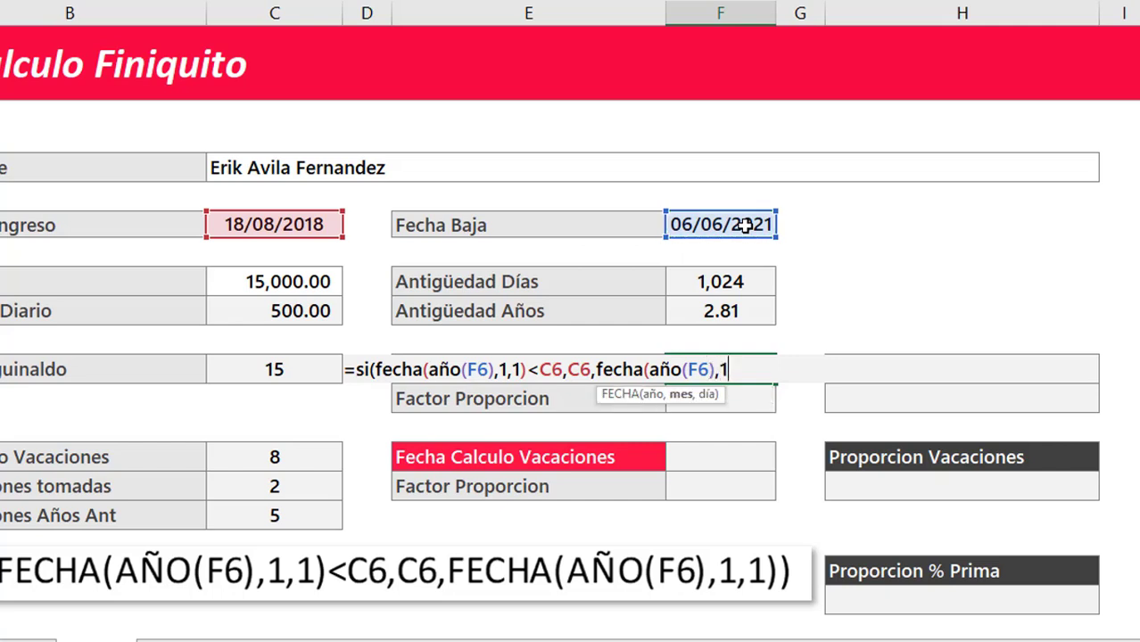
type(",1)")
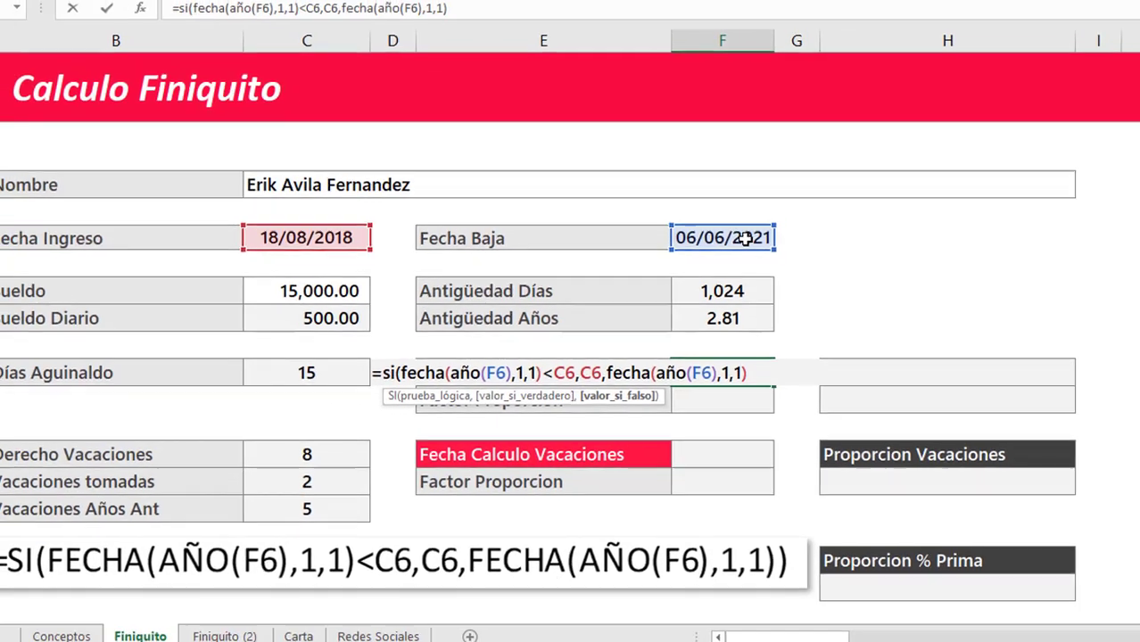
type(")")
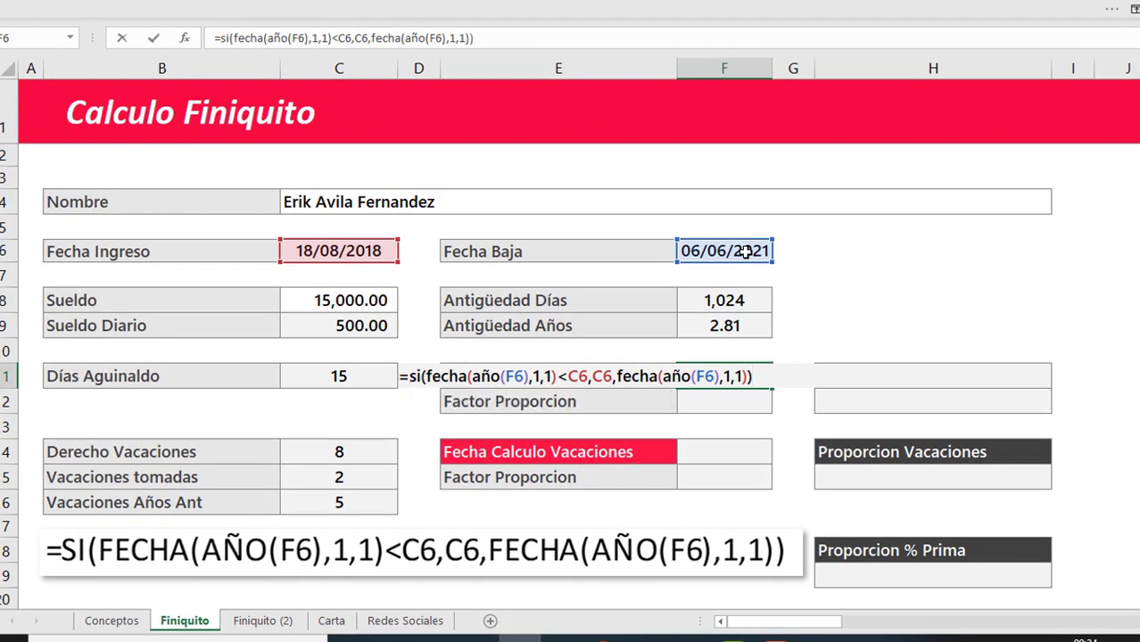
key("Return")
key("Up")
key("Up")
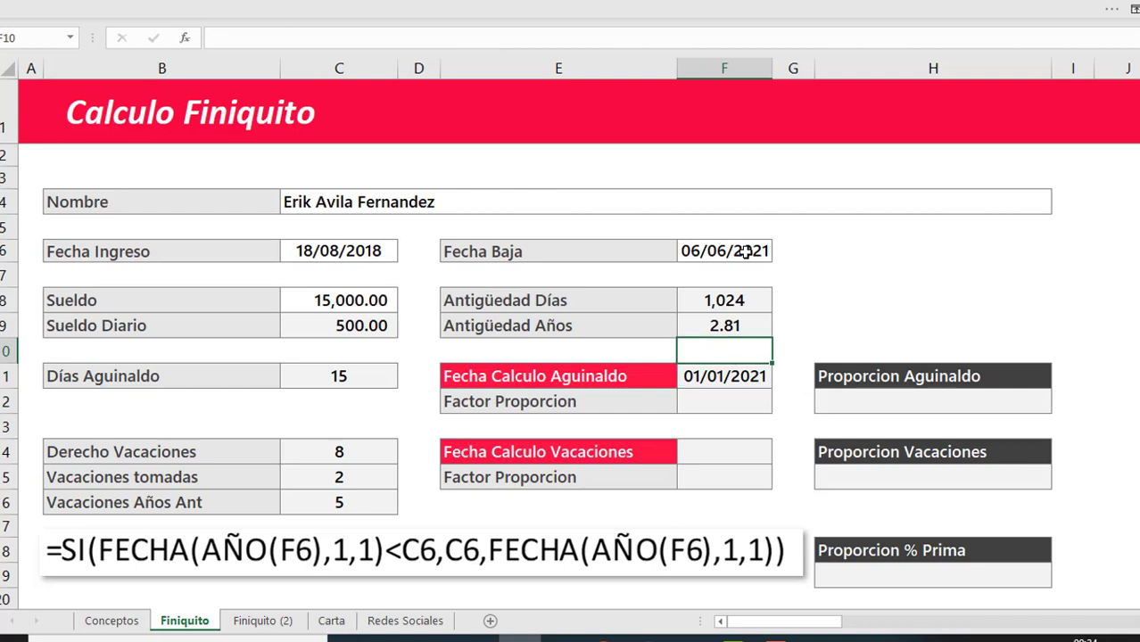
key("Down")
left_click(660, 400)
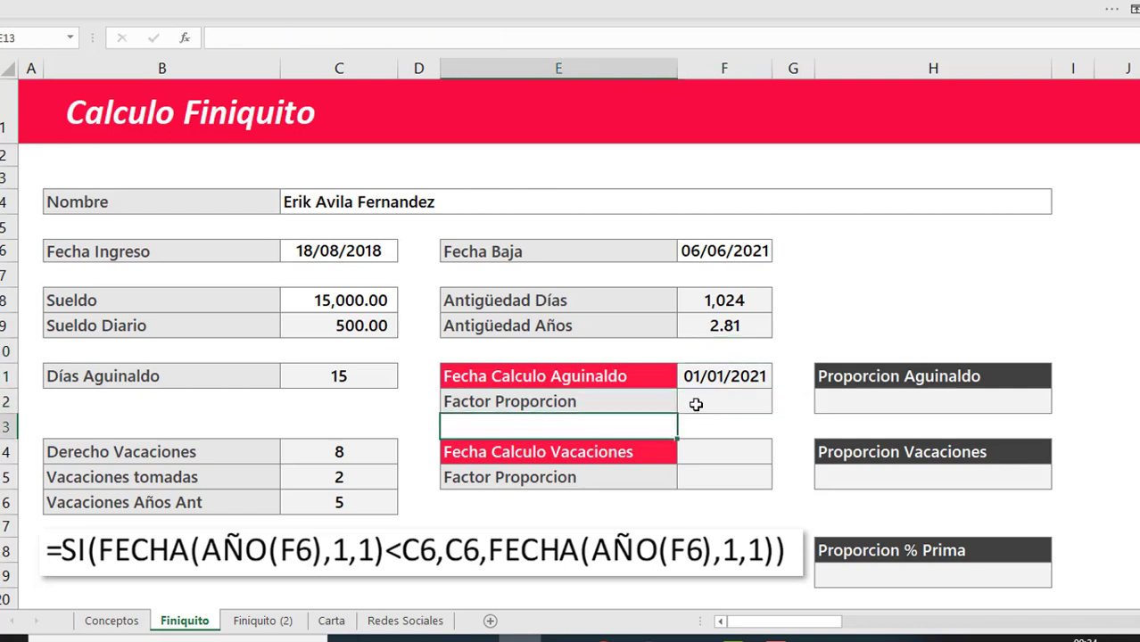
left_click(701, 399)
key("Up")
left_click(717, 395)
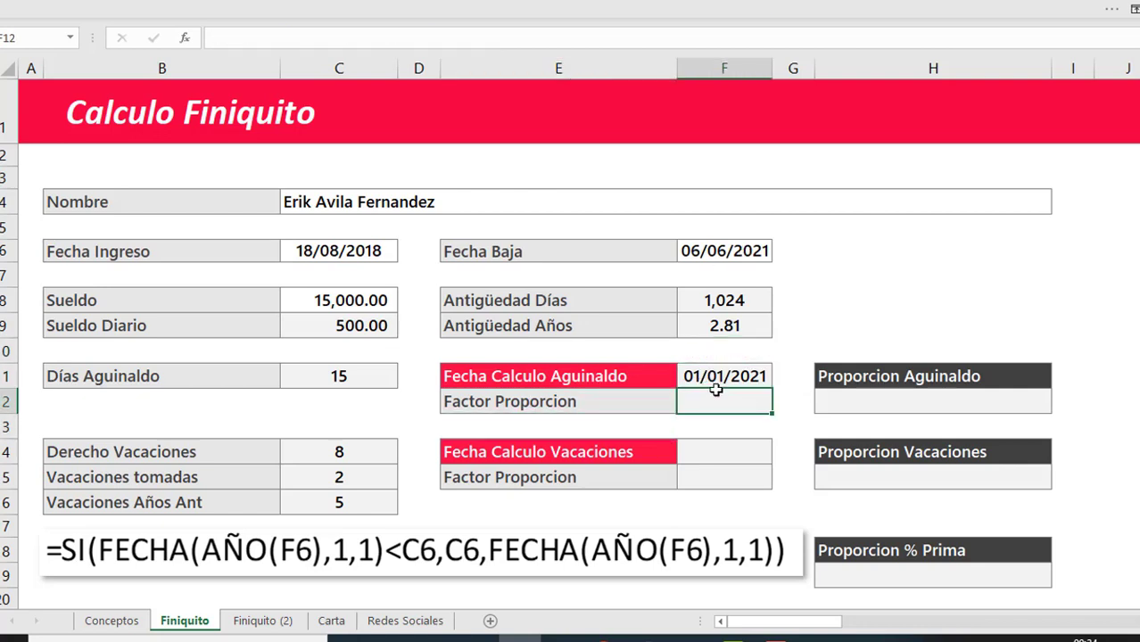
left_click(720, 377)
left_click(711, 254)
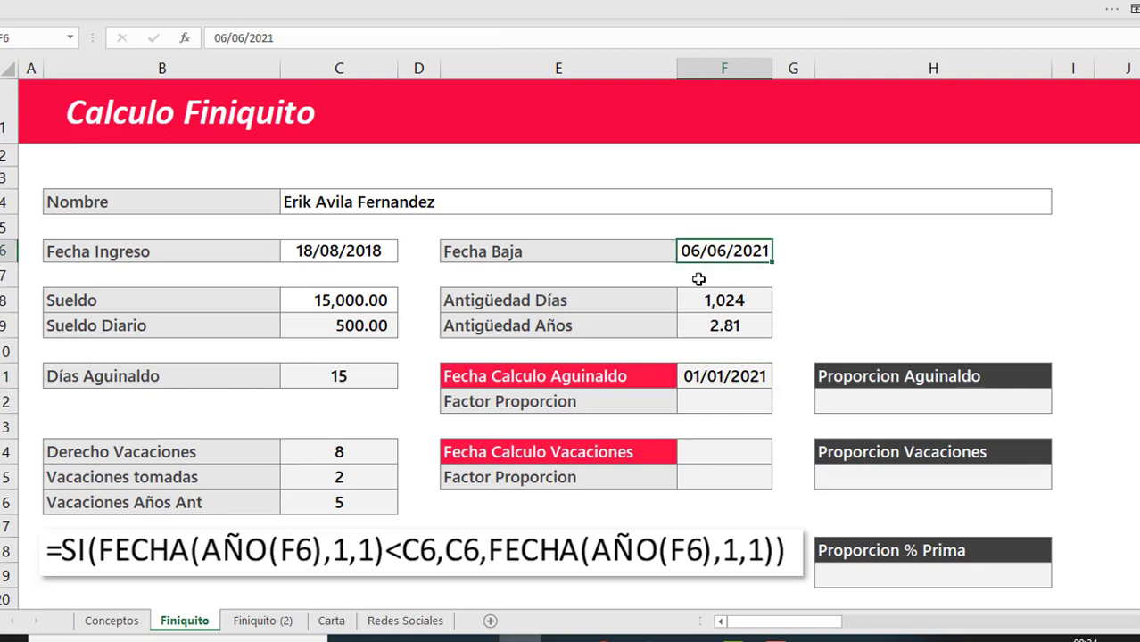
left_click(701, 379)
left_click(720, 408)
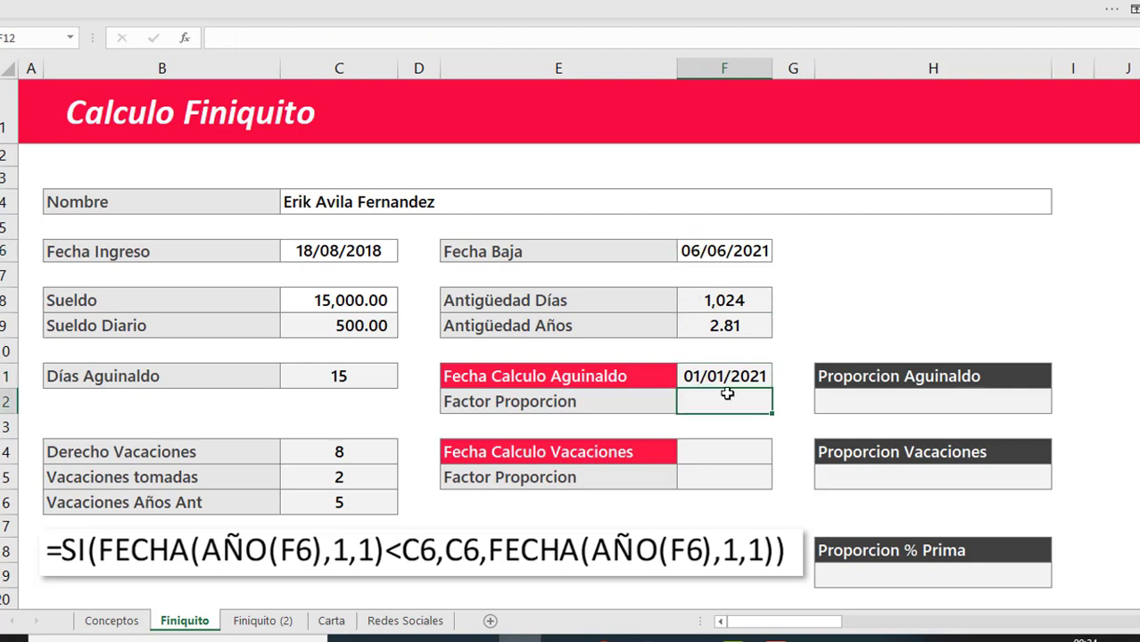
left_click(727, 373)
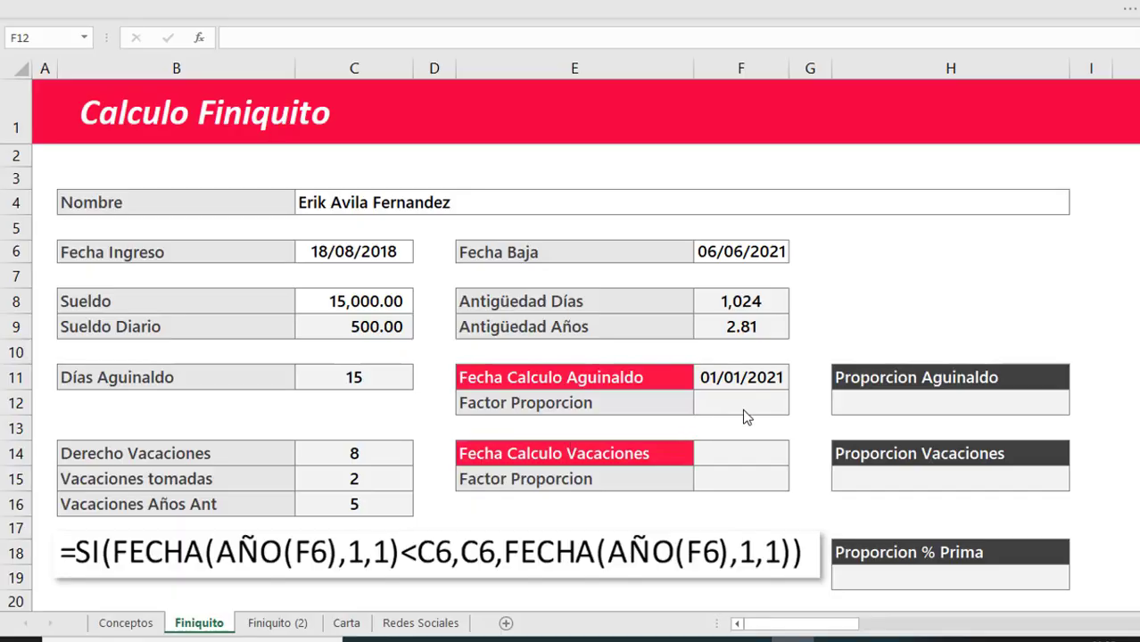
left_click(745, 404)
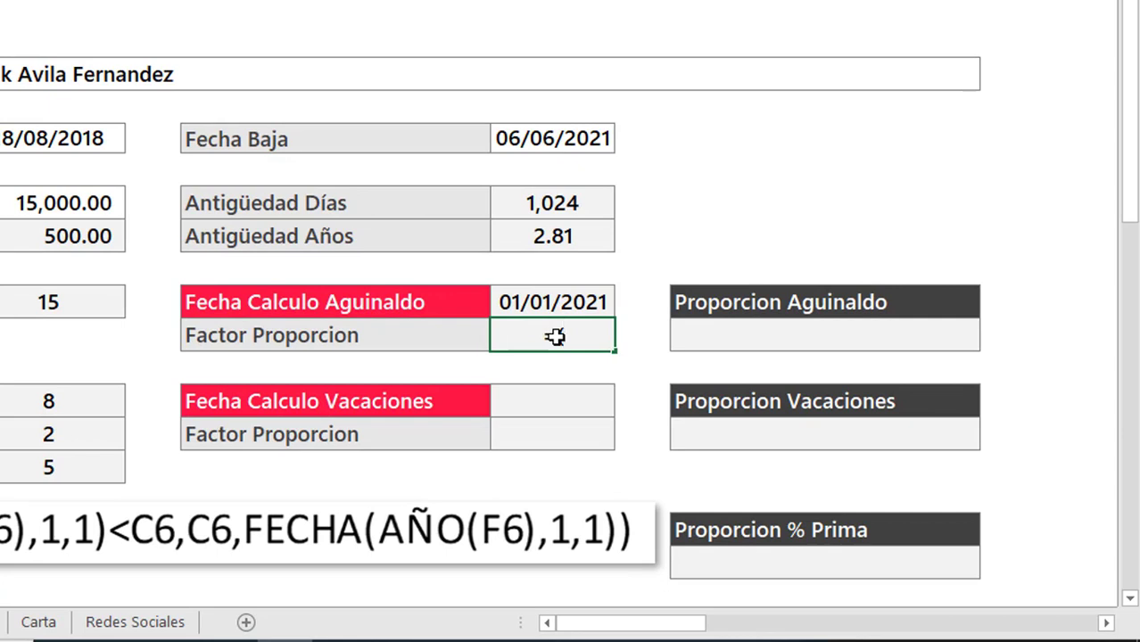
Enter =(F6-F11+1)/365 in F12, giving an aguinaldo proportion factor of 0.4301
type("=(")
left_click(540, 141)
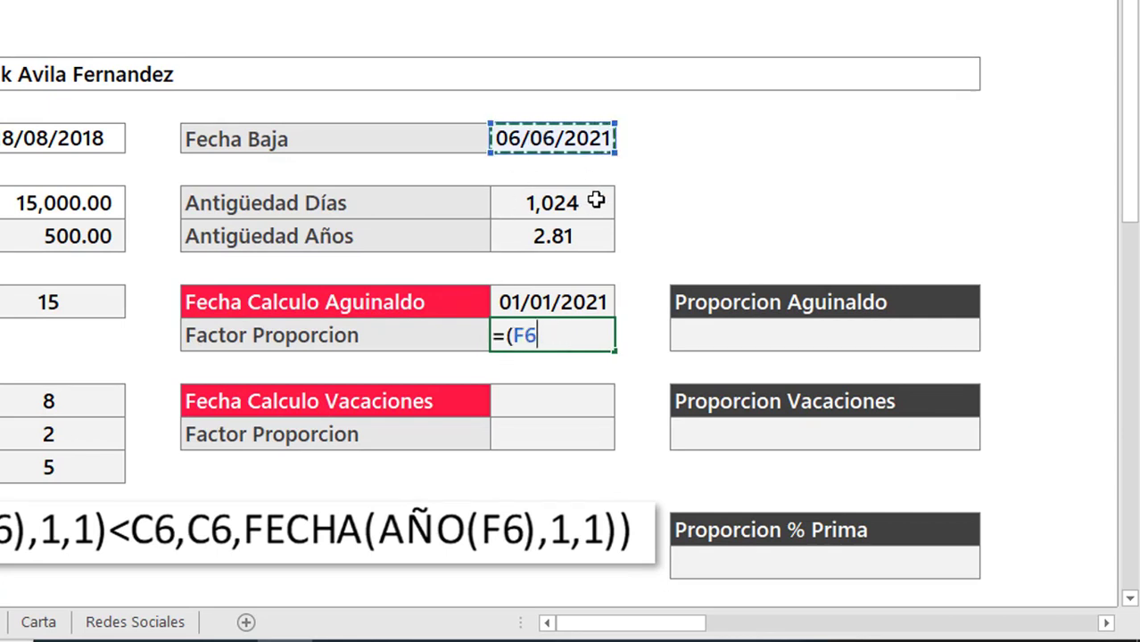
type("-")
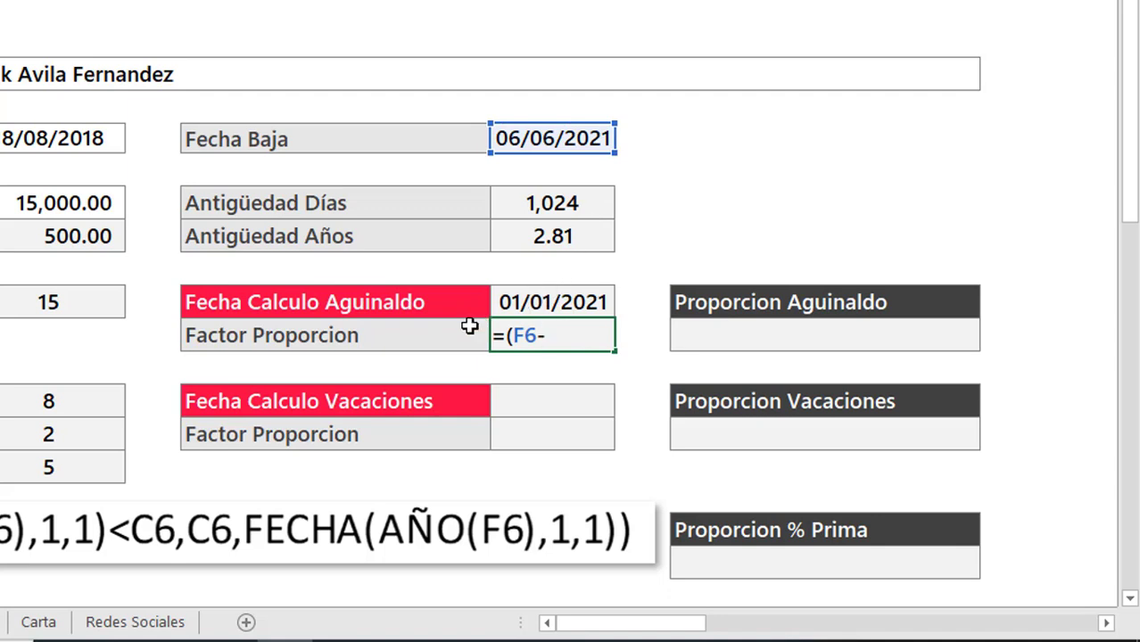
left_click(547, 302)
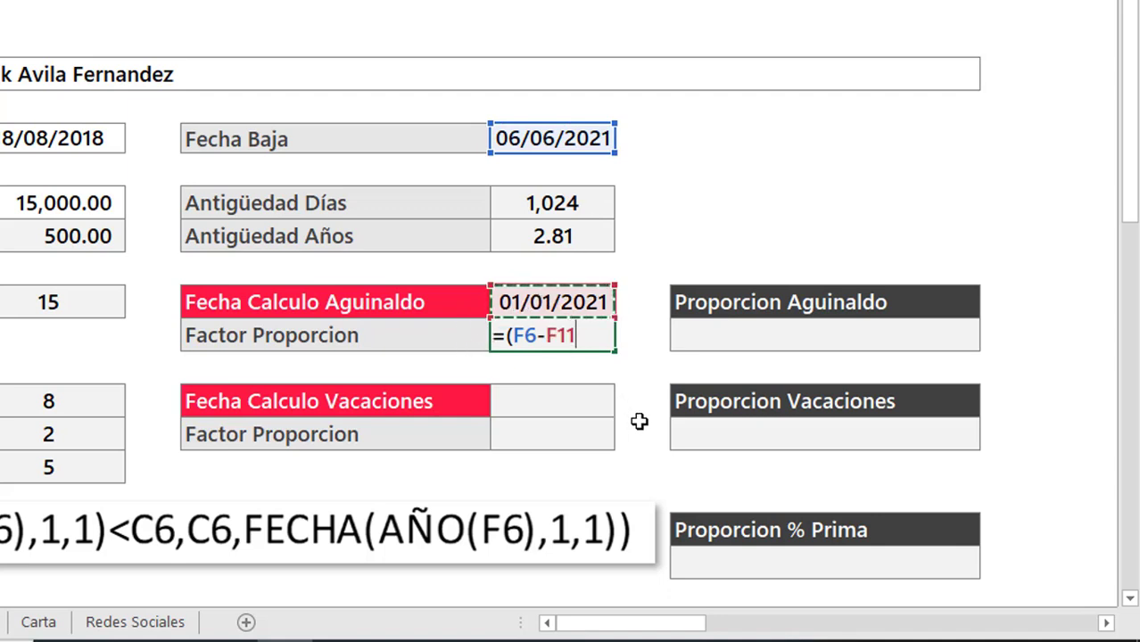
type("+")
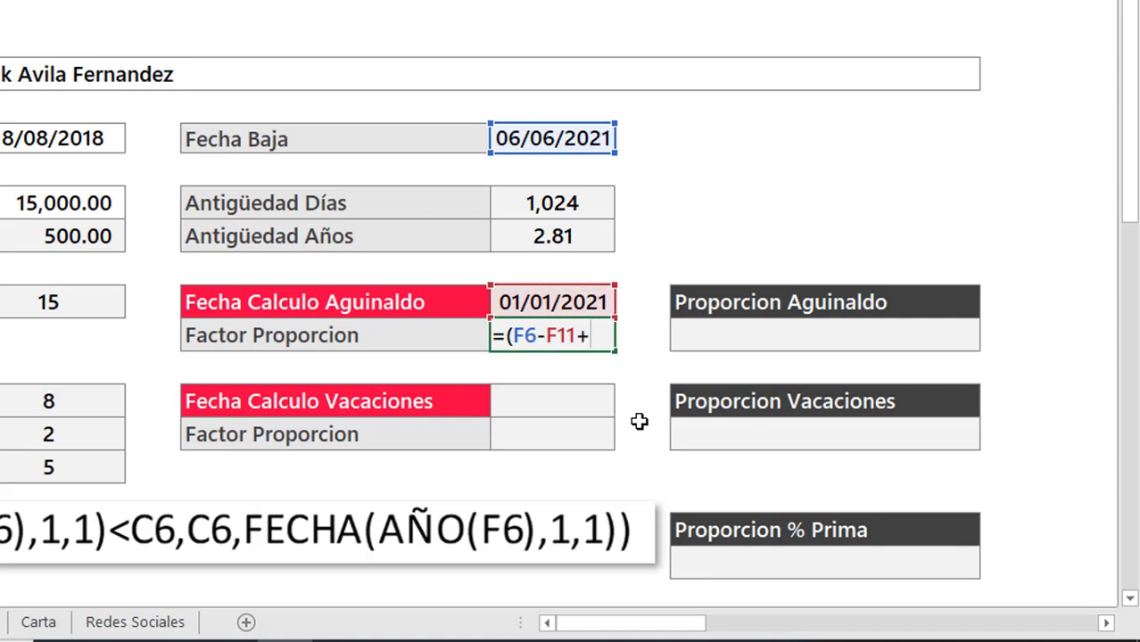
type("1)")
type("/36")
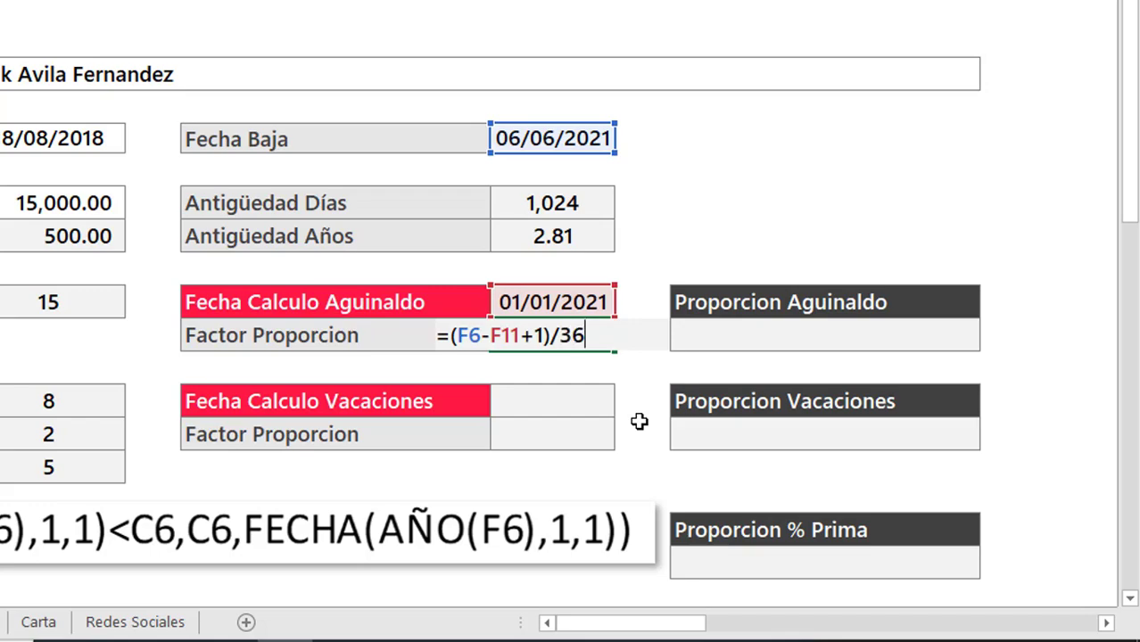
type("5")
key("ctrl+Return")
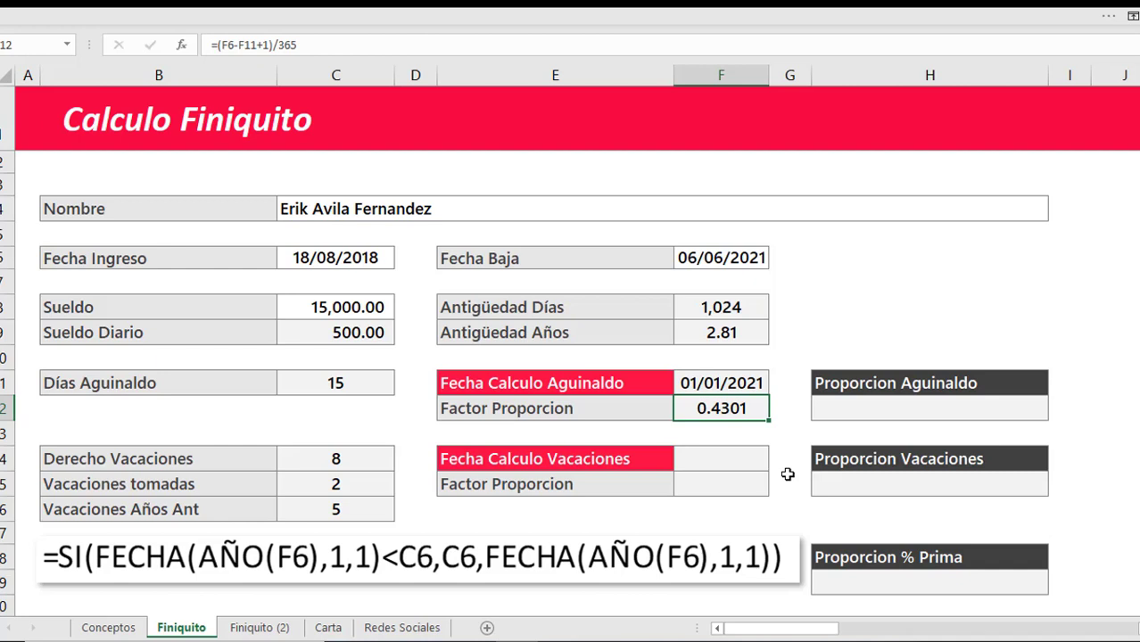
key("Return")
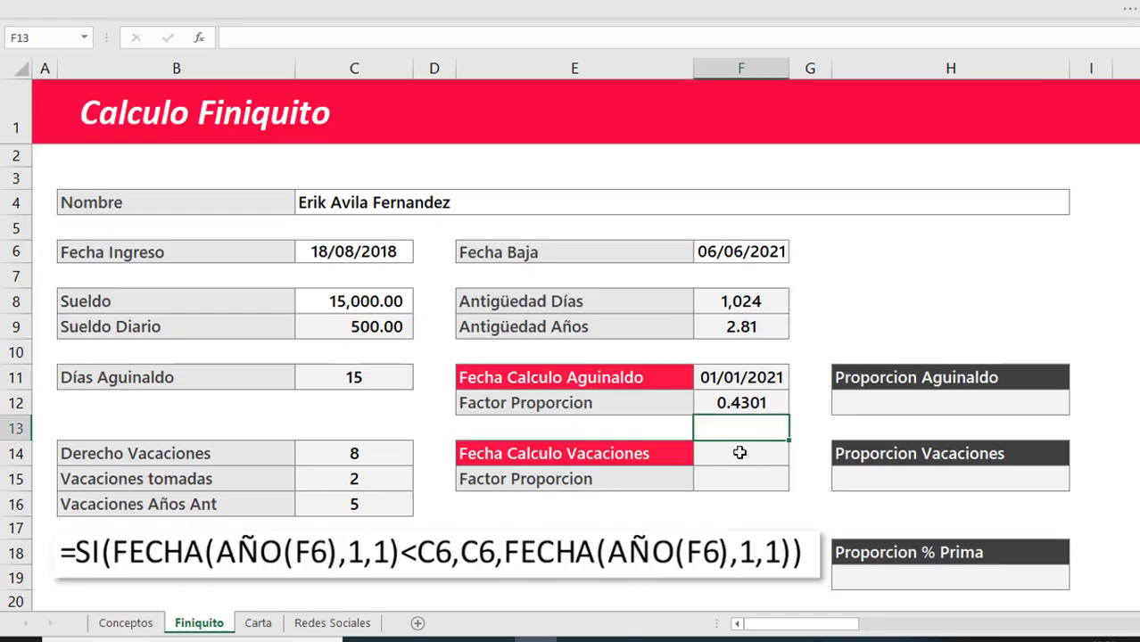
Move the long SI(F6<…) formula picture to rows 17–18 and the aguinaldo picture to row 26
left_click(741, 503)
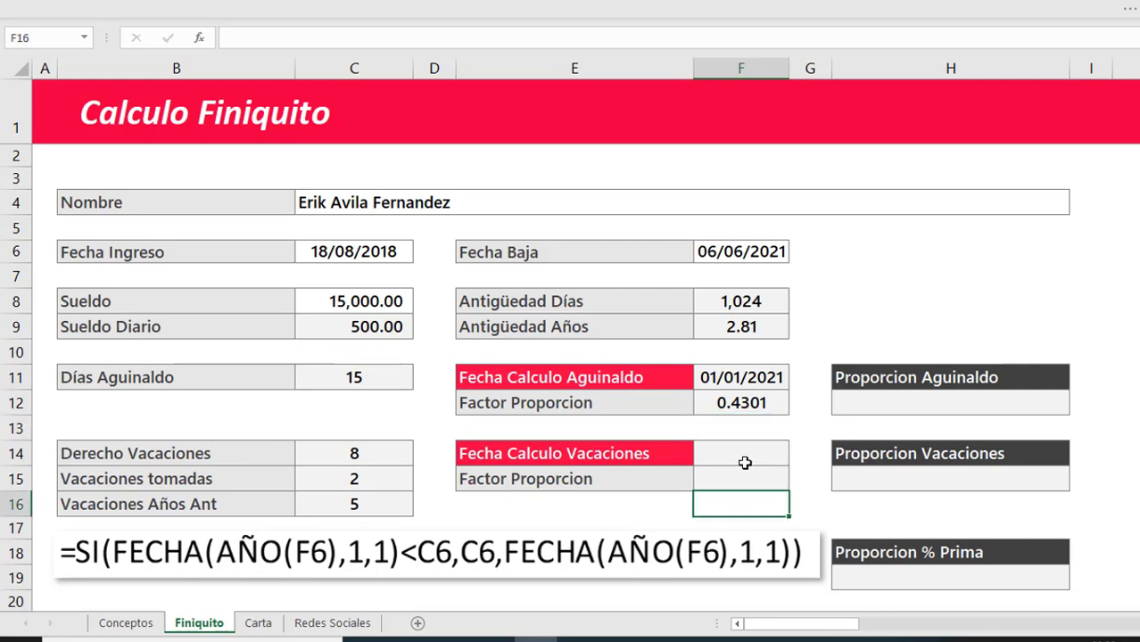
left_click(743, 462)
scroll(745, 463, "down", 1)
scroll(745, 463, "down", 1)
scroll(743, 461, "down", 1)
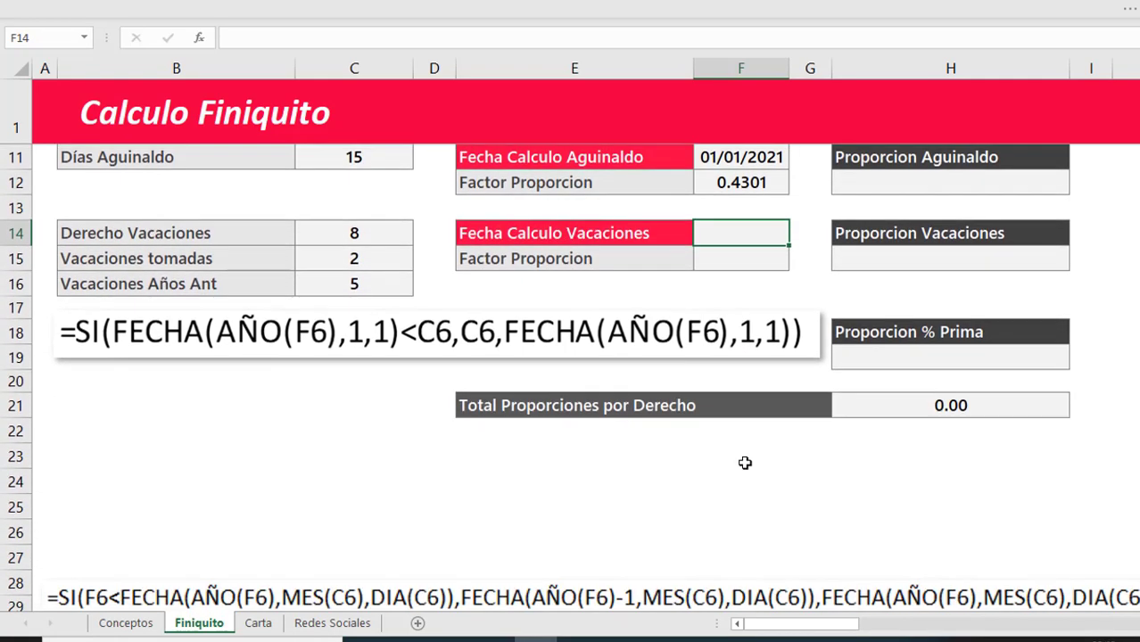
left_click(765, 577)
left_click_drag(766, 577, 759, 395)
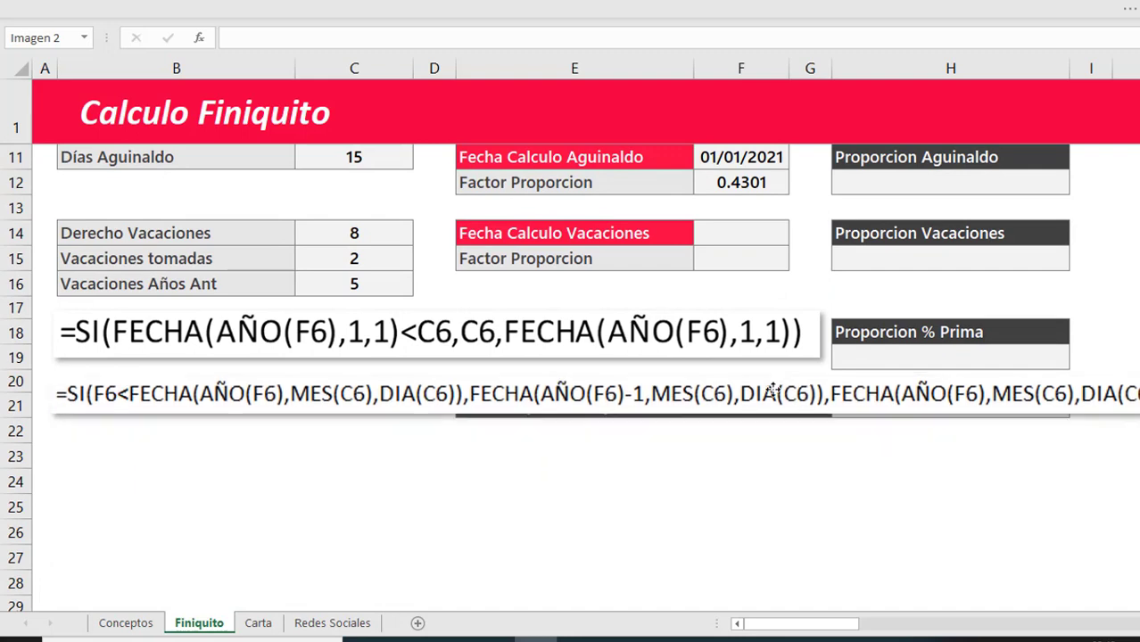
left_click_drag(675, 327, 683, 409)
left_click_drag(690, 489, 696, 542)
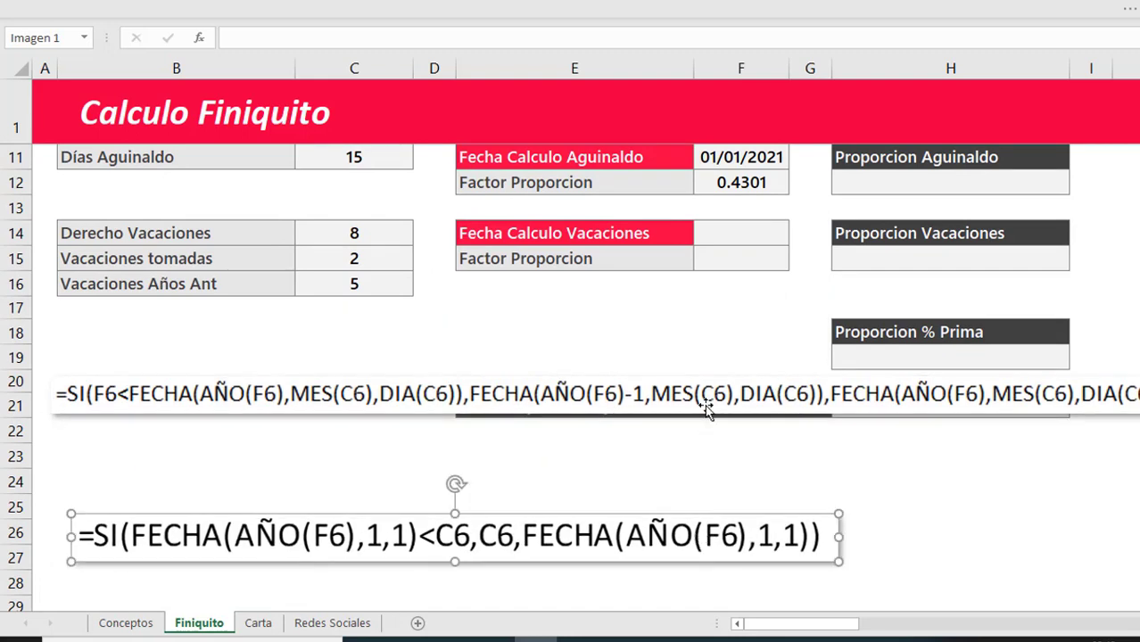
left_click_drag(702, 406, 700, 335)
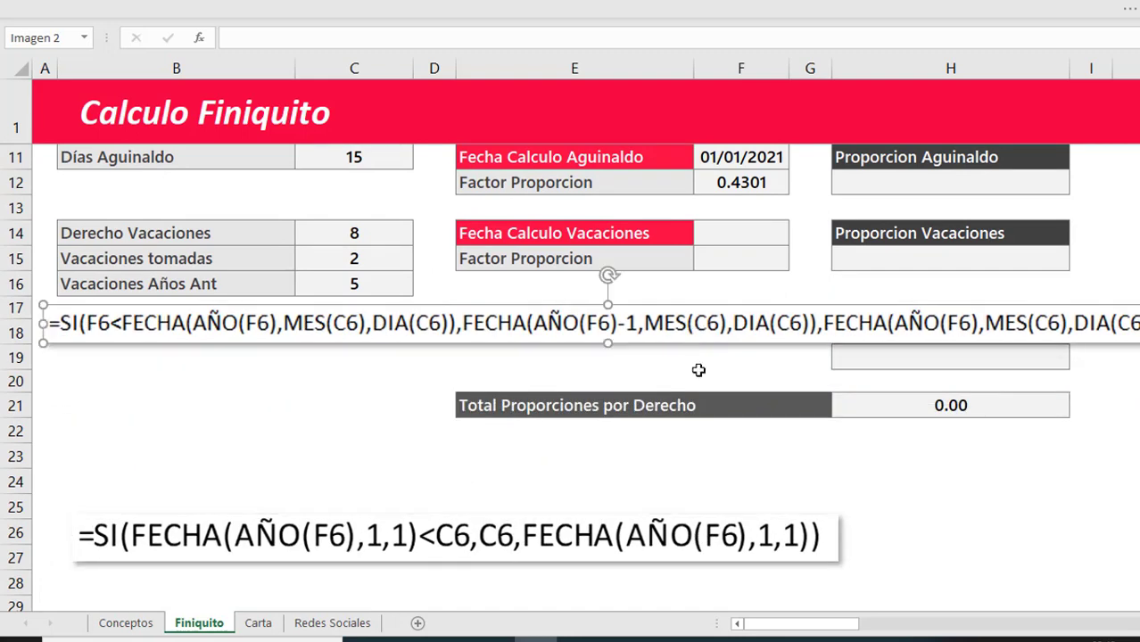
scroll(701, 368, "up", 2)
left_click(750, 386)
scroll(618, 440, "up", 1)
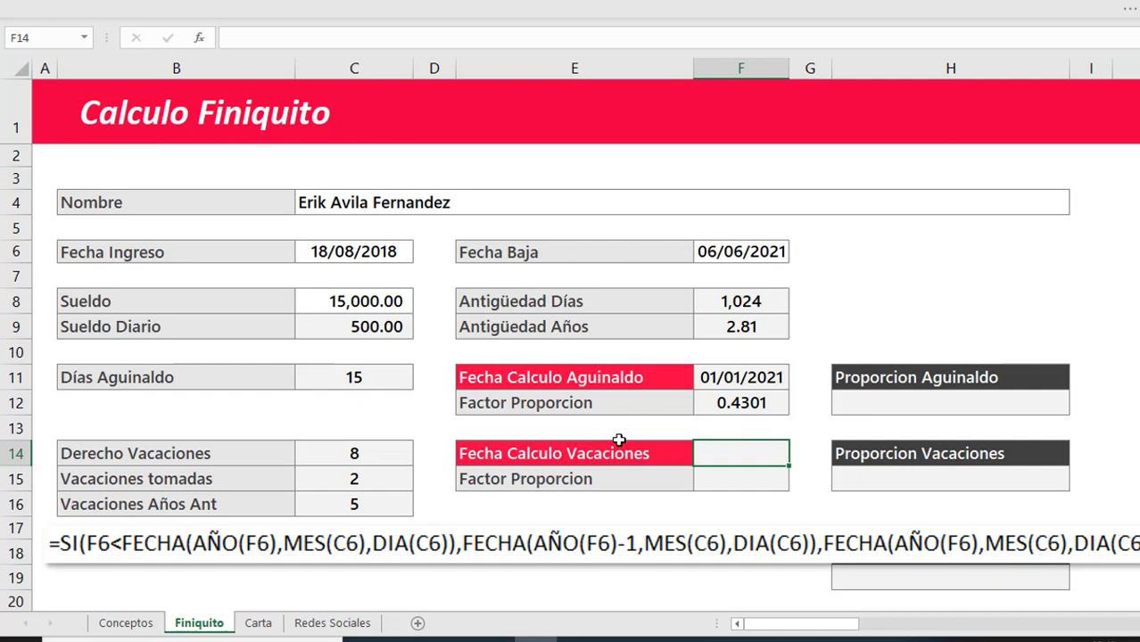
In F14, type =si(F6<fecha(año(F6),mes(C6),dia(C6)) as the anniversary condition
type("=")
type("si")
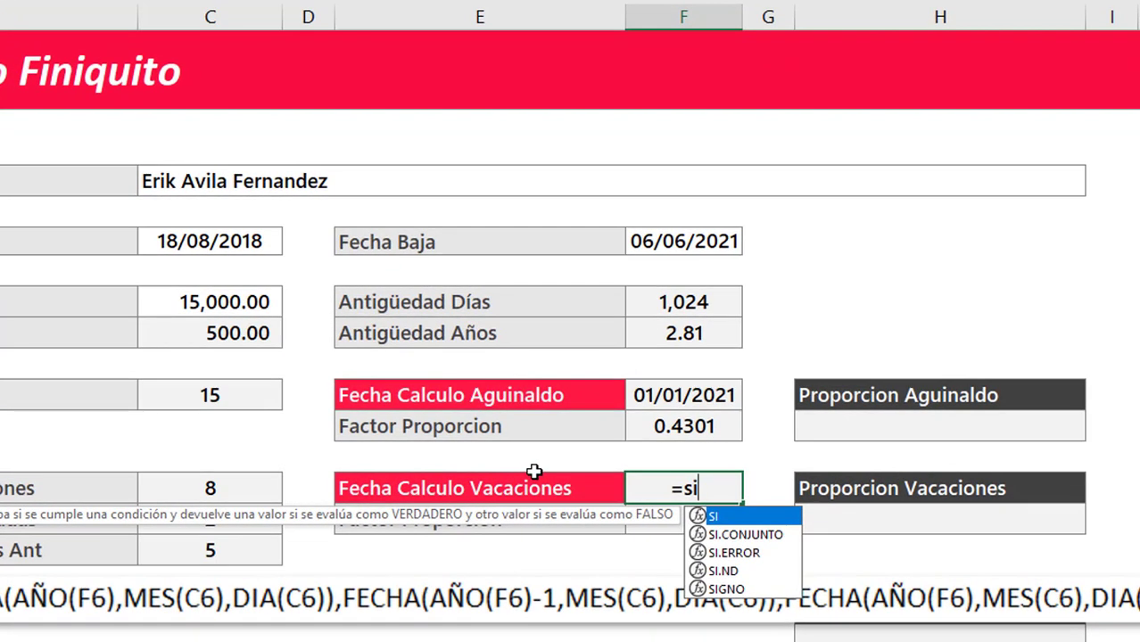
type("(")
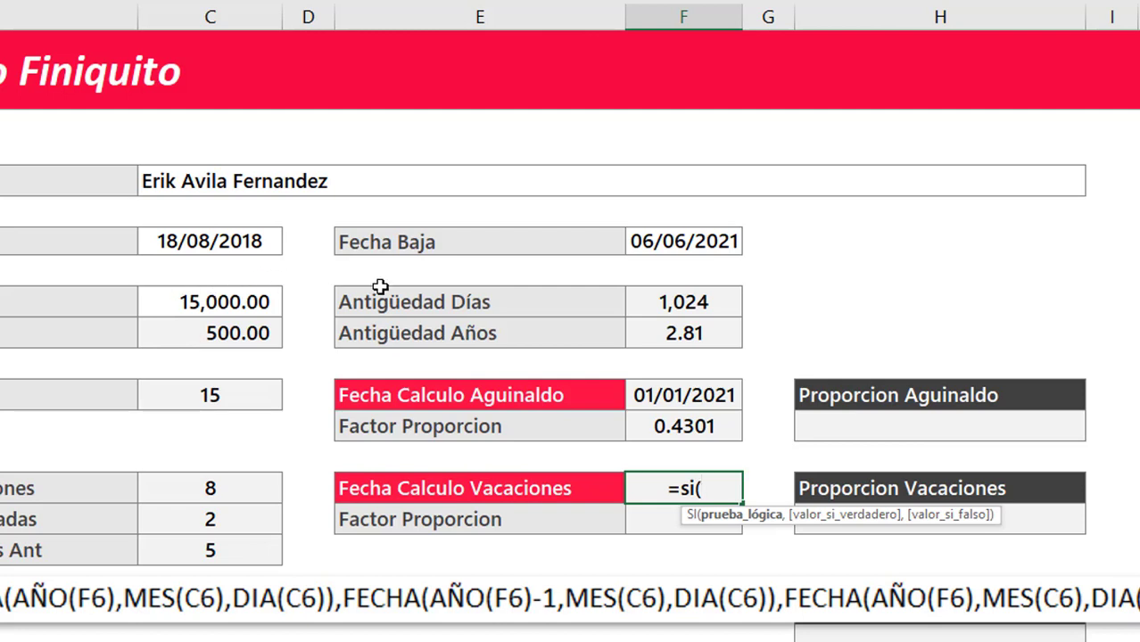
left_click(656, 241)
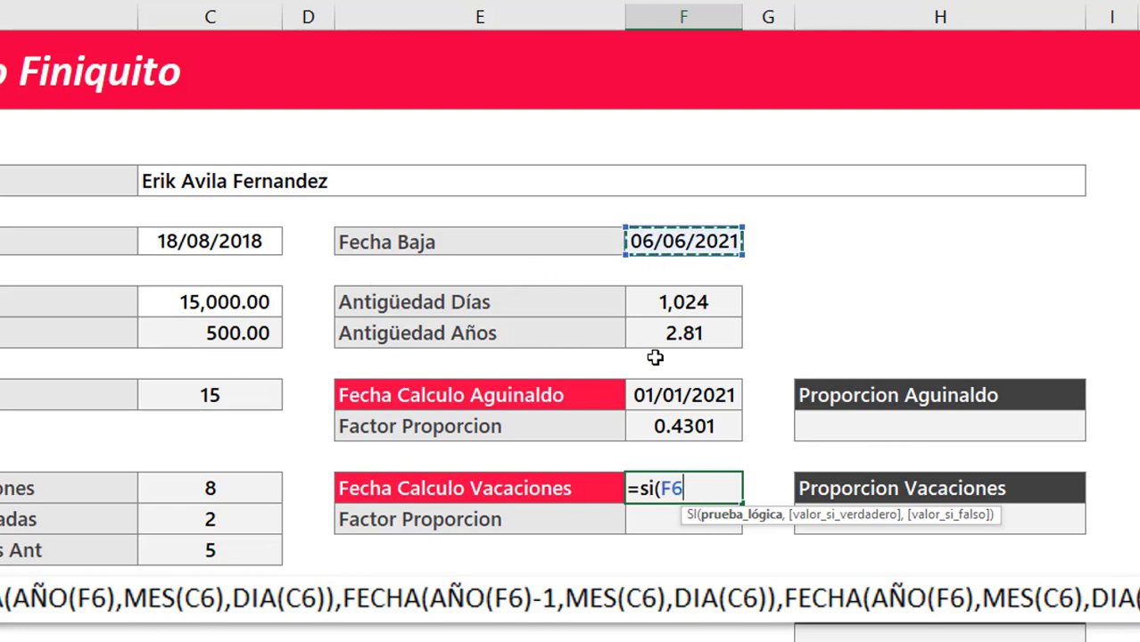
type("<")
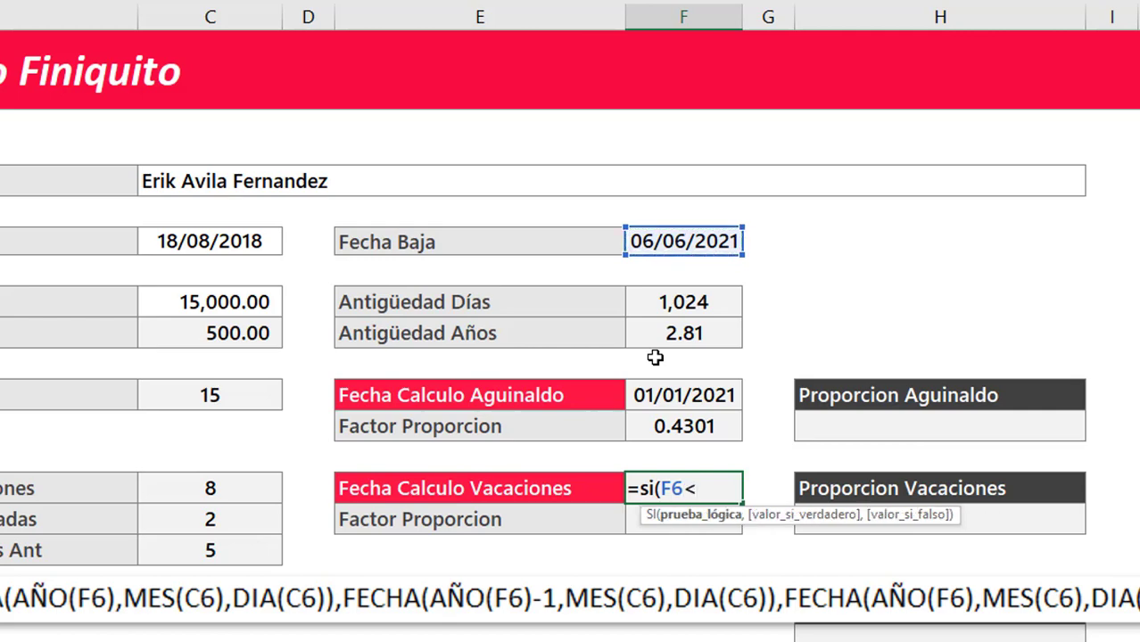
type("fecha(")
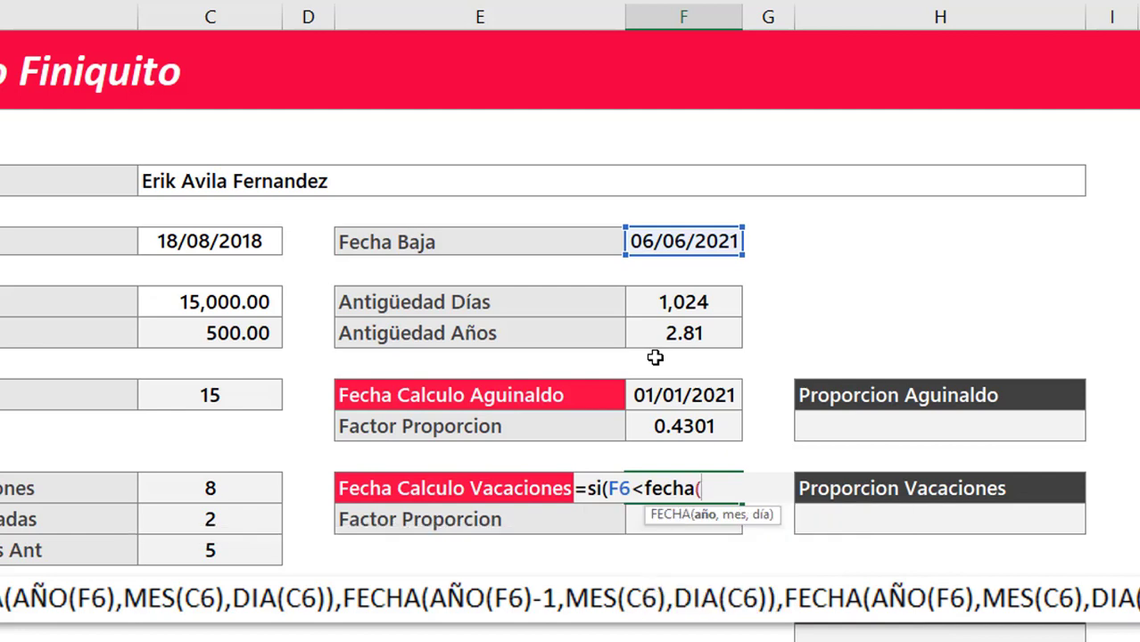
type("año")
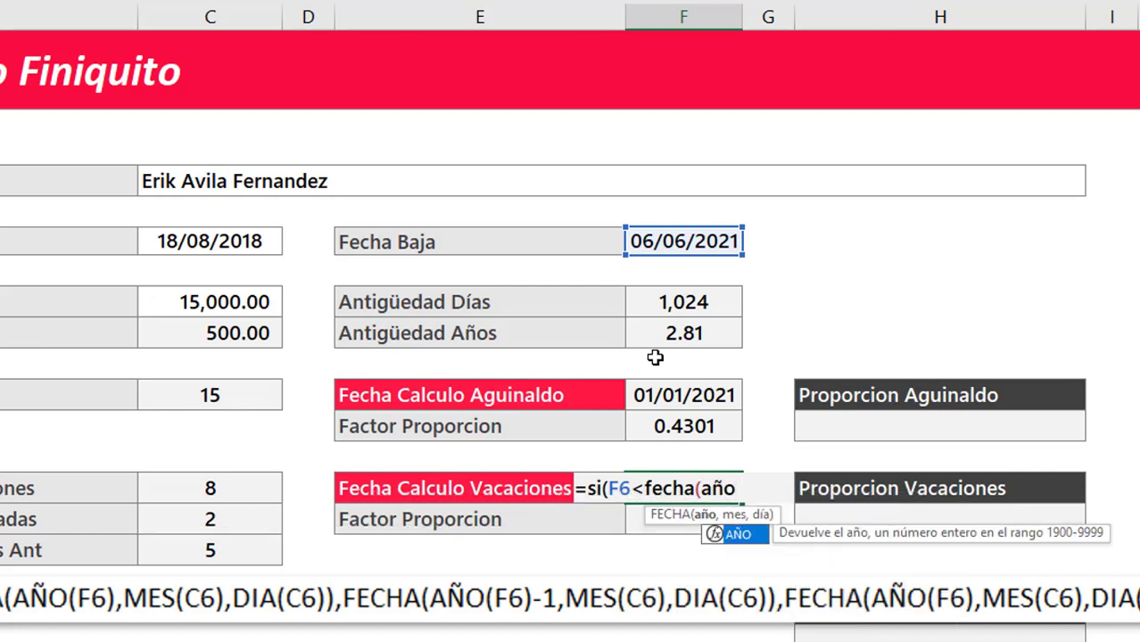
type("(")
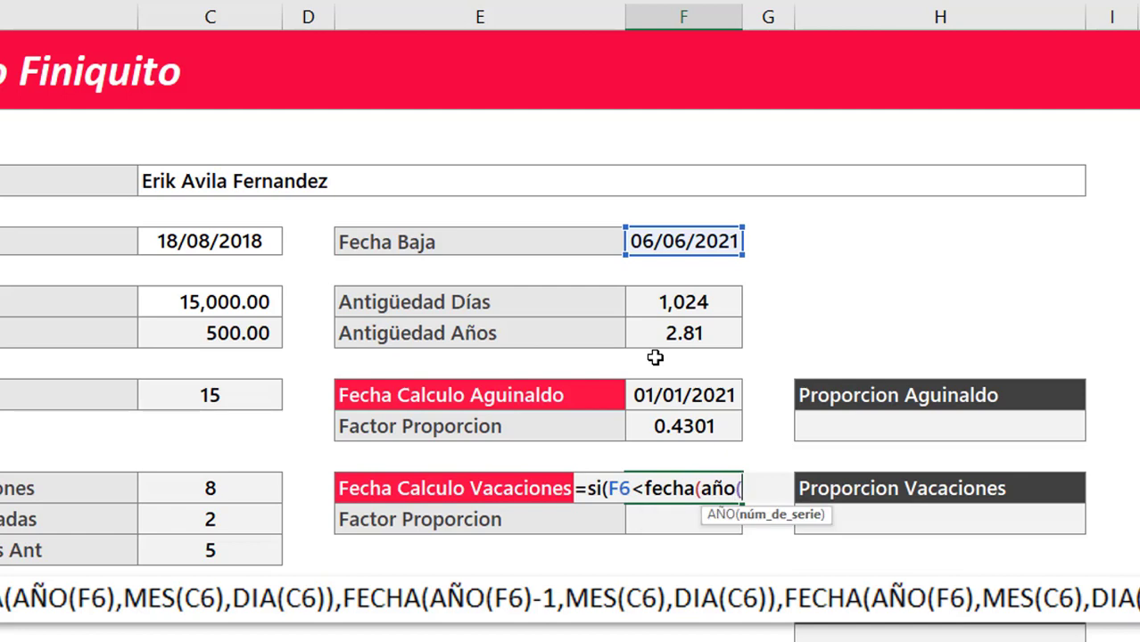
left_click(676, 241)
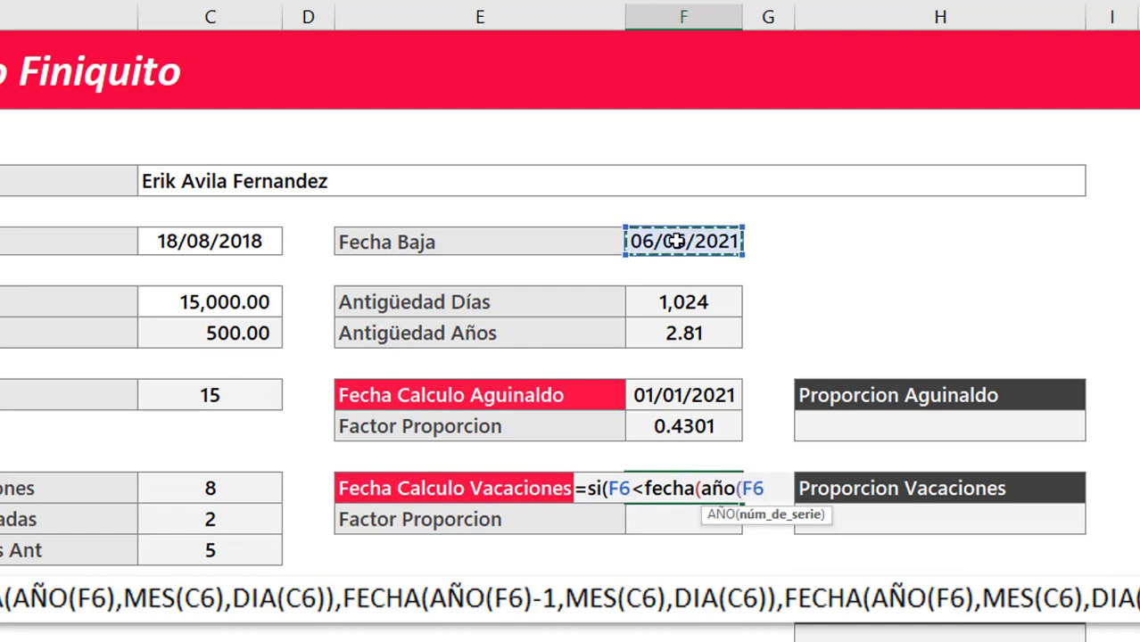
type(")")
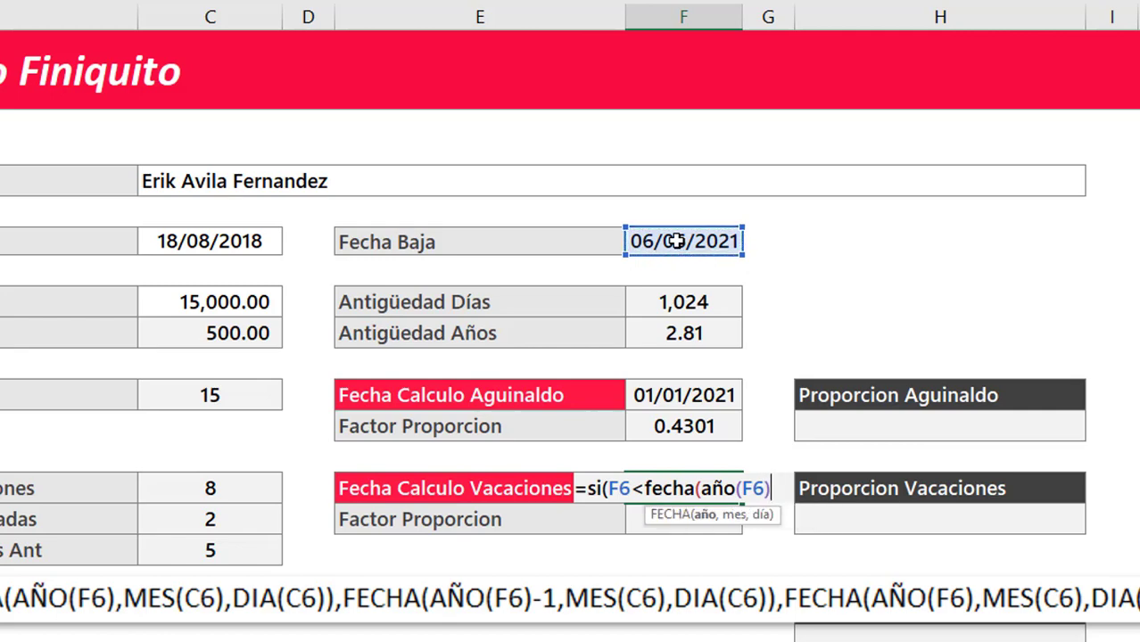
type(",mes")
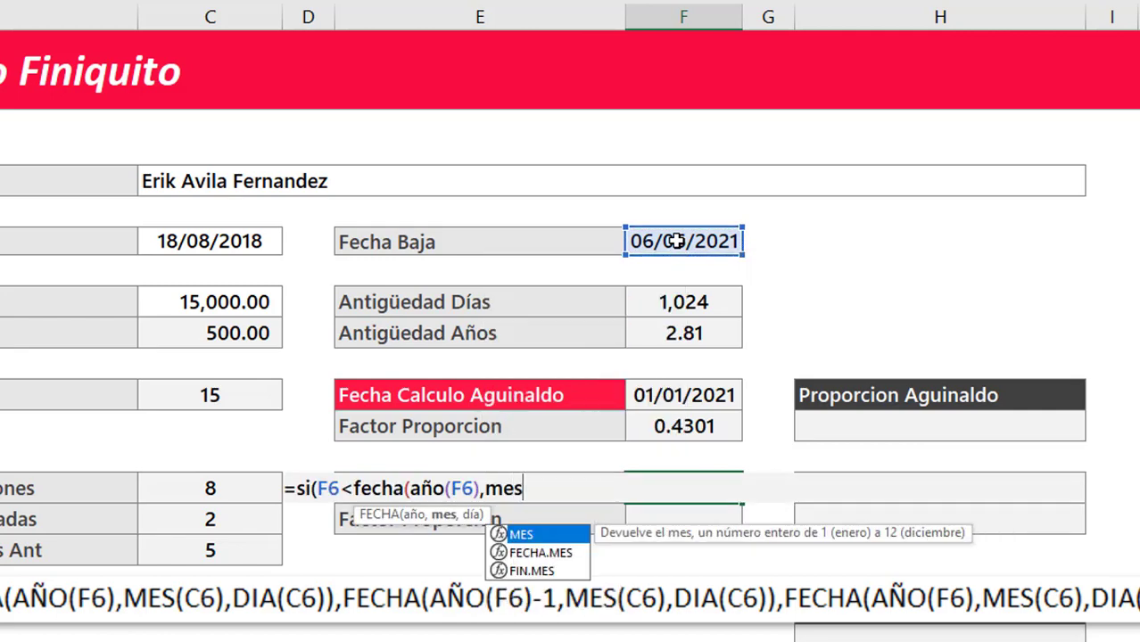
type("(")
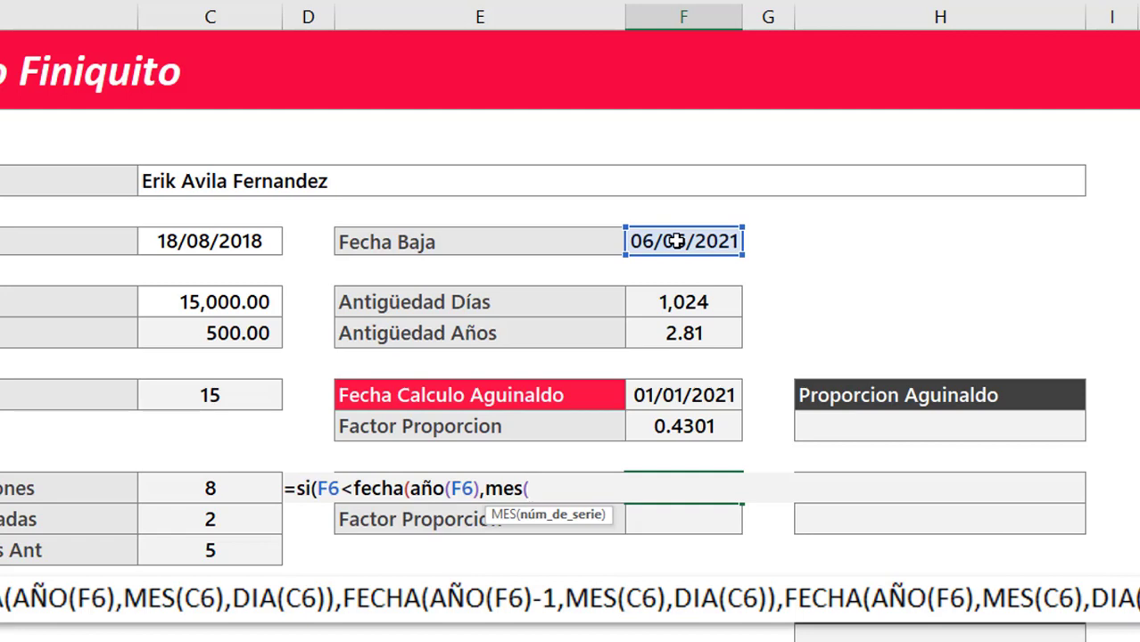
left_click(189, 242)
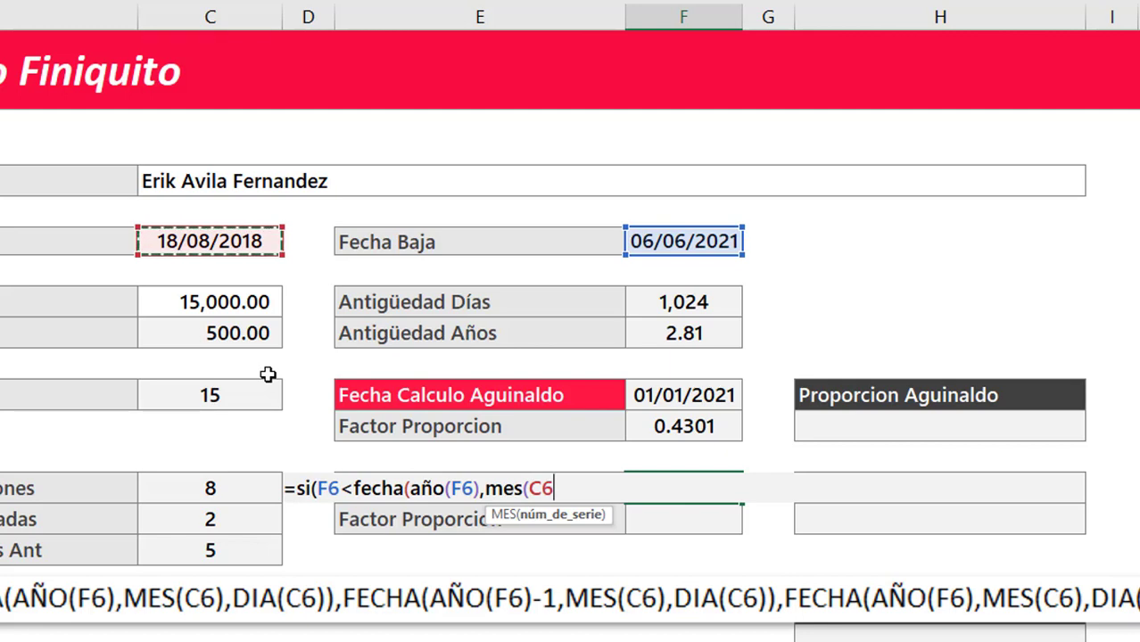
type(")")
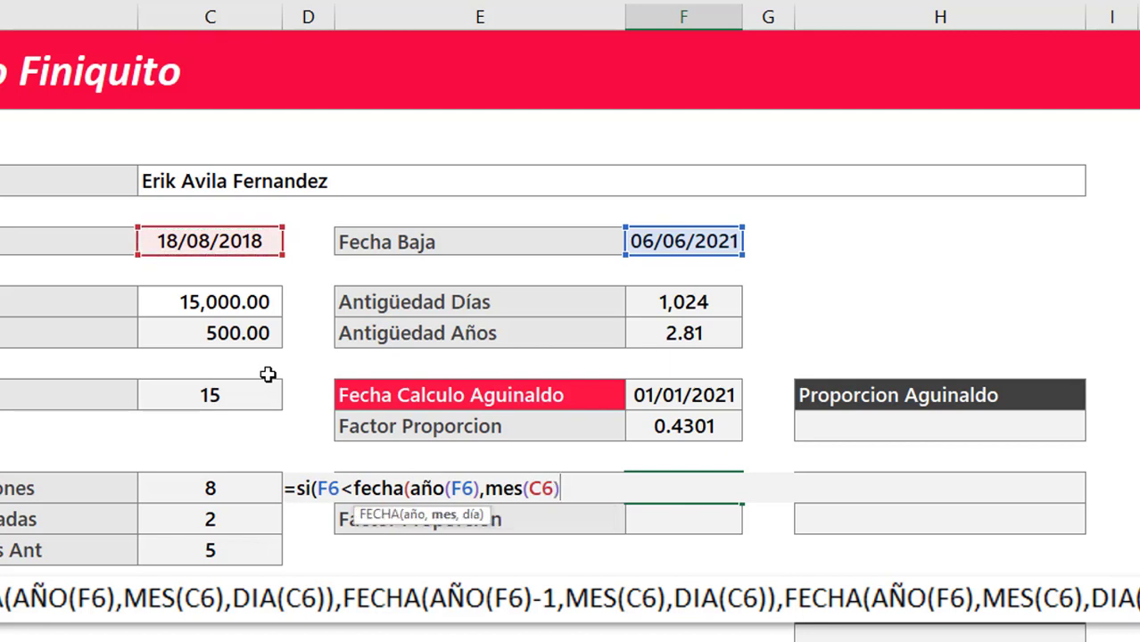
type(",")
type("dia(")
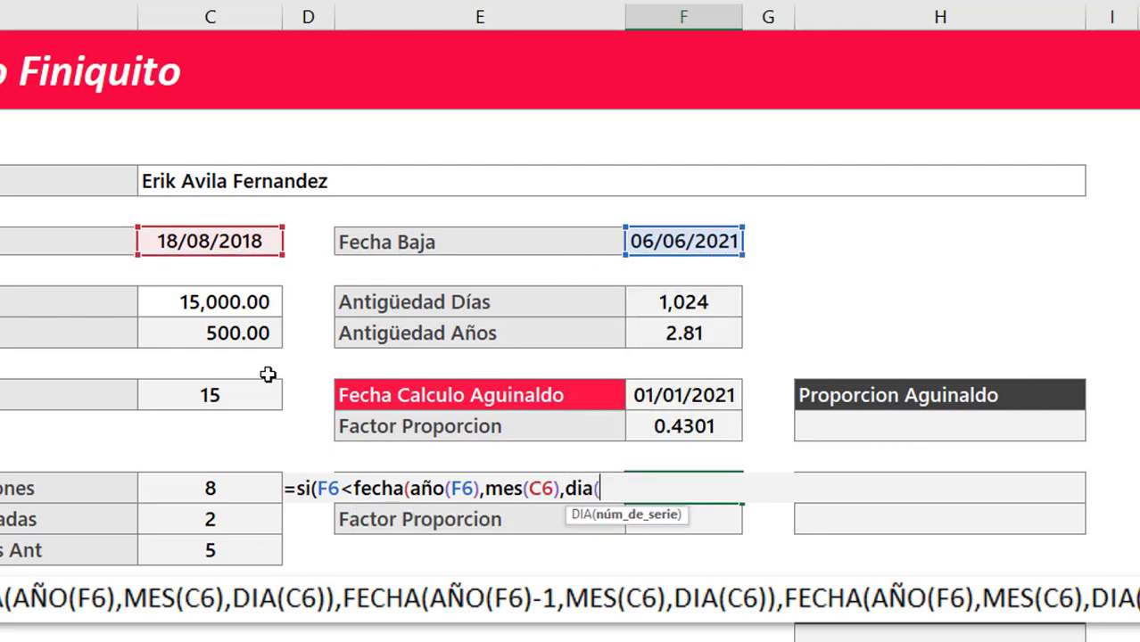
left_click(239, 245)
type(")")
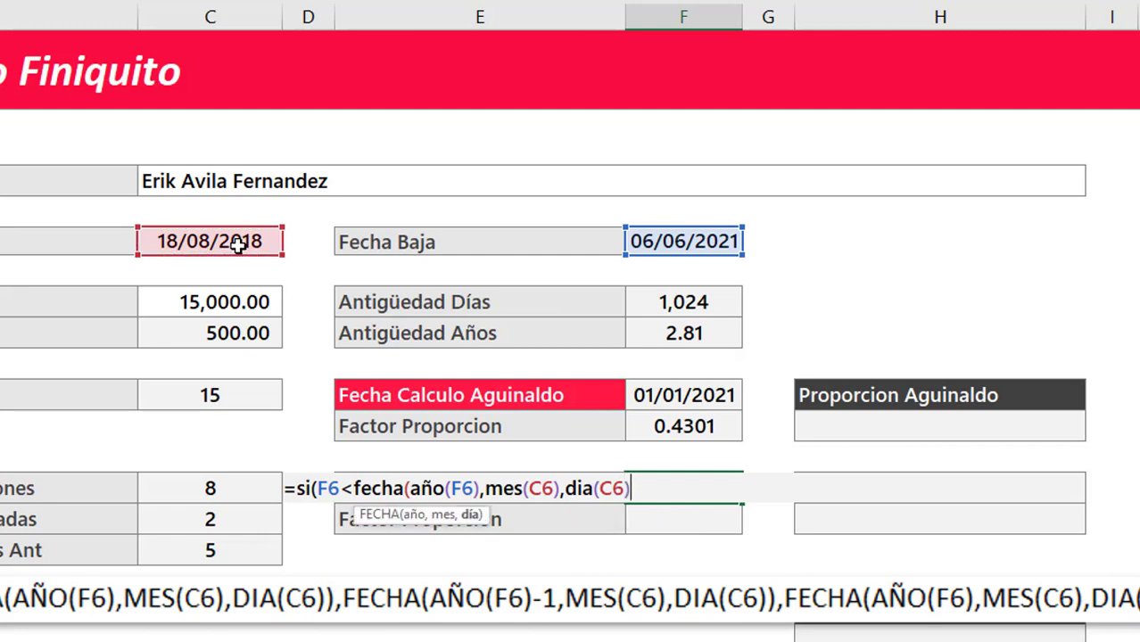
type(")")
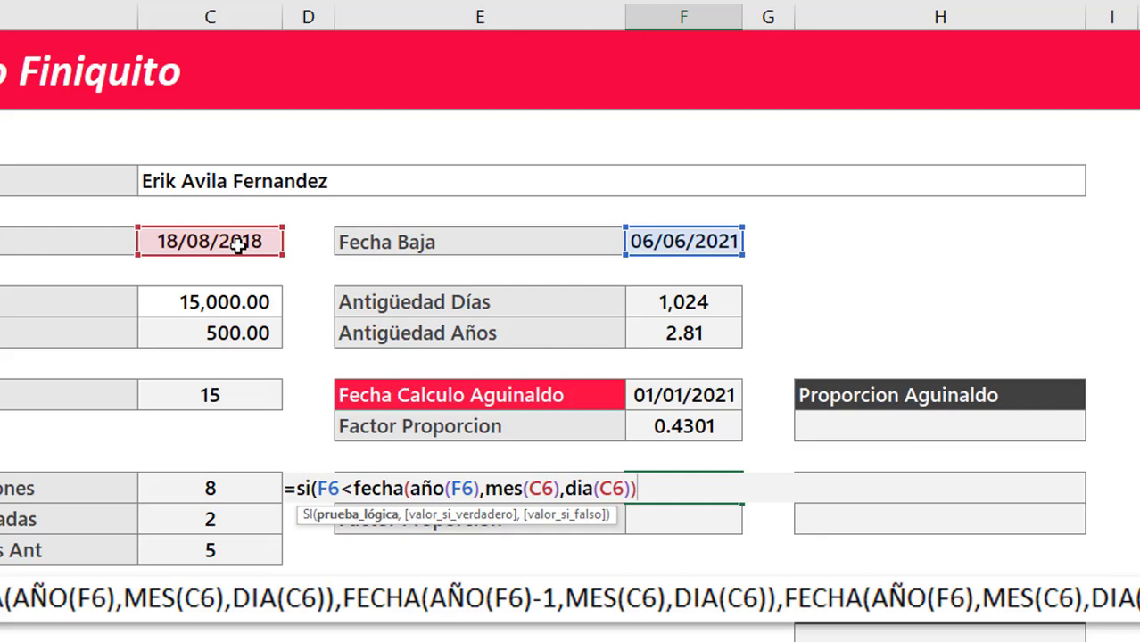
Add the true branch fecha(año(F6)-1,mes(C6),dia(C6)) and begin the false branch fecha(año(
type(",")
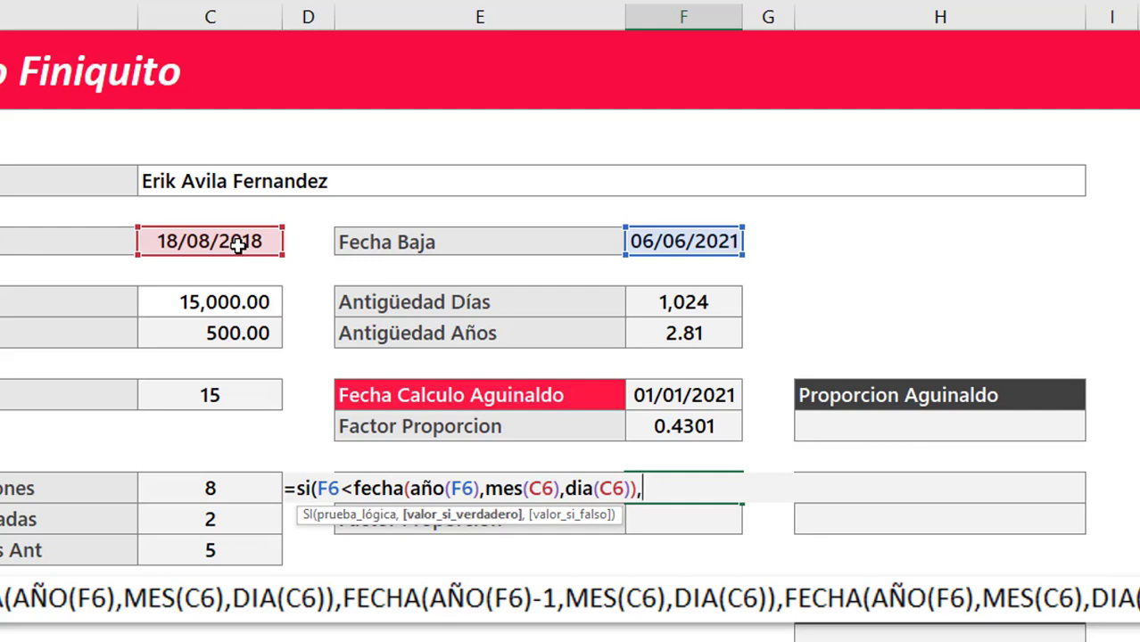
type("fecah")
key("BackSpace")
key("BackSpace")
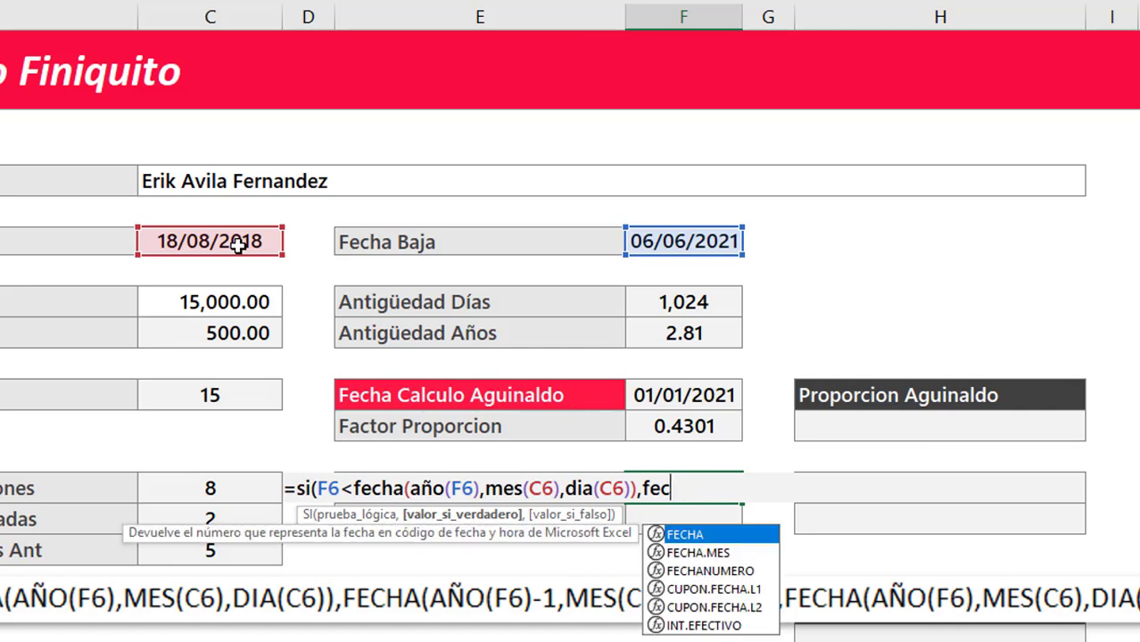
type("ha")
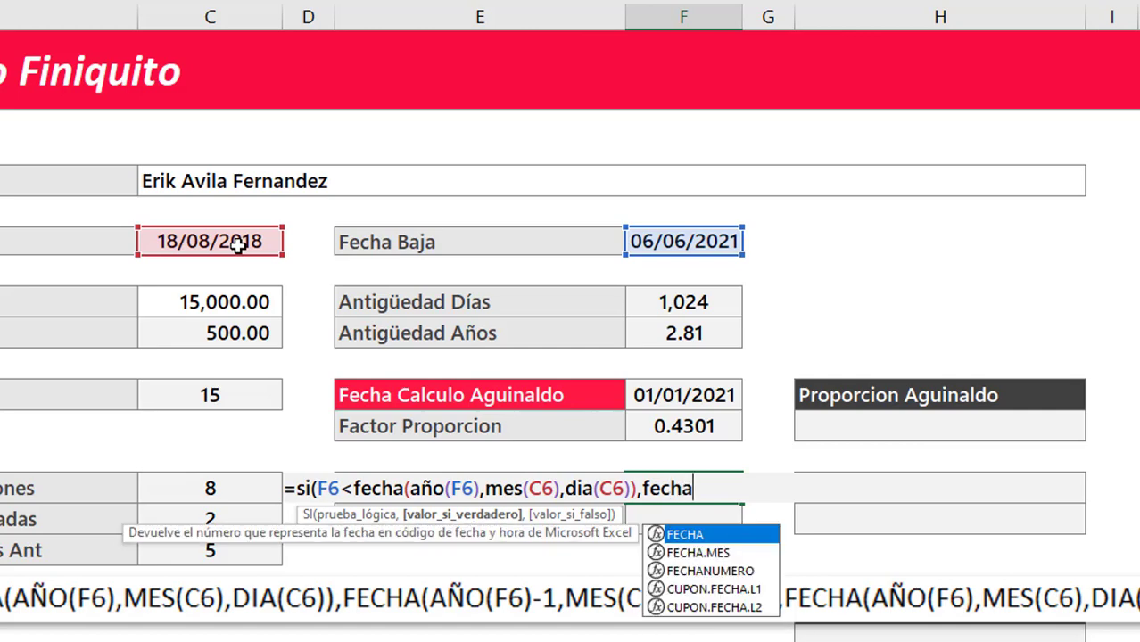
type("(añ")
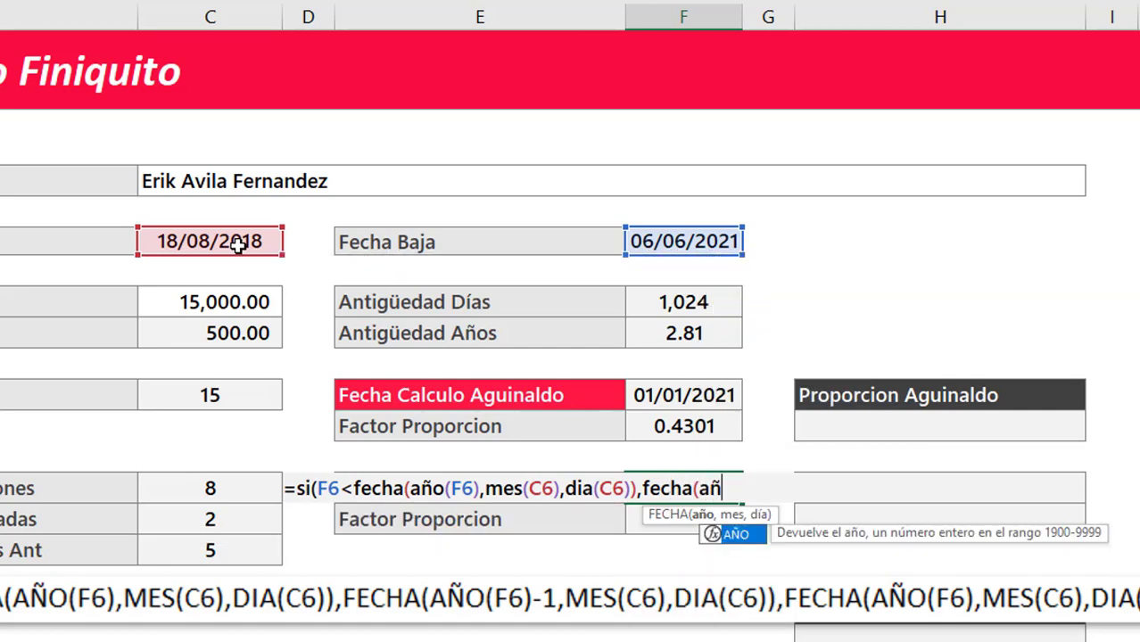
type("o(")
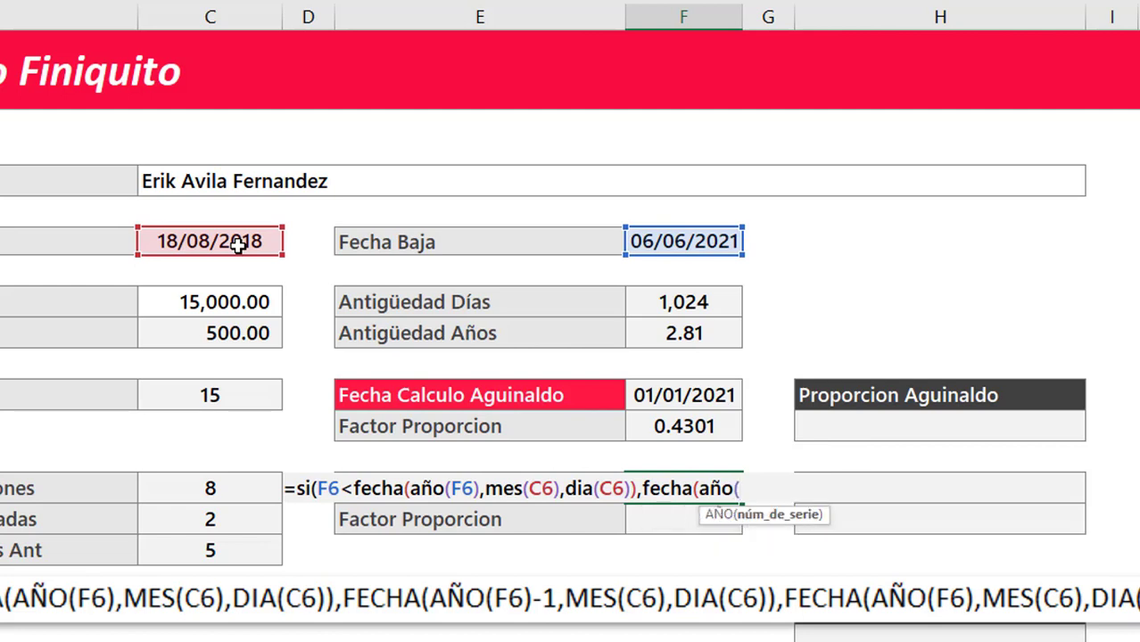
left_click(670, 242)
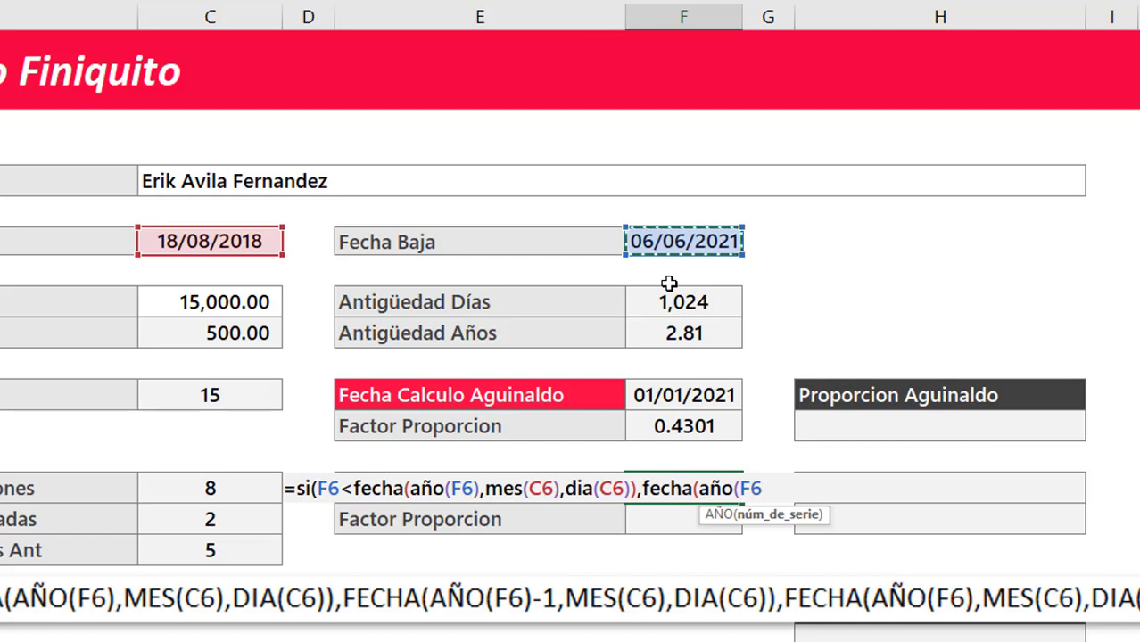
type(")")
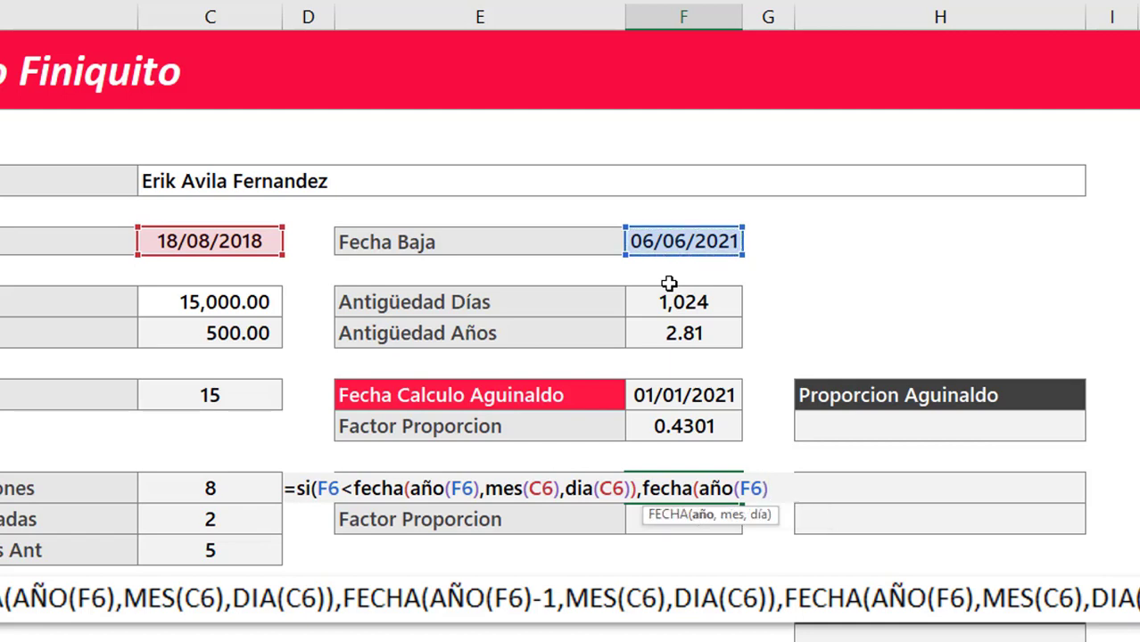
type("-")
type("1")
type(",")
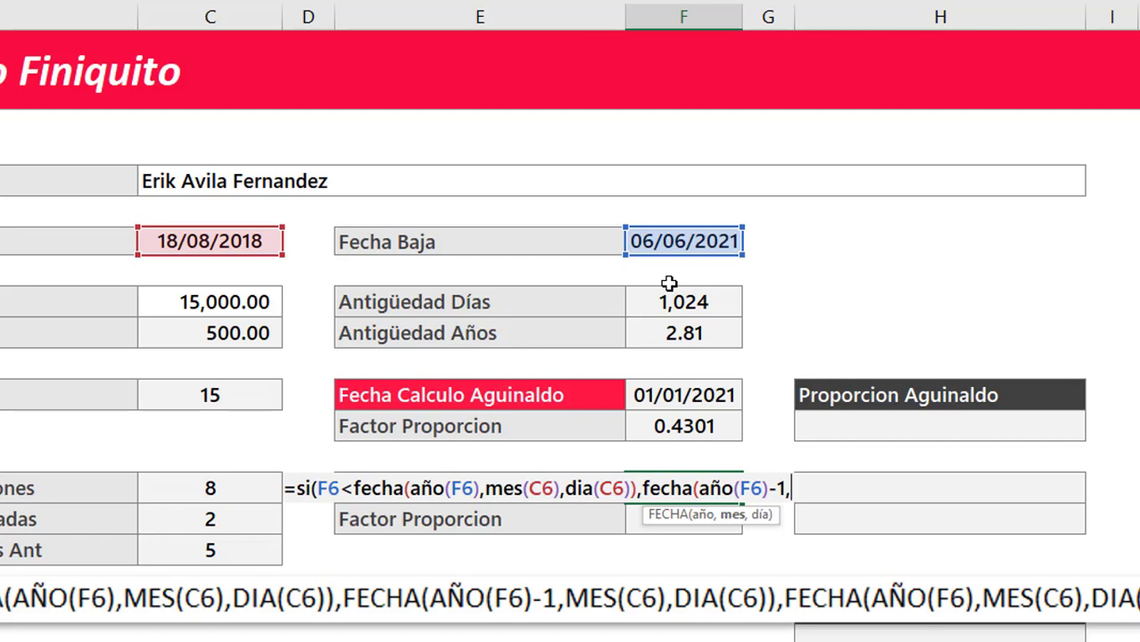
type("m")
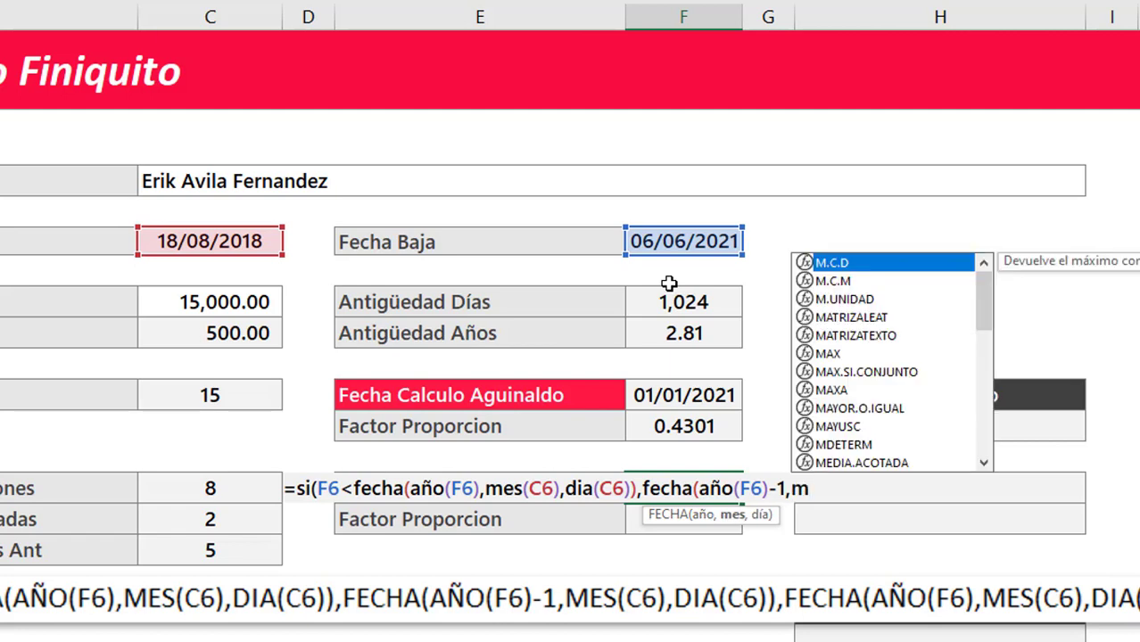
type("es(")
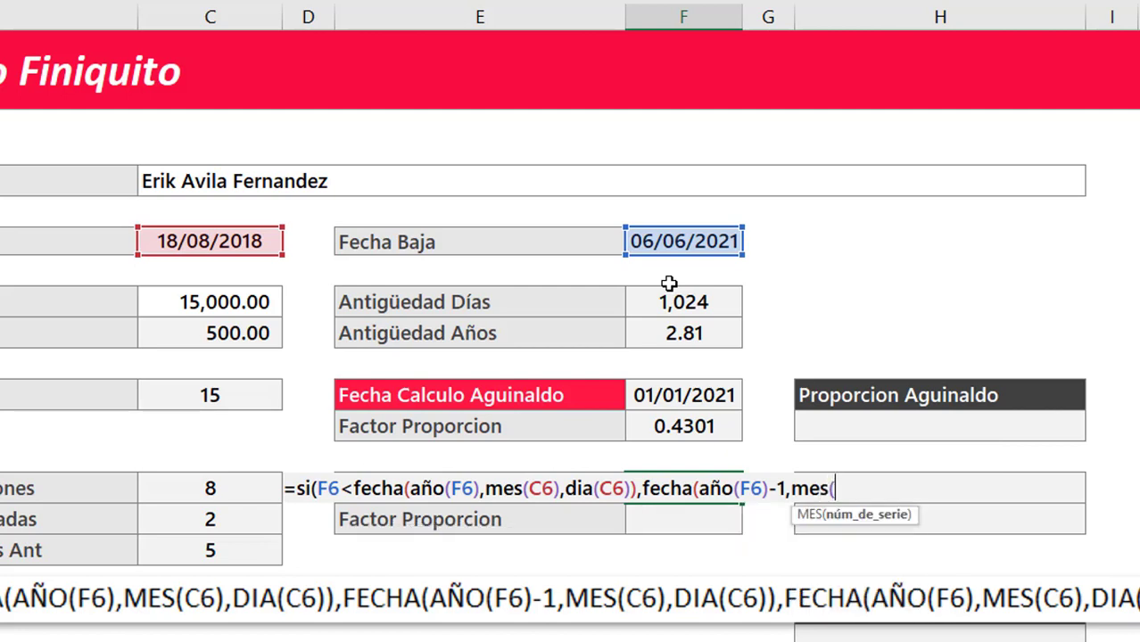
left_click(237, 243)
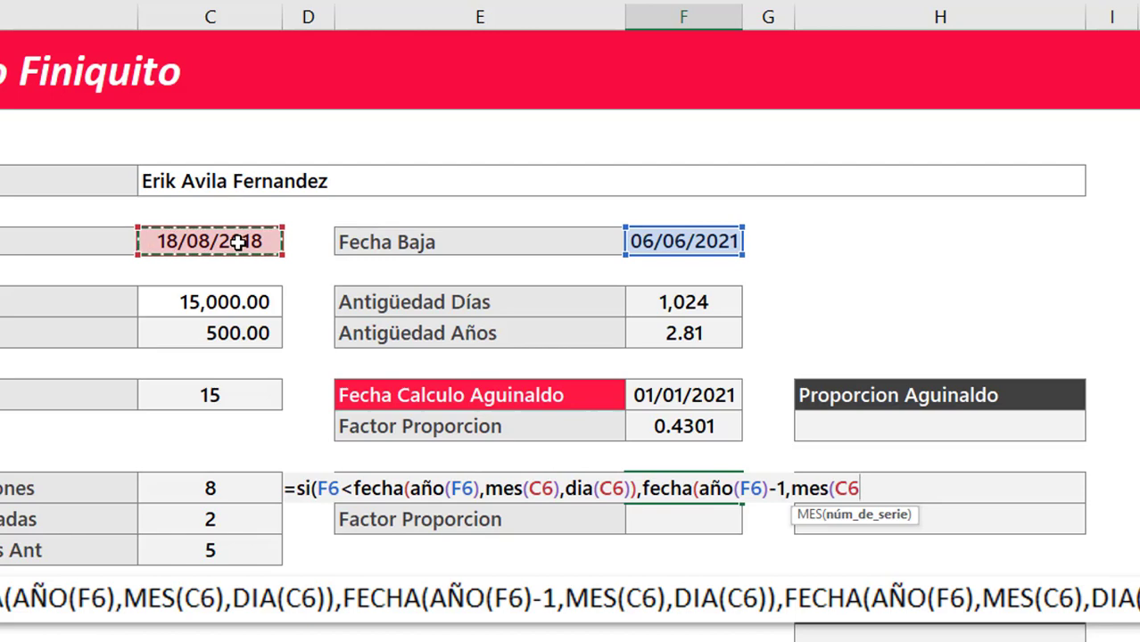
type(")")
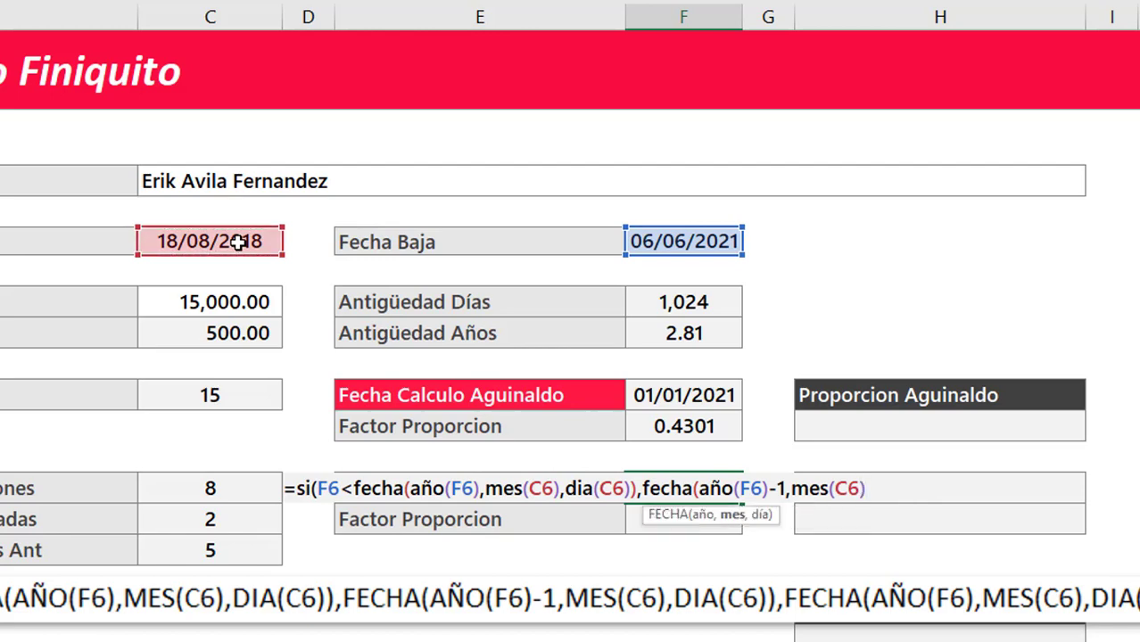
type(",dia")
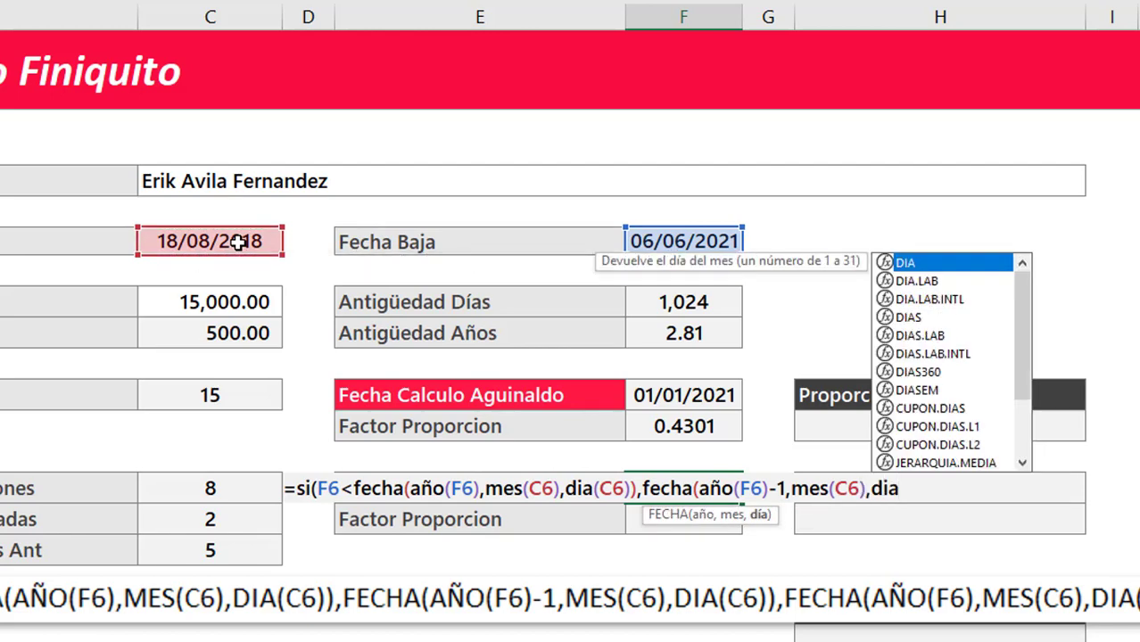
type("(")
left_click(237, 243)
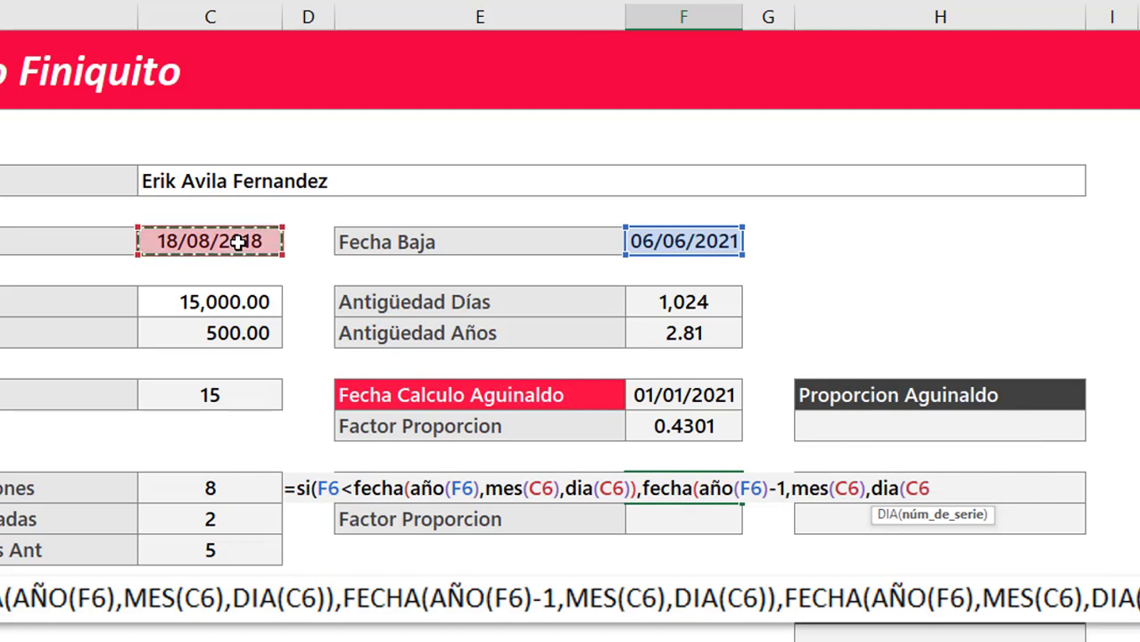
type(")")
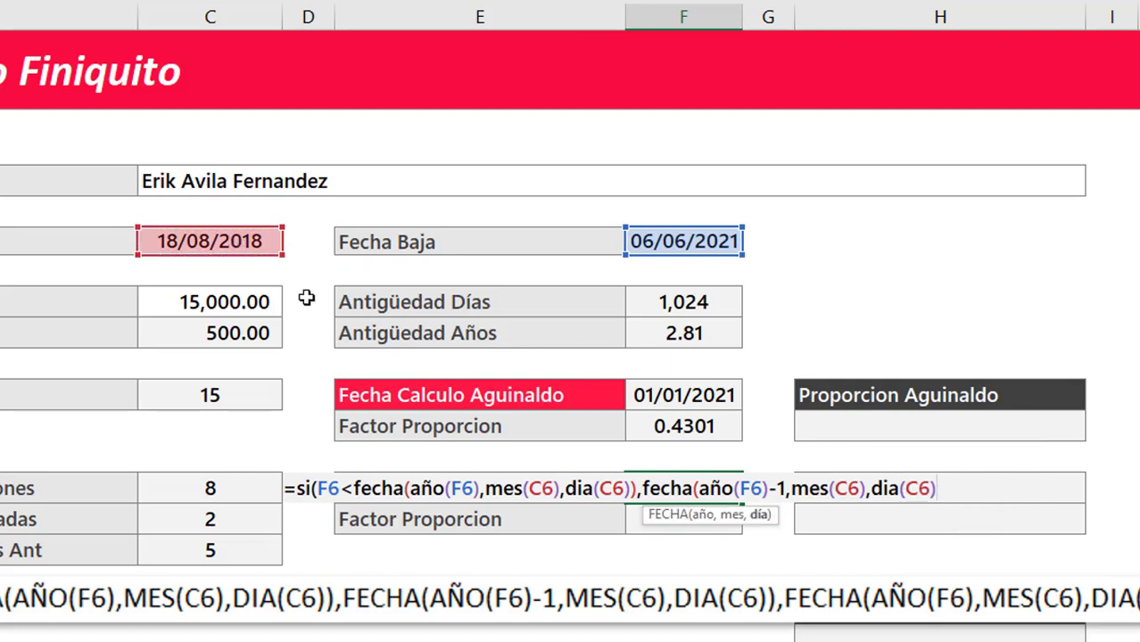
type(")")
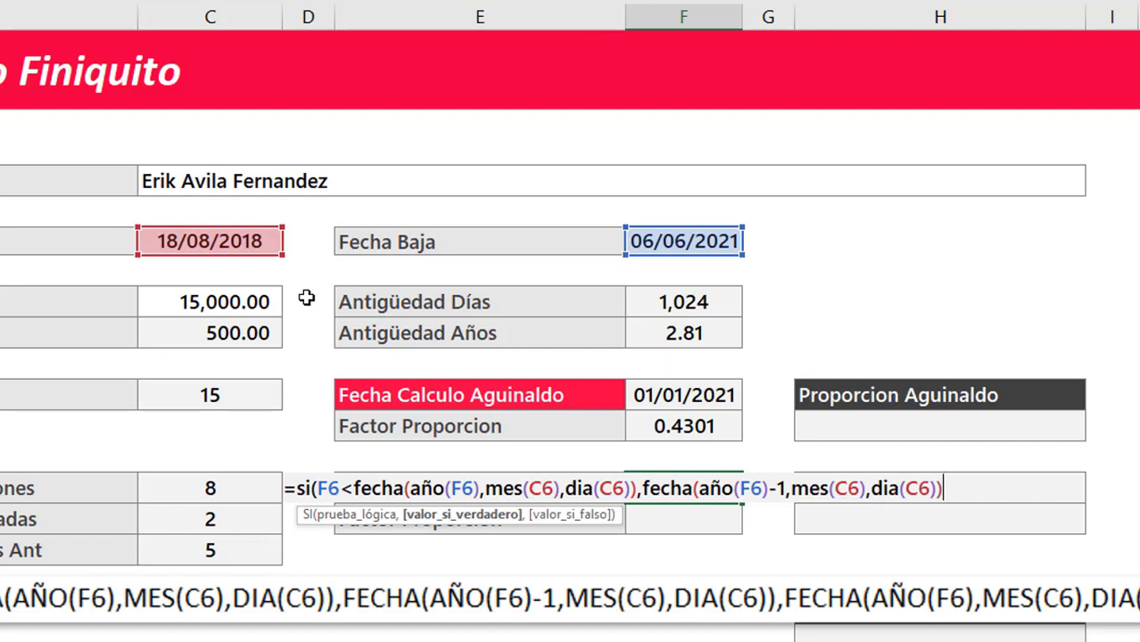
type(",")
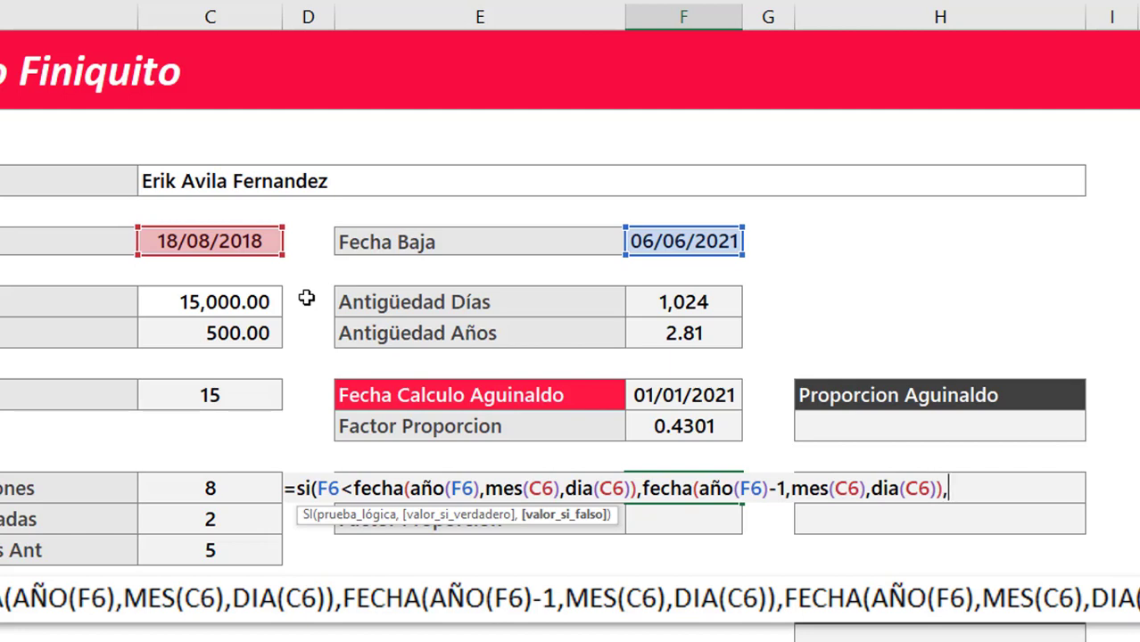
type("fec")
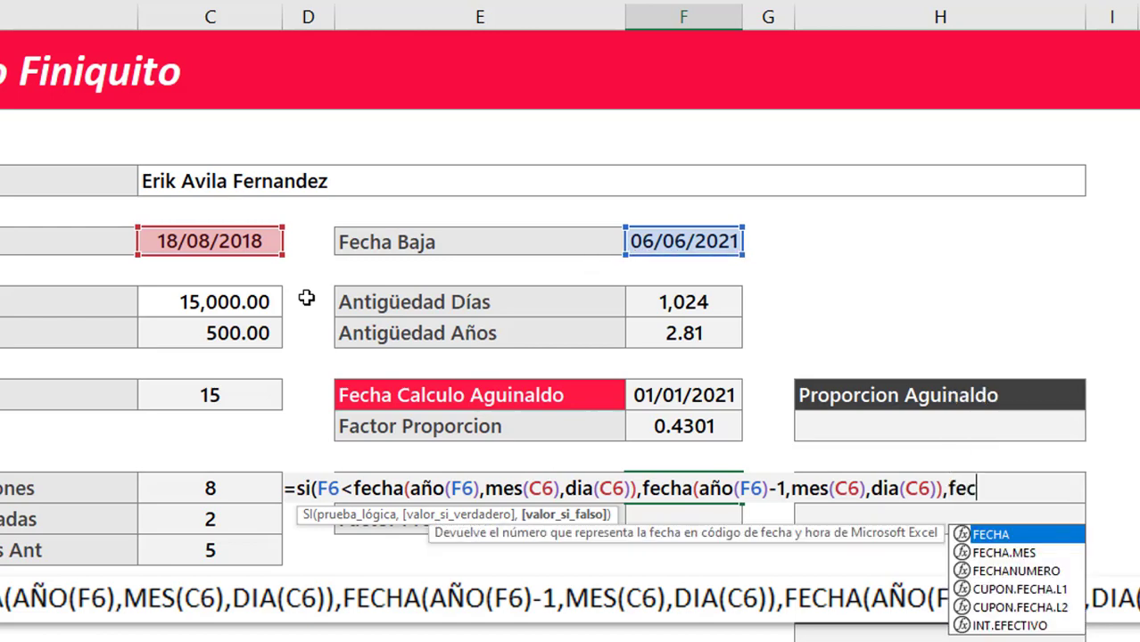
type("ha")
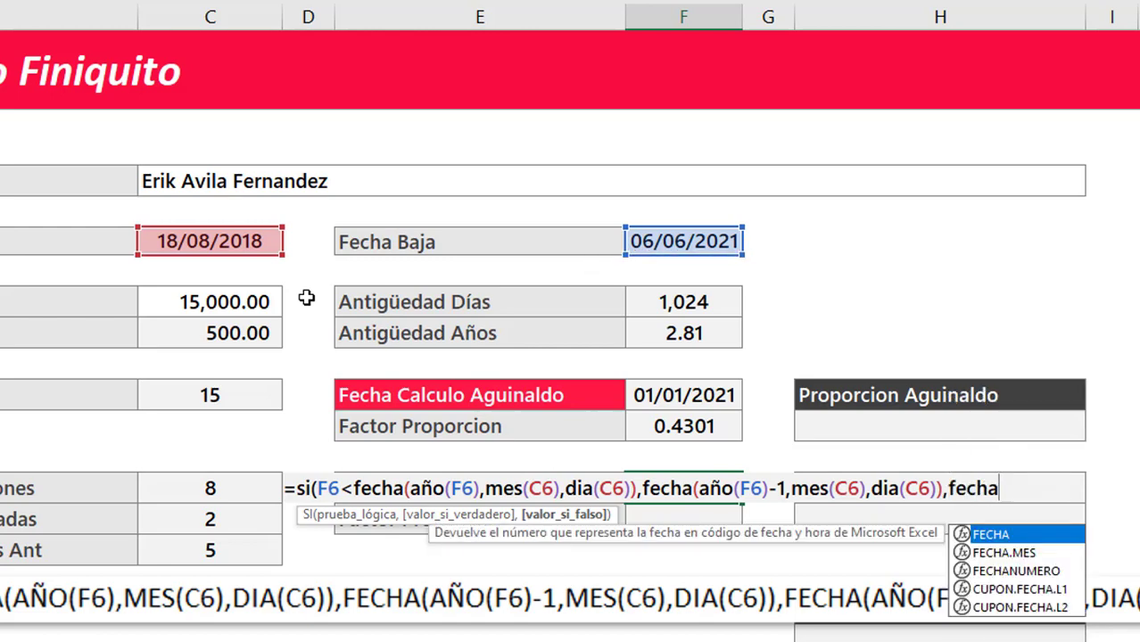
type("(año(")
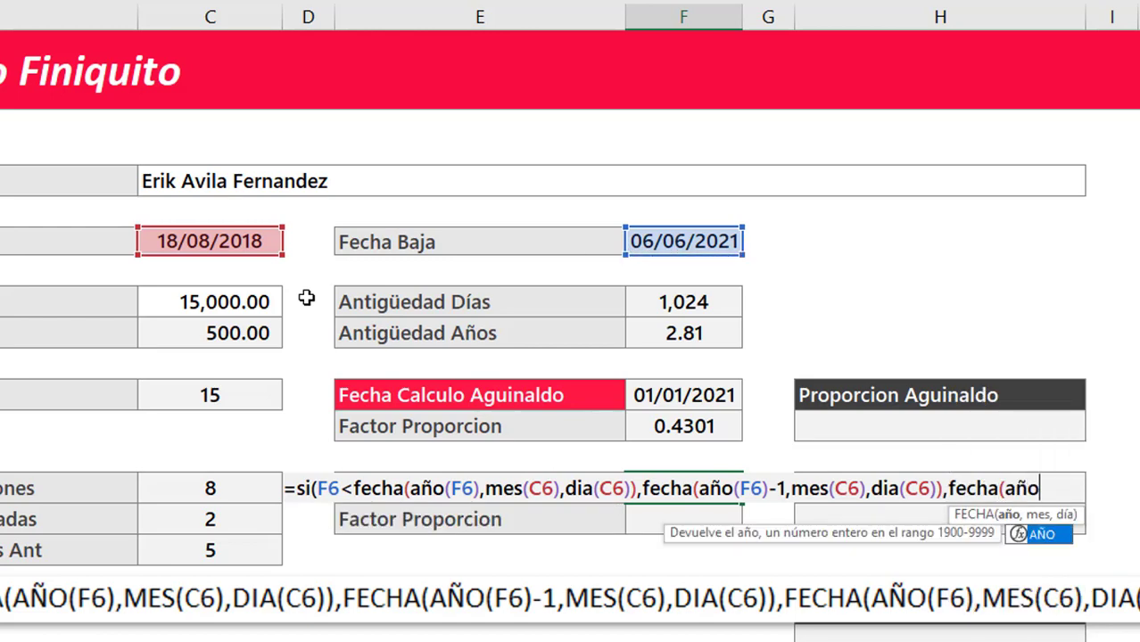
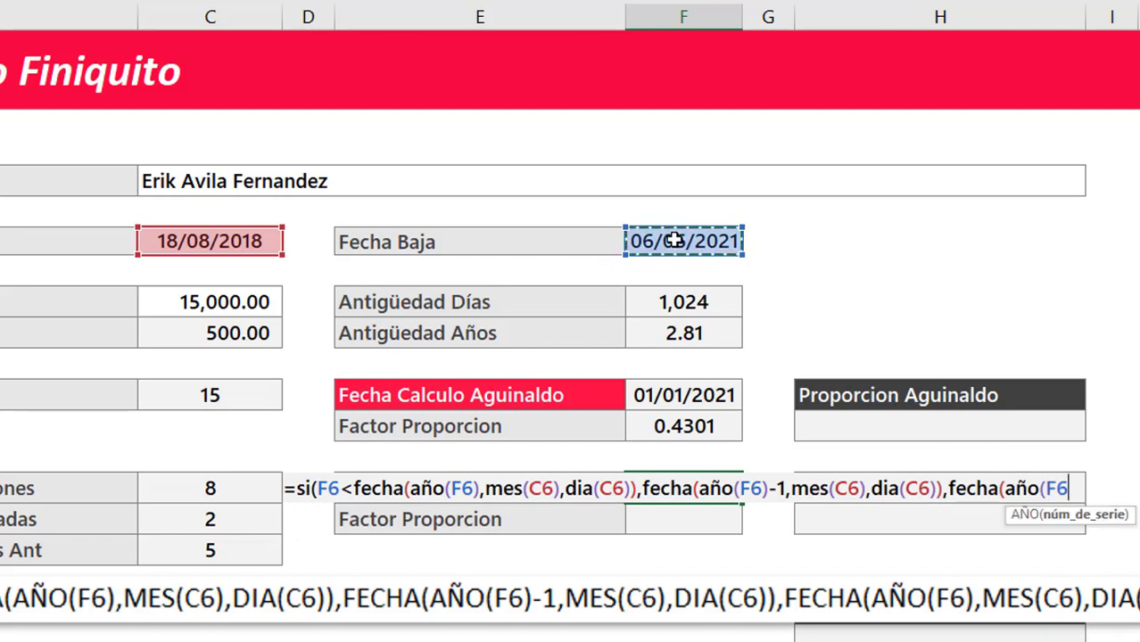
Finish the F14 formula with MES(C6) and DIA(C6) so Fecha Calculo Vacaciones returns 18/08/2020
type(")")
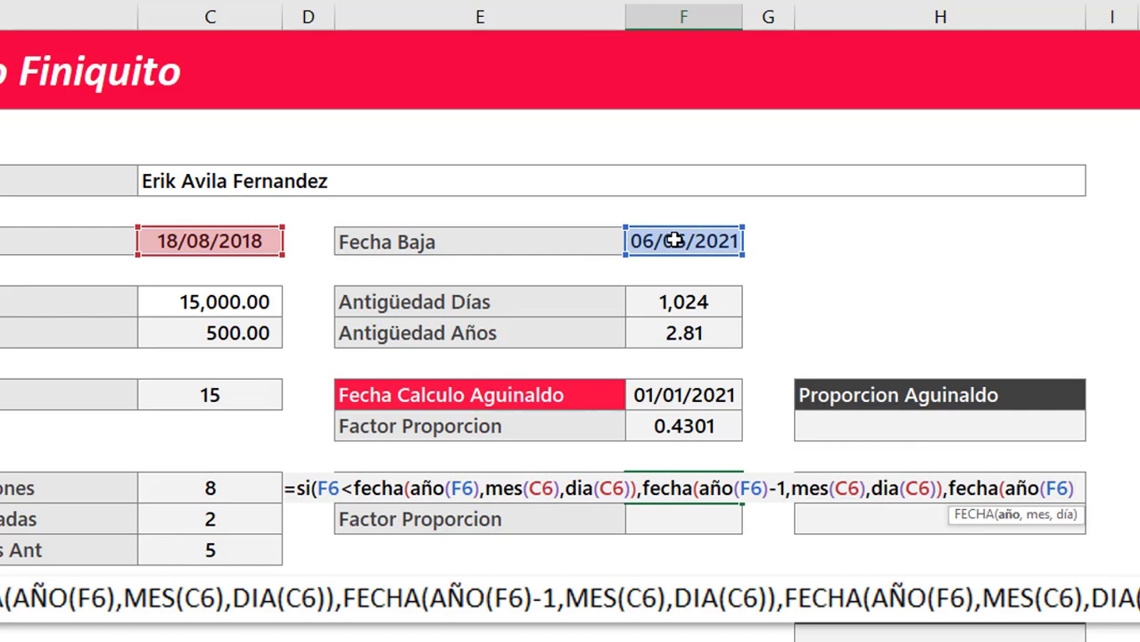
type(",")
type("mes(")
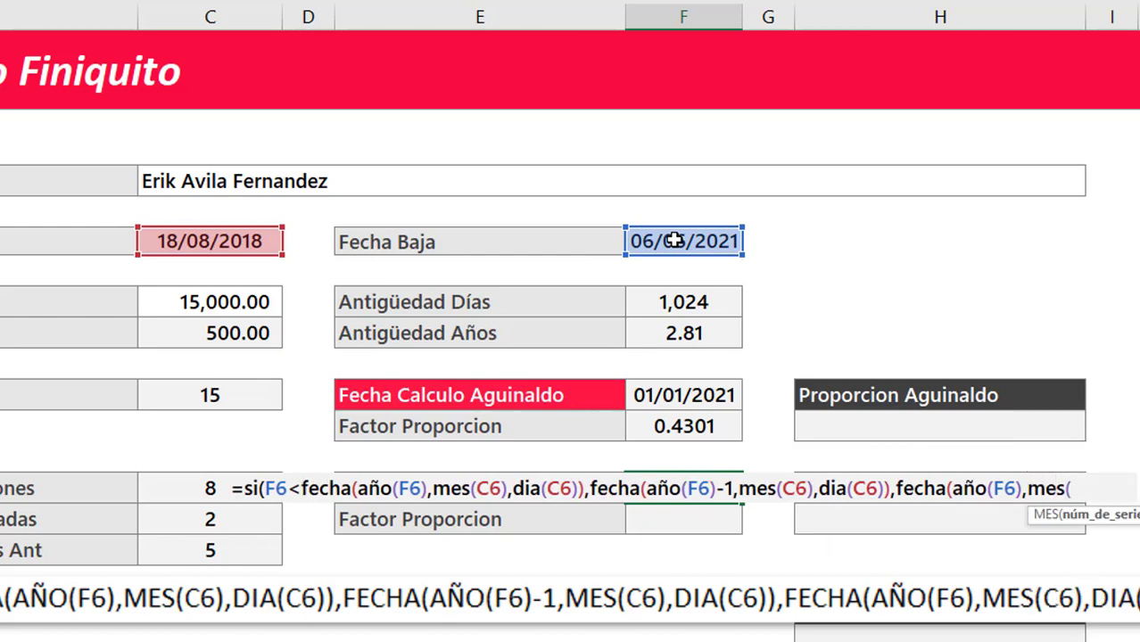
left_click(207, 242)
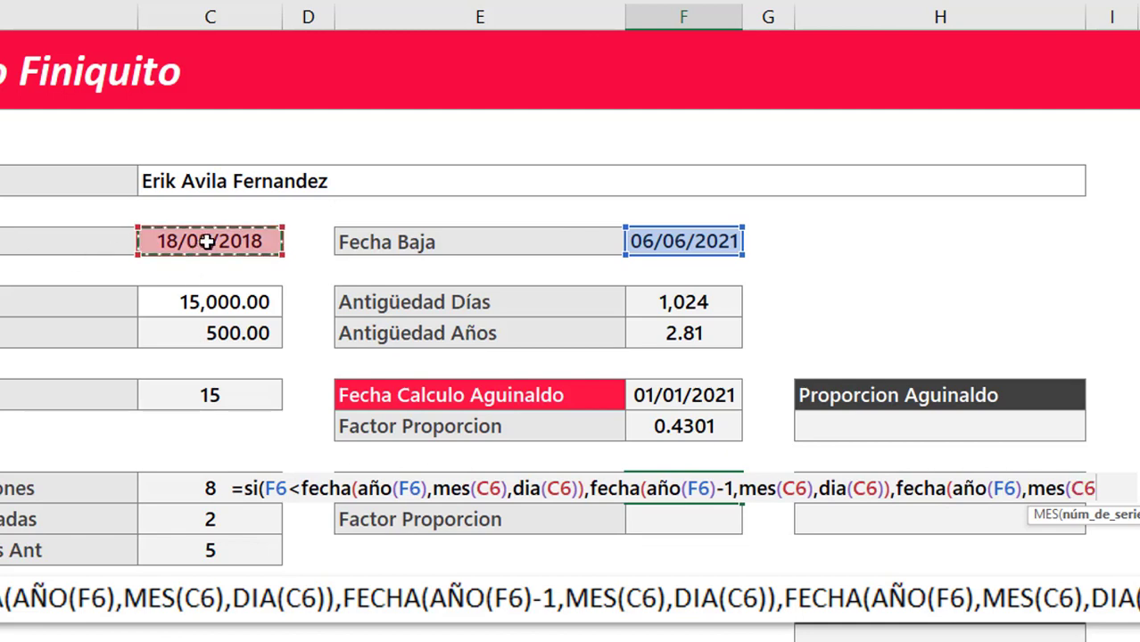
type(")")
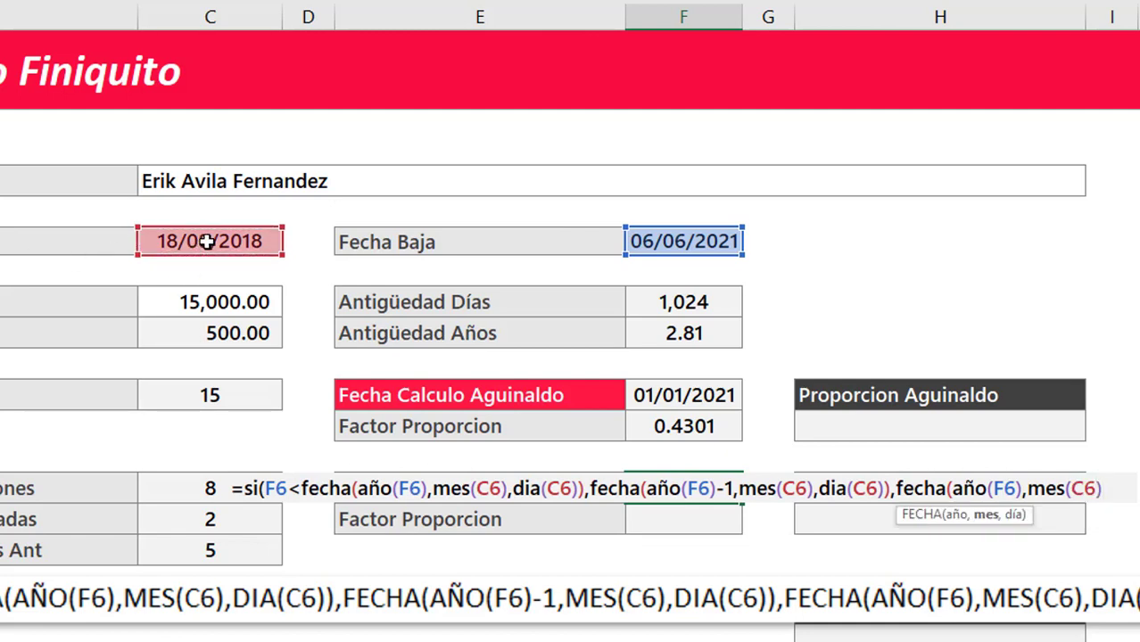
type(",dia(")
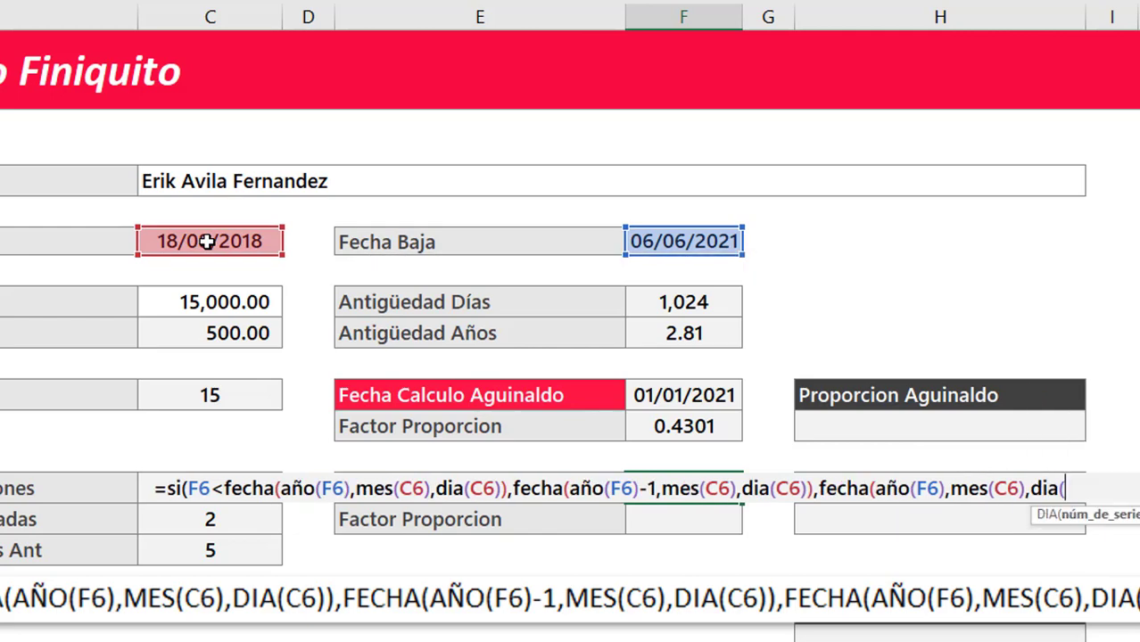
left_click(193, 239)
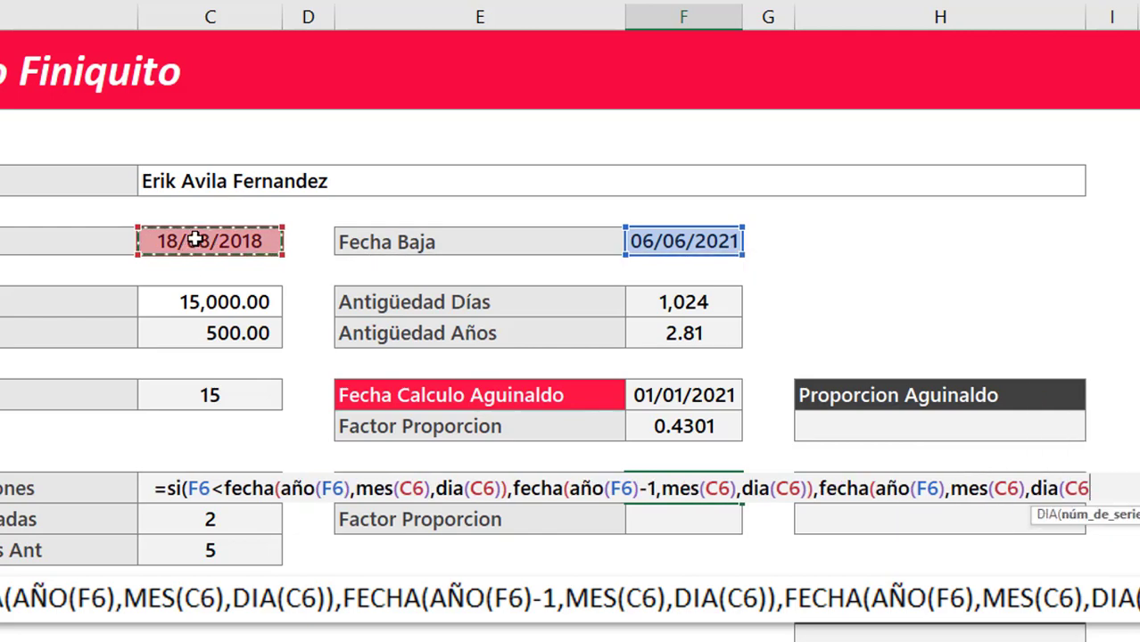
type("))")
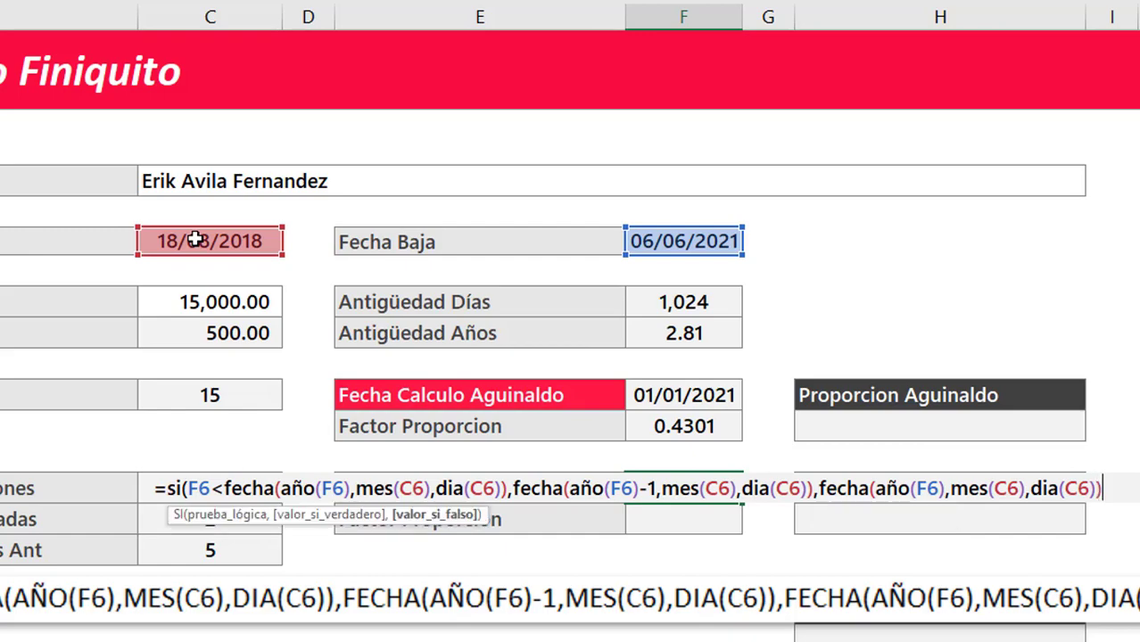
type(")")
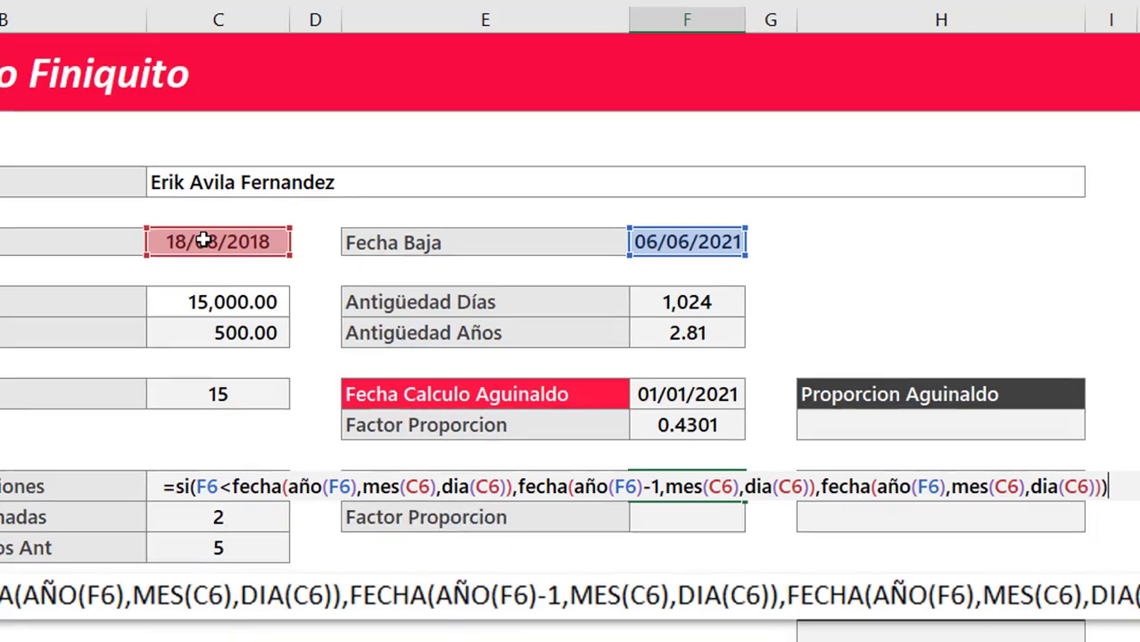
key("ctrl+Return")
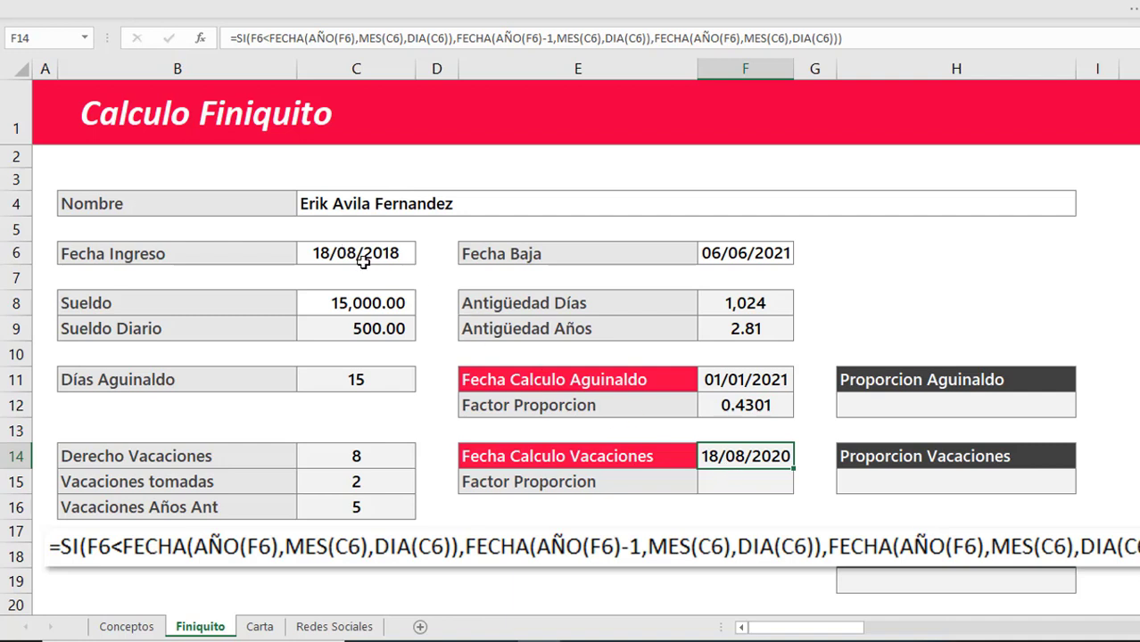
left_click(362, 259)
left_click(758, 460)
left_click(758, 480)
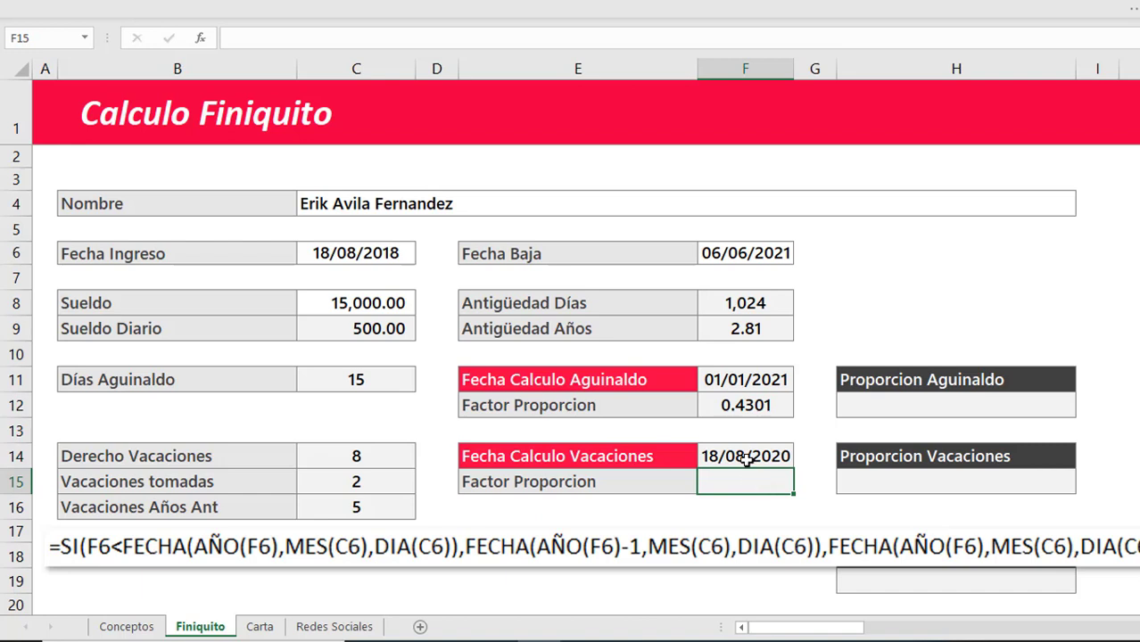
left_click(748, 458)
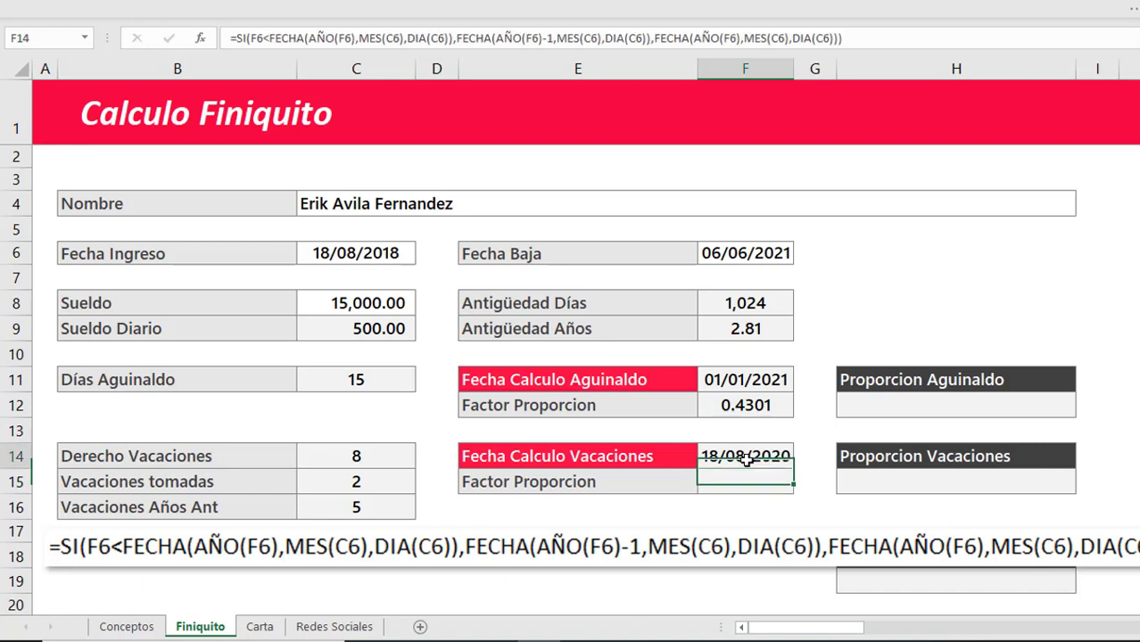
left_click(755, 255)
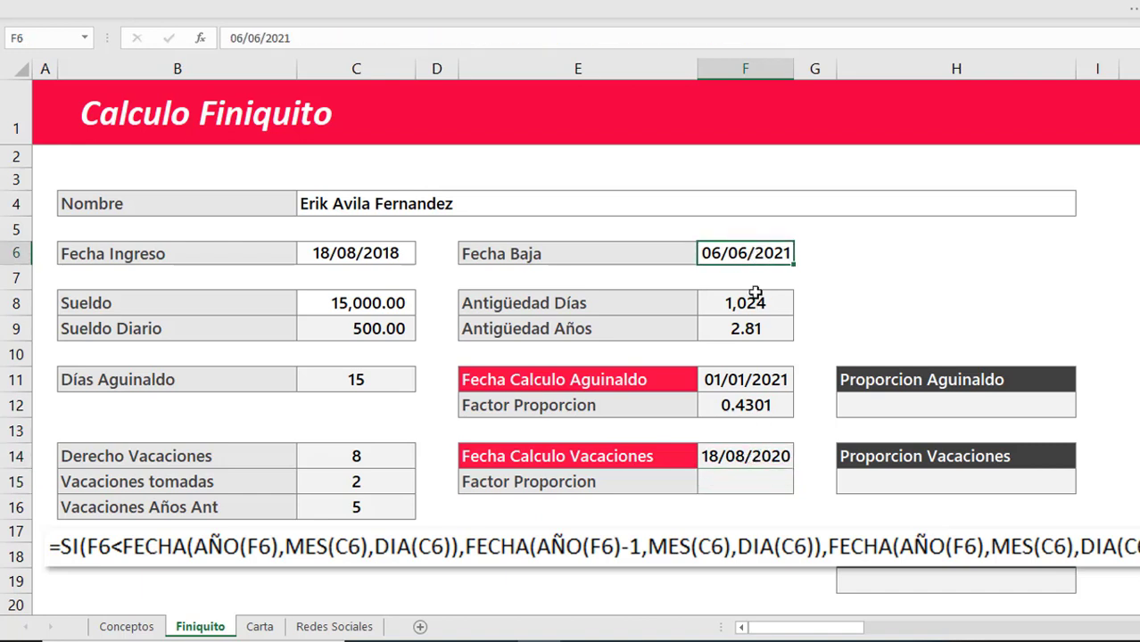
left_click(739, 461)
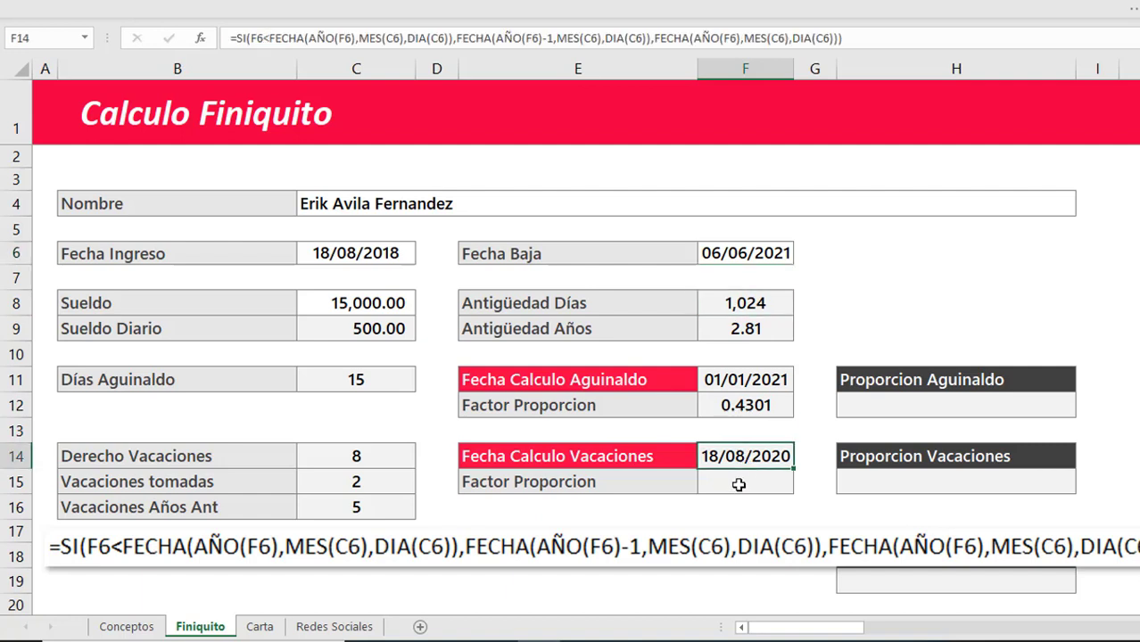
left_click(752, 499)
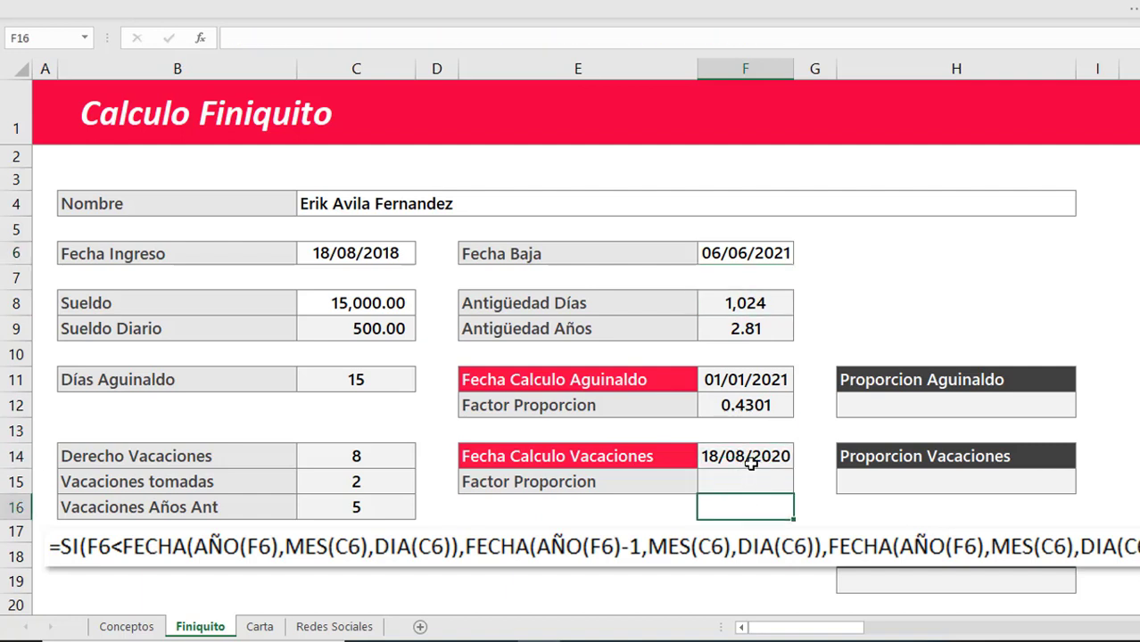
left_click(752, 458)
left_click(775, 264)
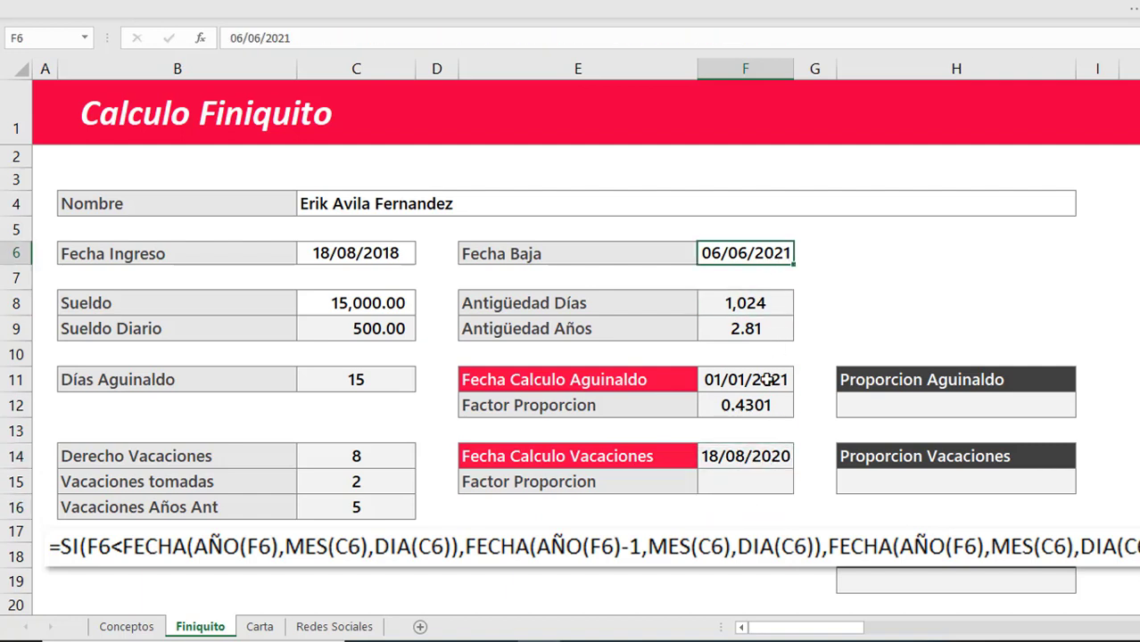
left_click(749, 458)
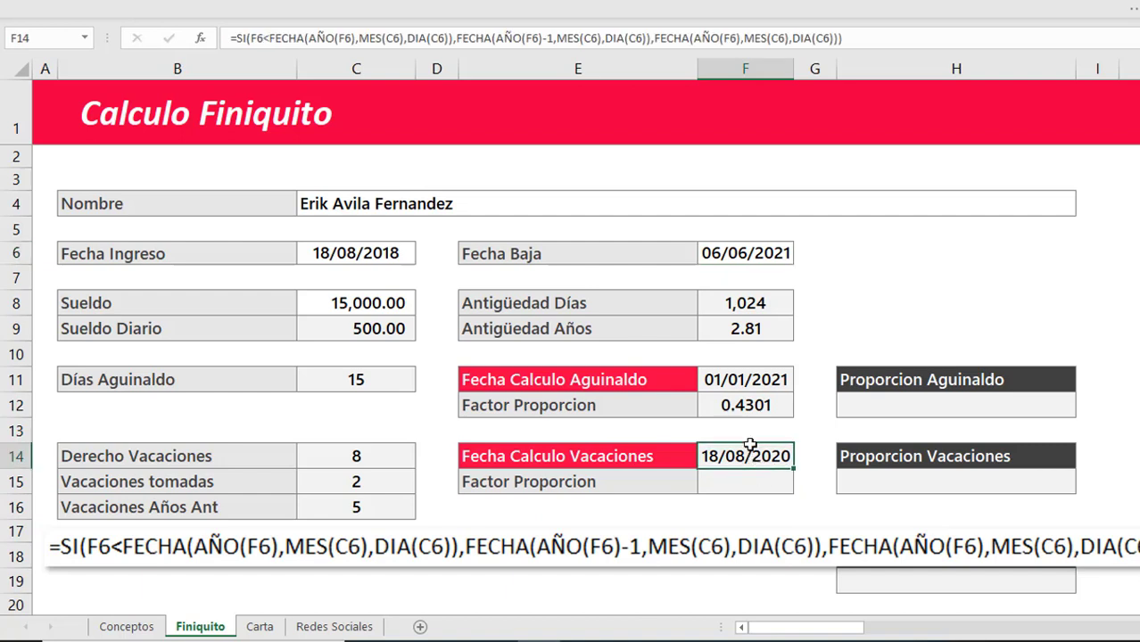
left_click(721, 257)
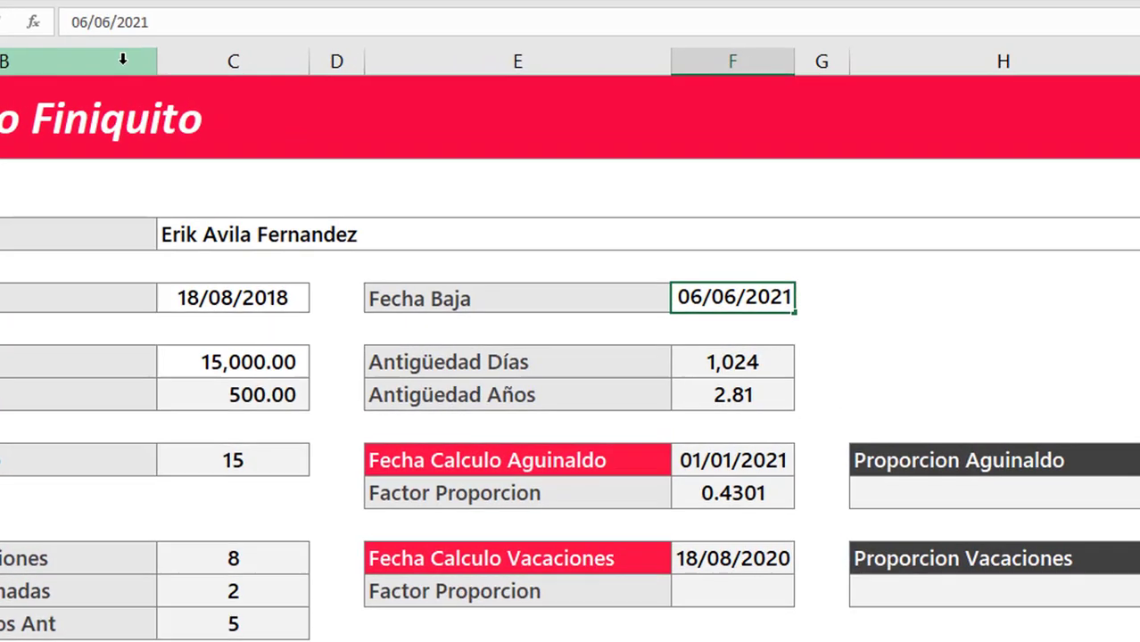
key("BackSpace")
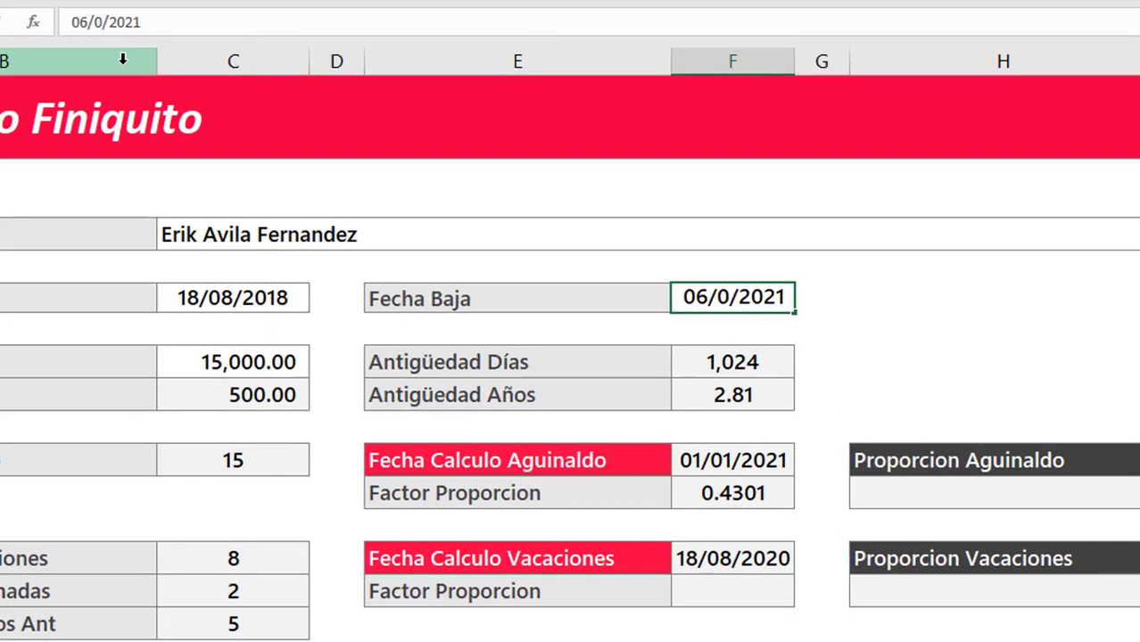
type("9")
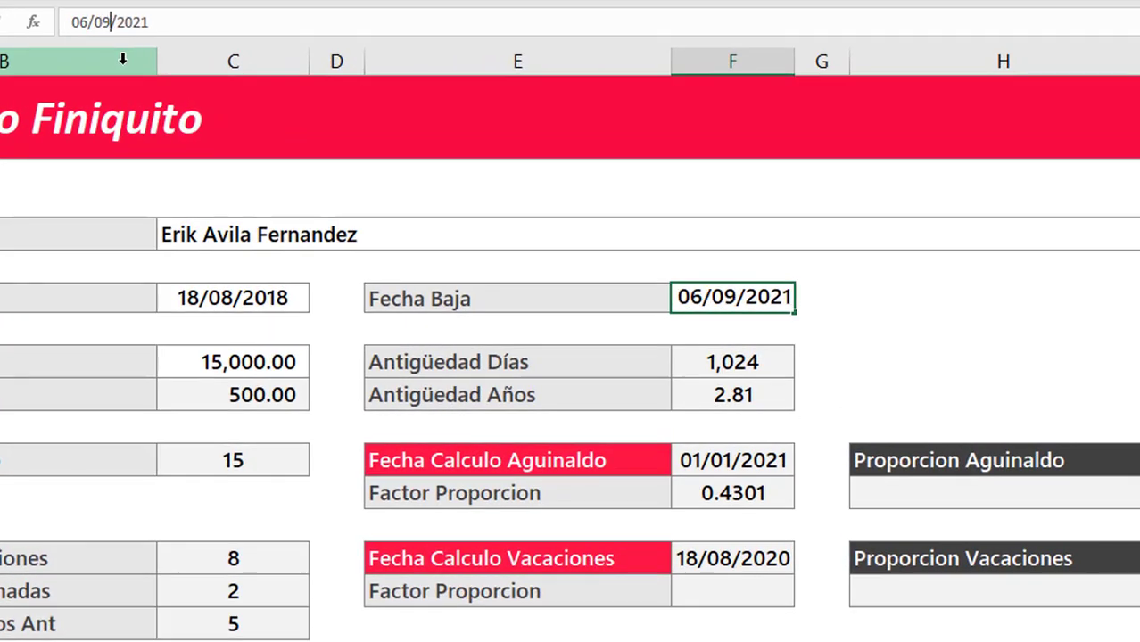
key("Return")
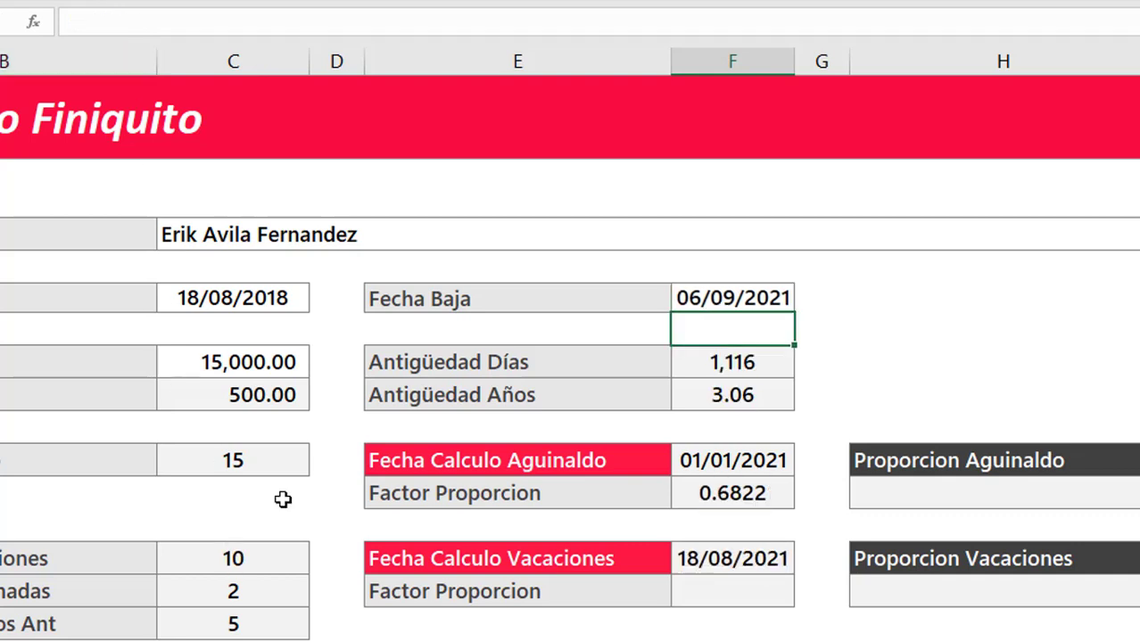
left_click(727, 559)
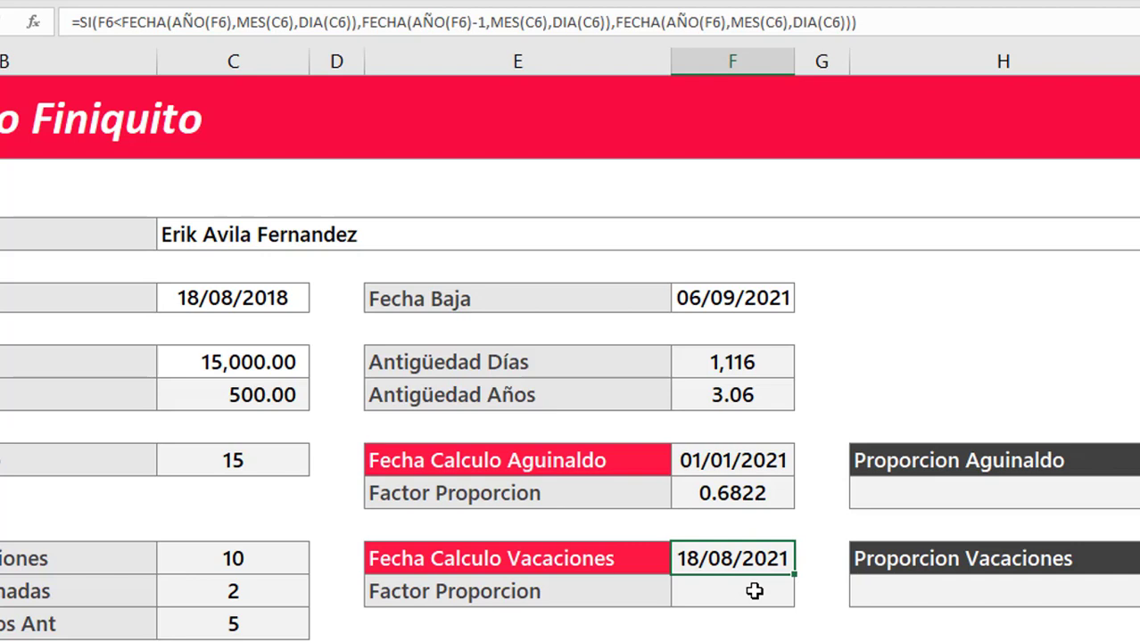
left_click(743, 305)
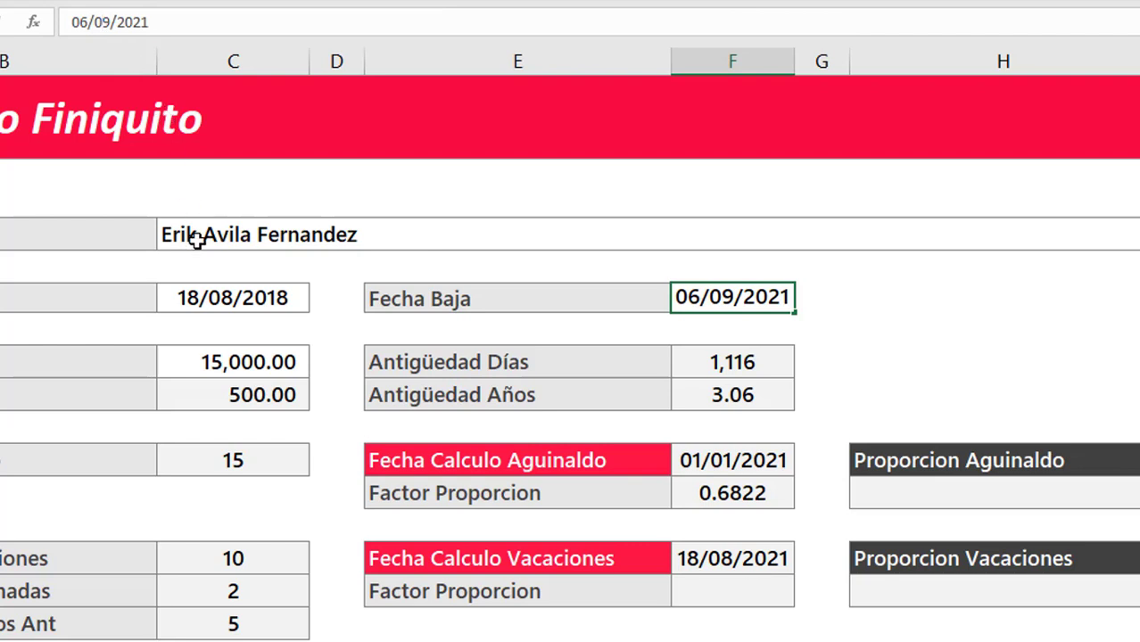
type("06/06/2021")
key("ctrl+Return")
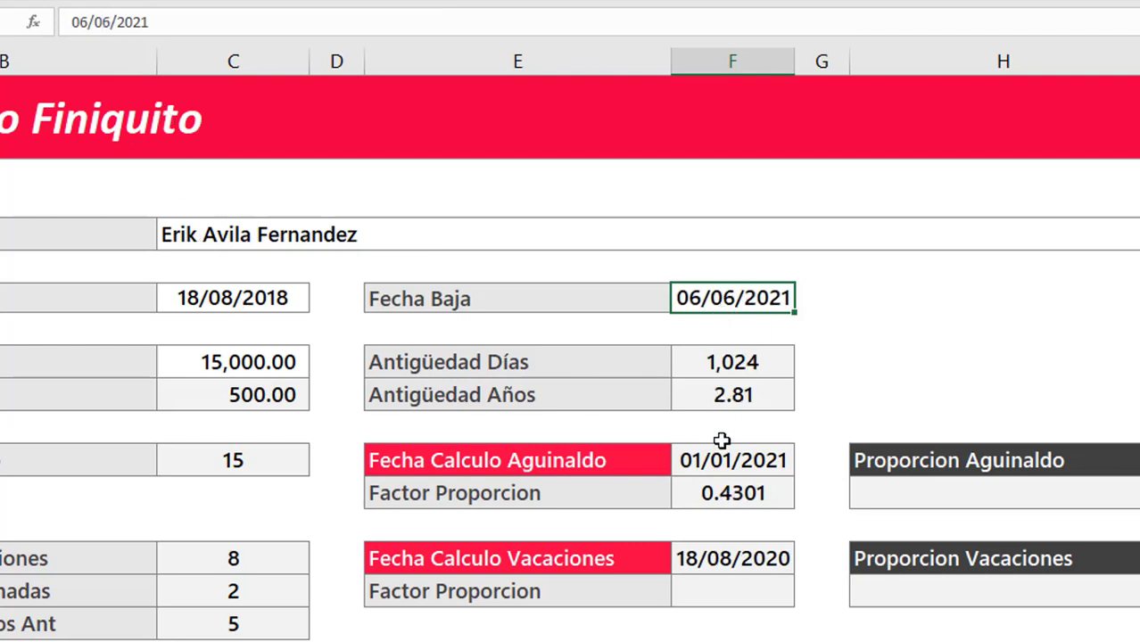
left_click(756, 542)
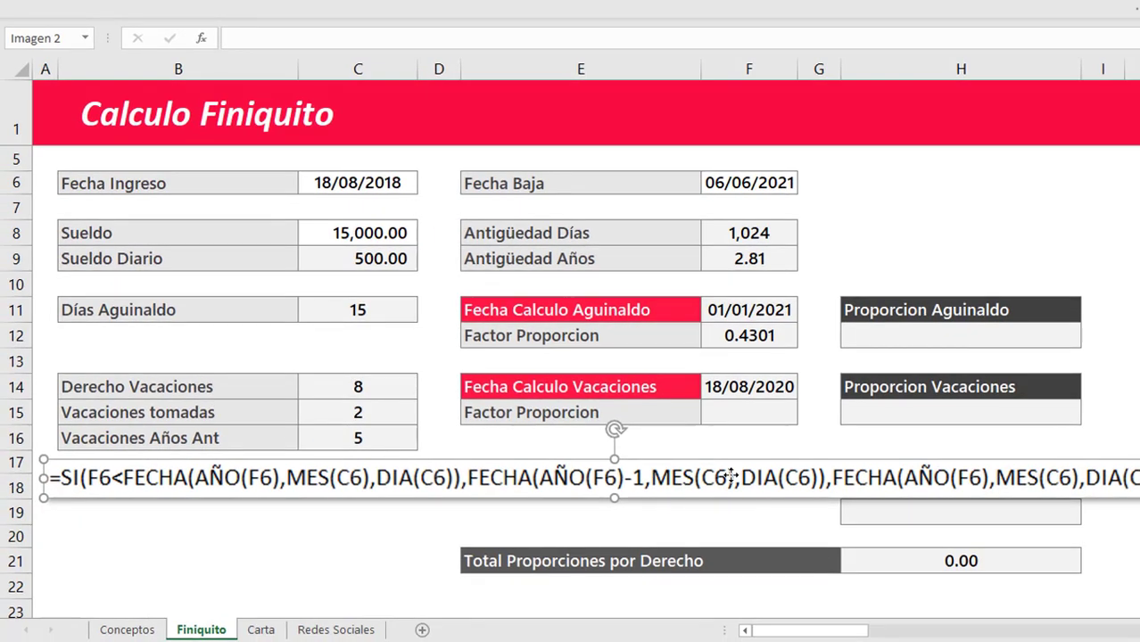
Enter =(F6-F14+1)/365 in F15 so the vacation Factor Proporcion shows 0.8027
left_click(741, 412)
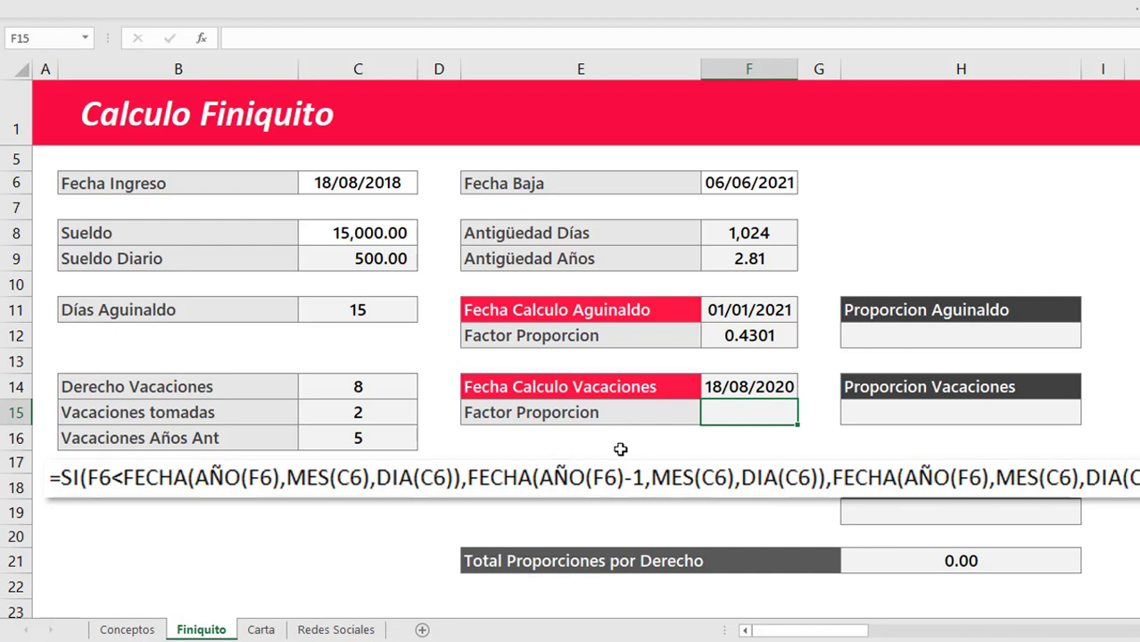
type("=")
key("Escape")
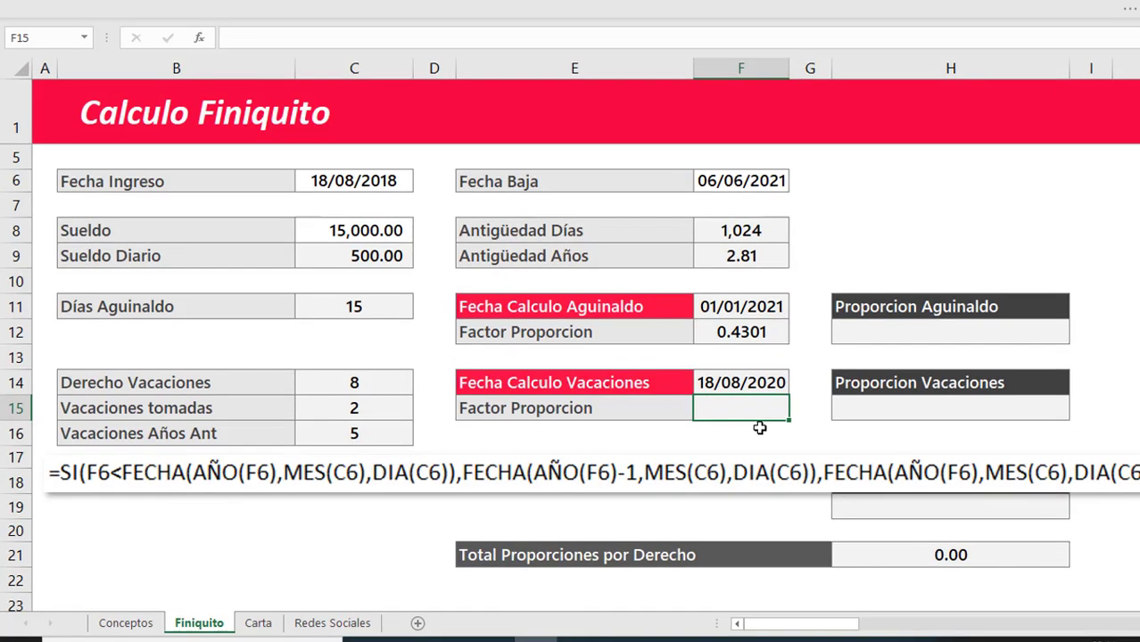
type("=(")
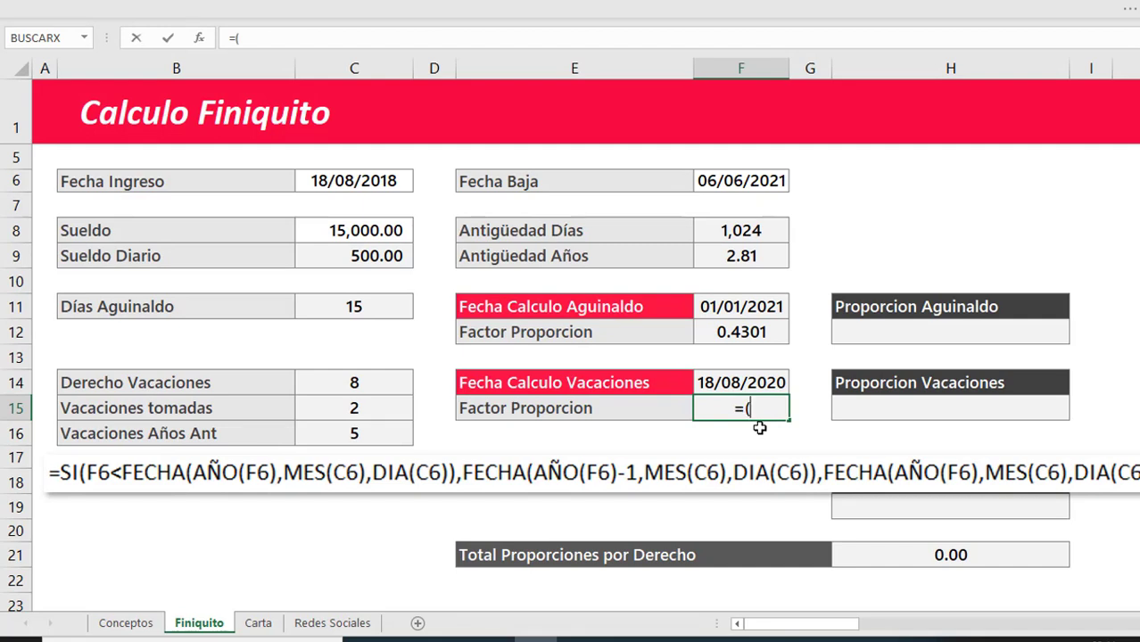
left_click(752, 178)
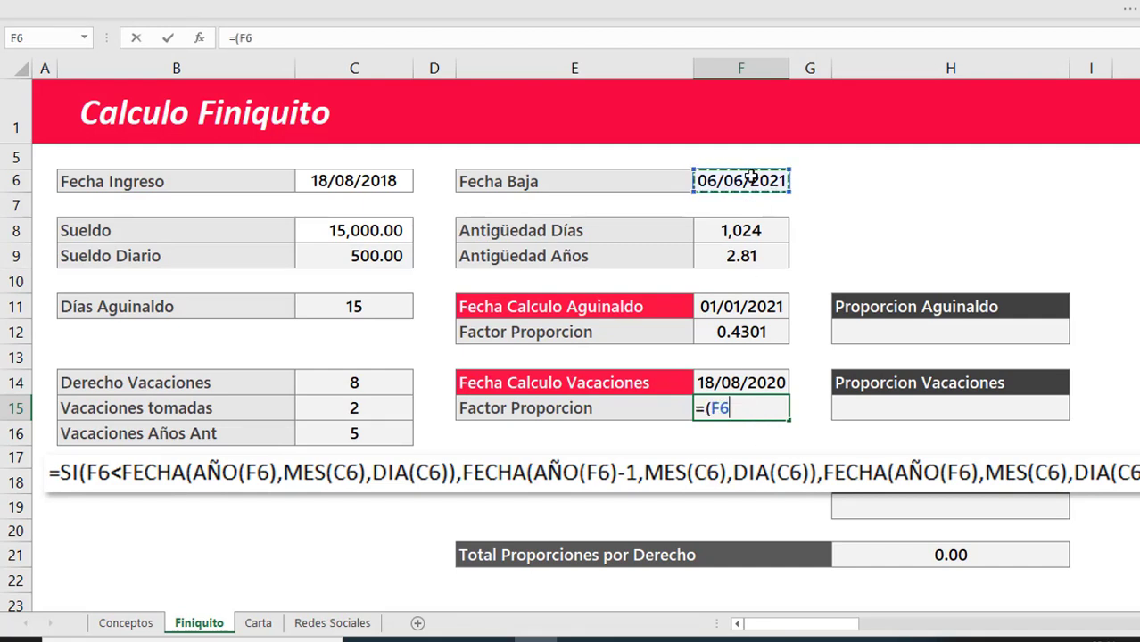
type("-")
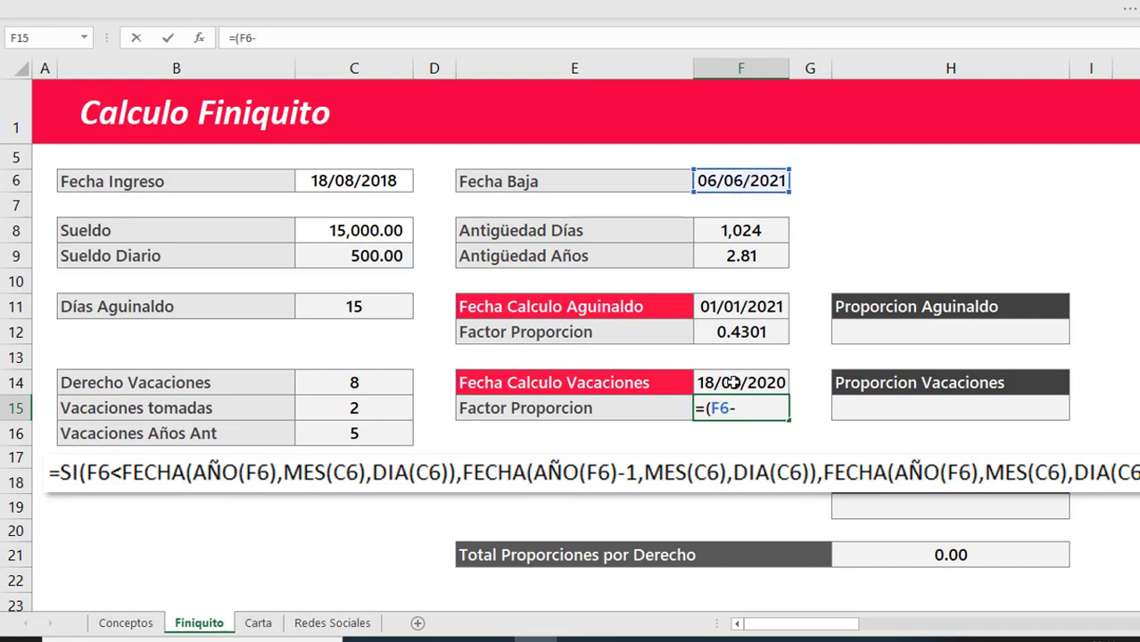
left_click(732, 382)
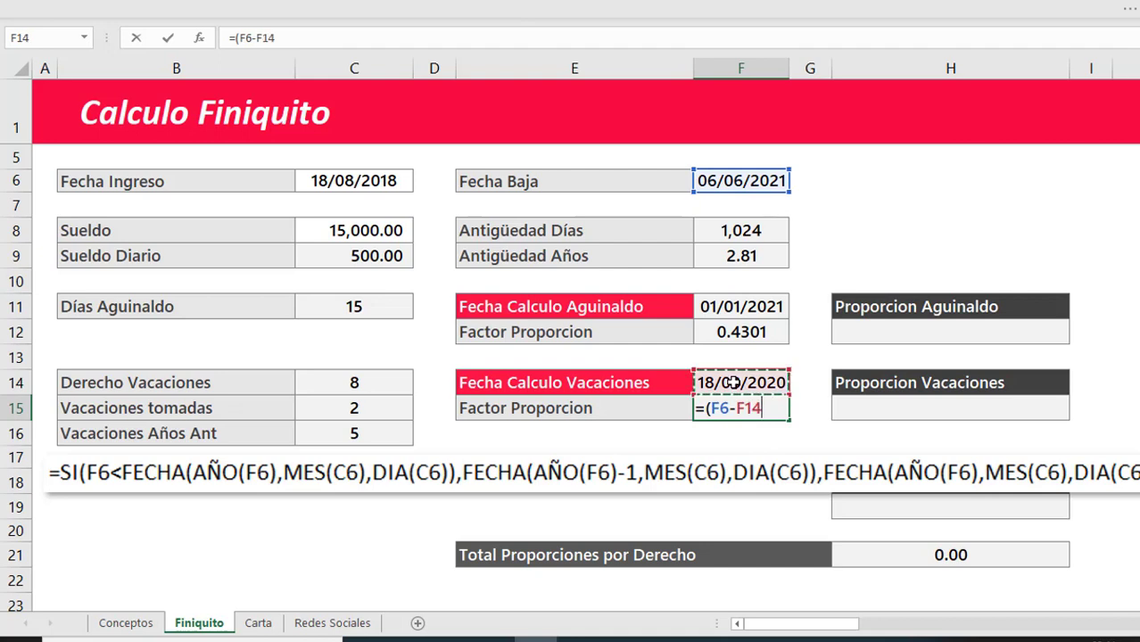
type("+1")
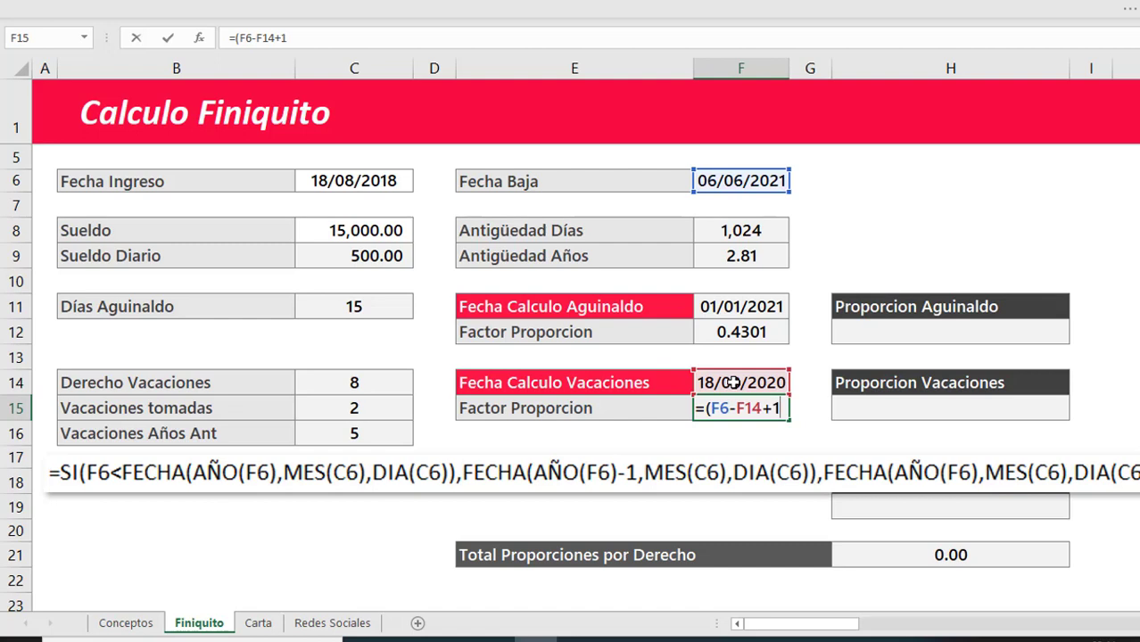
type(")")
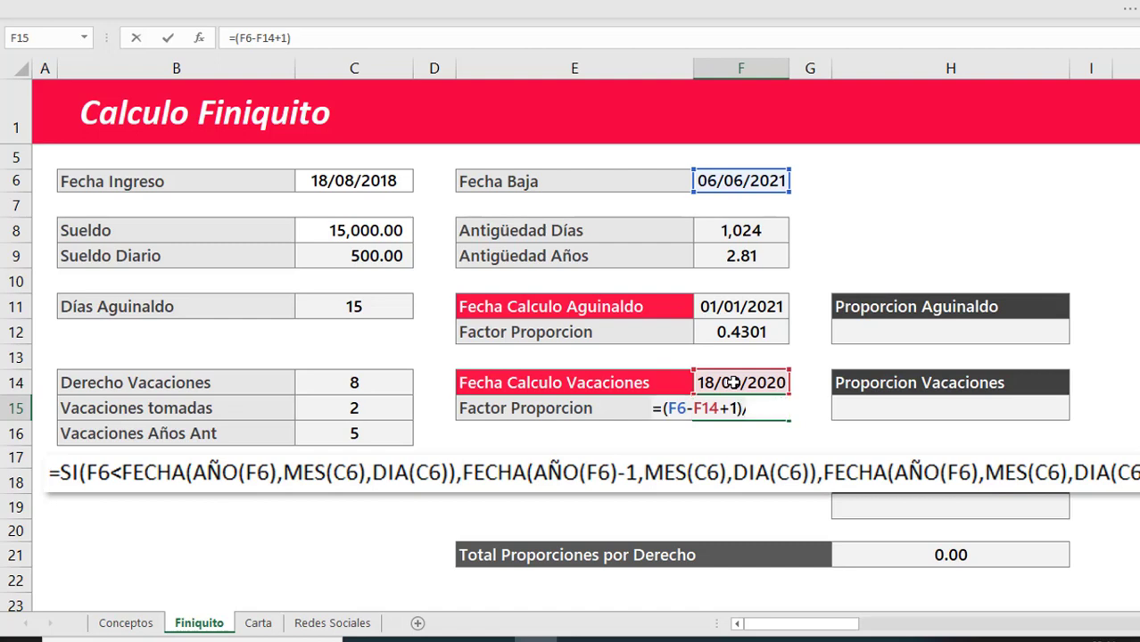
type("/365")
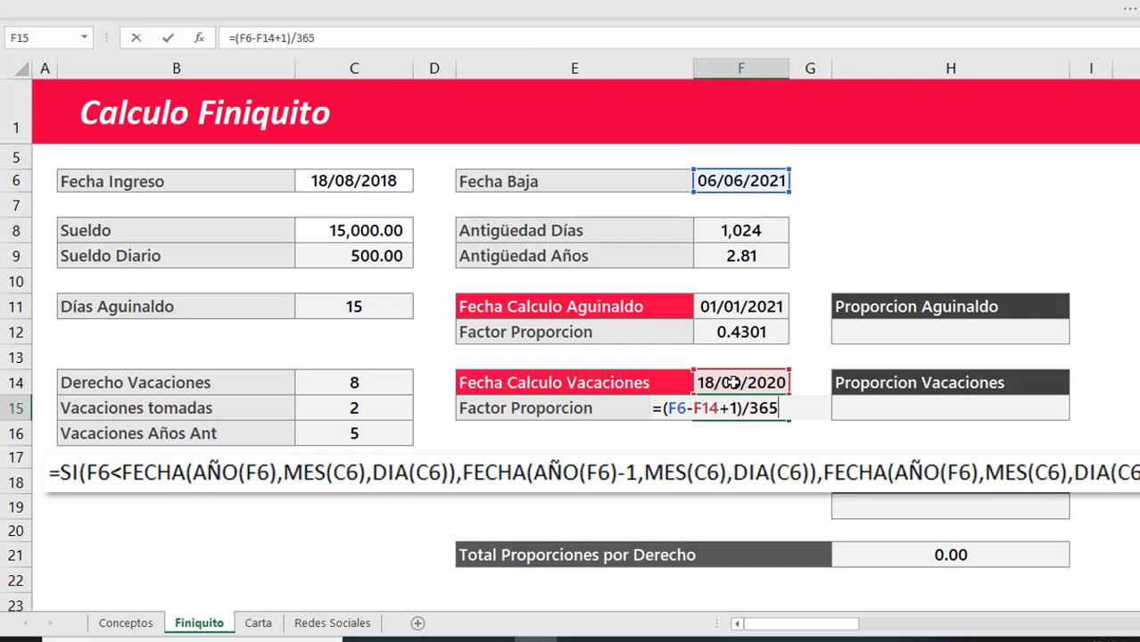
key("Return")
key("Up")
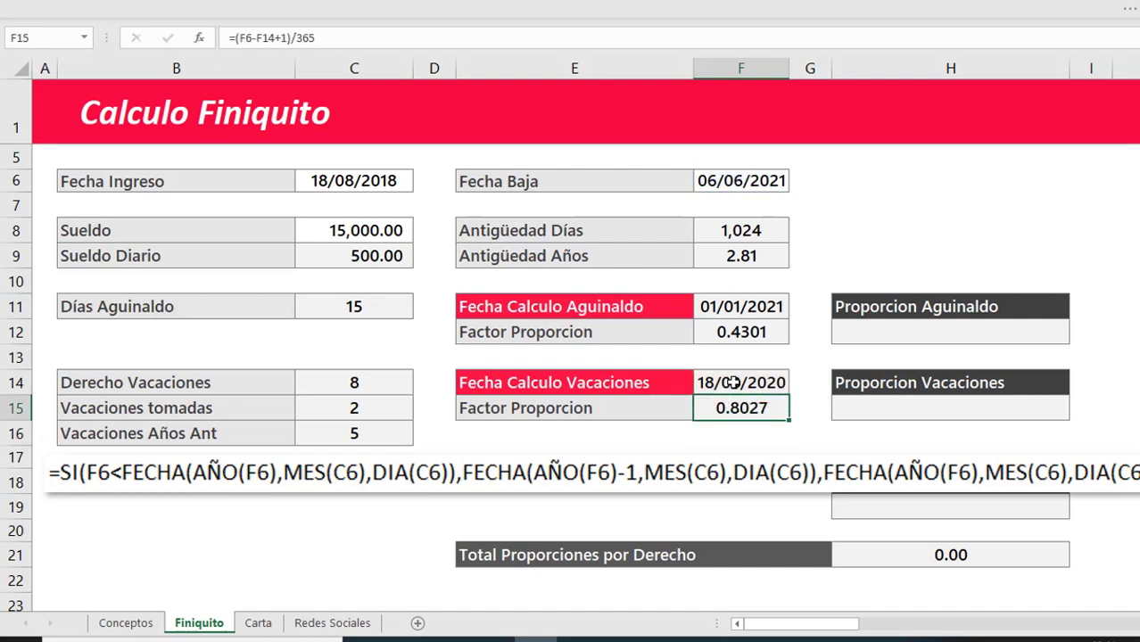
Drag the formula picture down off the table
left_click(680, 473)
scroll(679, 473, "down", 1)
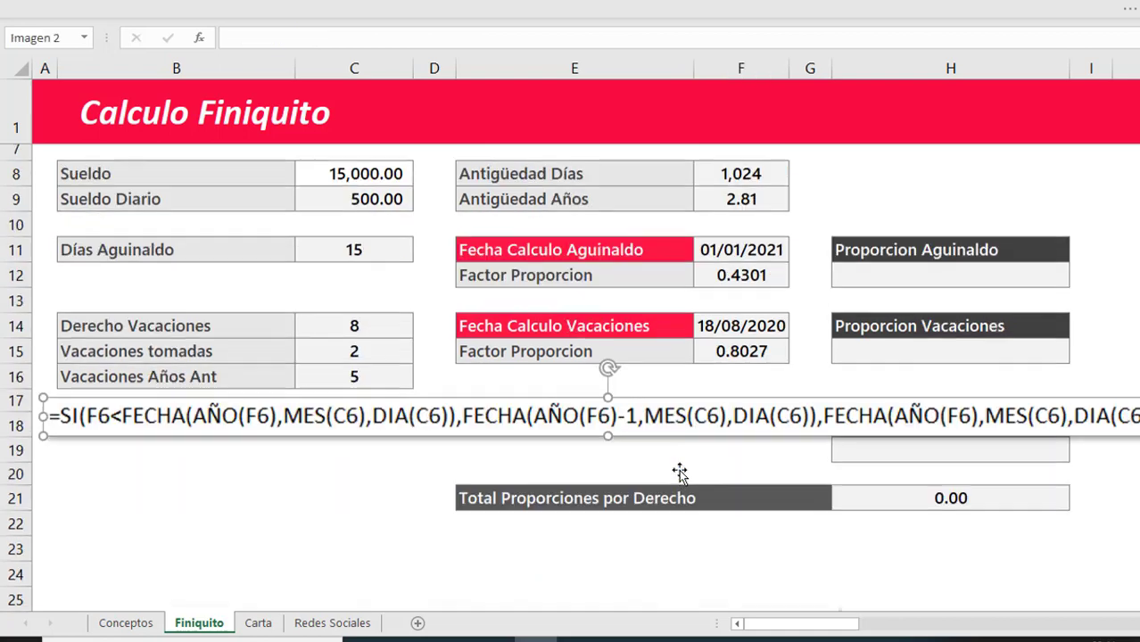
left_click_drag(680, 403, 674, 553)
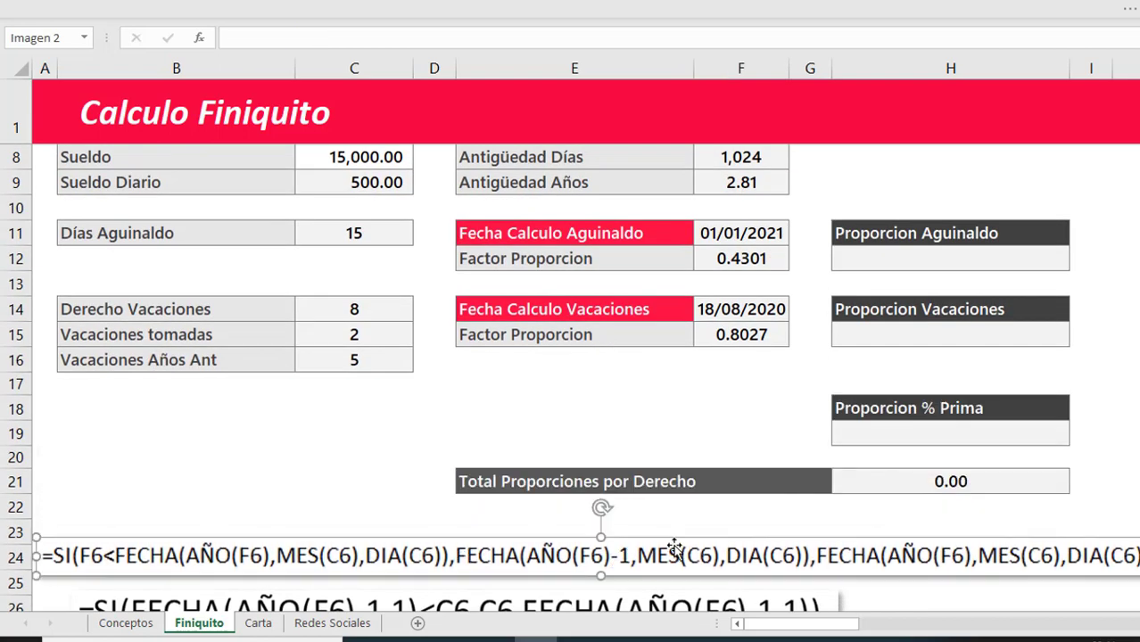
Move the formula pictures further down below the table
scroll(679, 553, "down", 2)
left_click_drag(680, 459, 683, 522)
left_click_drag(768, 409, 702, 446)
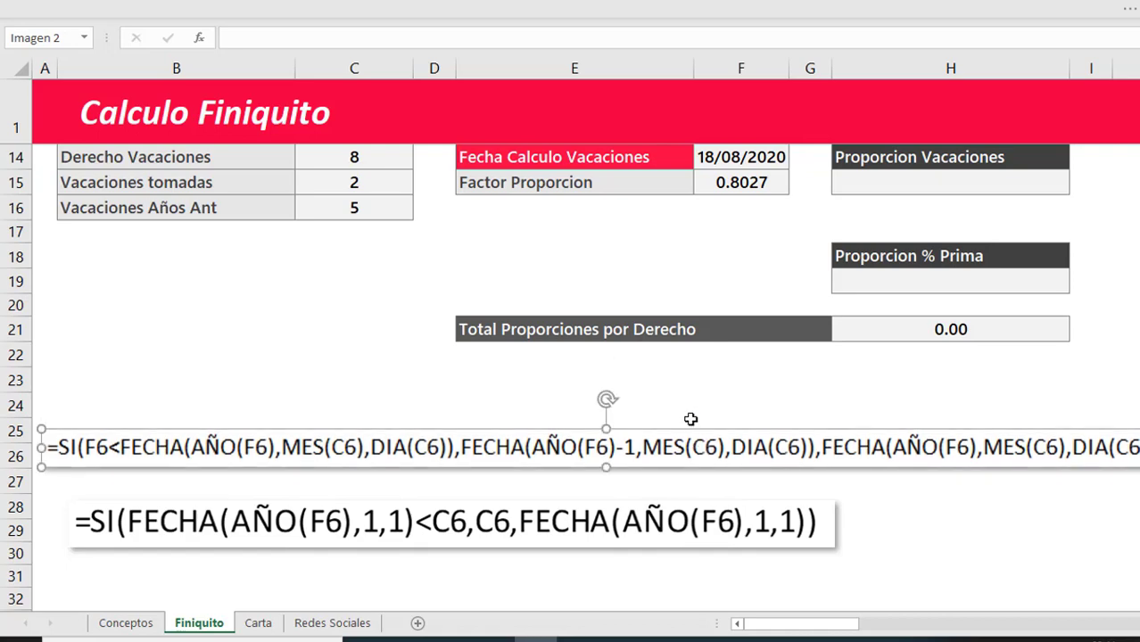
scroll(691, 420, "up", 3)
scroll(690, 420, "up", 1)
left_click(701, 446)
scroll(714, 446, "up", 3)
Begin the Proporcion Aguinaldo formula in H12 with =(
left_click(858, 413)
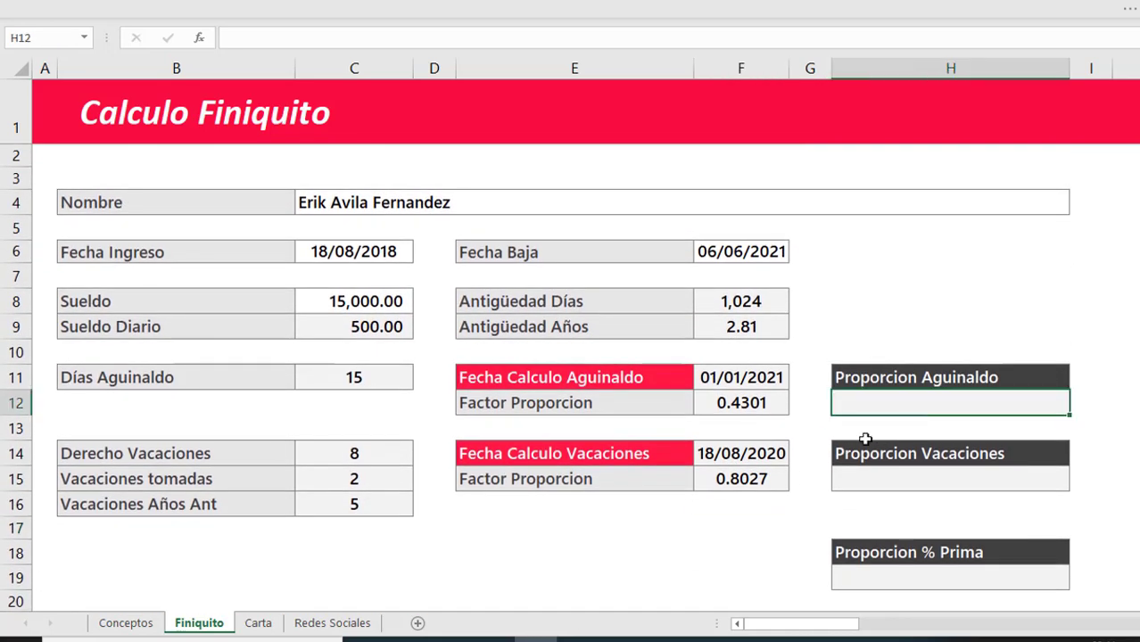
scroll(756, 451, "down", 1)
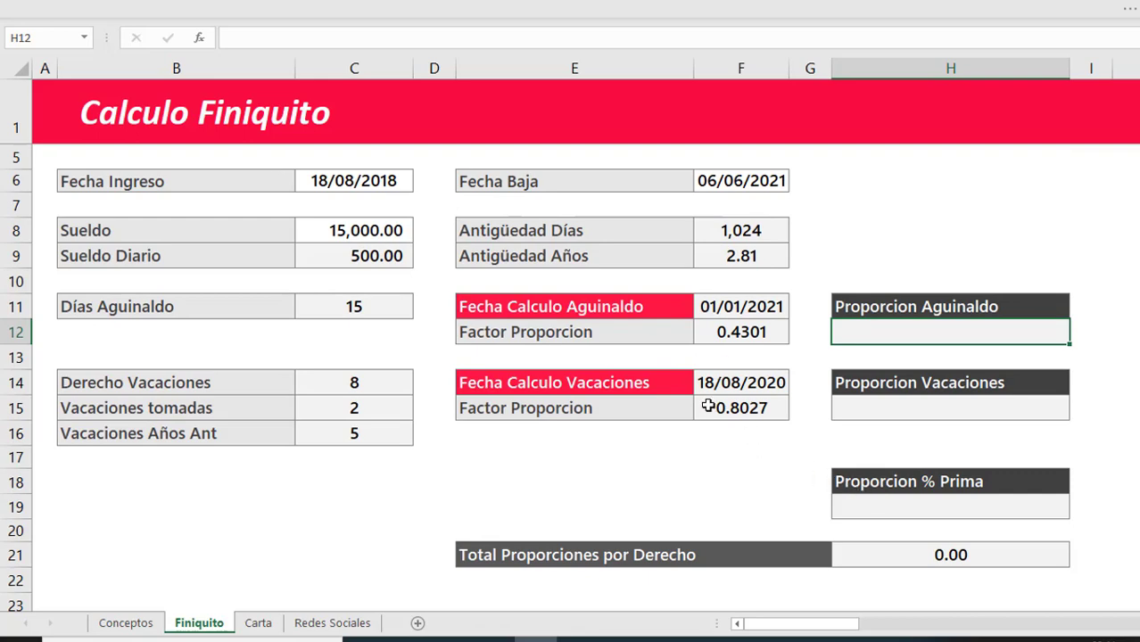
scroll(708, 405, "up", 1)
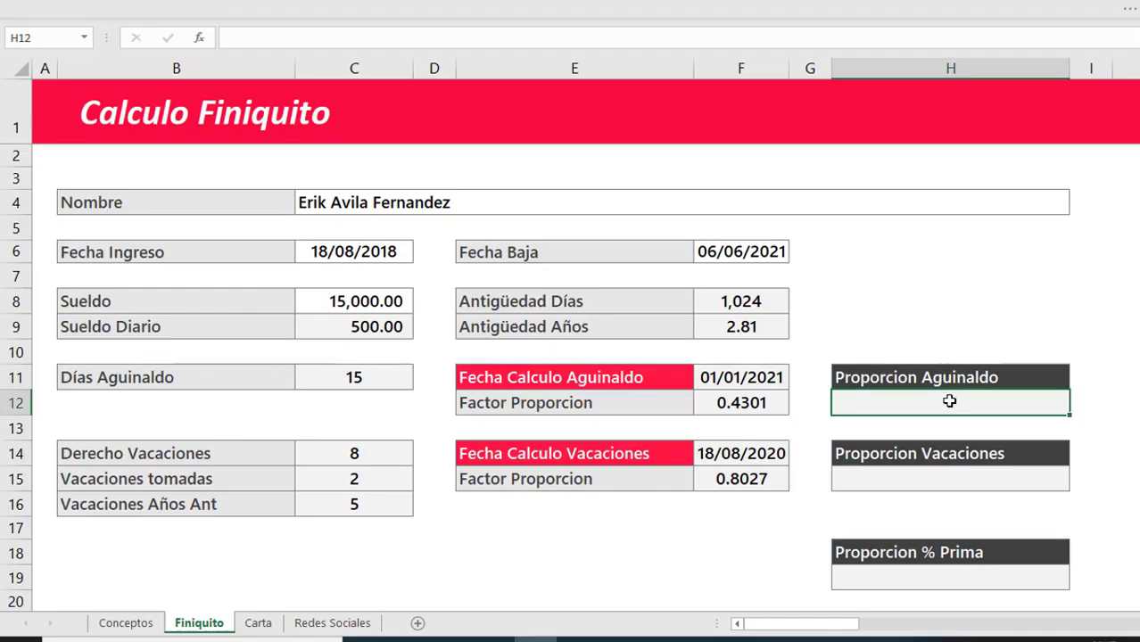
type("=")
type("(")
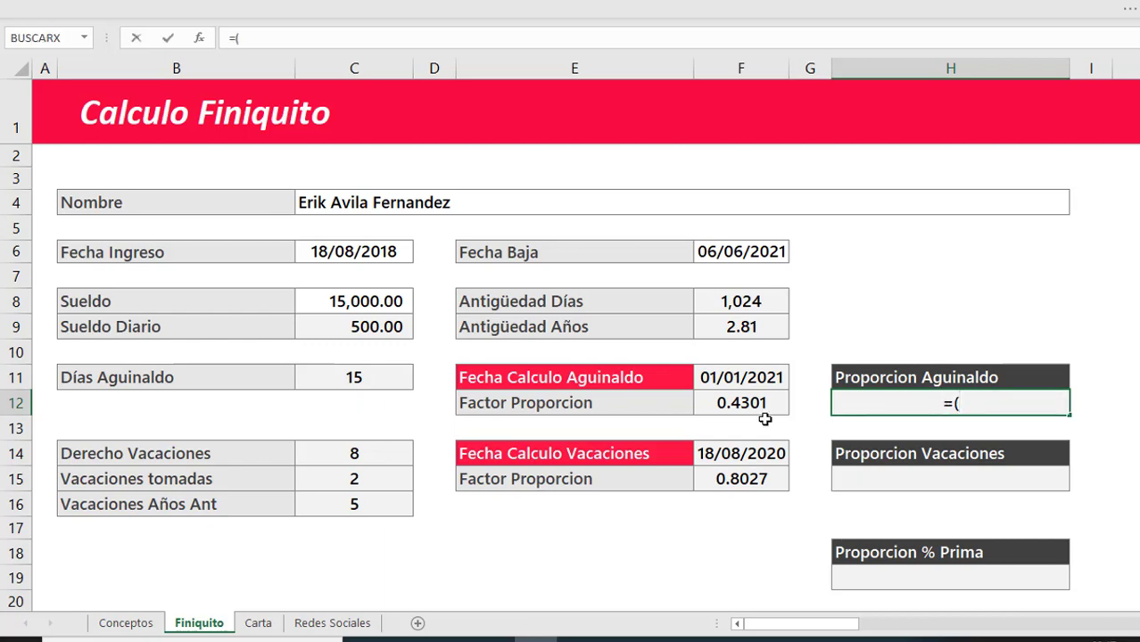
Complete H12 as =(F12*C11)*C9 so Proporcion Aguinaldo shows 3,226.03
left_click(744, 403)
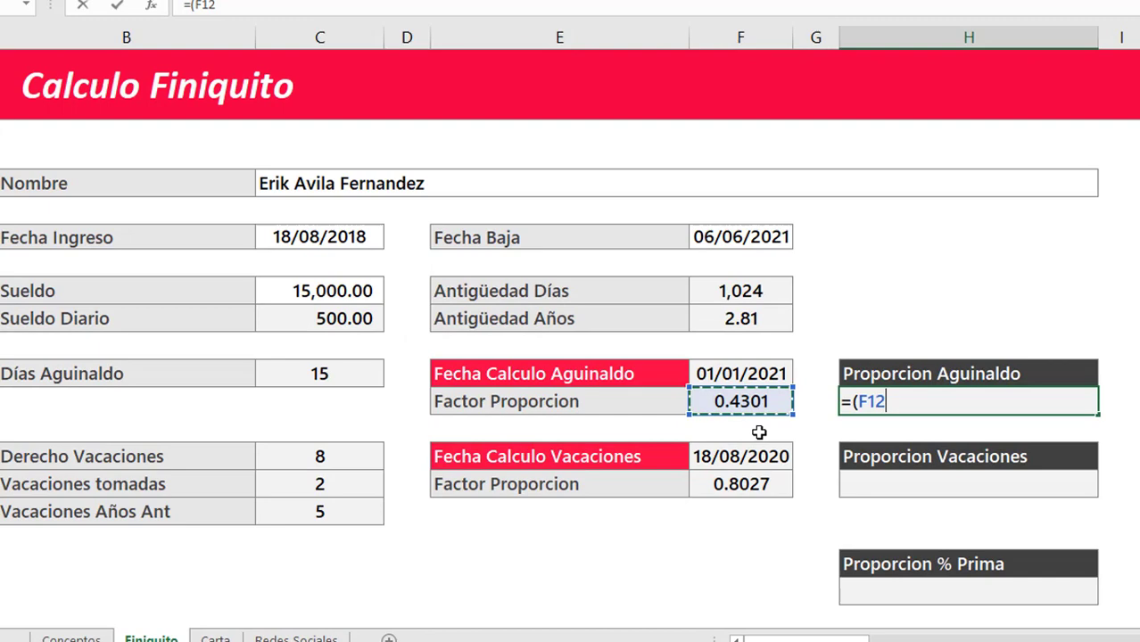
type("*")
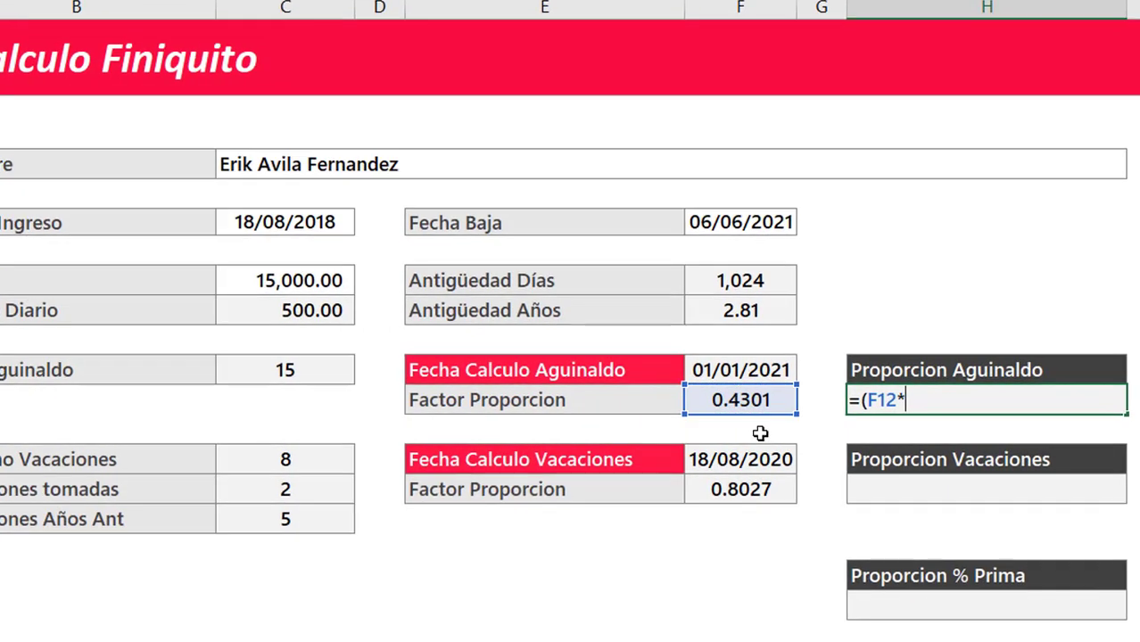
left_click(306, 381)
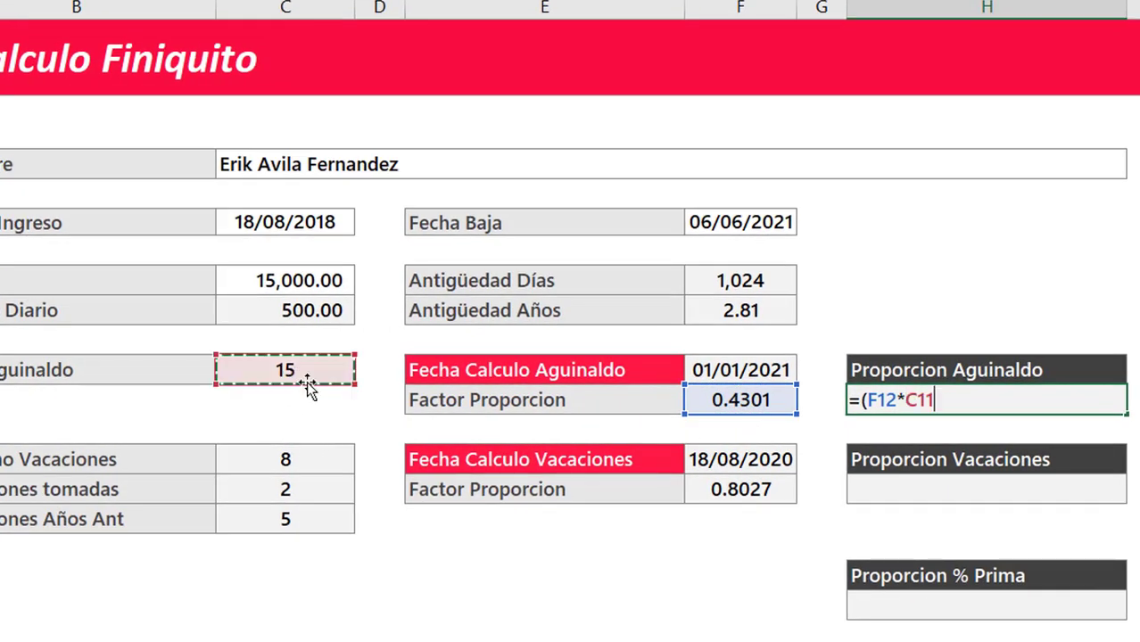
type(")")
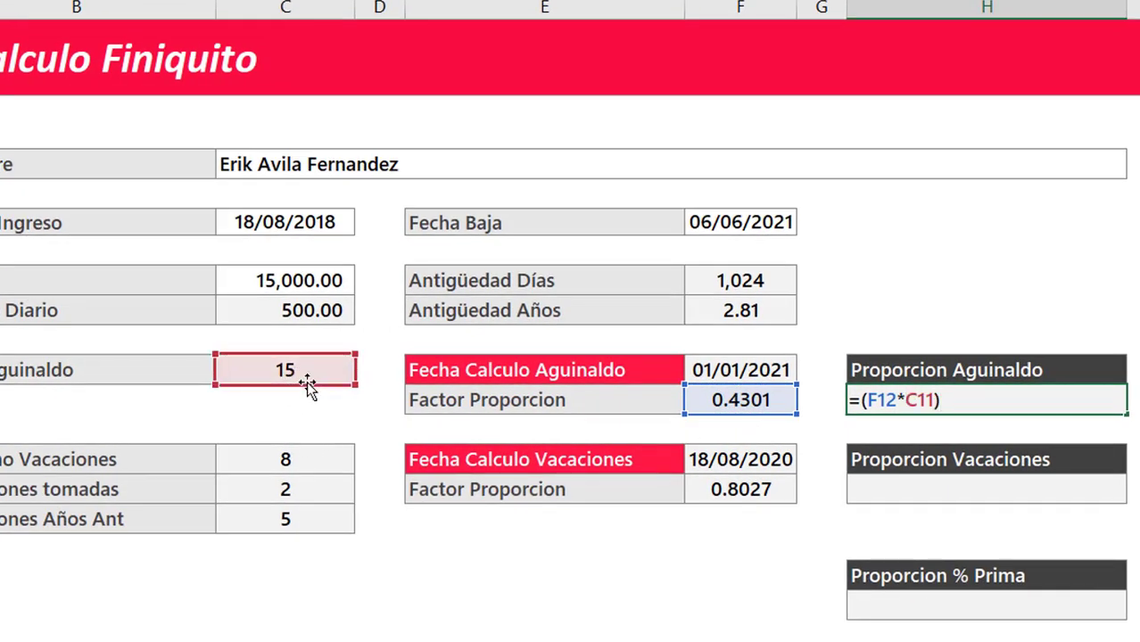
type("*")
left_click(306, 309)
key("Return")
key("Up")
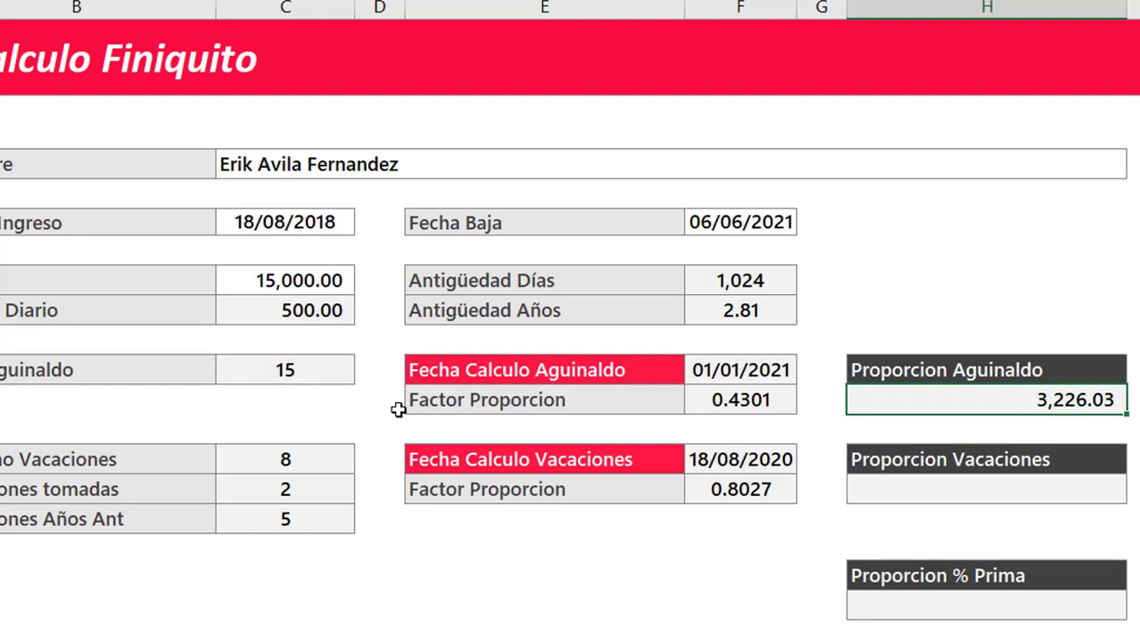
key("Down")
key("Down")
key("Down")
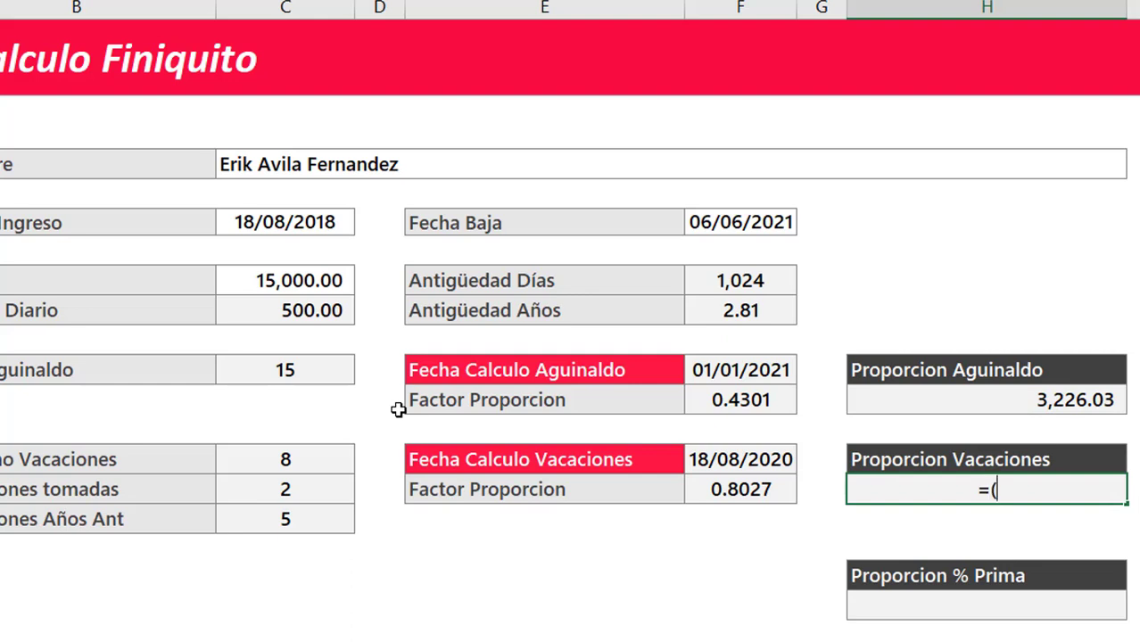
Build the vacation days part of H15 as (F15*C14)+C16-C15
left_click(722, 495)
type("*")
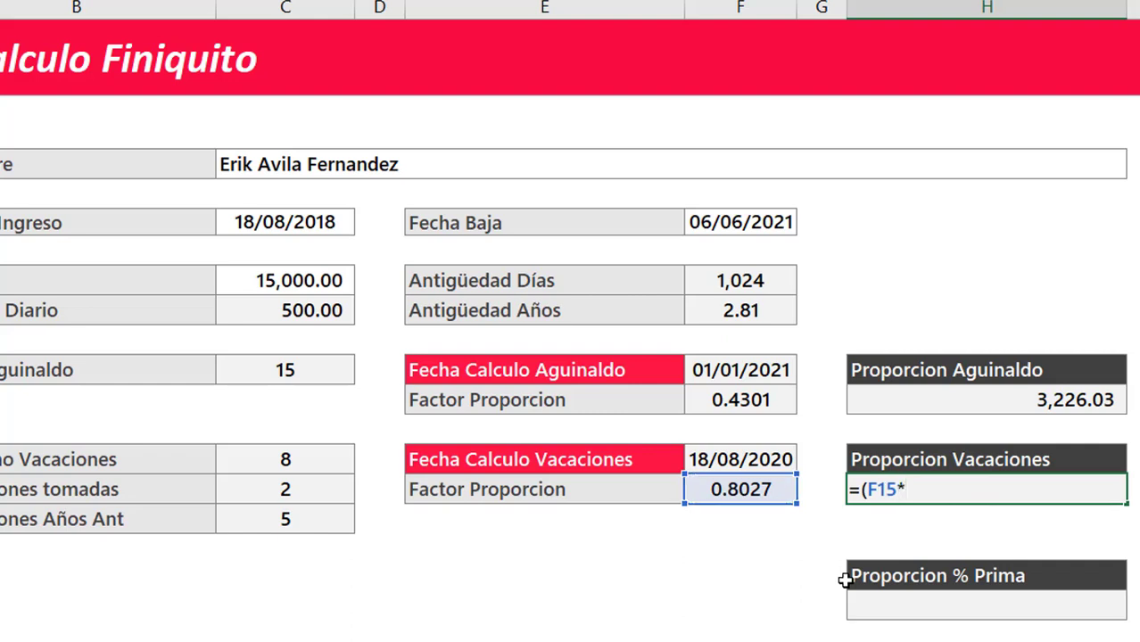
left_click(285, 462)
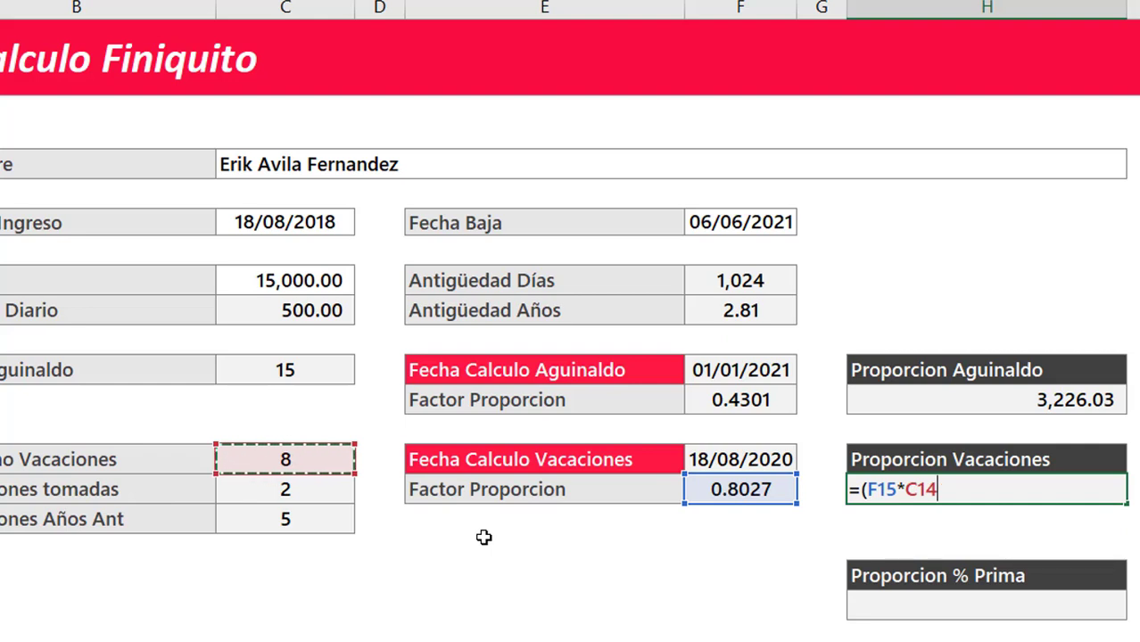
type(")+")
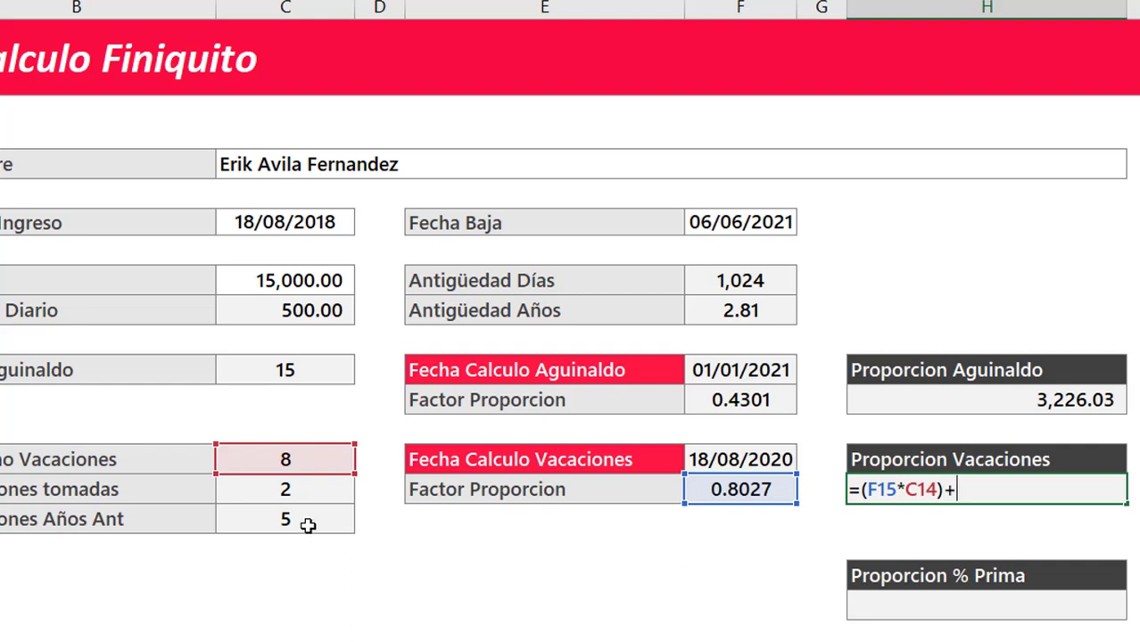
left_click(306, 524)
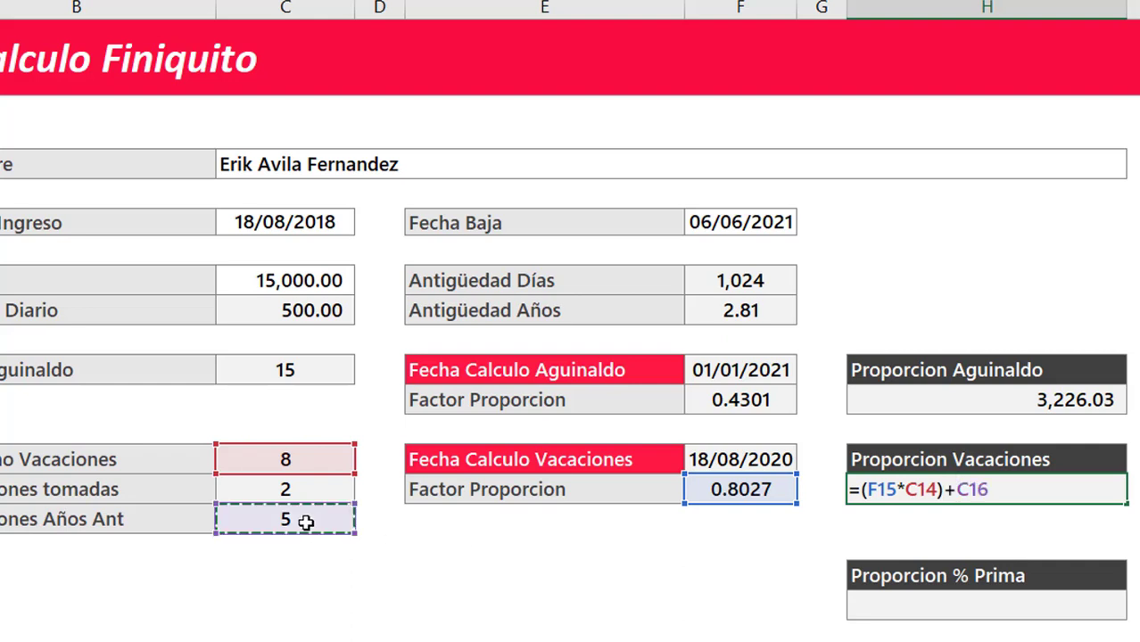
type("-")
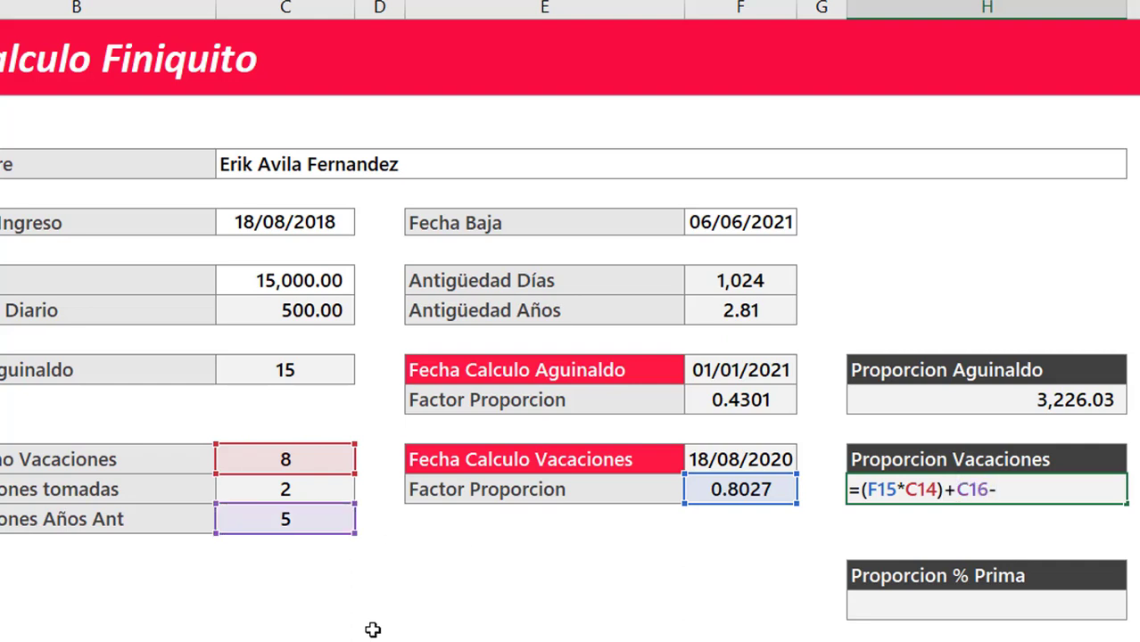
left_click(301, 491)
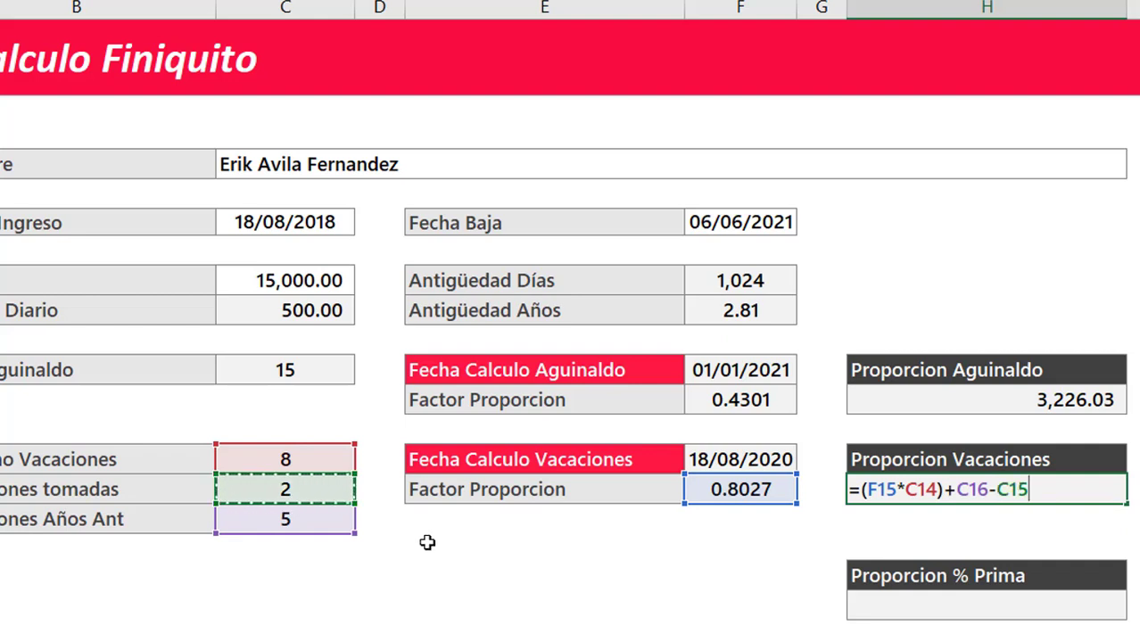
type(")")
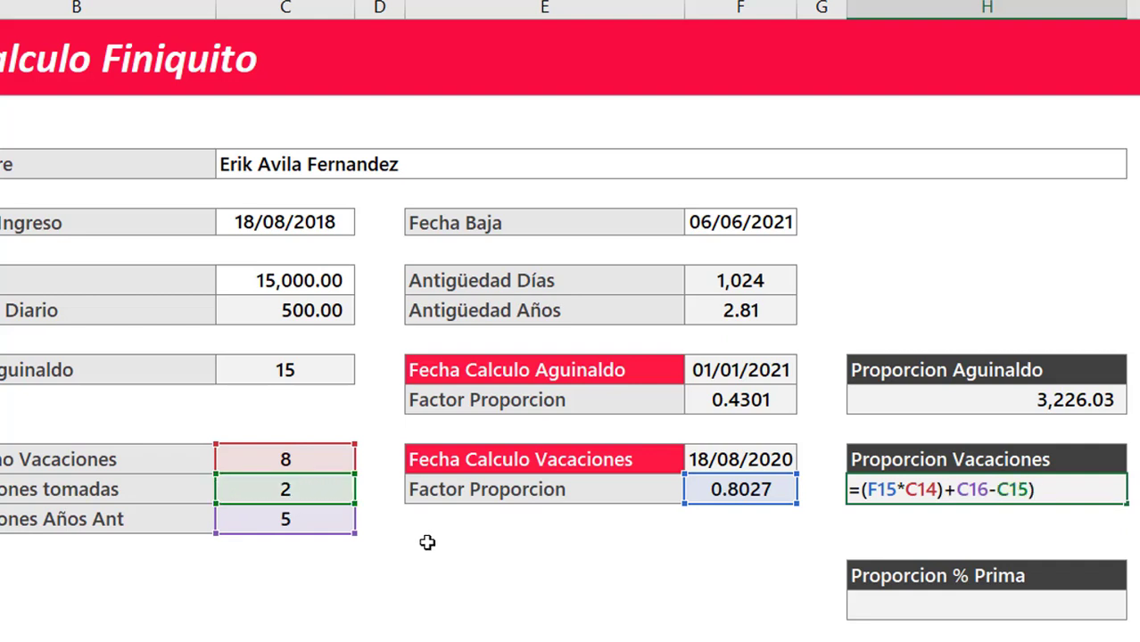
Wrap it and multiply by C9, giving =((F15*C14)+C16-C15)*C9 = 4,710.96
left_click(862, 490)
type("(")
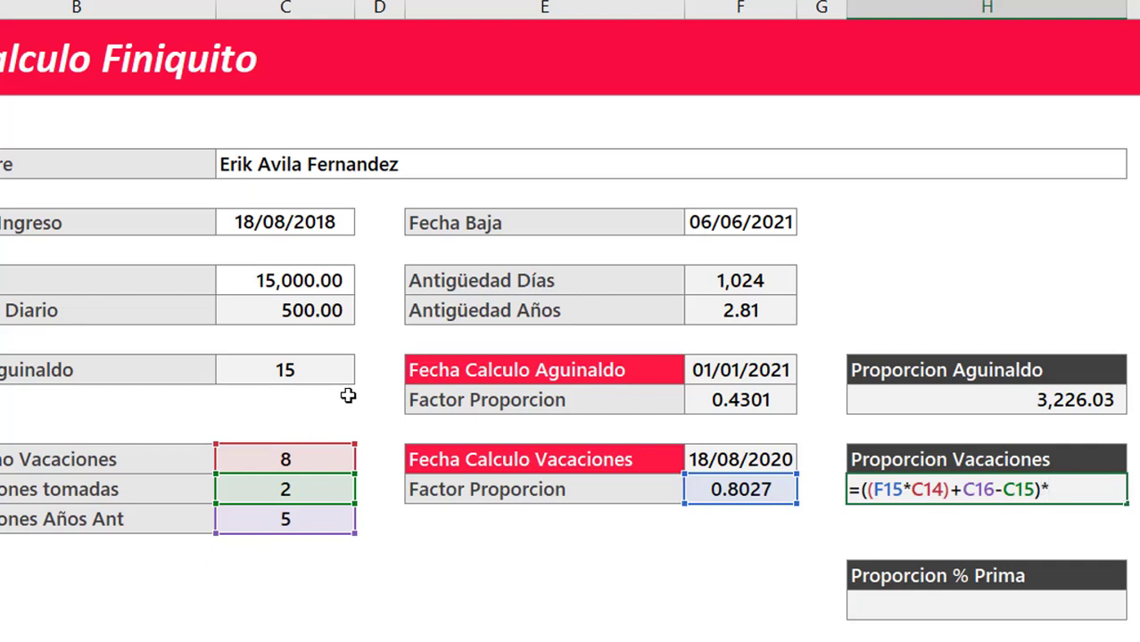
left_click(320, 321)
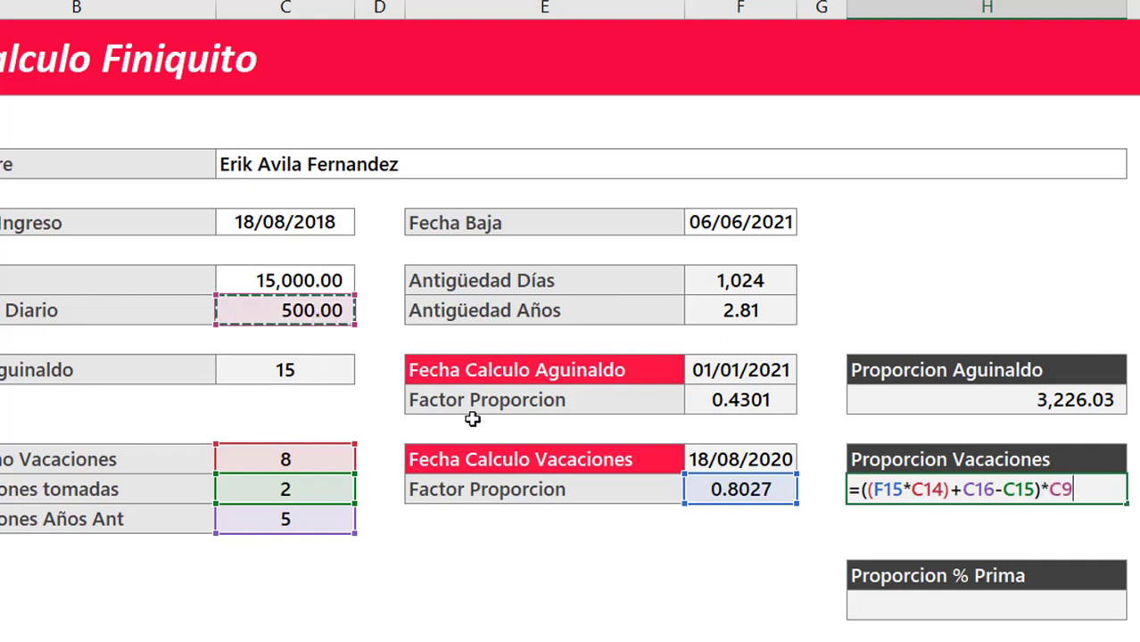
key("Return")
key("Up")
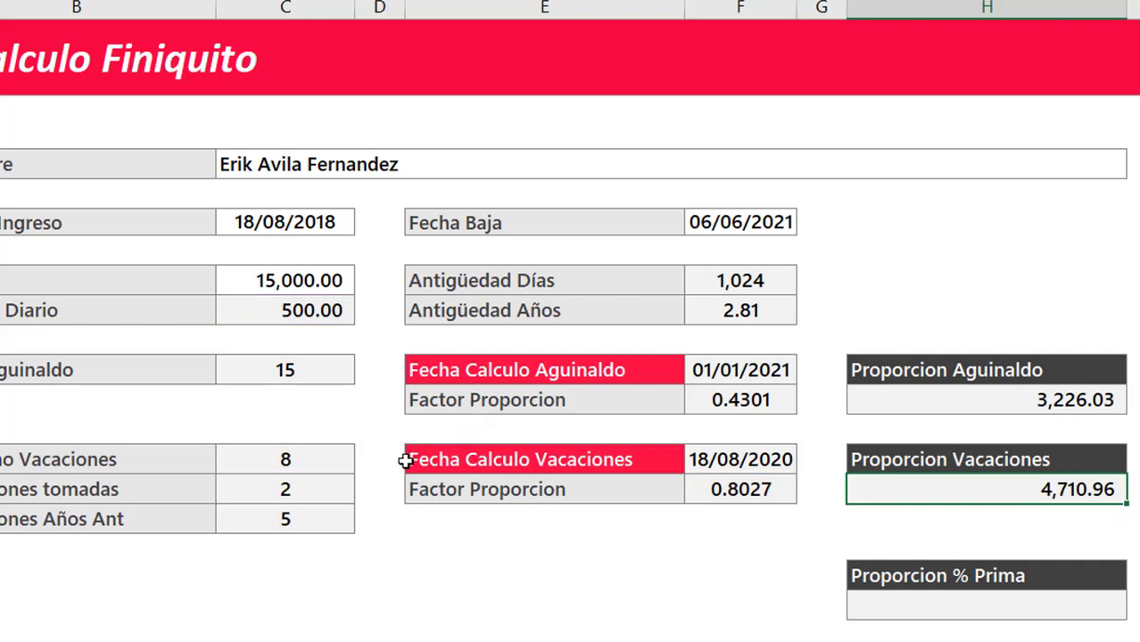
scroll(861, 524, "down", 1)
Enter =+H15*P9 in H19 so Proporcion % Prima shows 1,177.74
left_click(969, 527)
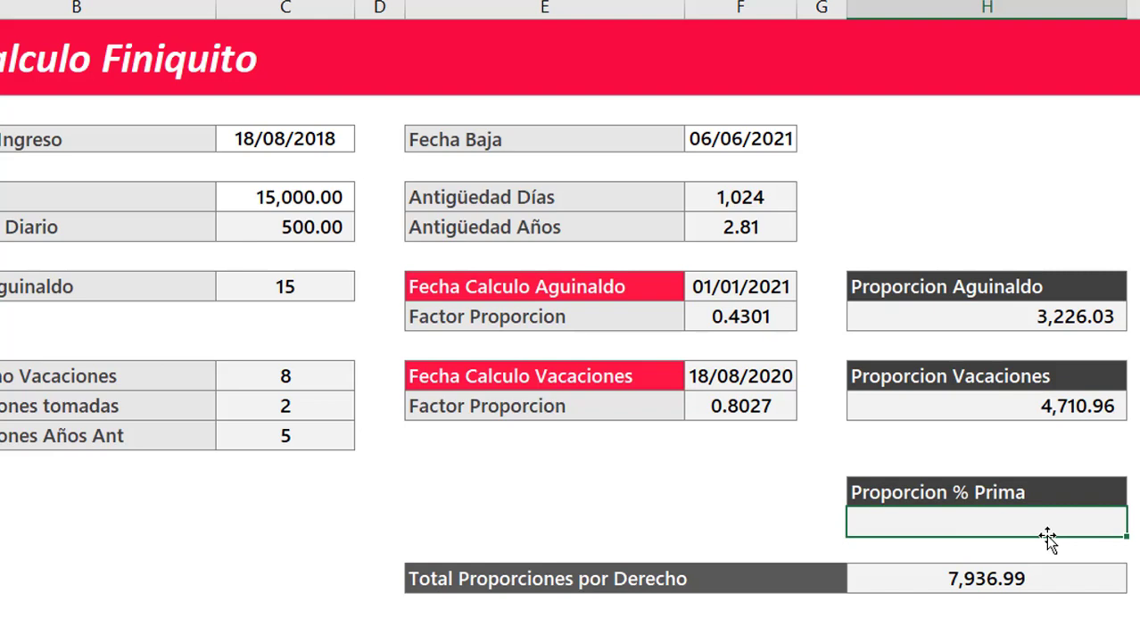
key("Up")
key("Up")
key("Up")
key("Down")
key("Down")
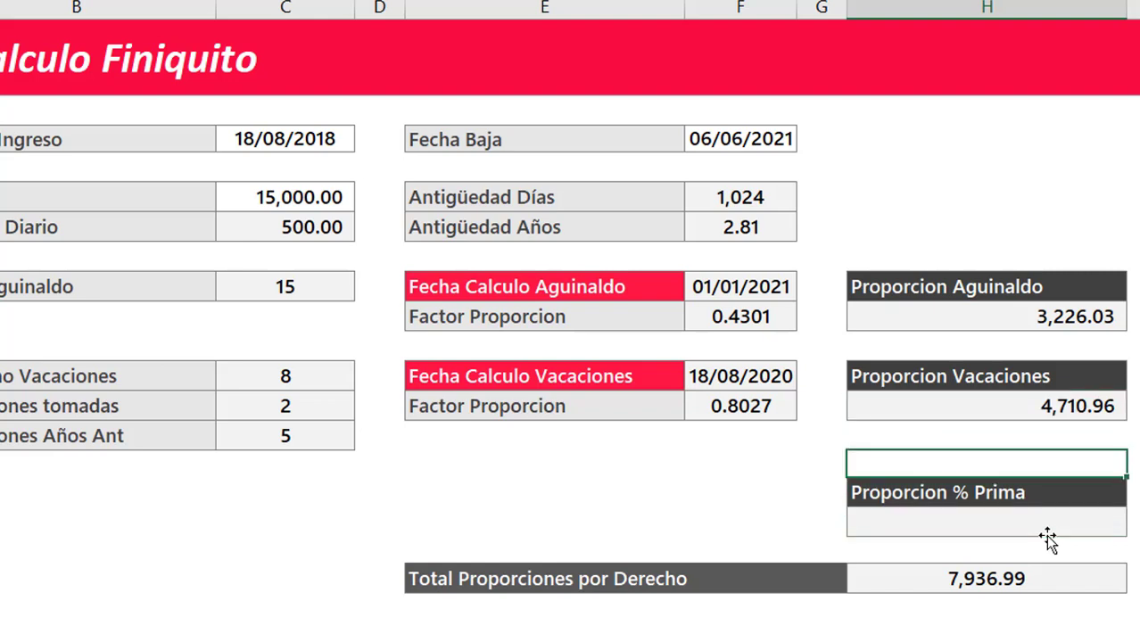
key("Down")
key("Down")
type("+")
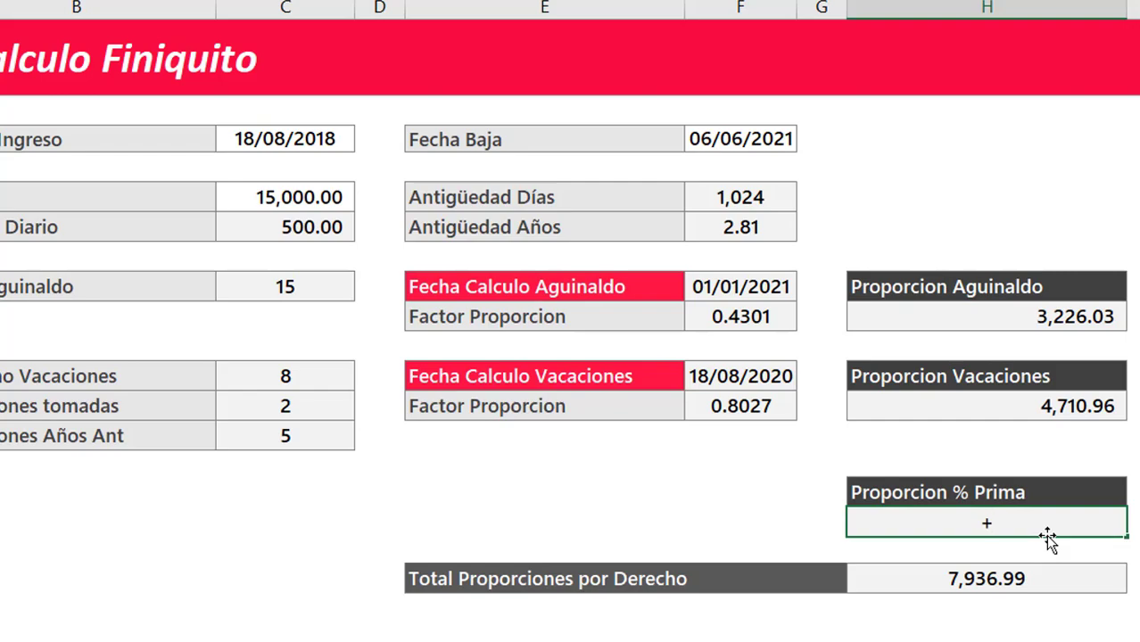
key("Up")
key("Up")
key("Up")
key("Up")
type("*")
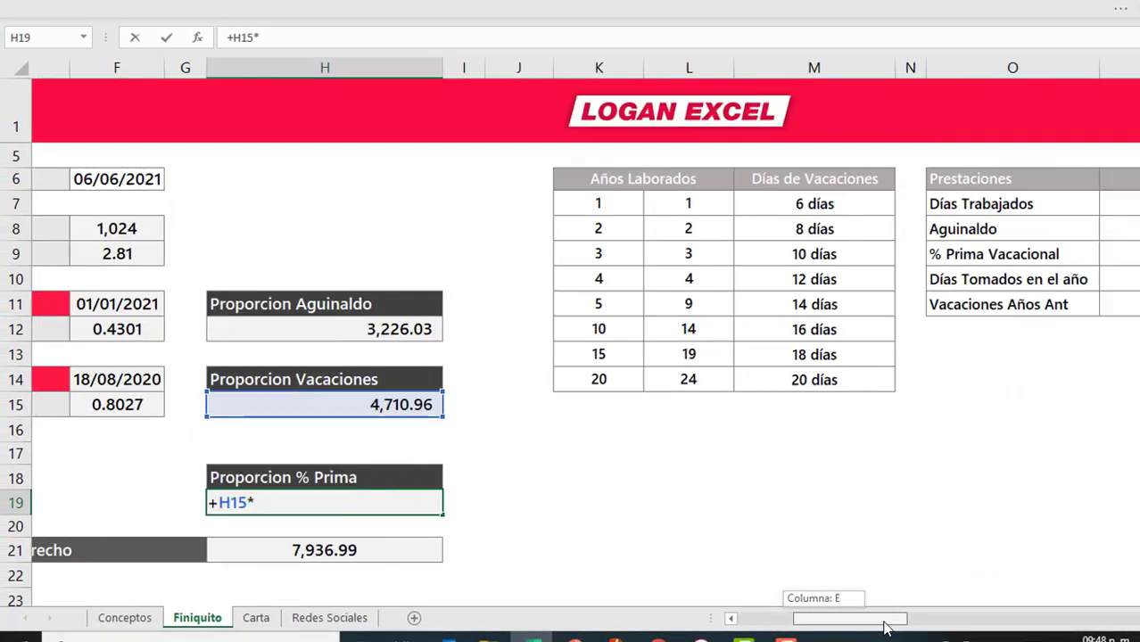
left_click_drag(837, 633, 883, 618)
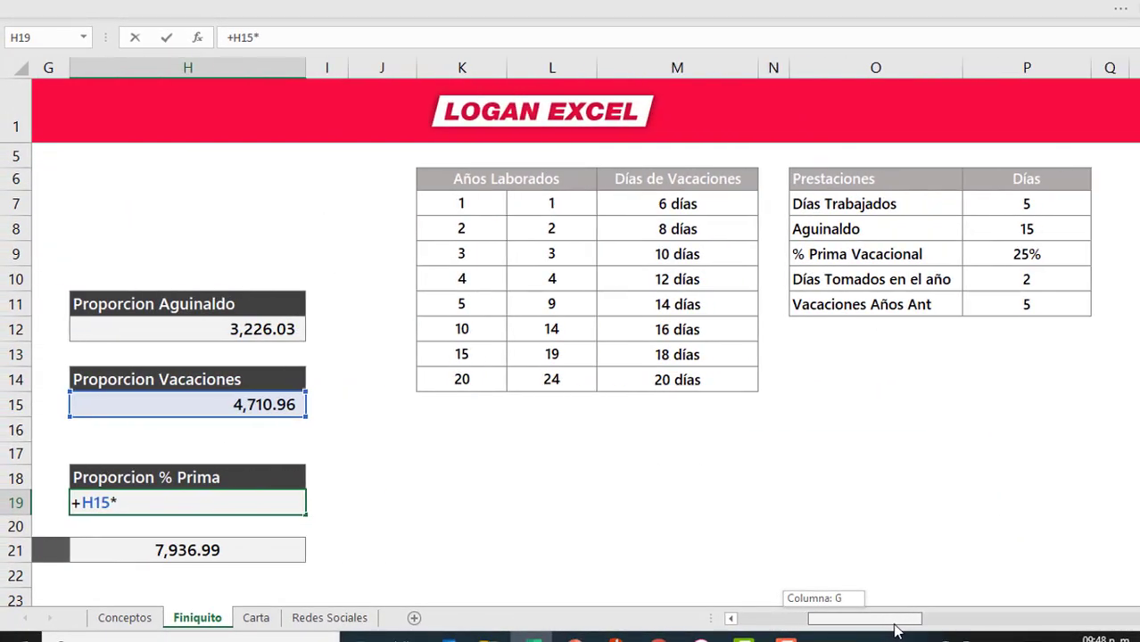
left_click(1008, 262)
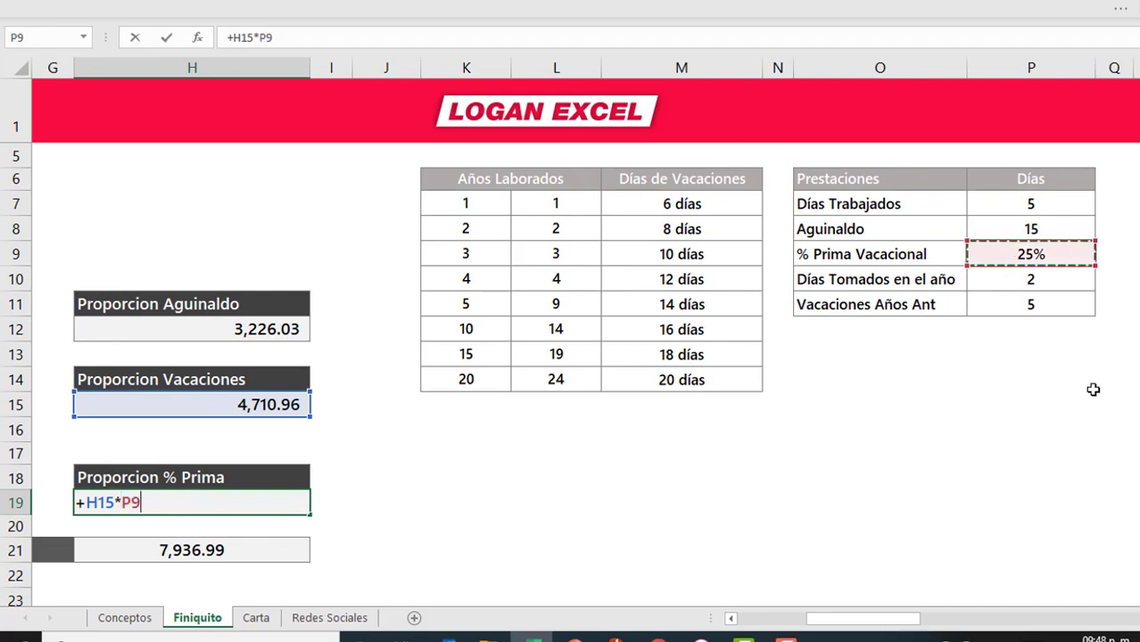
key("Return")
key("Up")
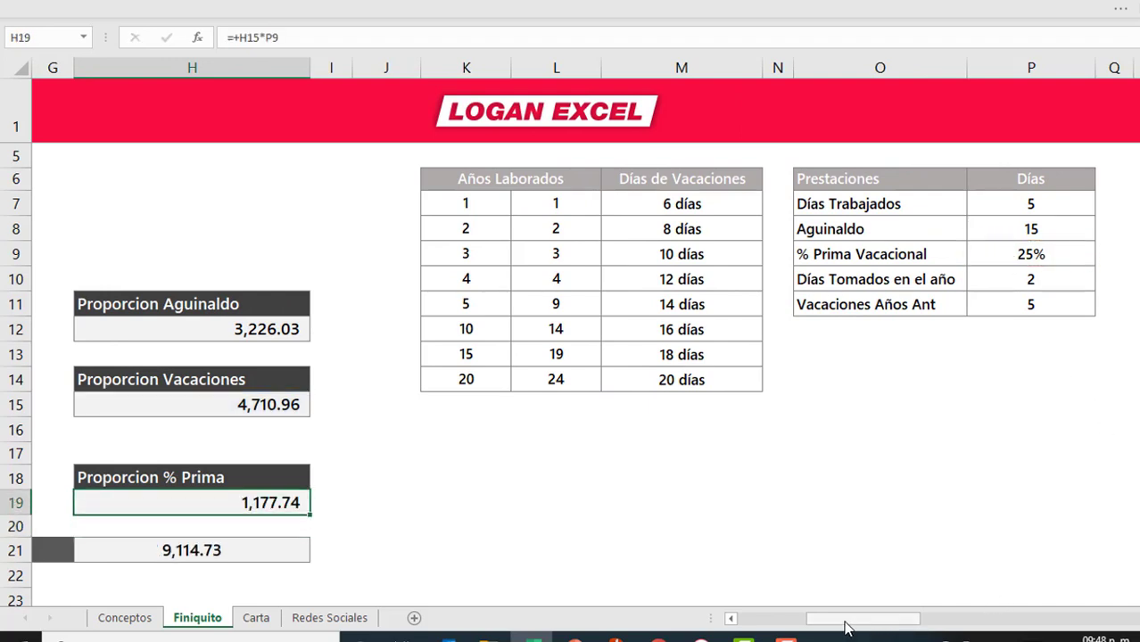
left_click_drag(847, 627, 779, 627)
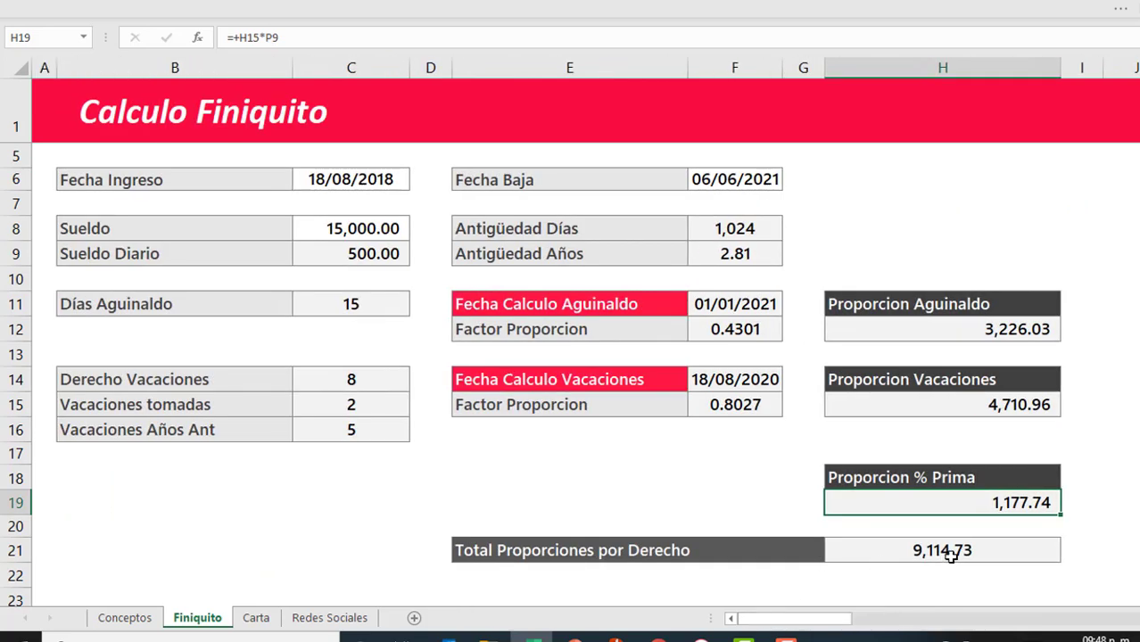
Rewrite H21 as =+H12+H15+H19, giving a total of 9,114.73
left_click(951, 552)
key("F2")
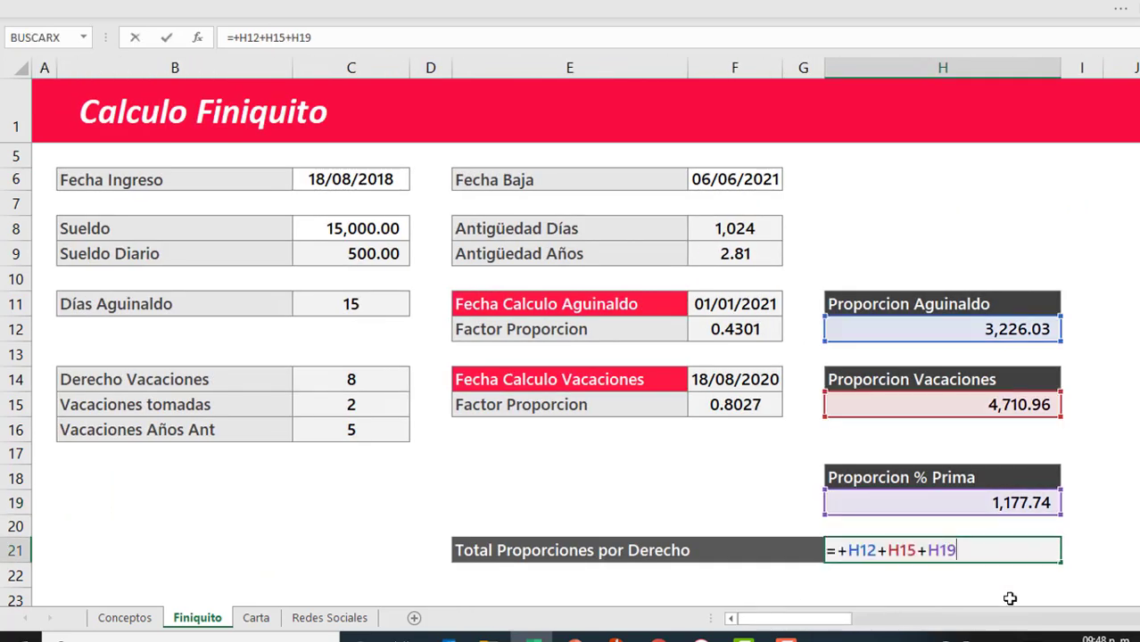
key("Escape")
type("+")
left_click(993, 323)
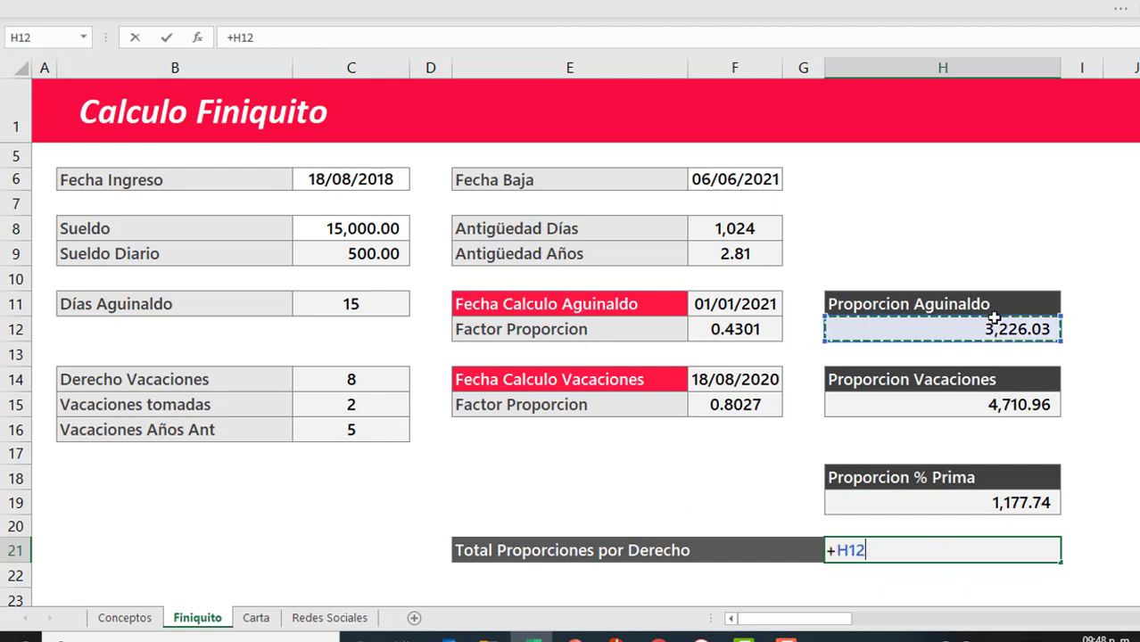
type("+")
left_click(1018, 407)
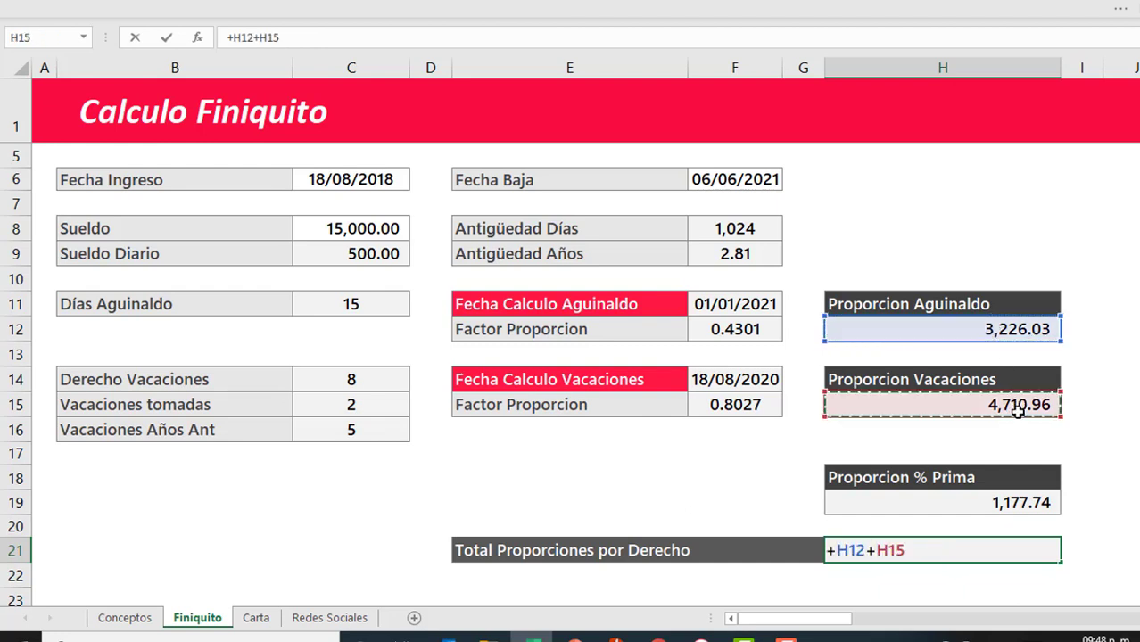
type("+")
left_click(1030, 502)
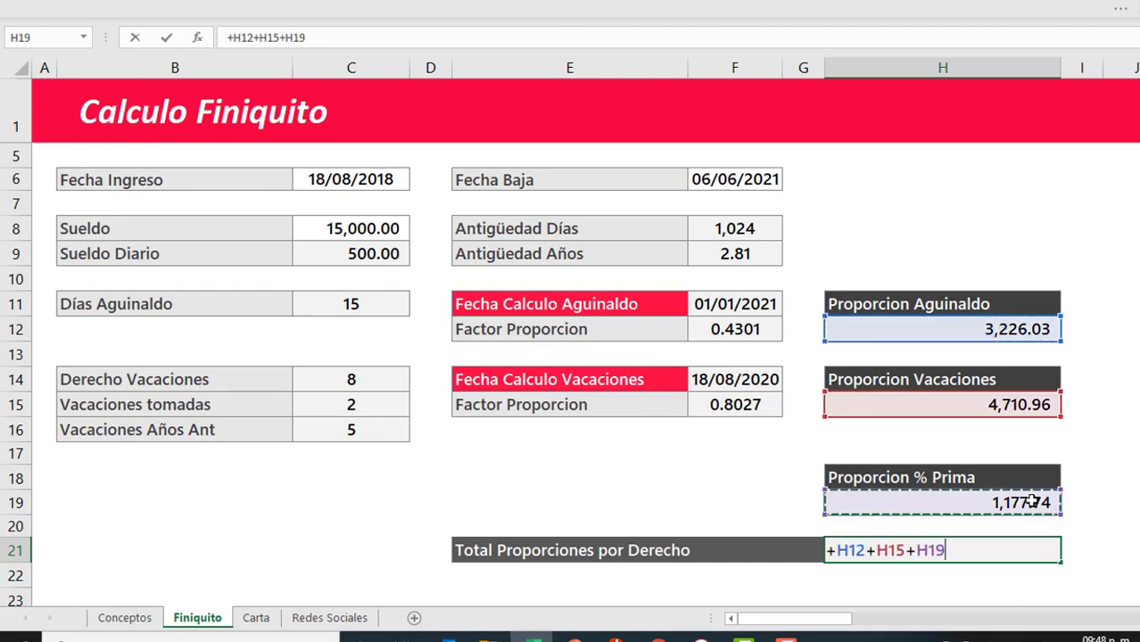
key("Return")
key("Up")
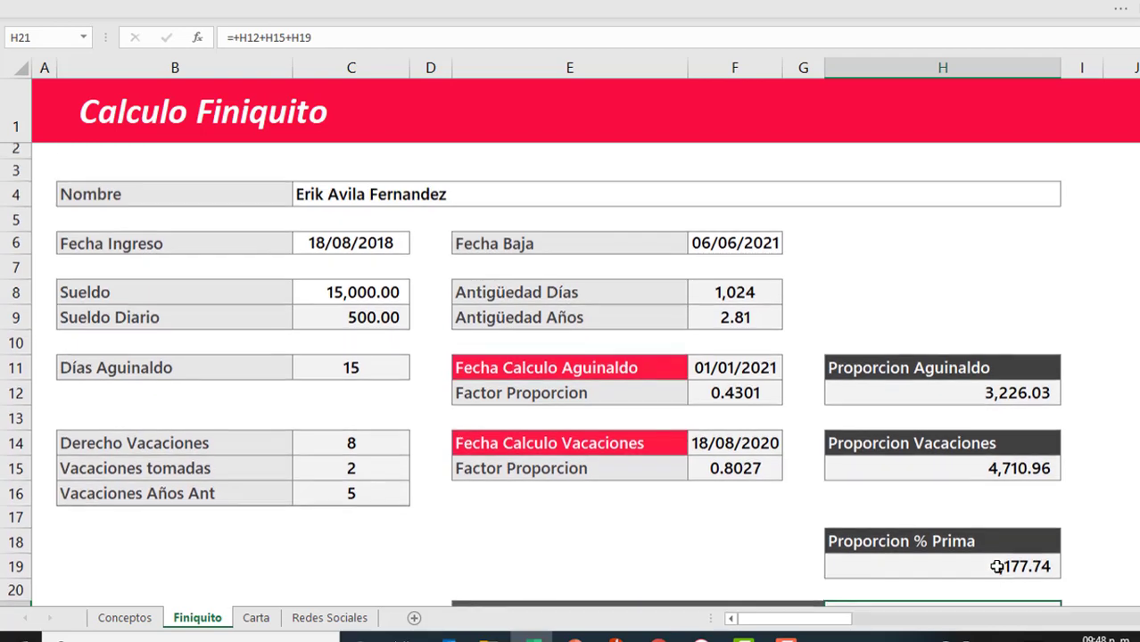
scroll(998, 571, "down", 1)
left_click(965, 541)
scroll(977, 541, "up", 2)
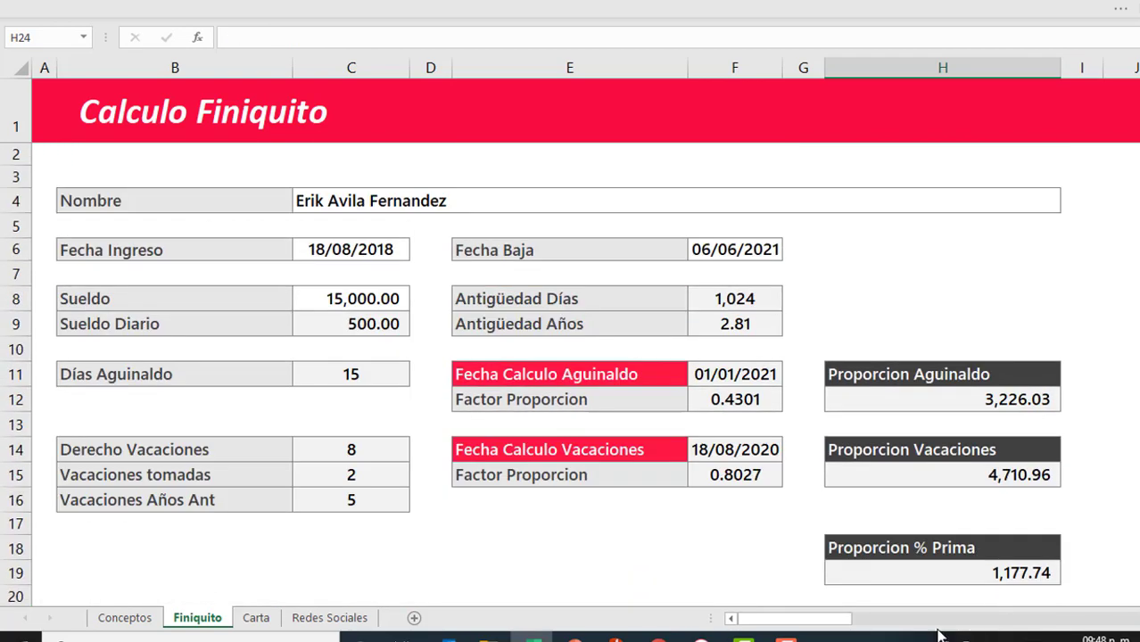
mouse_move(839, 618)
left_mouse_down()
mouse_move(920, 622)
mouse_move(845, 619)
left_mouse_up()
Enter =+C9*P7 in H23, daily wage times the 5 days worked
left_click(985, 275)
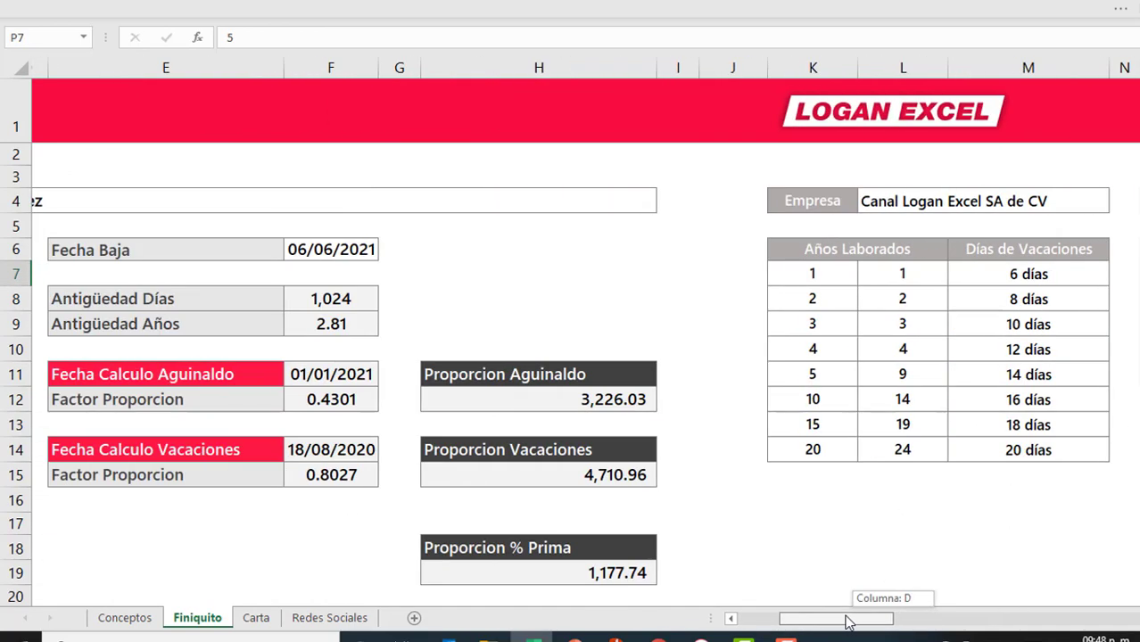
scroll(610, 534, "down", 2)
left_click(590, 519)
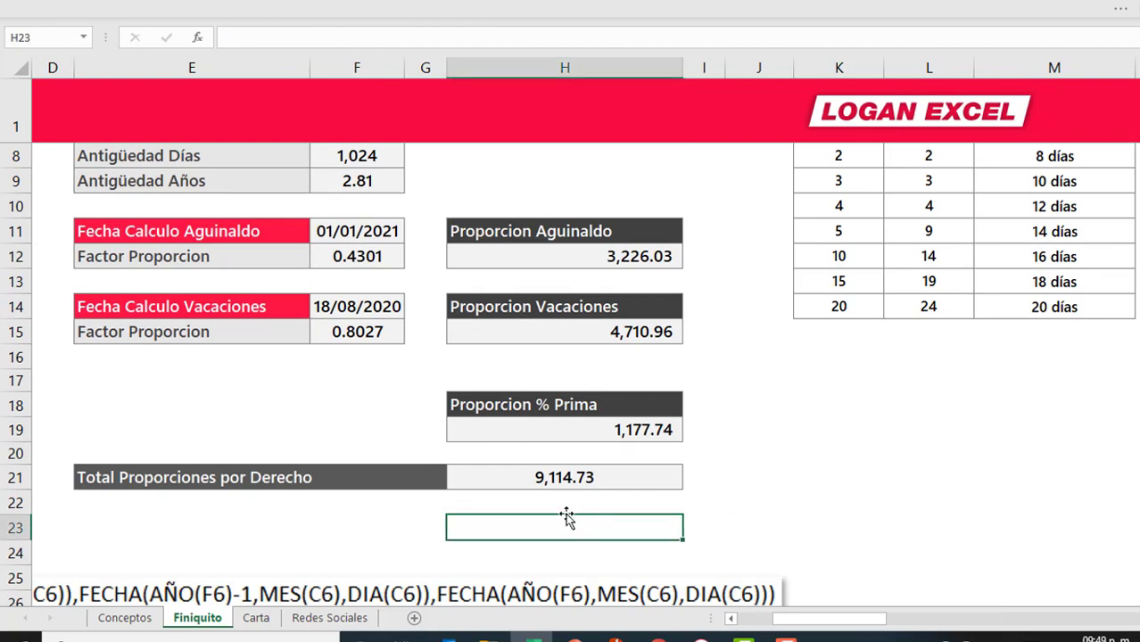
type("+")
key("Up")
key("Up")
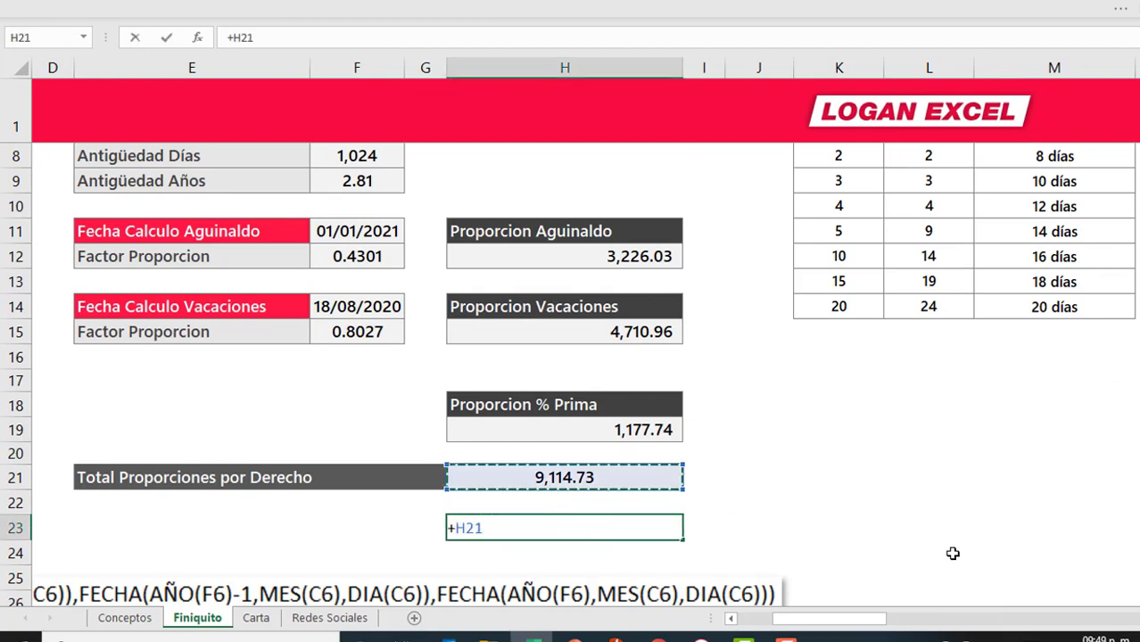
left_click_drag(834, 618, 798, 618)
scroll(382, 410, "up", 2)
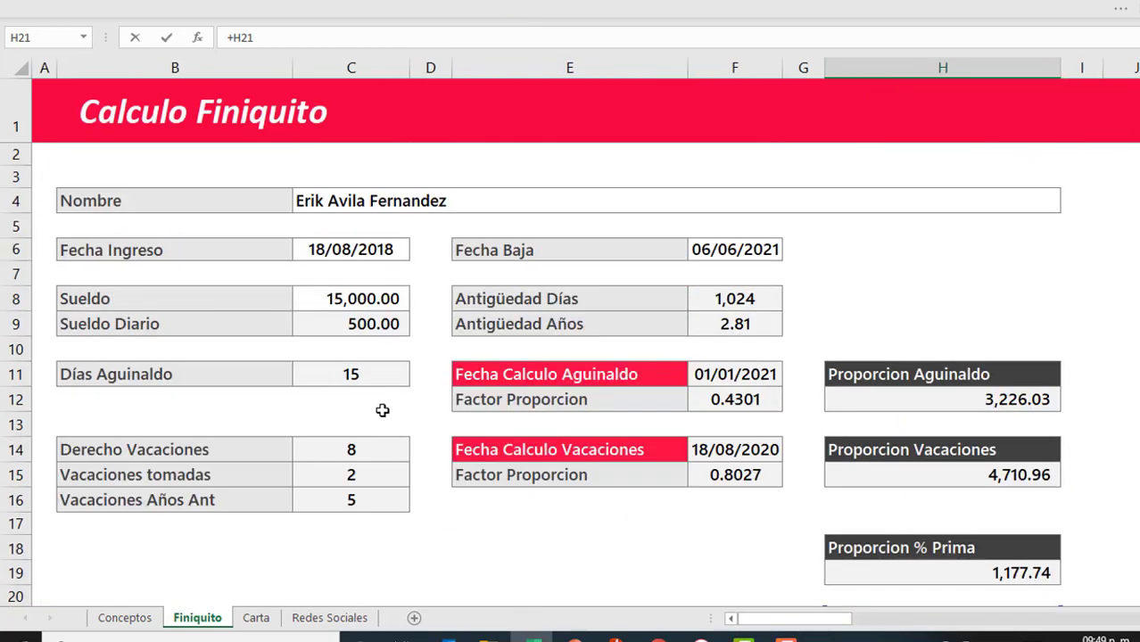
left_click(365, 326)
type("*")
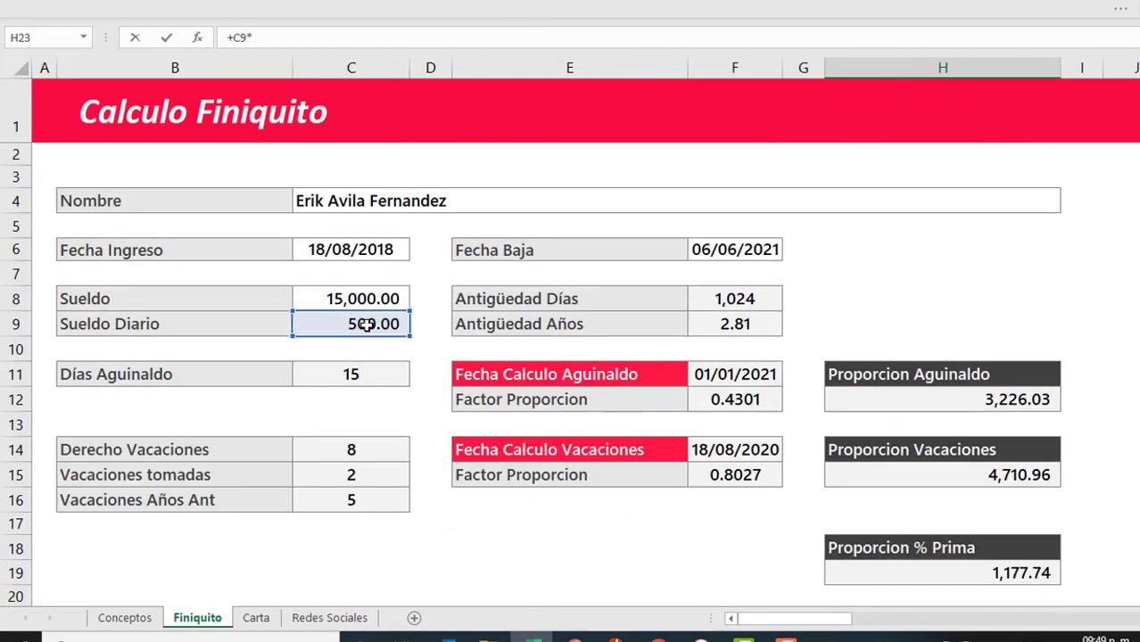
left_click_drag(797, 618, 886, 619)
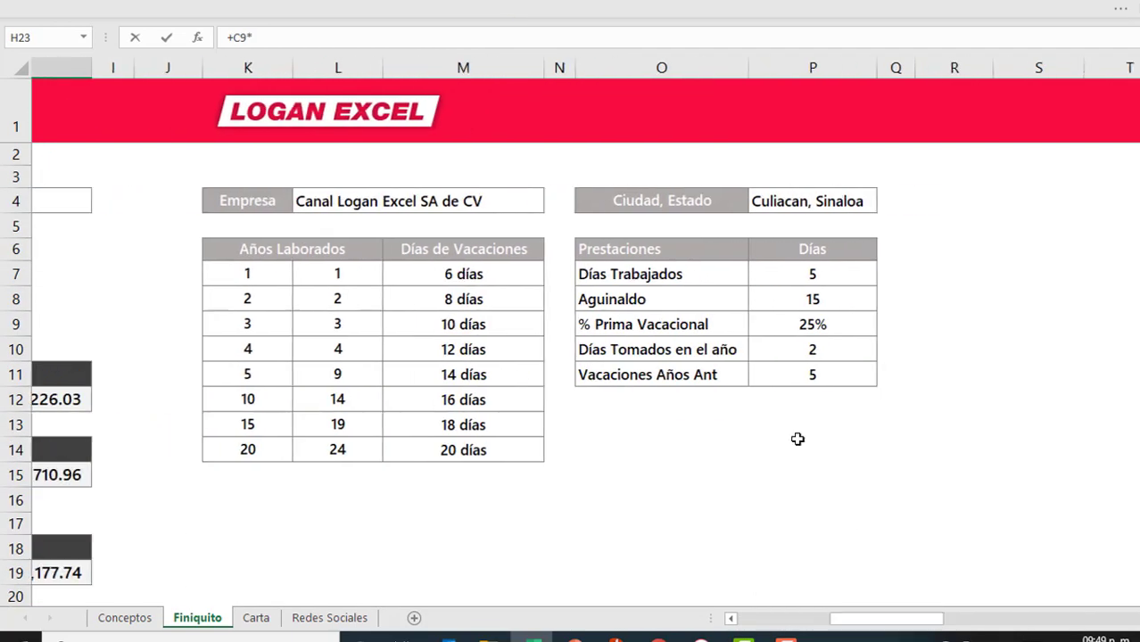
left_click(787, 273)
key("ctrl+Return")
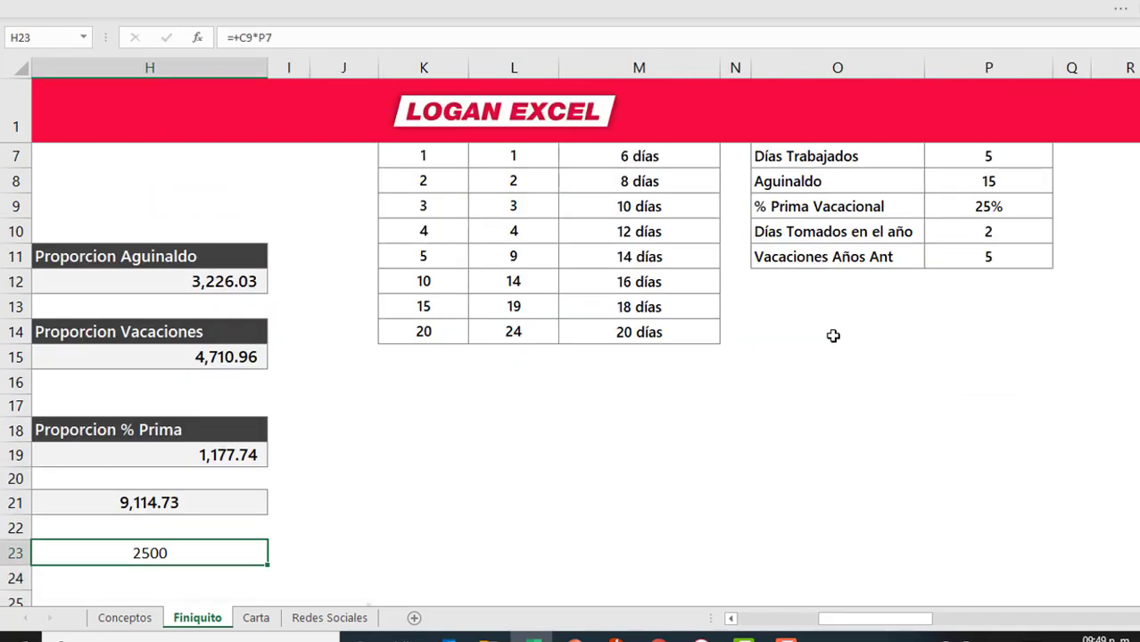
scroll(832, 336, "left", 3)
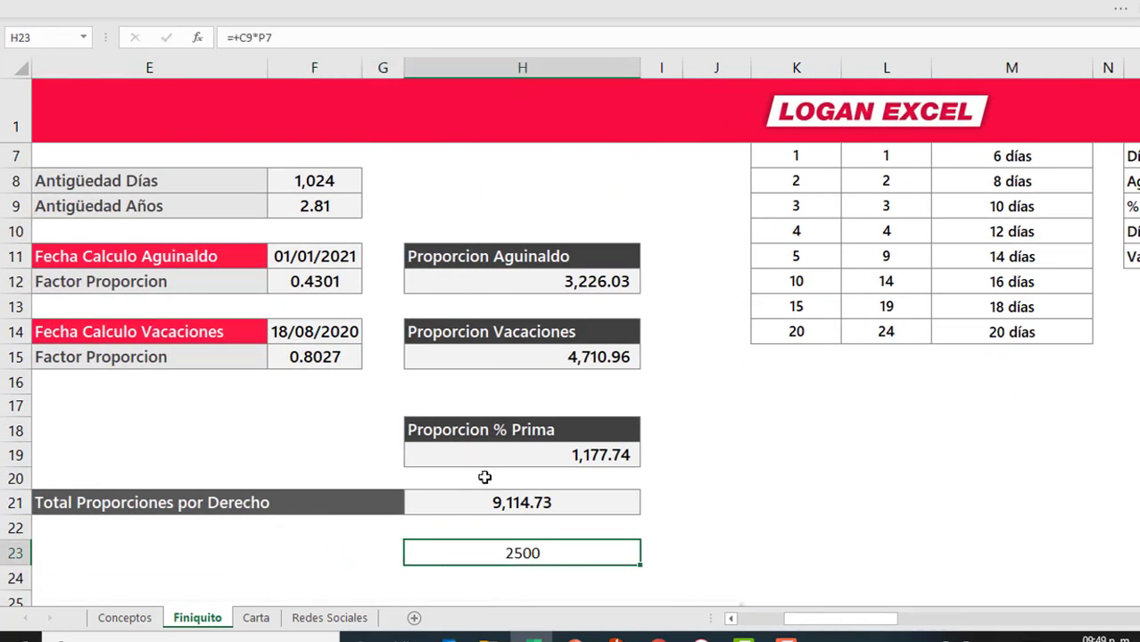
Copy H19's formatting onto H23 with Paste Special Formats, showing 2,500.00
left_click(480, 442)
key("ctrl+c")
right_click(518, 553)
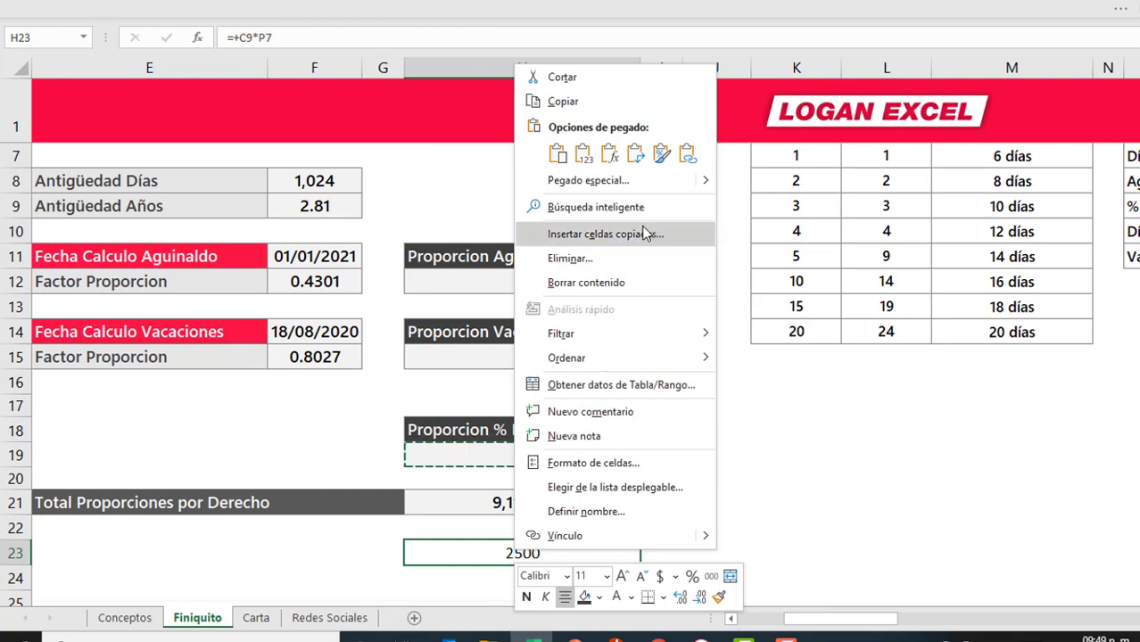
left_click(661, 155)
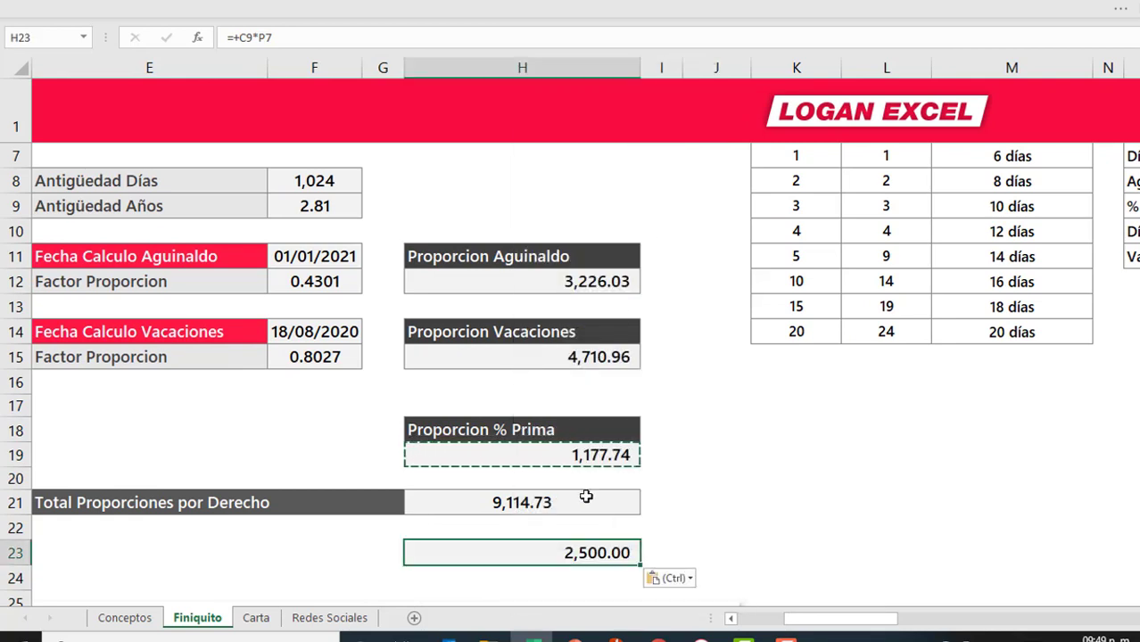
left_click(548, 502)
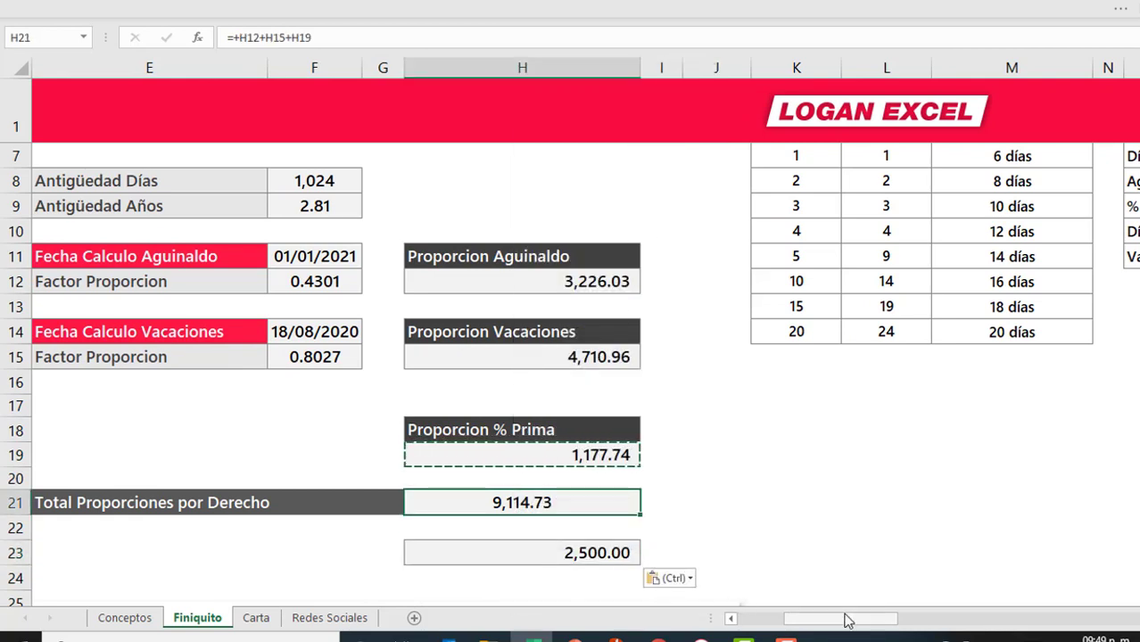
Copy H23 into H25 for its boxed format and move the caption picture to row 27
left_click_drag(848, 622, 813, 622)
scroll(875, 489, "down", 1)
left_click(875, 501)
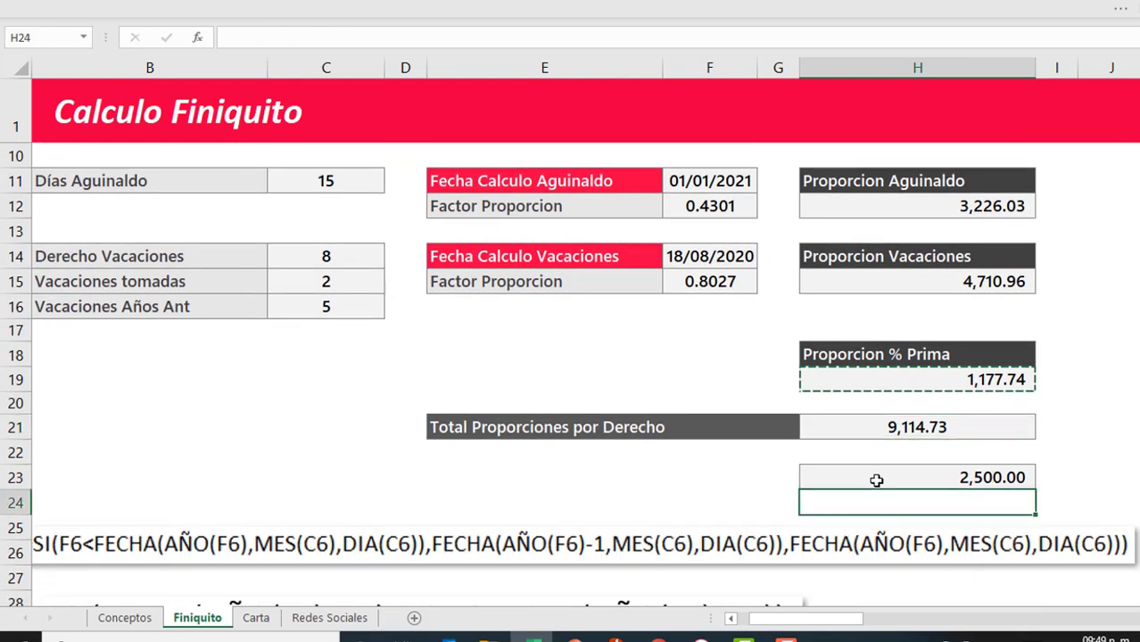
left_click(878, 481)
key("ctrl+c")
key("Down")
key("Down")
key("Return")
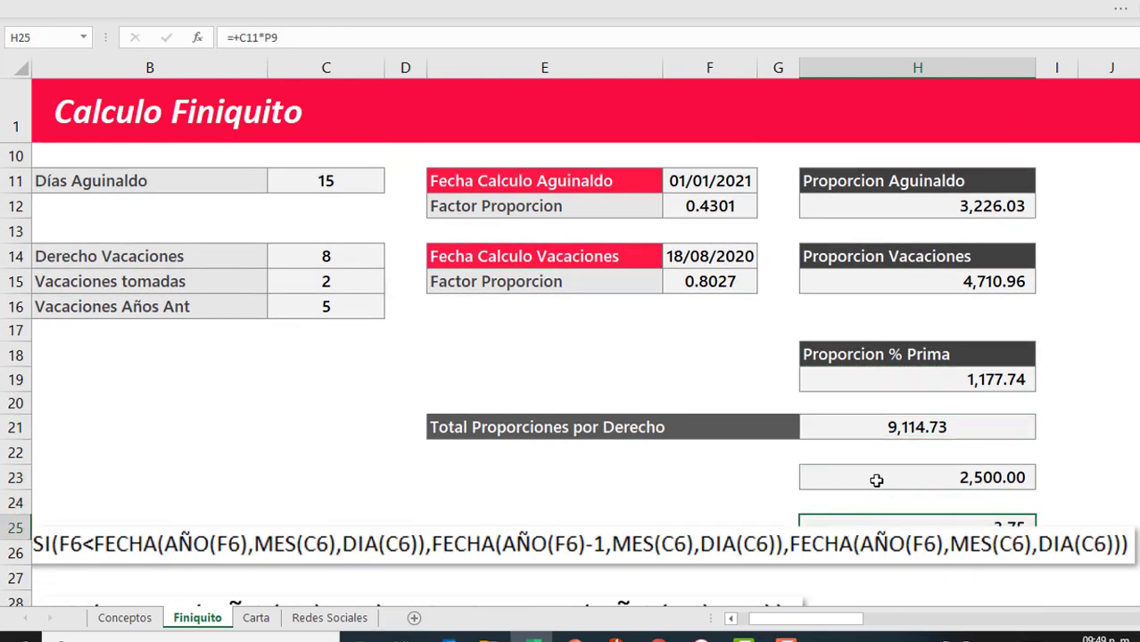
left_click_drag(850, 544, 851, 583)
Enter =+H21+H23 in H25 for a grand total of 11,614.73
left_click(869, 527)
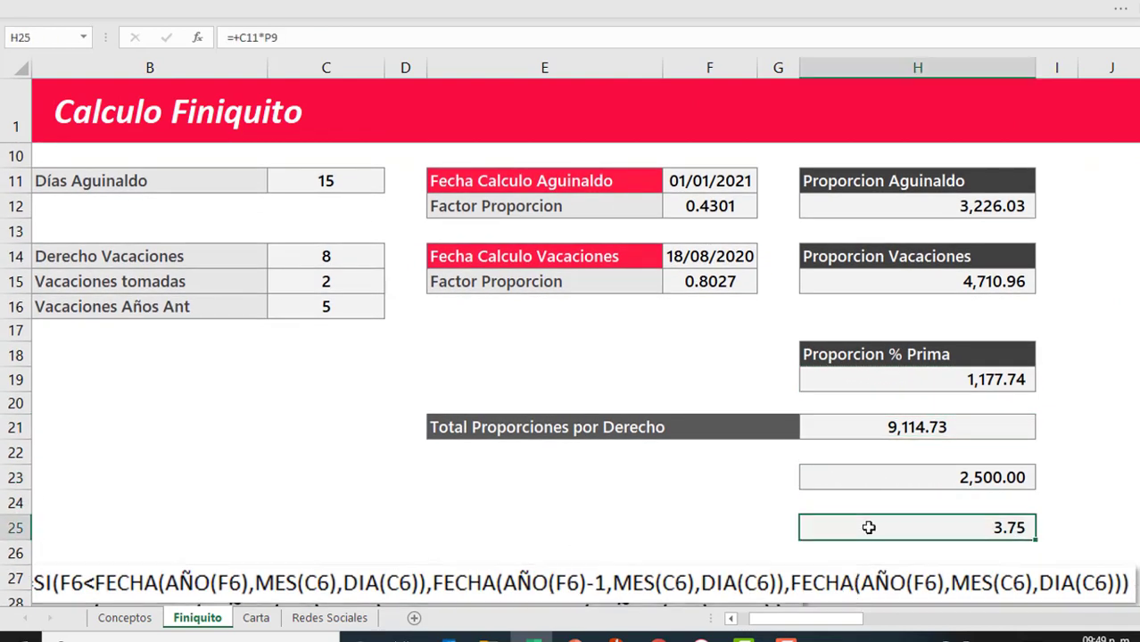
type("+")
left_click(886, 430)
type("+")
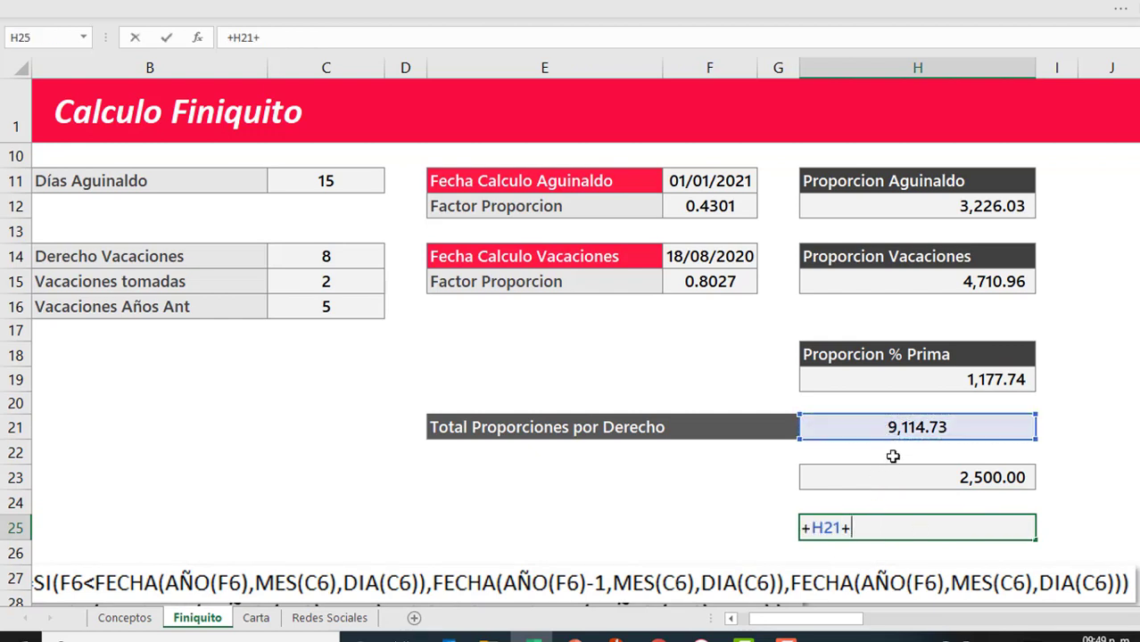
left_click(895, 467)
key("ctrl+Return")
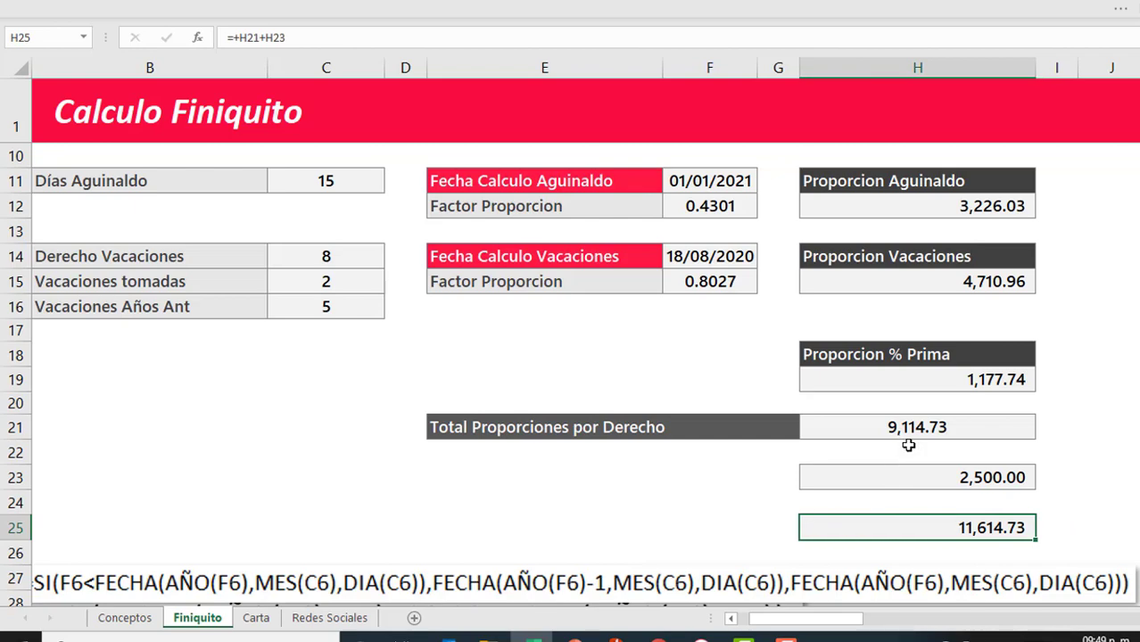
left_click(901, 433)
scroll(814, 477, "up", 3)
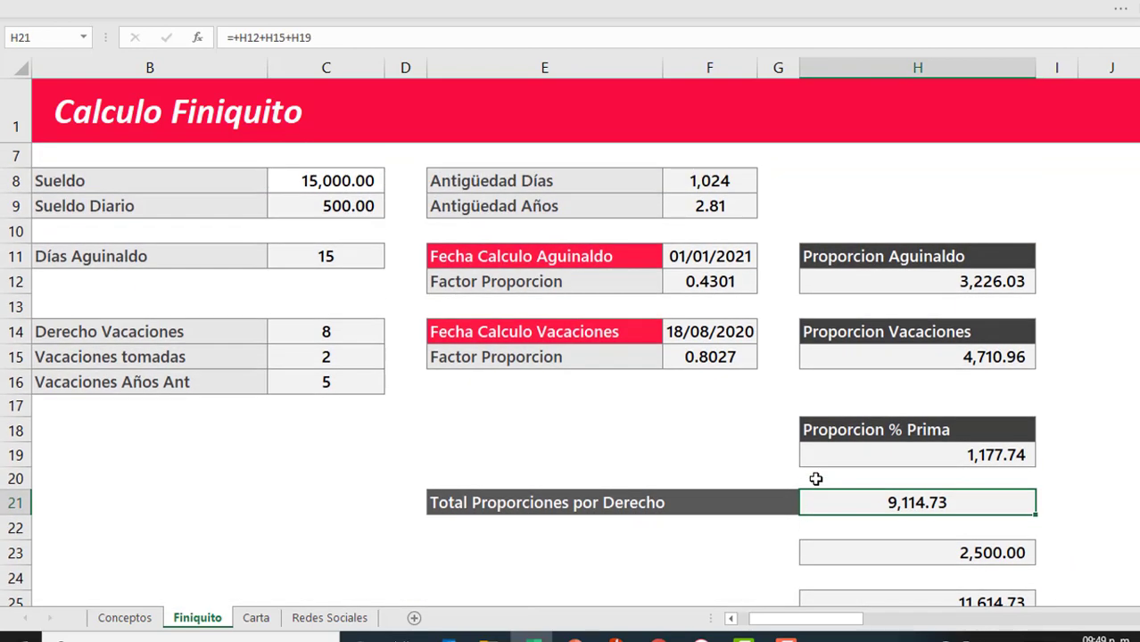
scroll(816, 479, "down", 3)
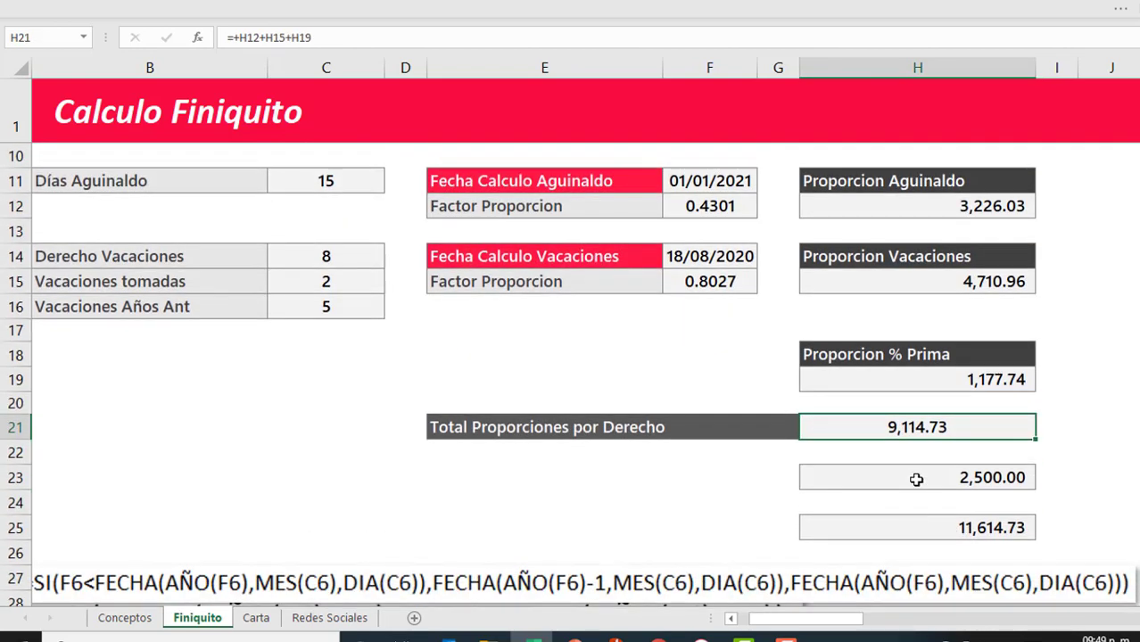
left_click(907, 487)
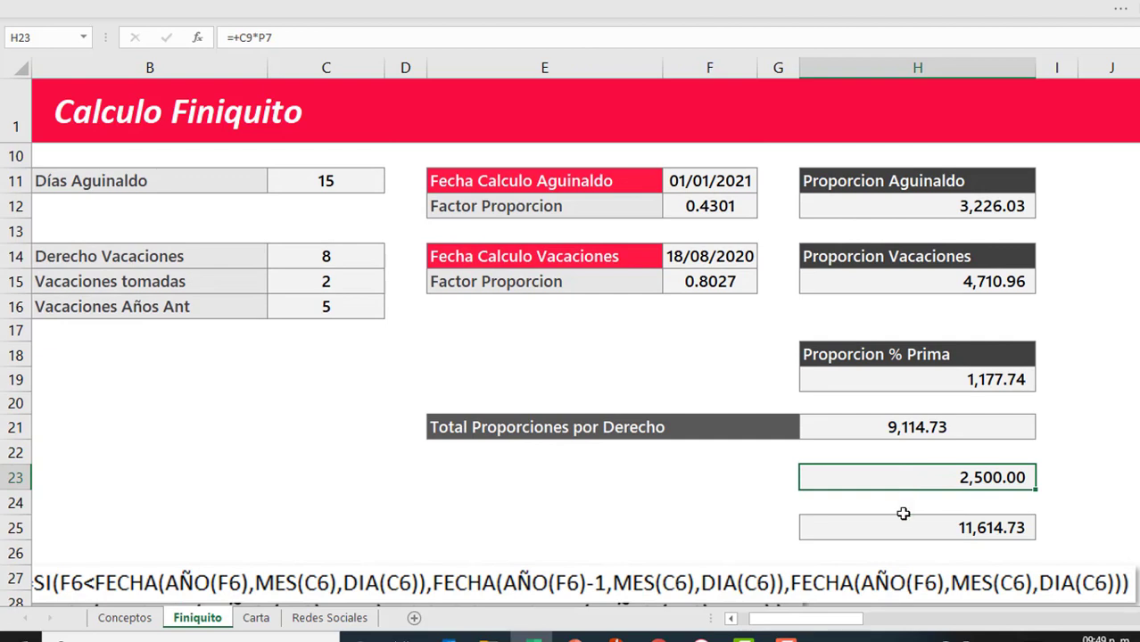
left_click(903, 522)
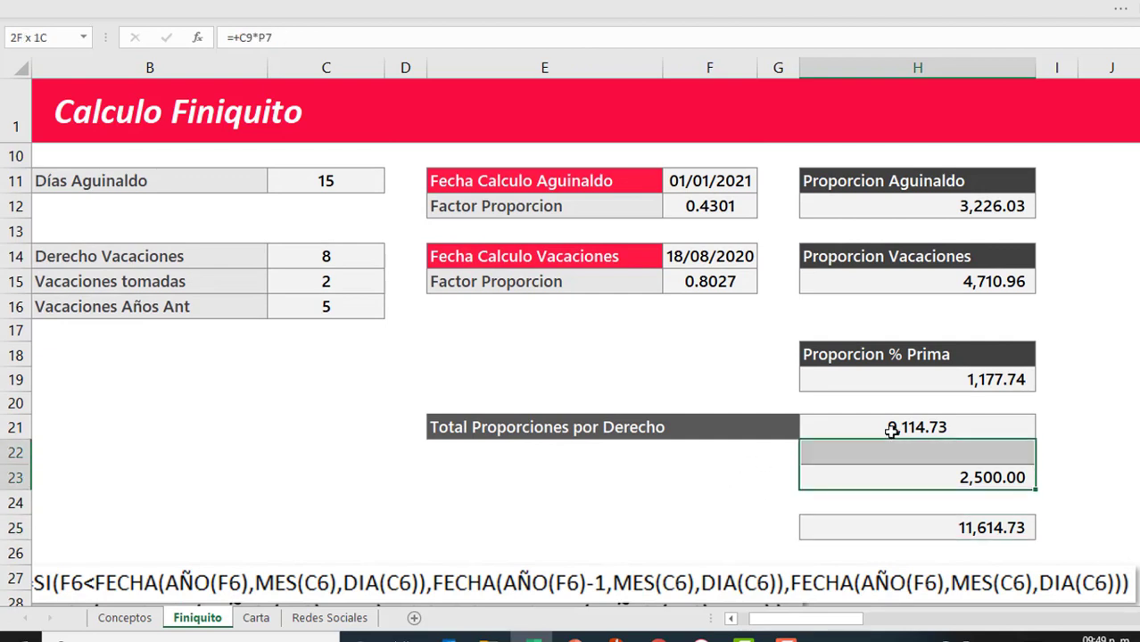
left_click_drag(888, 474, 892, 428)
left_click(904, 522)
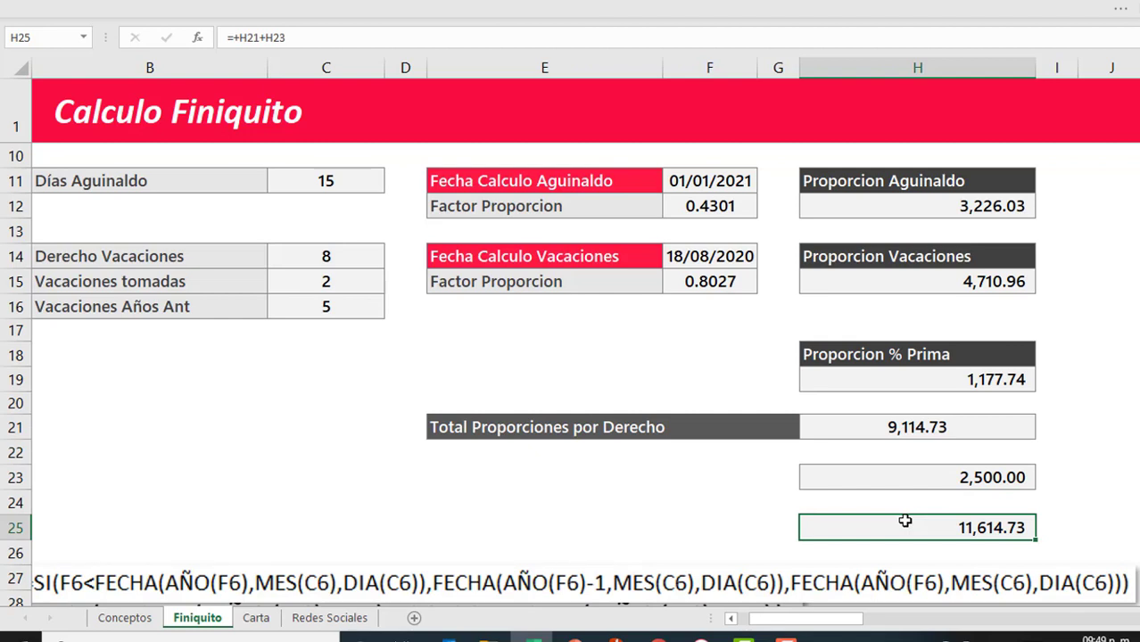
scroll(905, 521, "up", 3)
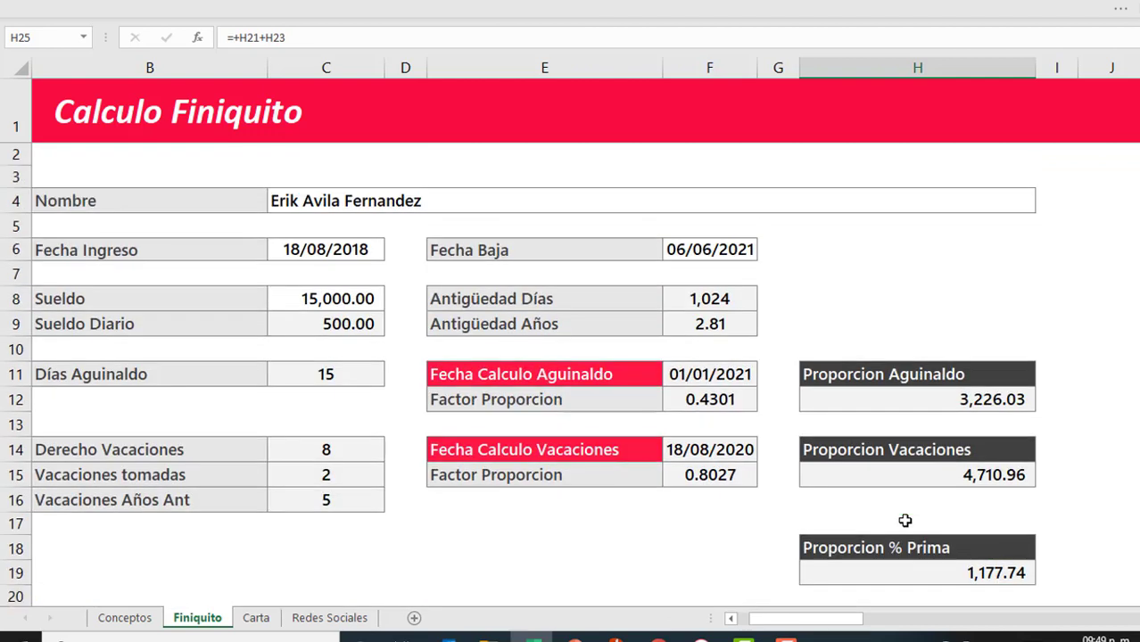
left_click_drag(822, 624, 799, 624)
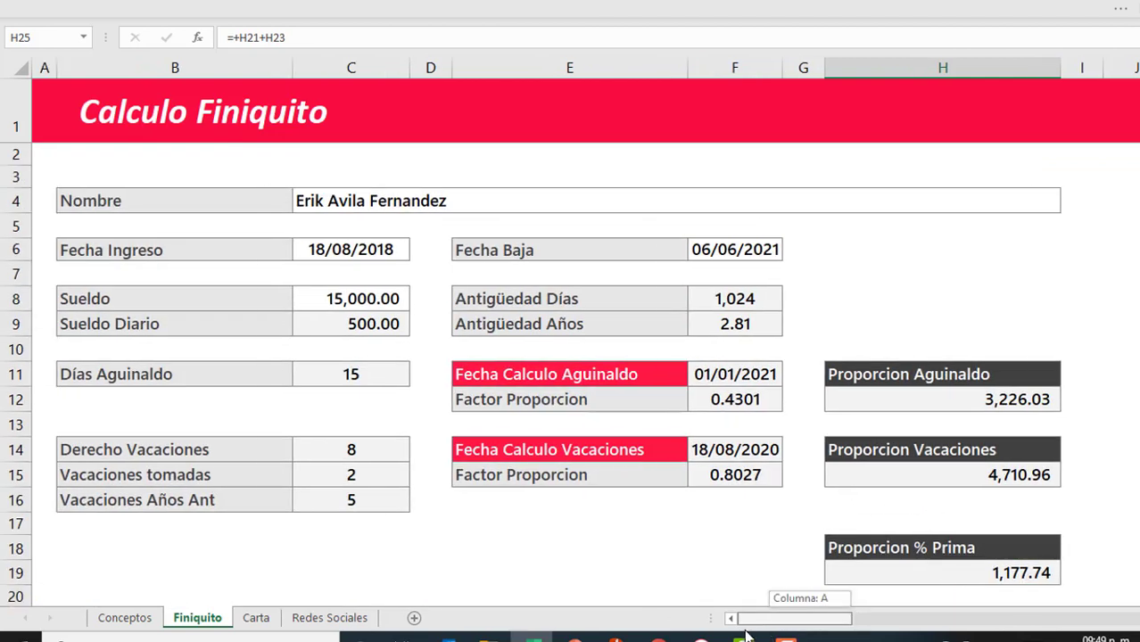
left_click(394, 375)
left_click(741, 250)
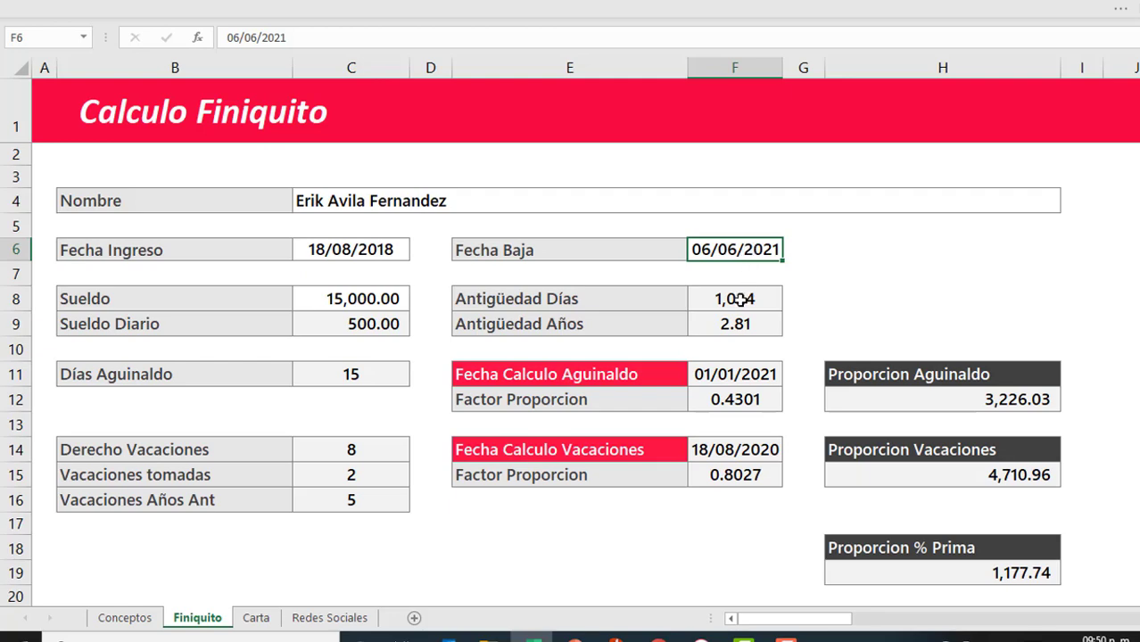
scroll(720, 416, "down", 2)
scroll(719, 419, "down", 1)
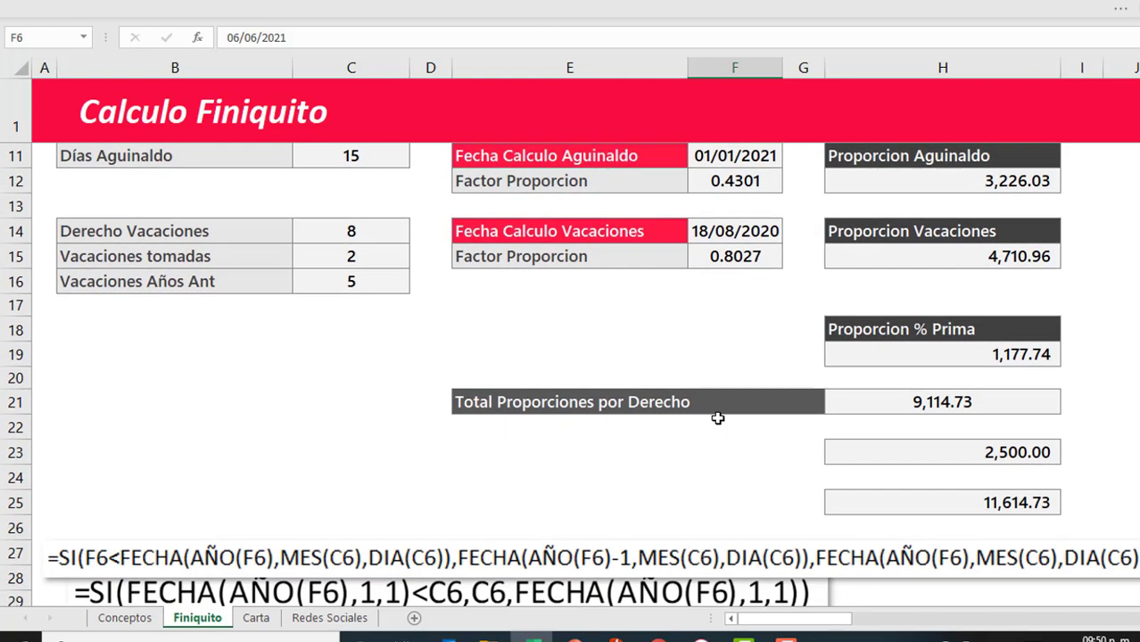
scroll(718, 418, "down", 1)
left_click_drag(668, 498, 668, 528)
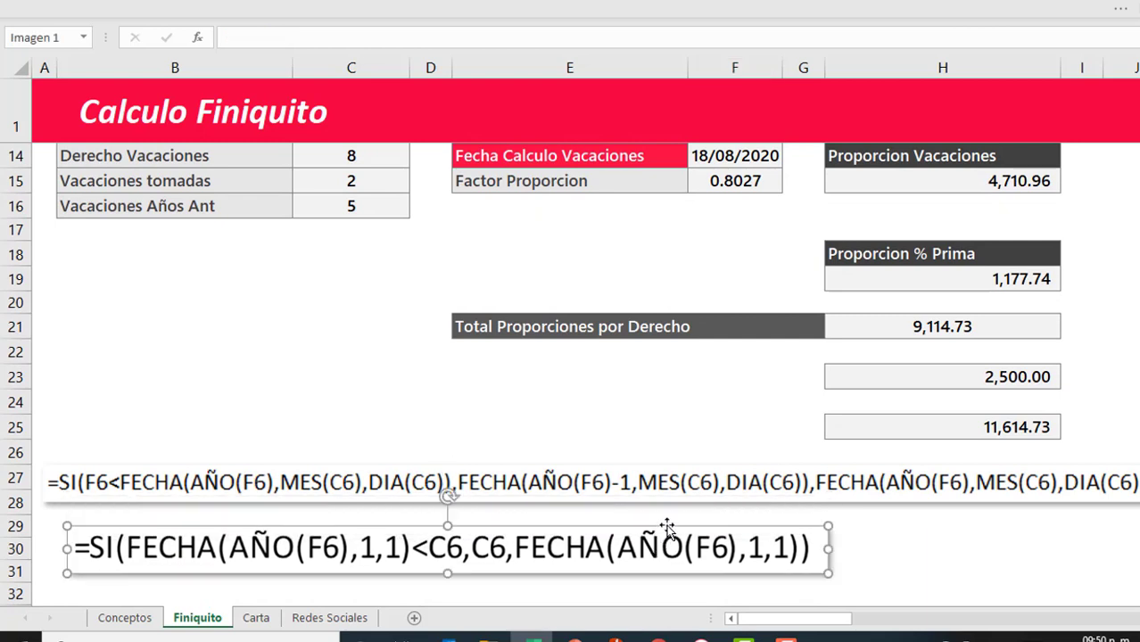
scroll(679, 420, "up", 1)
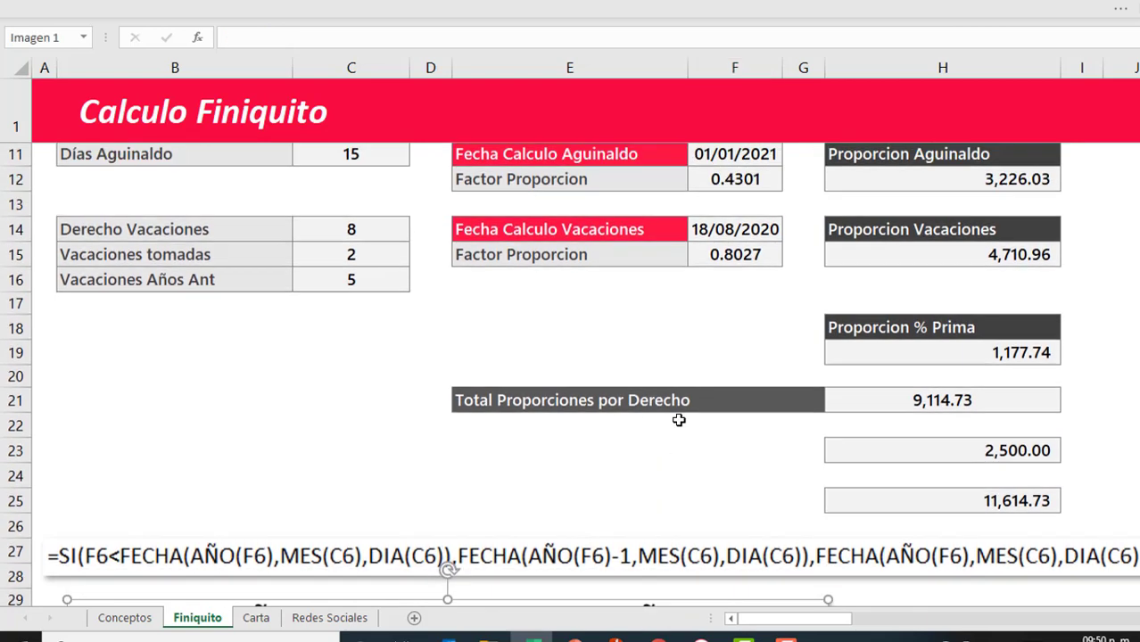
scroll(679, 420, "up", 1)
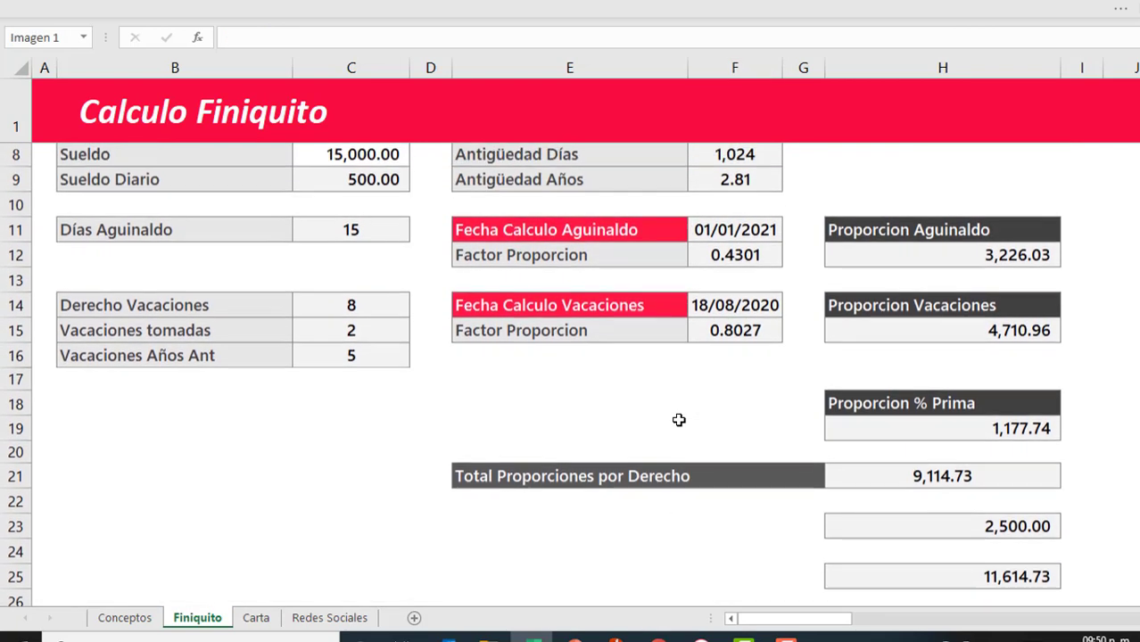
scroll(679, 422, "up", 2)
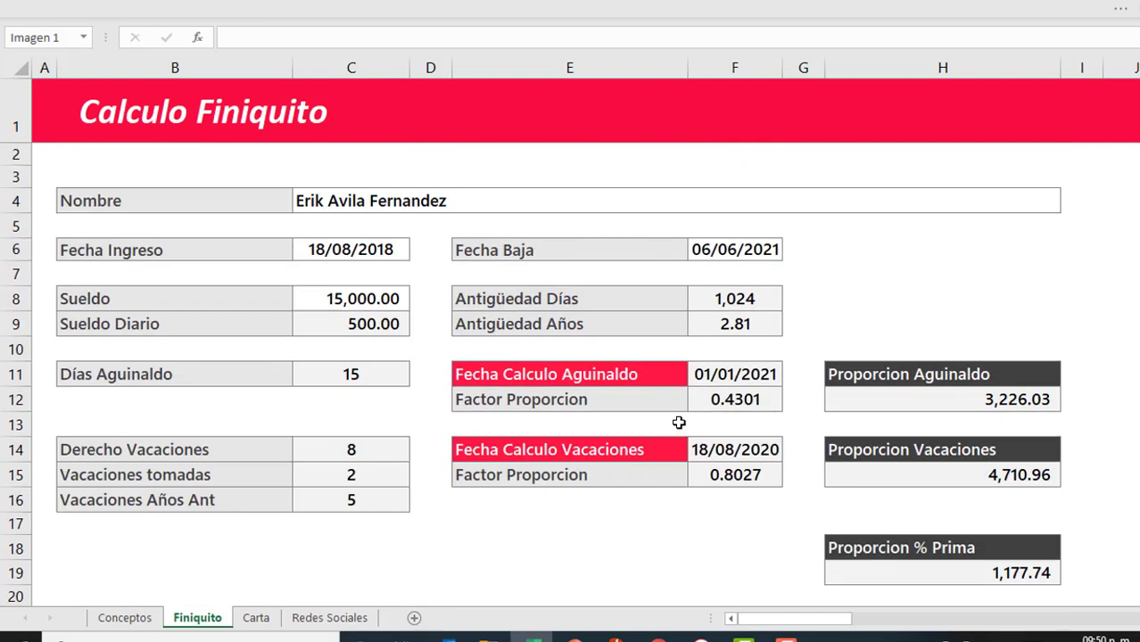
left_click(719, 250)
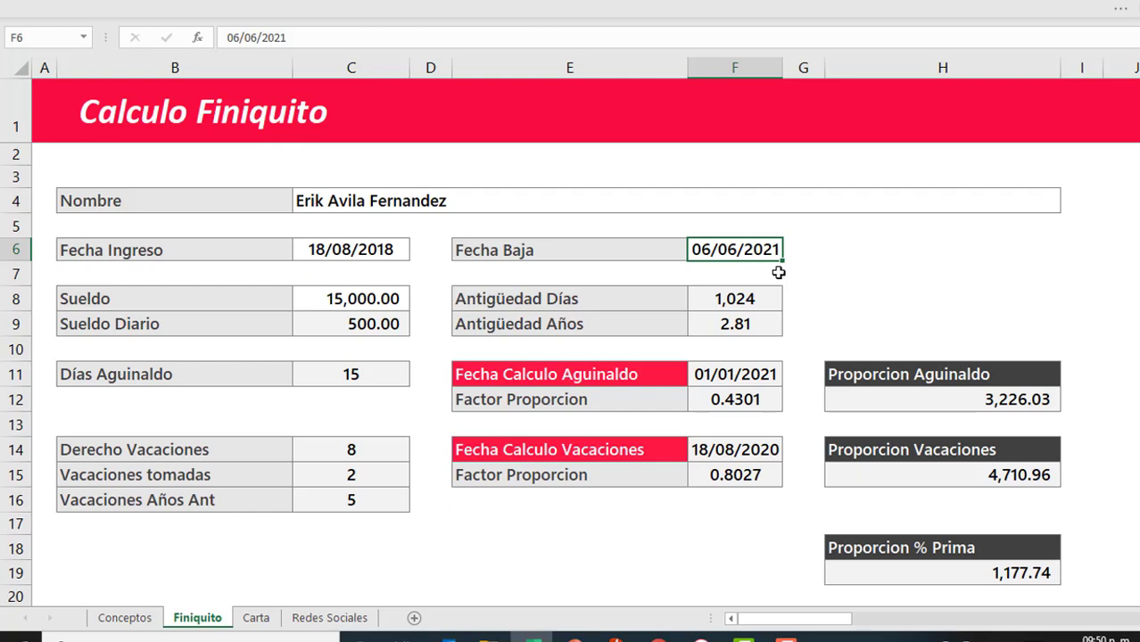
left_click(557, 428)
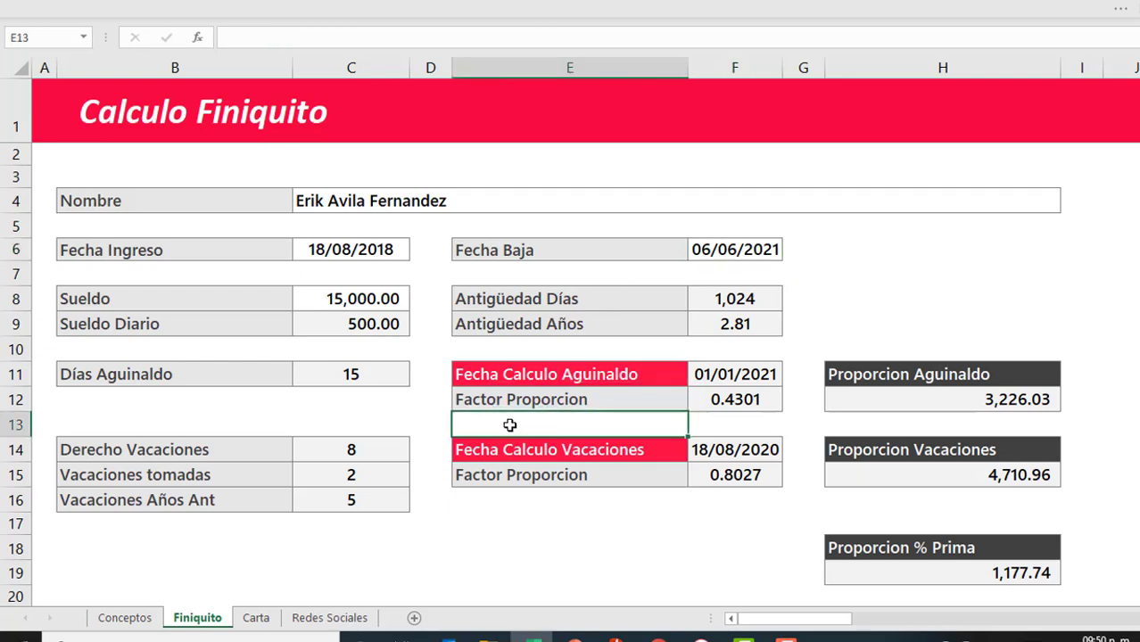
left_click_drag(778, 607, 863, 599)
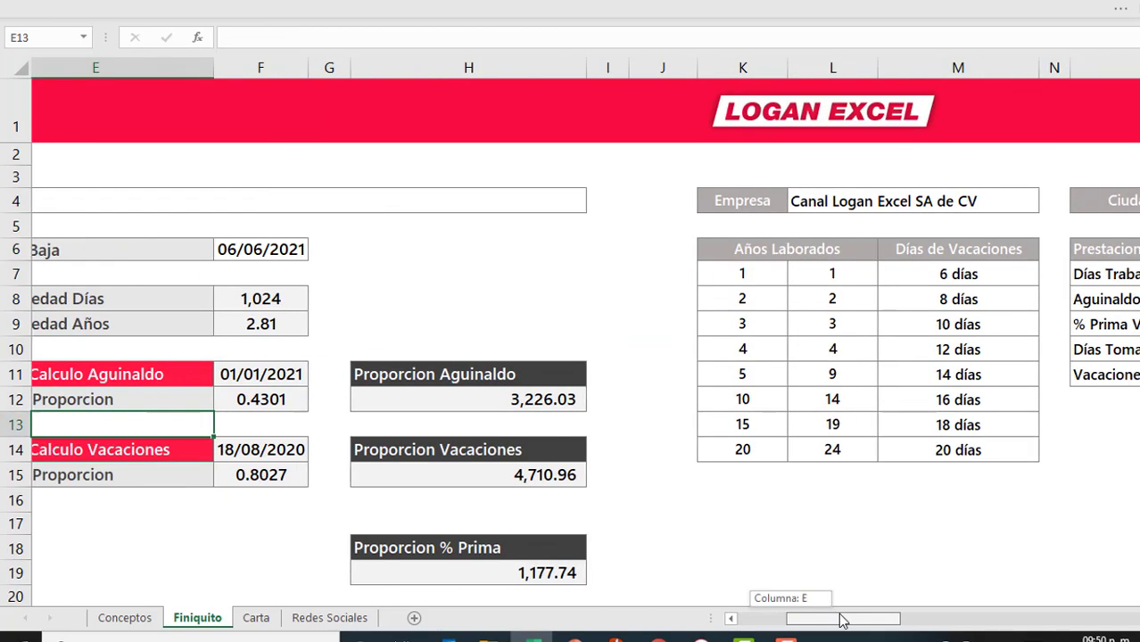
left_click(817, 415)
left_click(827, 325)
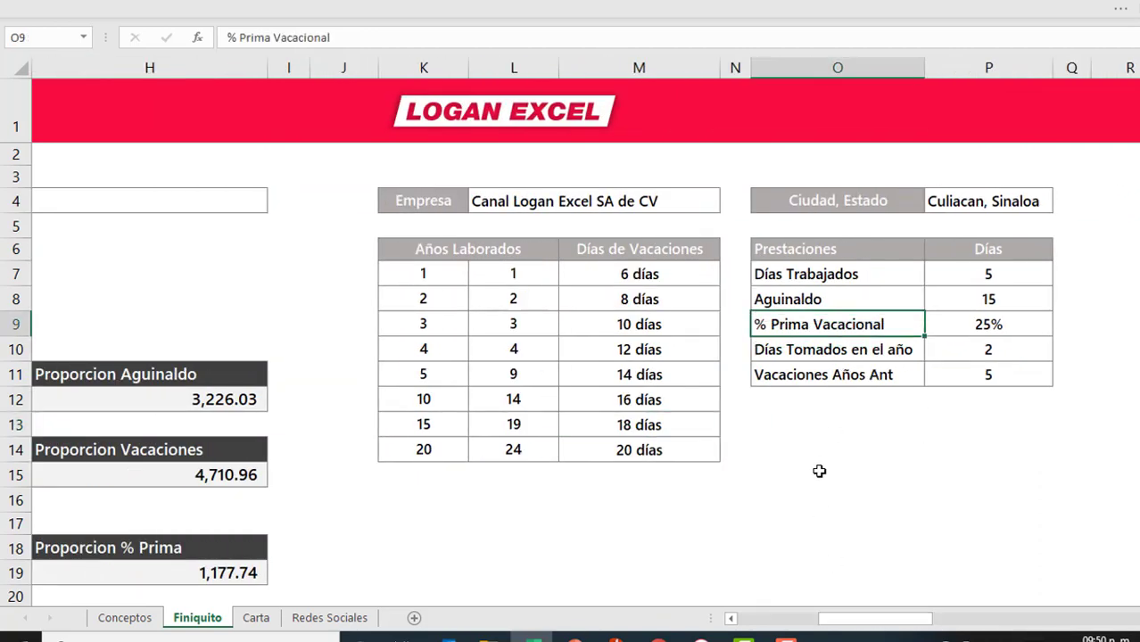
scroll(820, 472, "down", 2)
scroll(856, 544, "down", 2)
left_click_drag(879, 623, 751, 619)
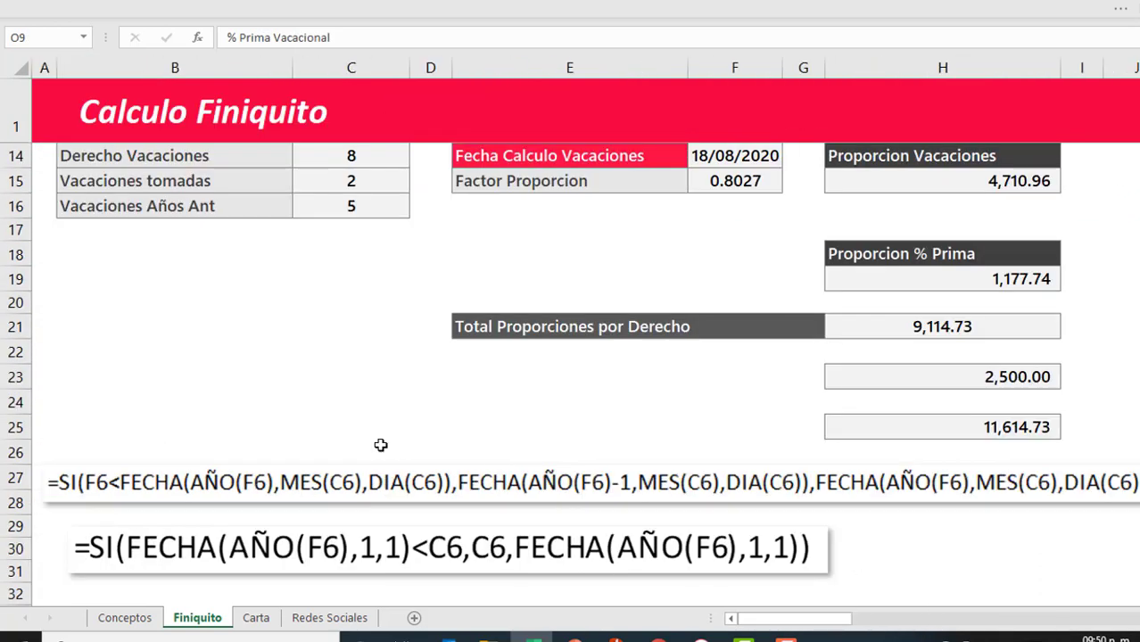
scroll(379, 446, "up", 4)
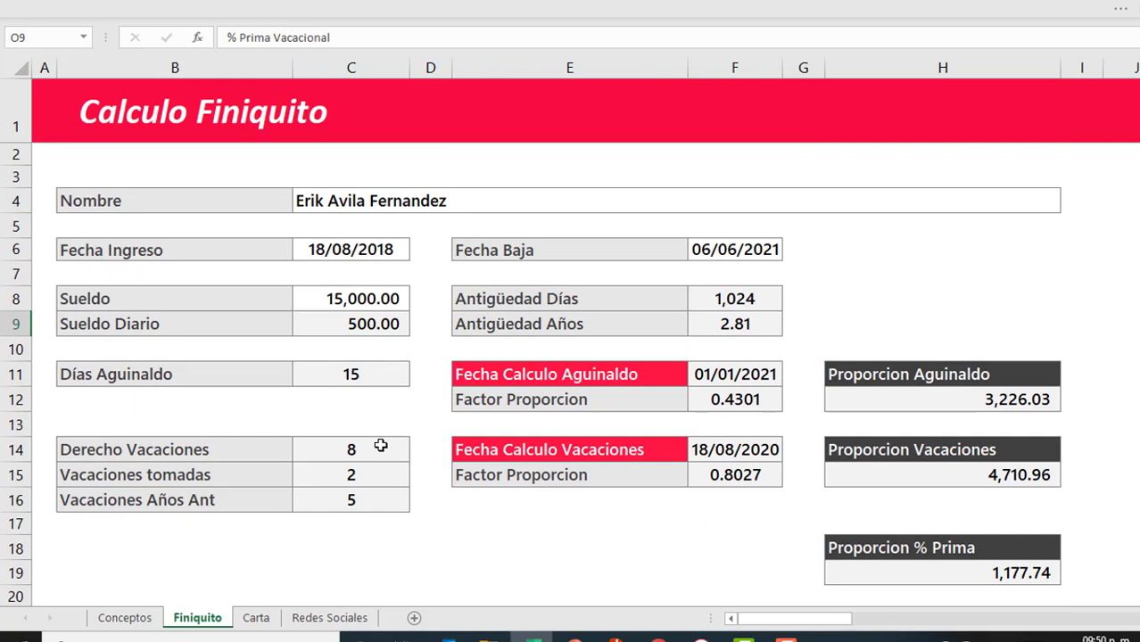
left_click(382, 275)
left_click(375, 253)
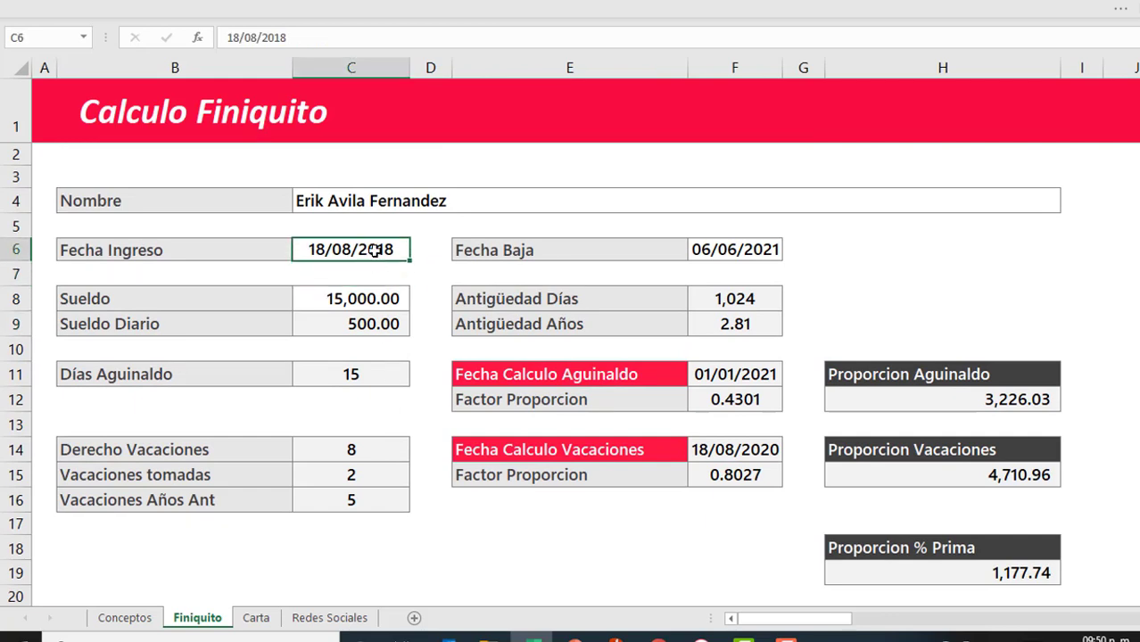